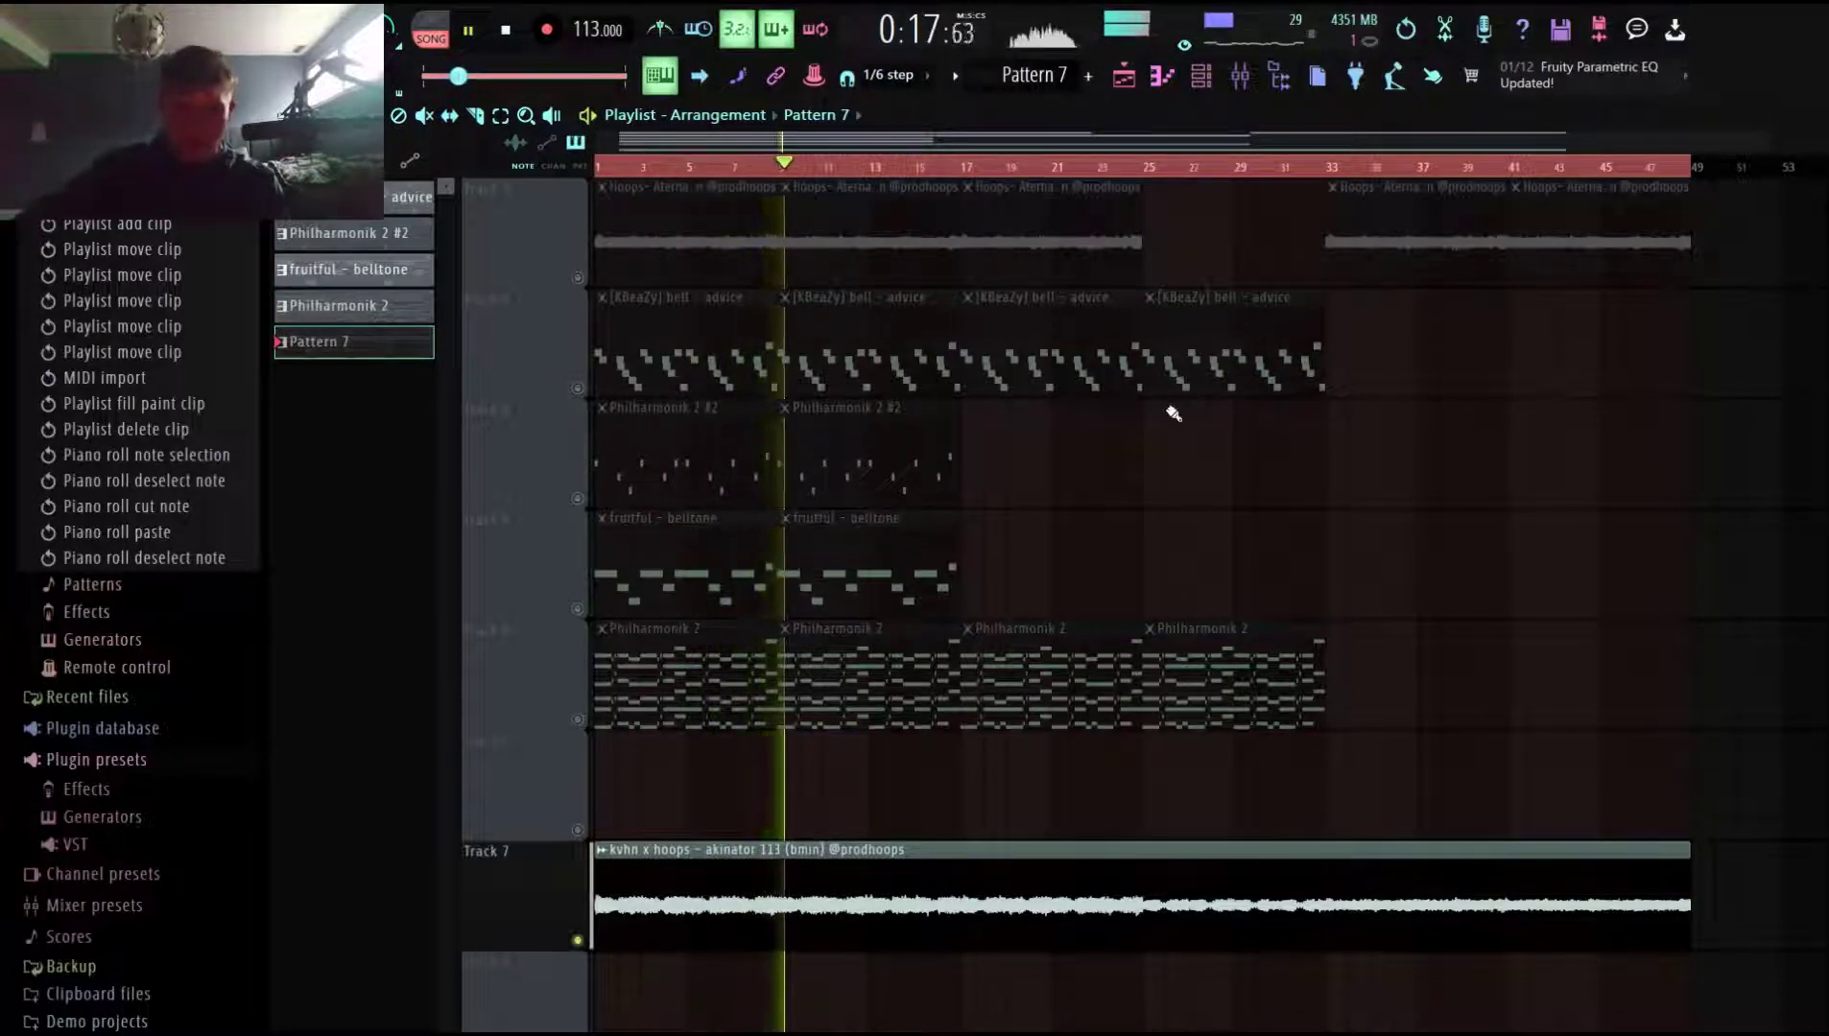
key("space")
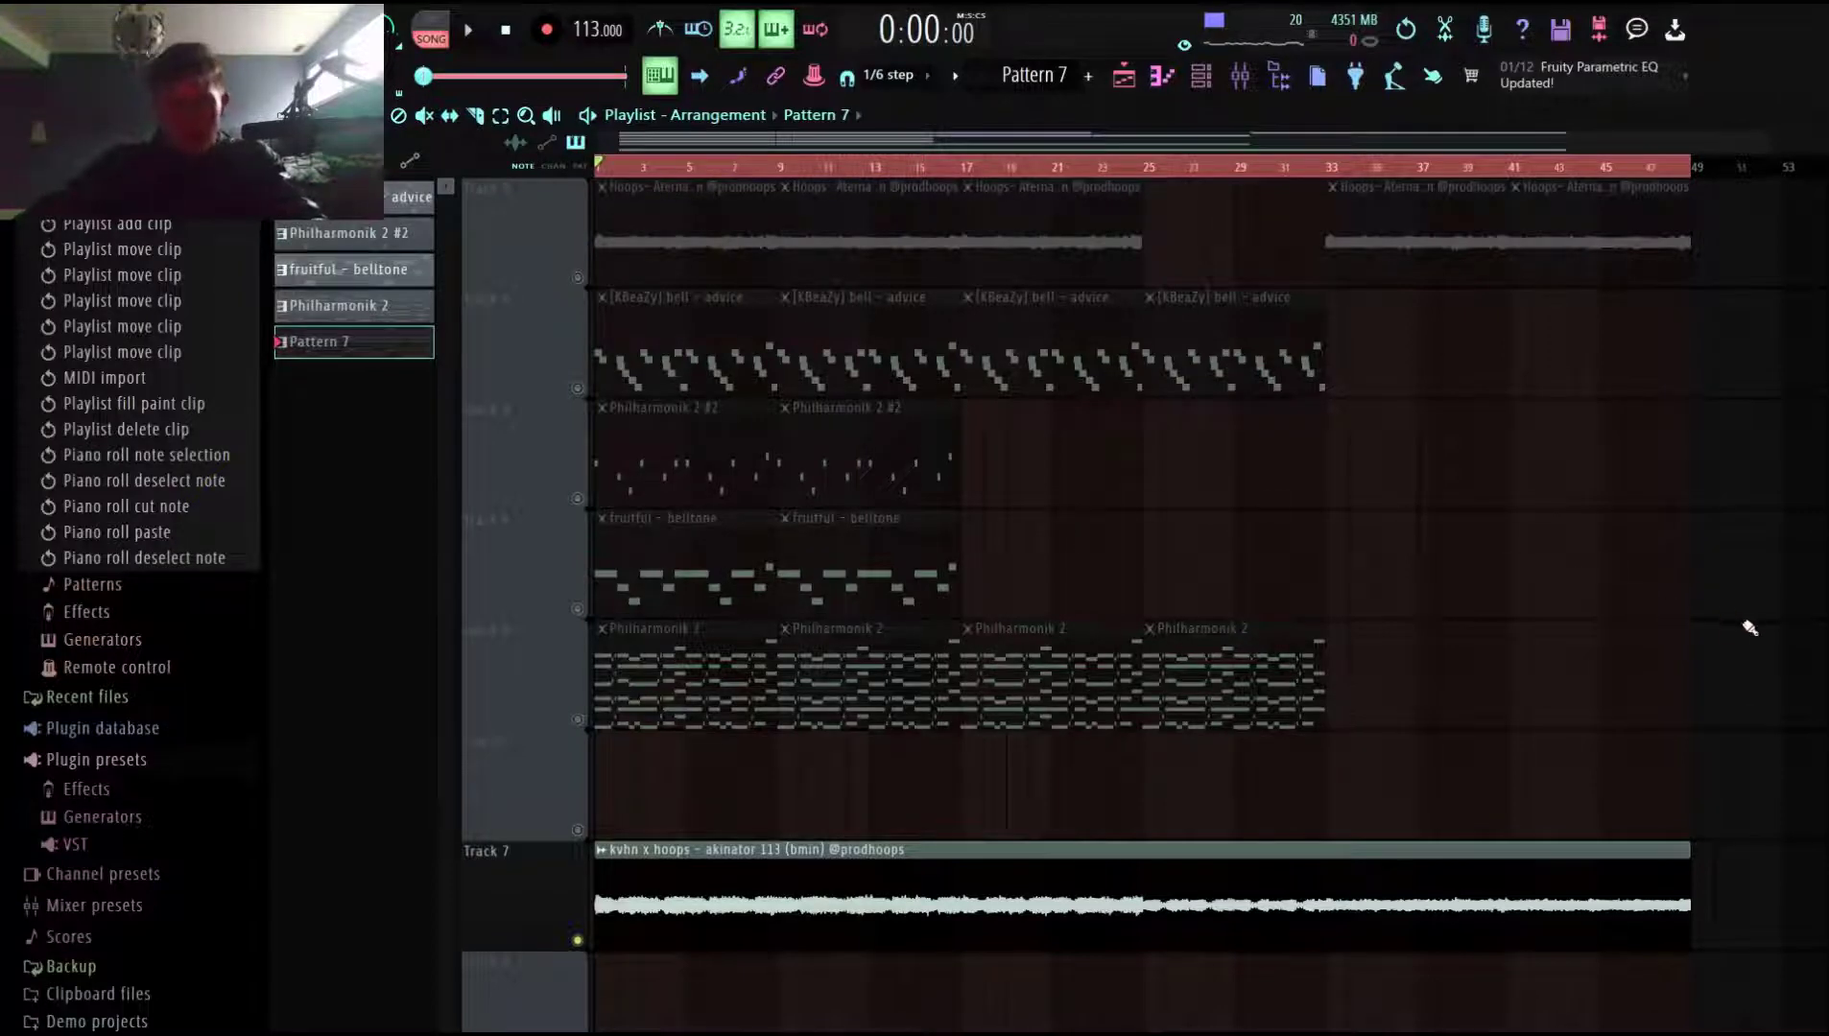
left_click_drag(1700, 619, 969, 428)
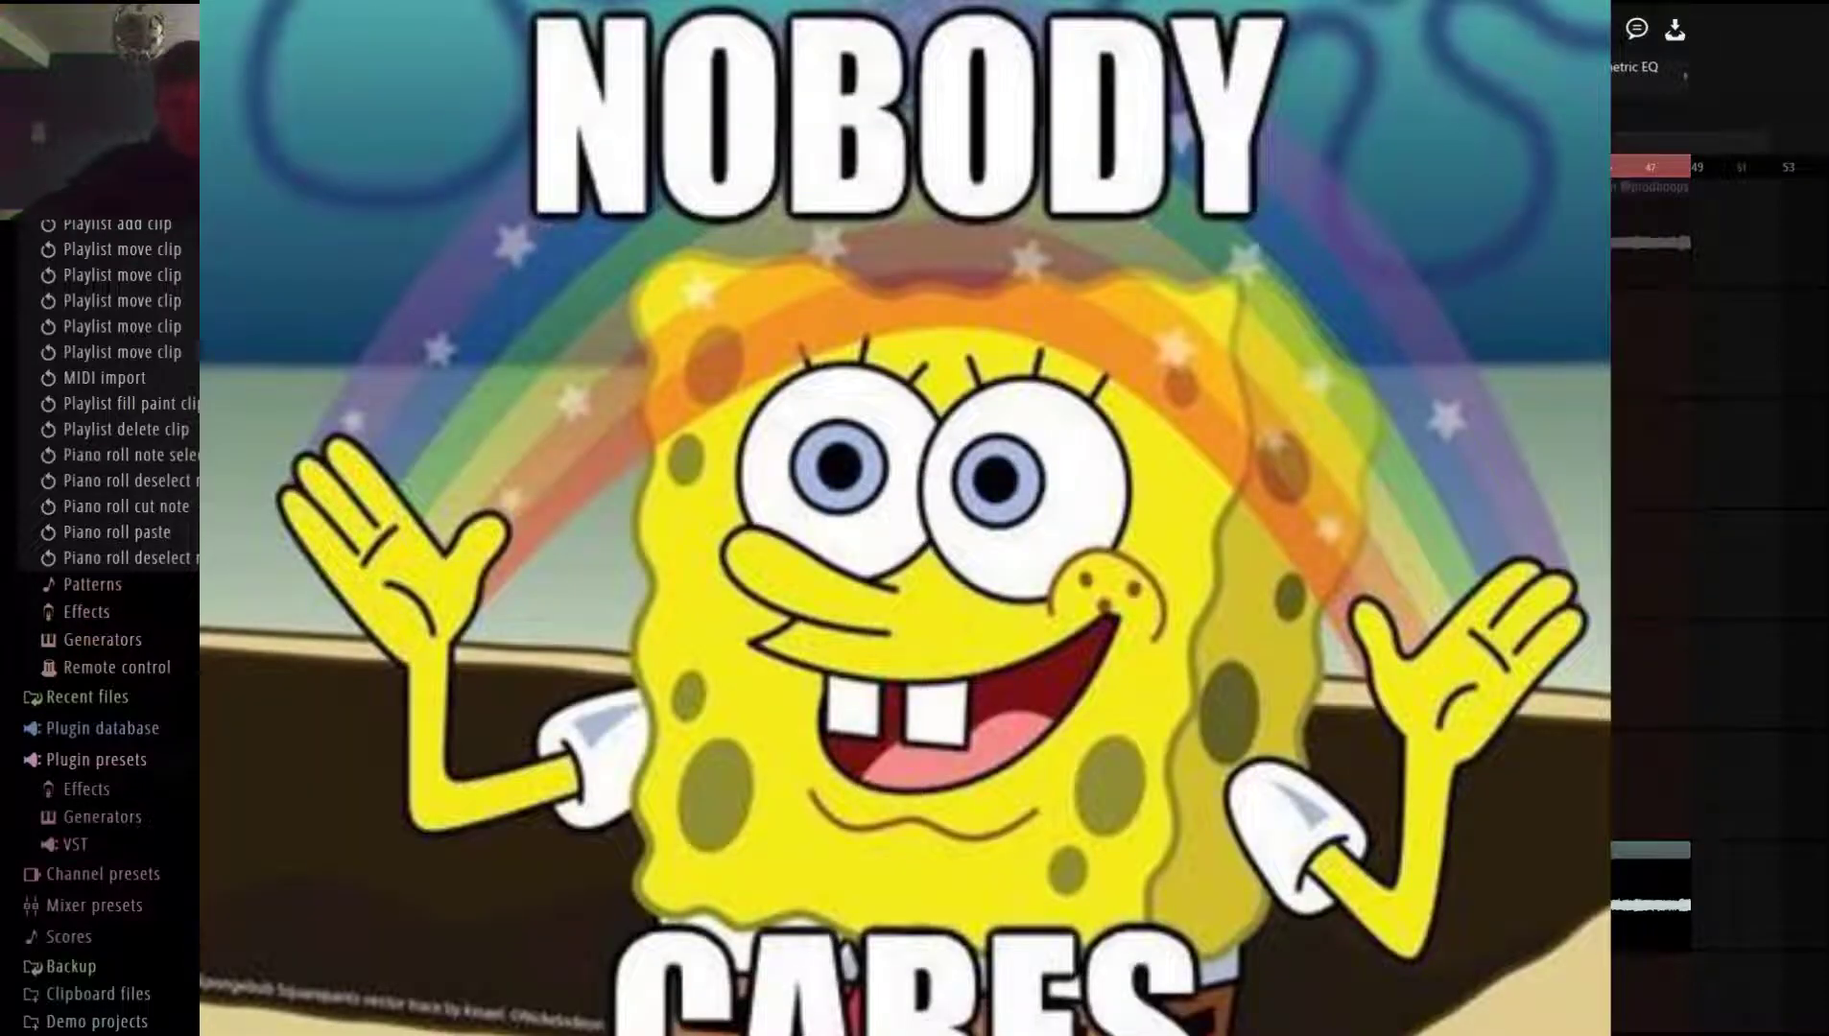
left_click(1346, 423)
right_click(1364, 428)
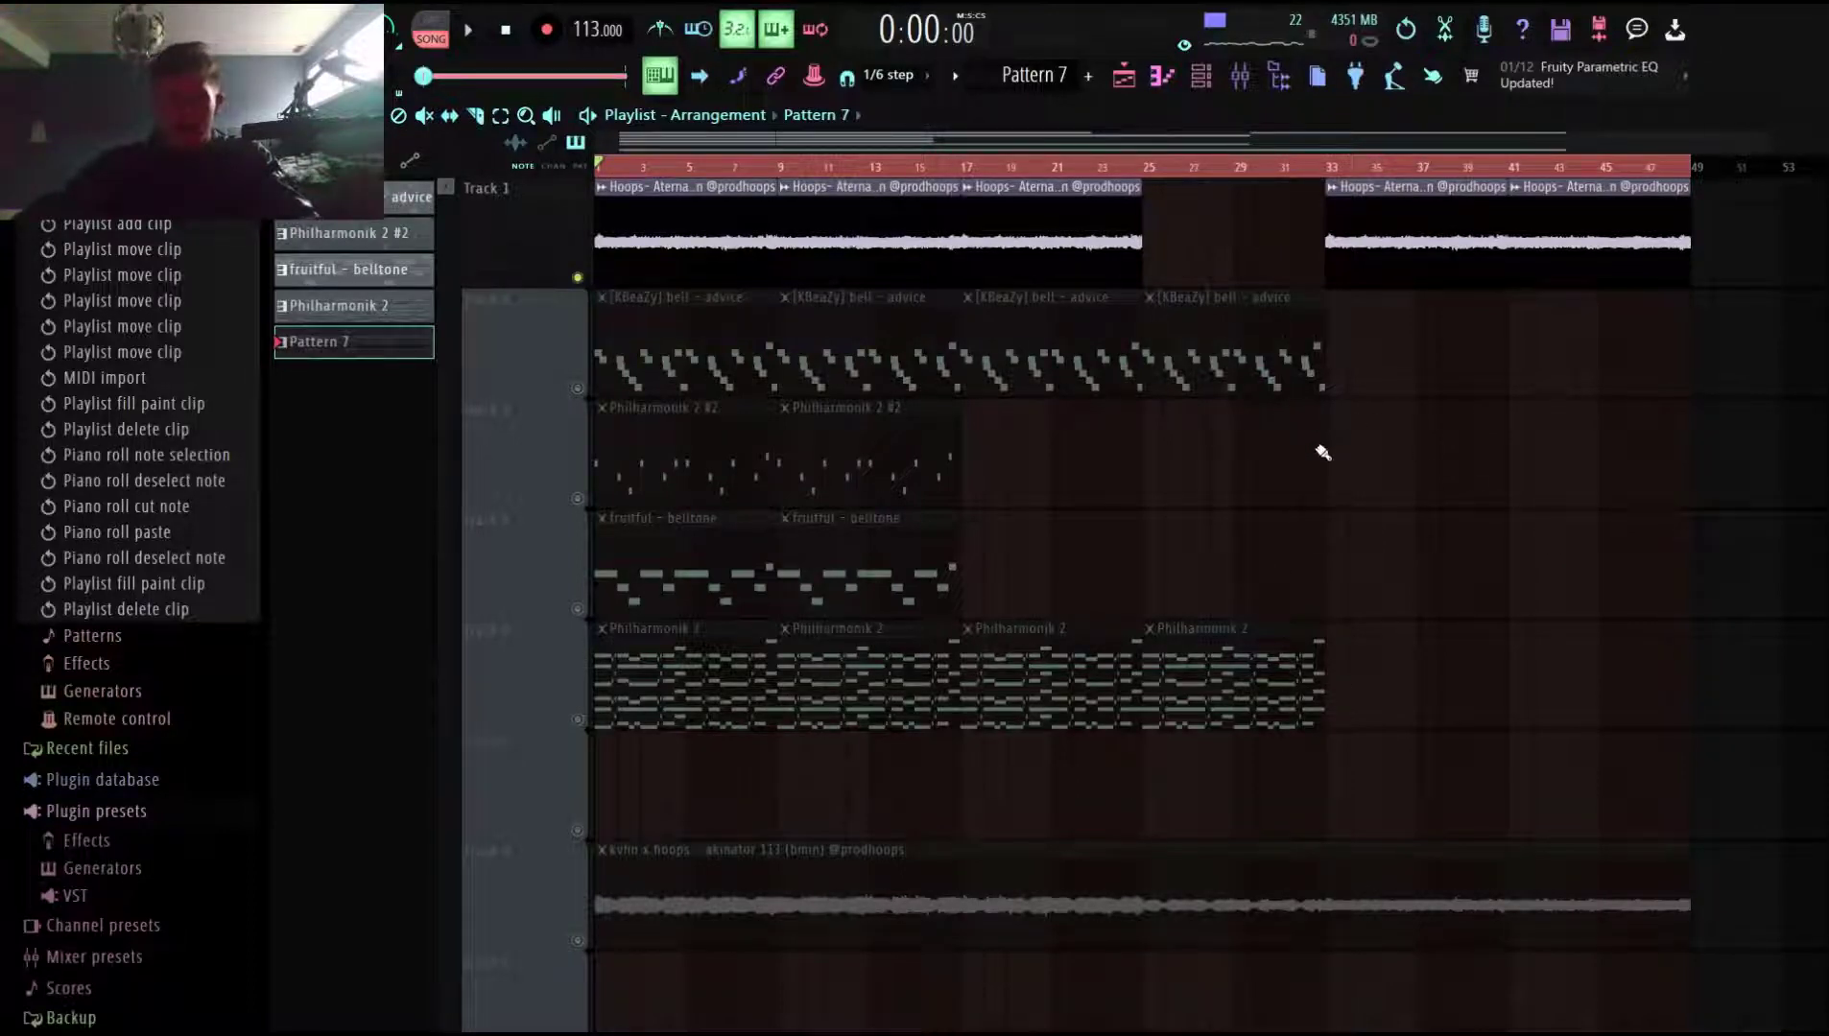
Play the soloed Track 1 audio from the start while looking over the Philharmonik 2 notes of Pattern 7 in the piano roll.
key("space")
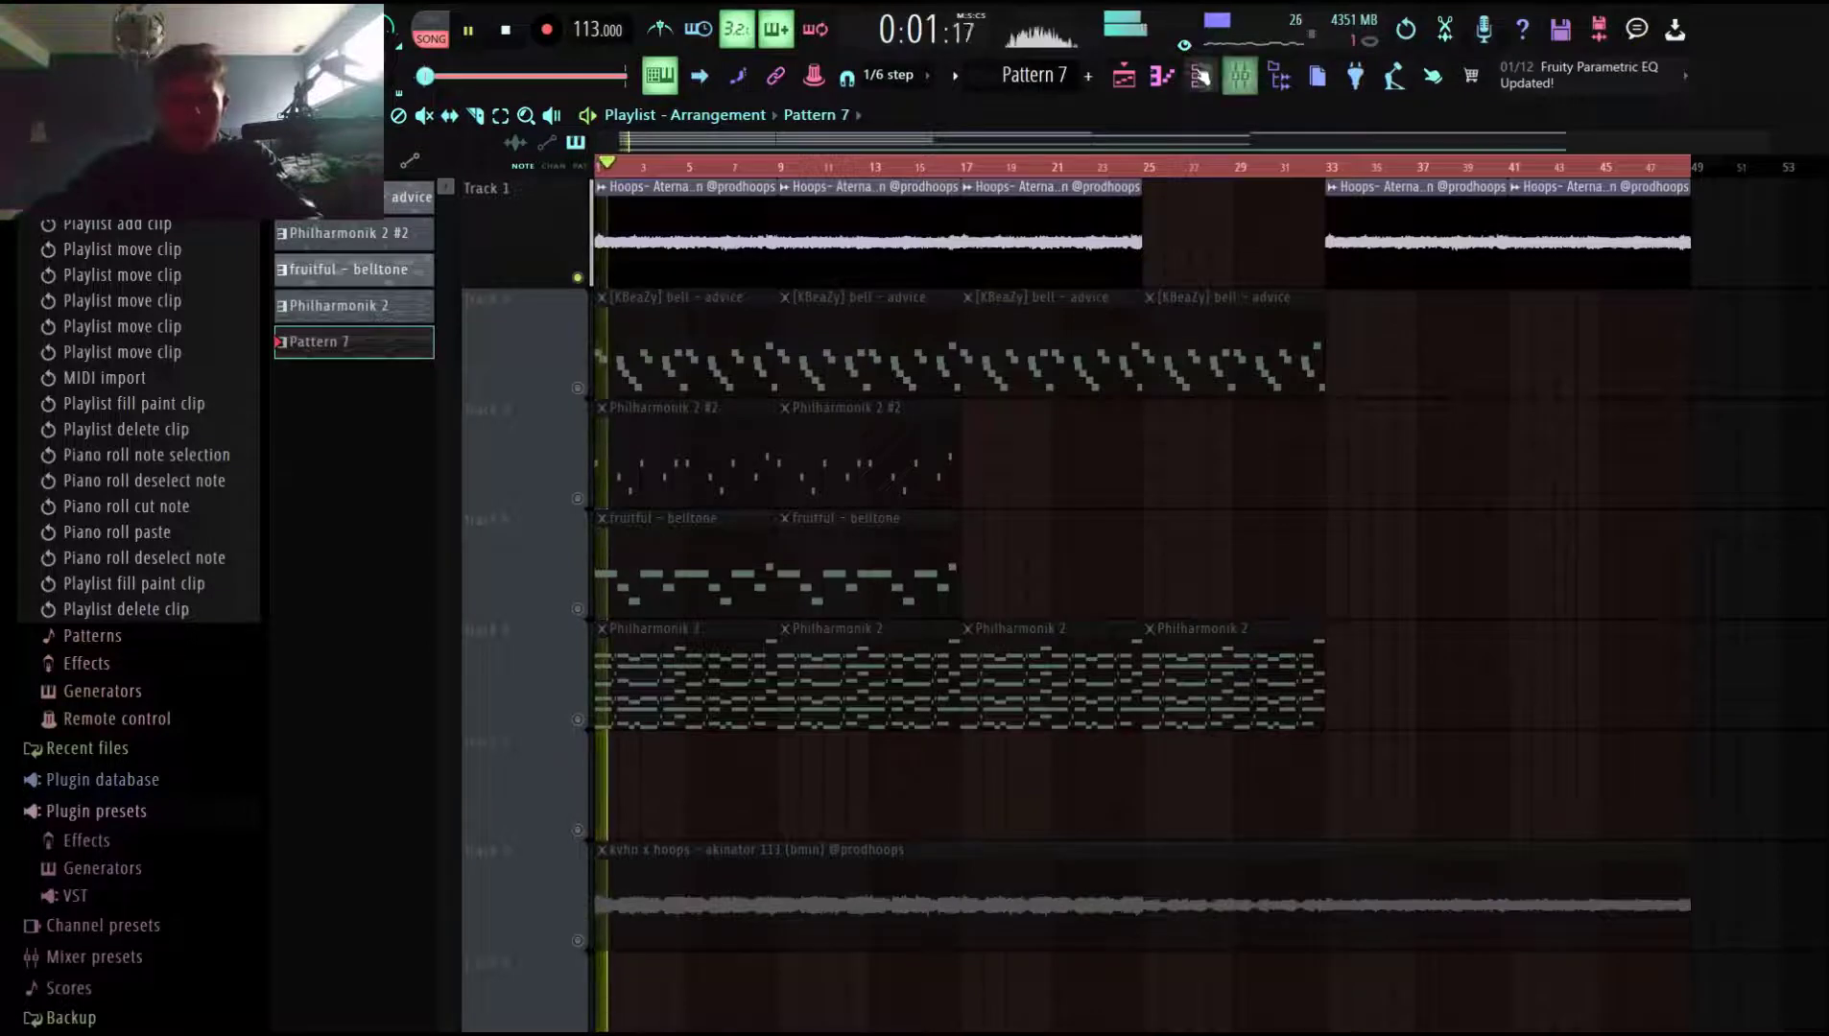
left_click(1176, 79)
scroll(919, 245, "up", 3)
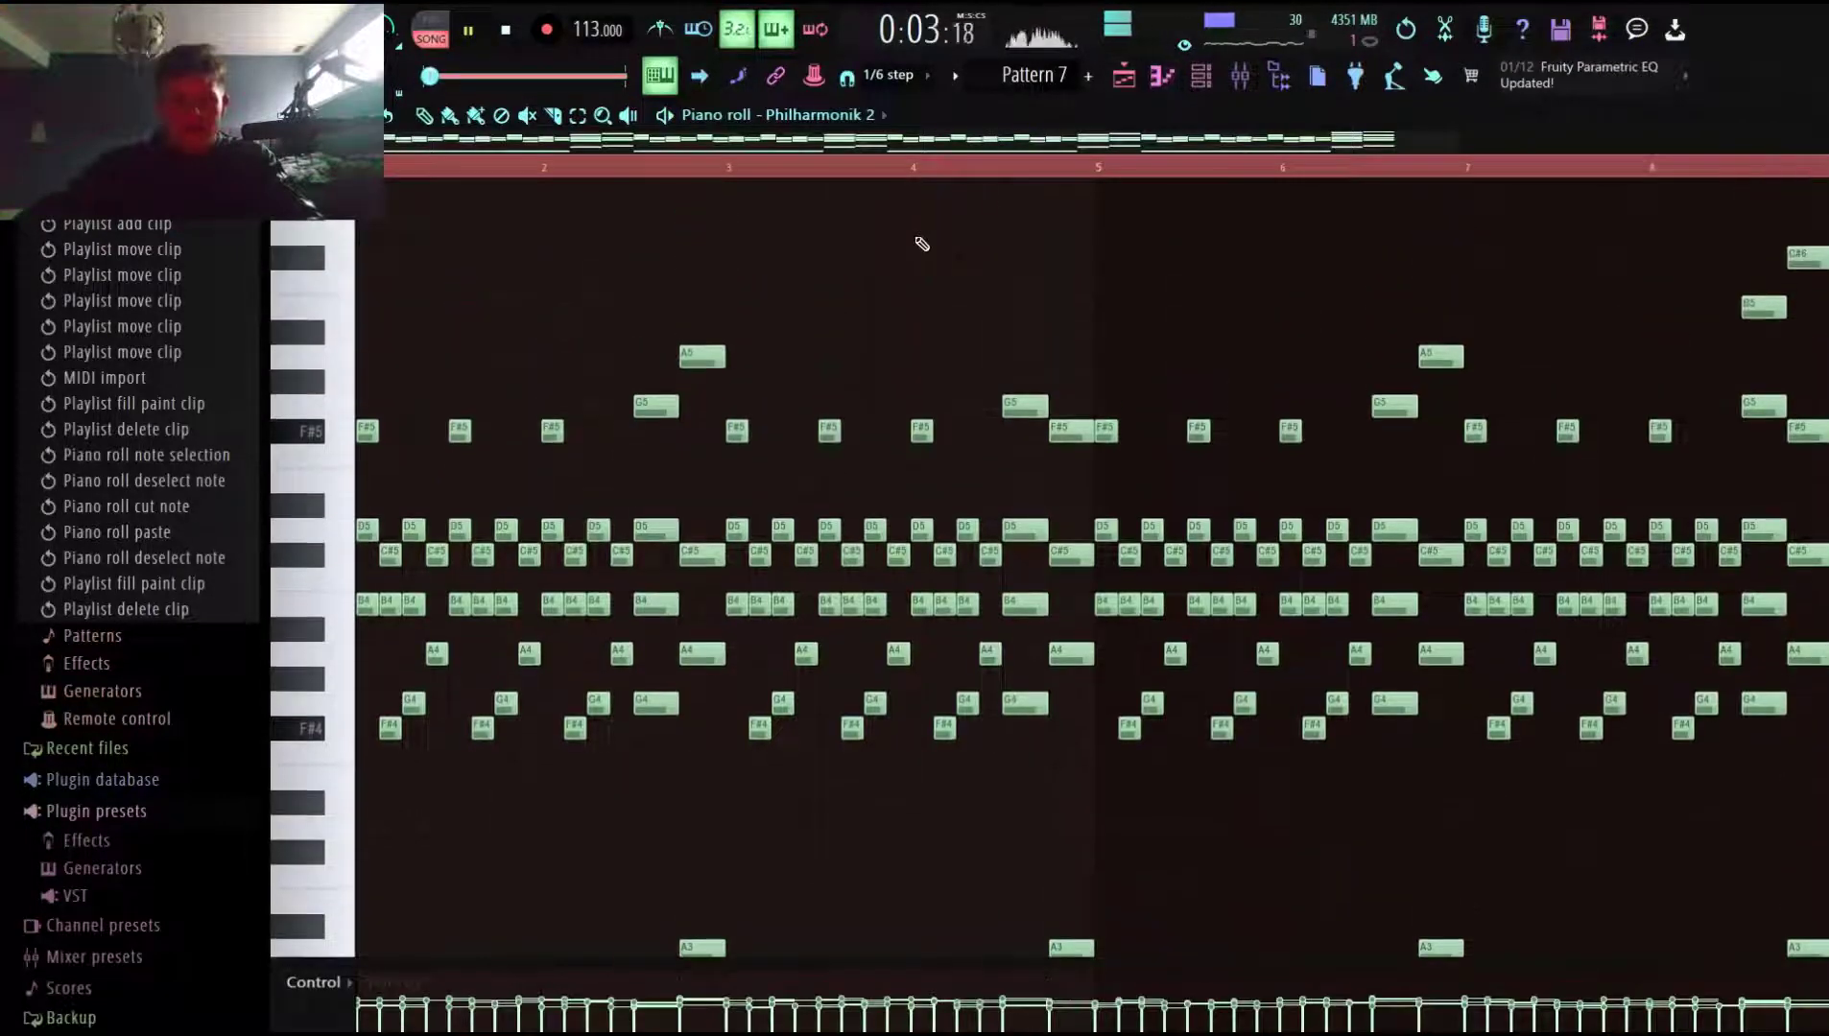
scroll(1475, 130, "down", 3)
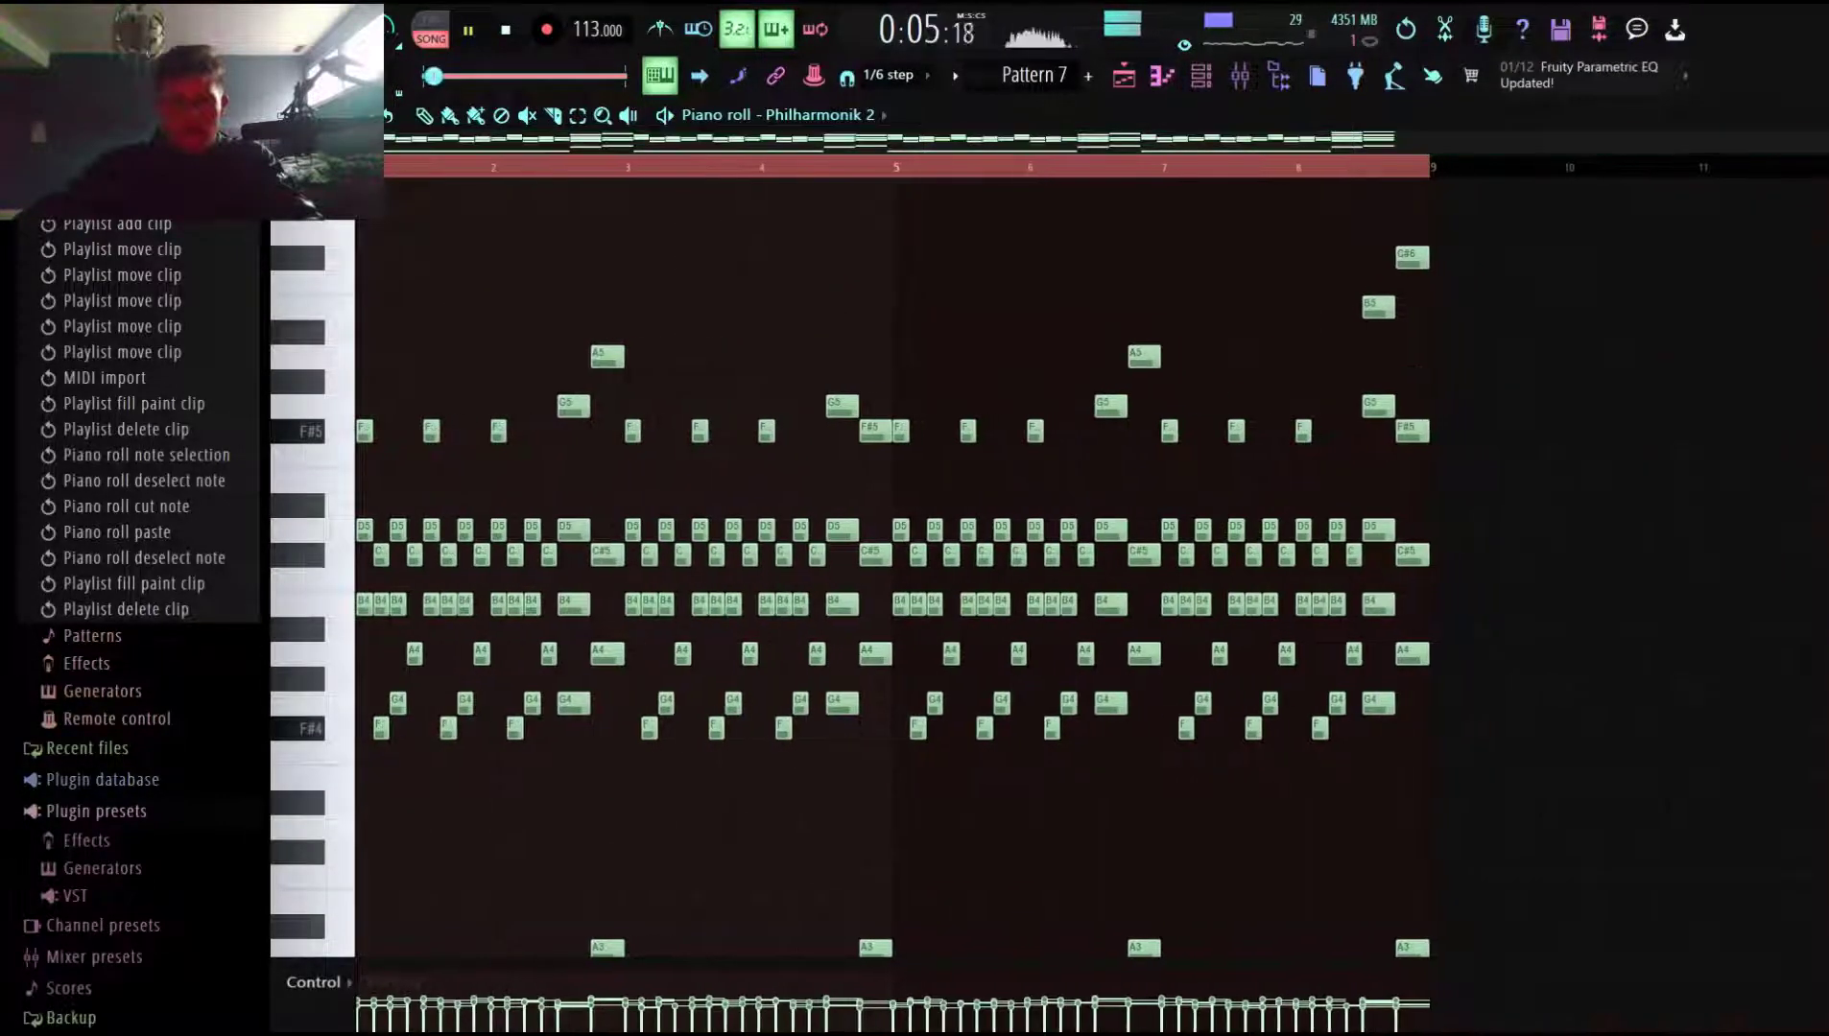
scroll(1568, 425, "down", 1)
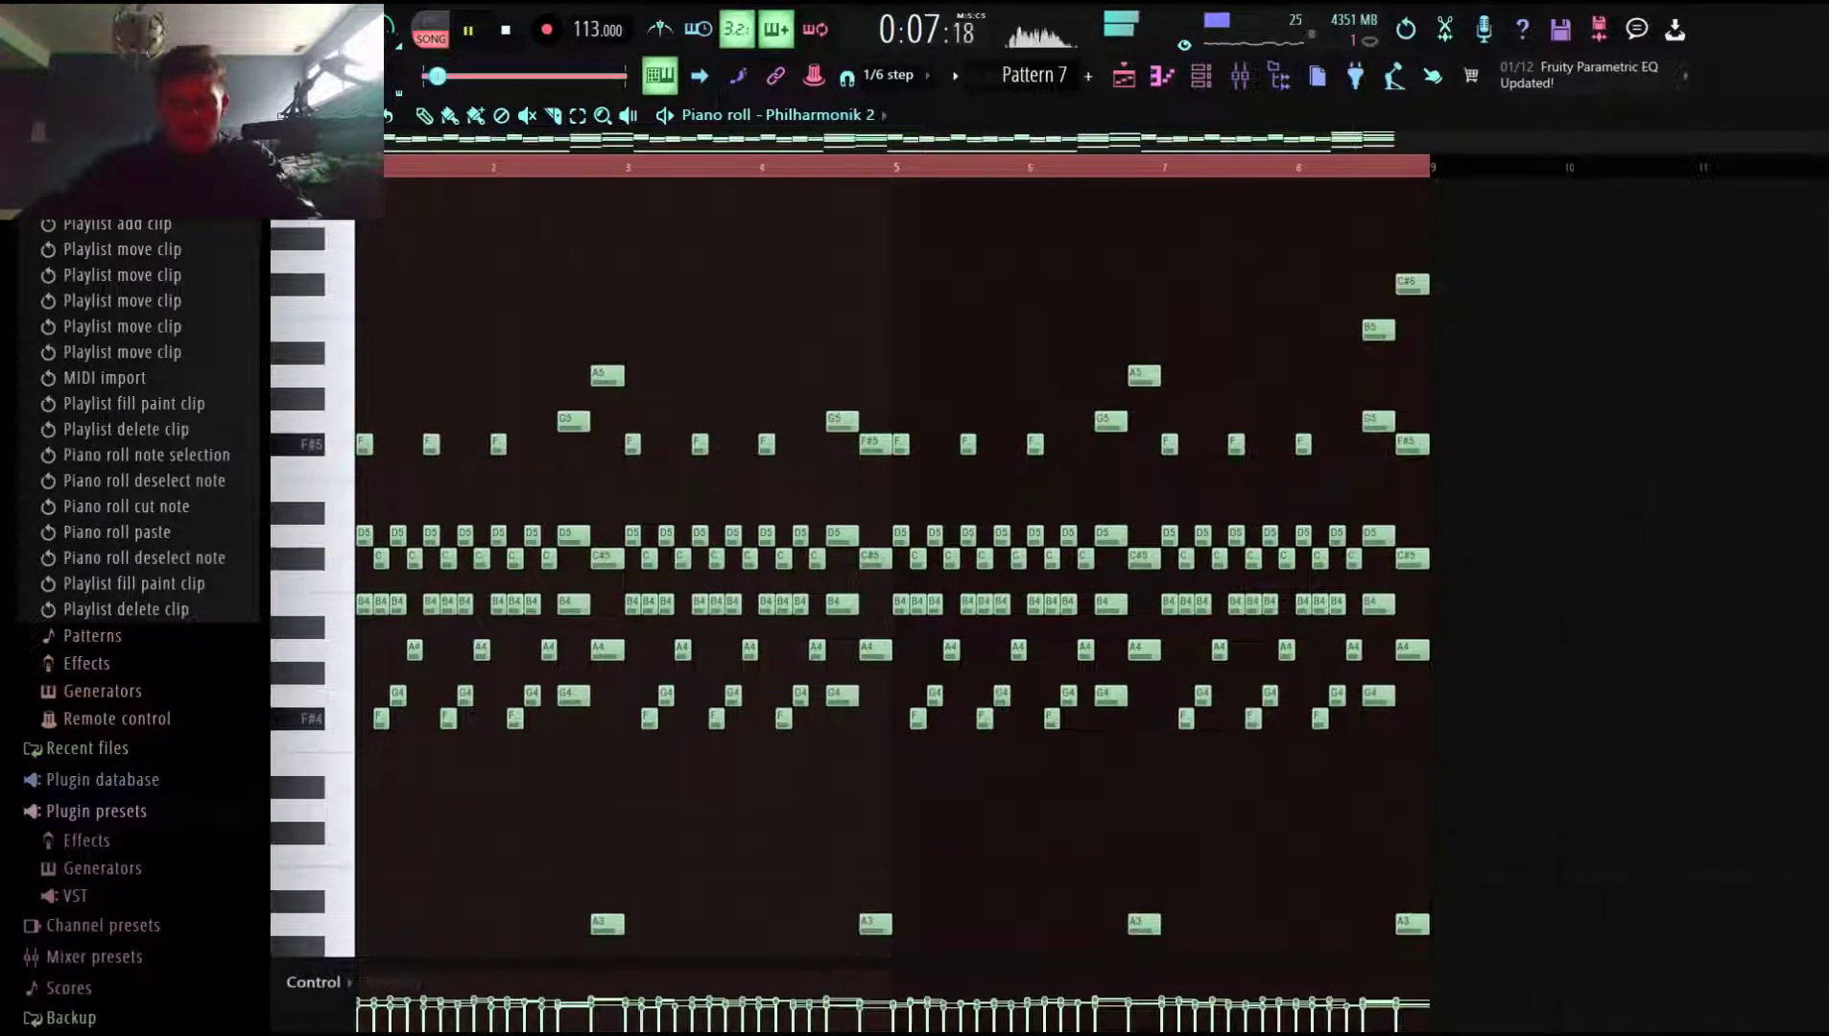
key("space")
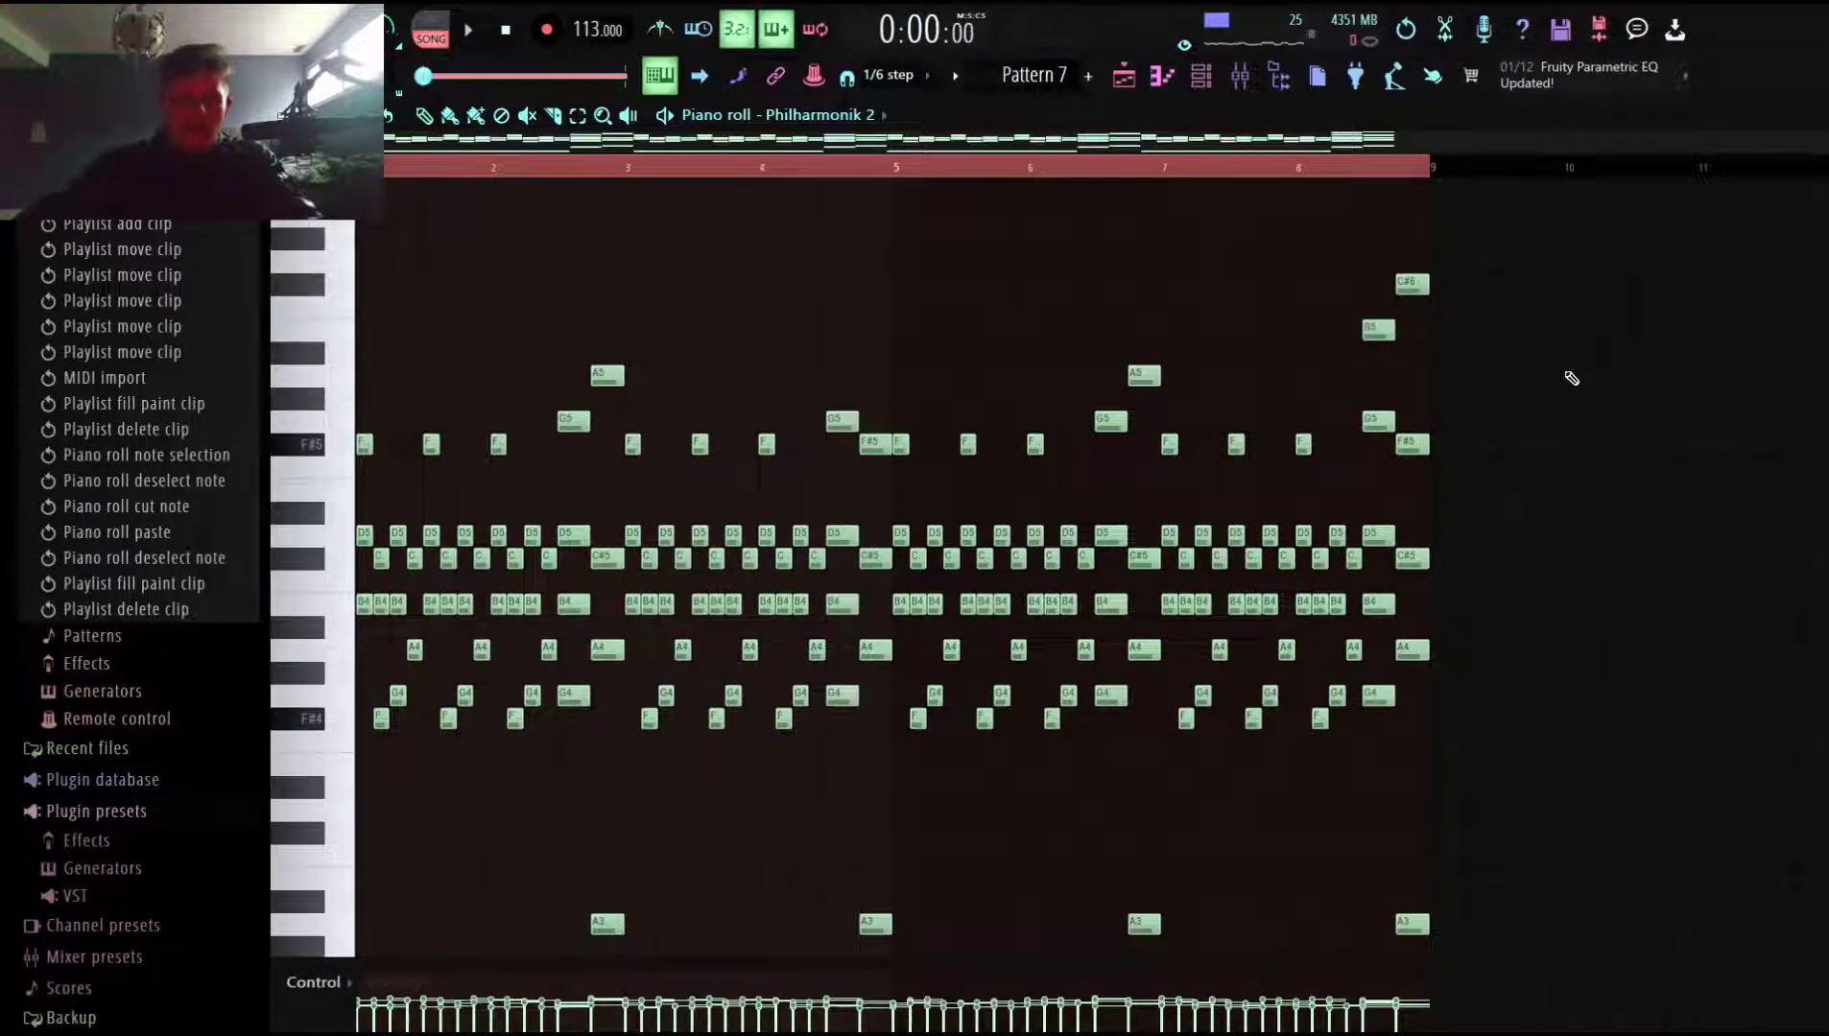
Switch playback to pattern mode and select the short notes above the first long B2 bass note.
left_click(414, 44)
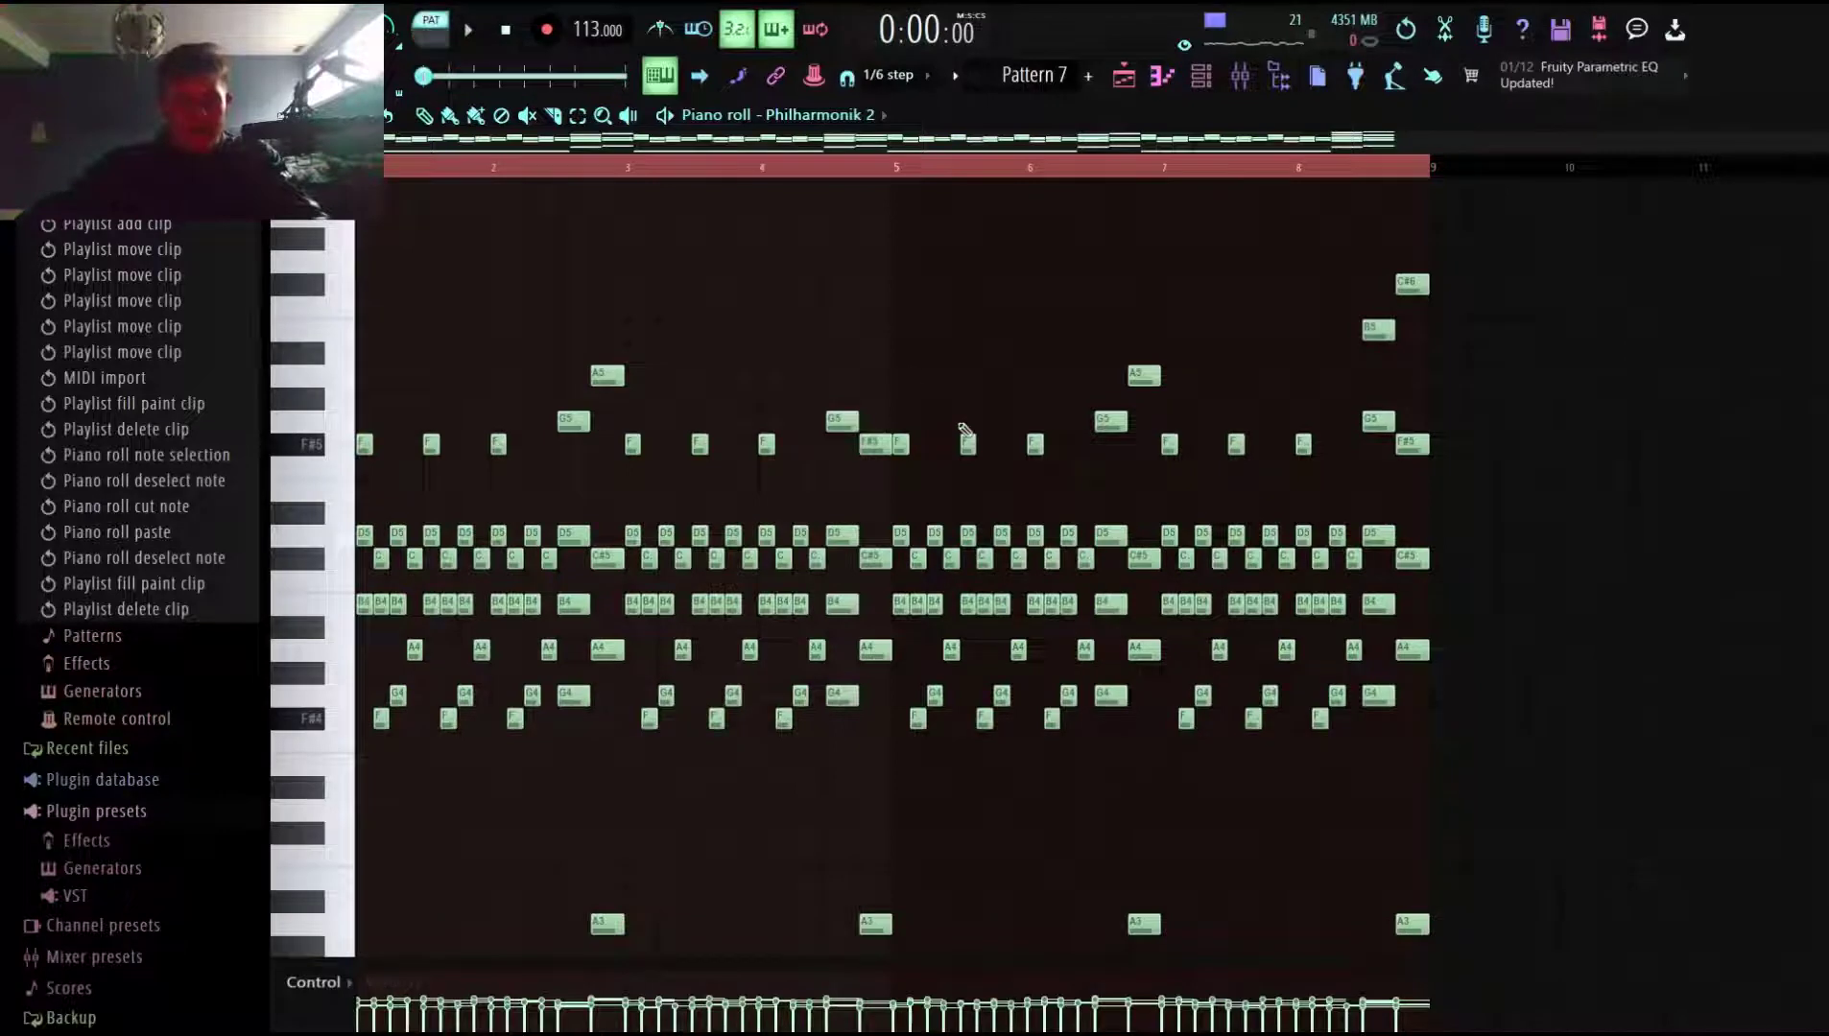
scroll(962, 430, "down", 4)
scroll(962, 430, "up", 2)
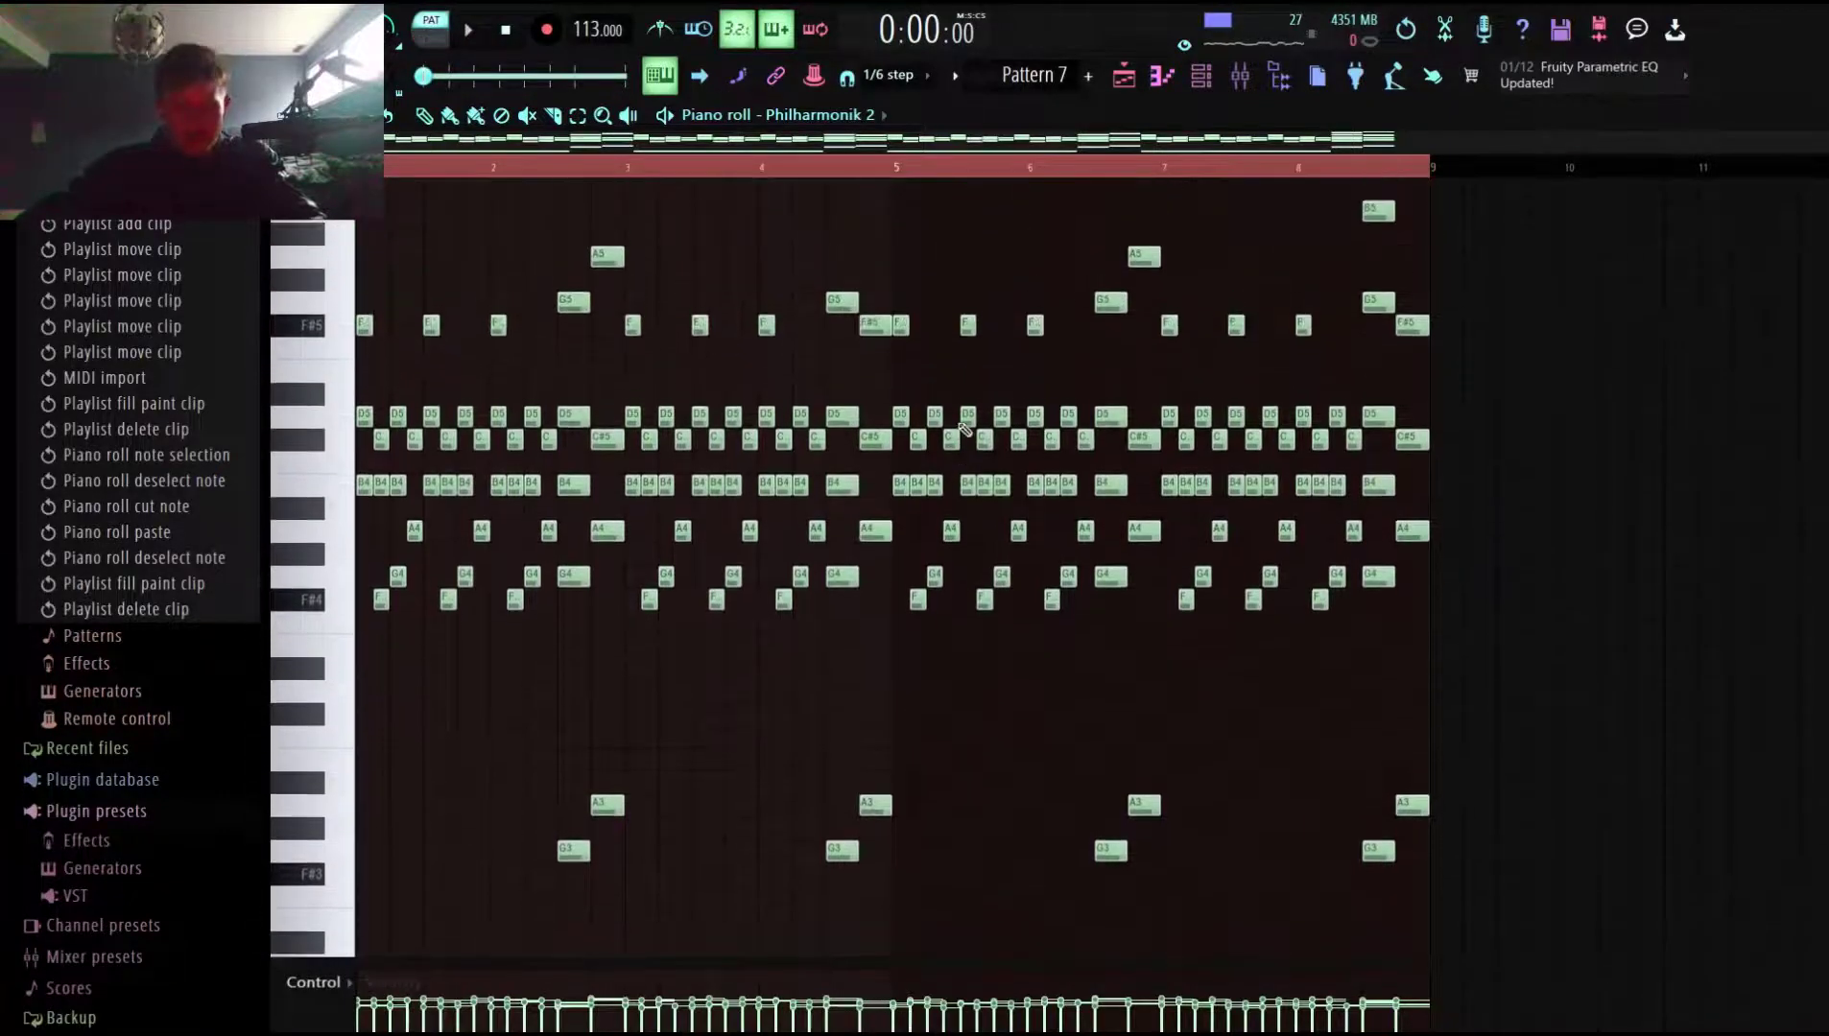
scroll(893, 519, "down", 2)
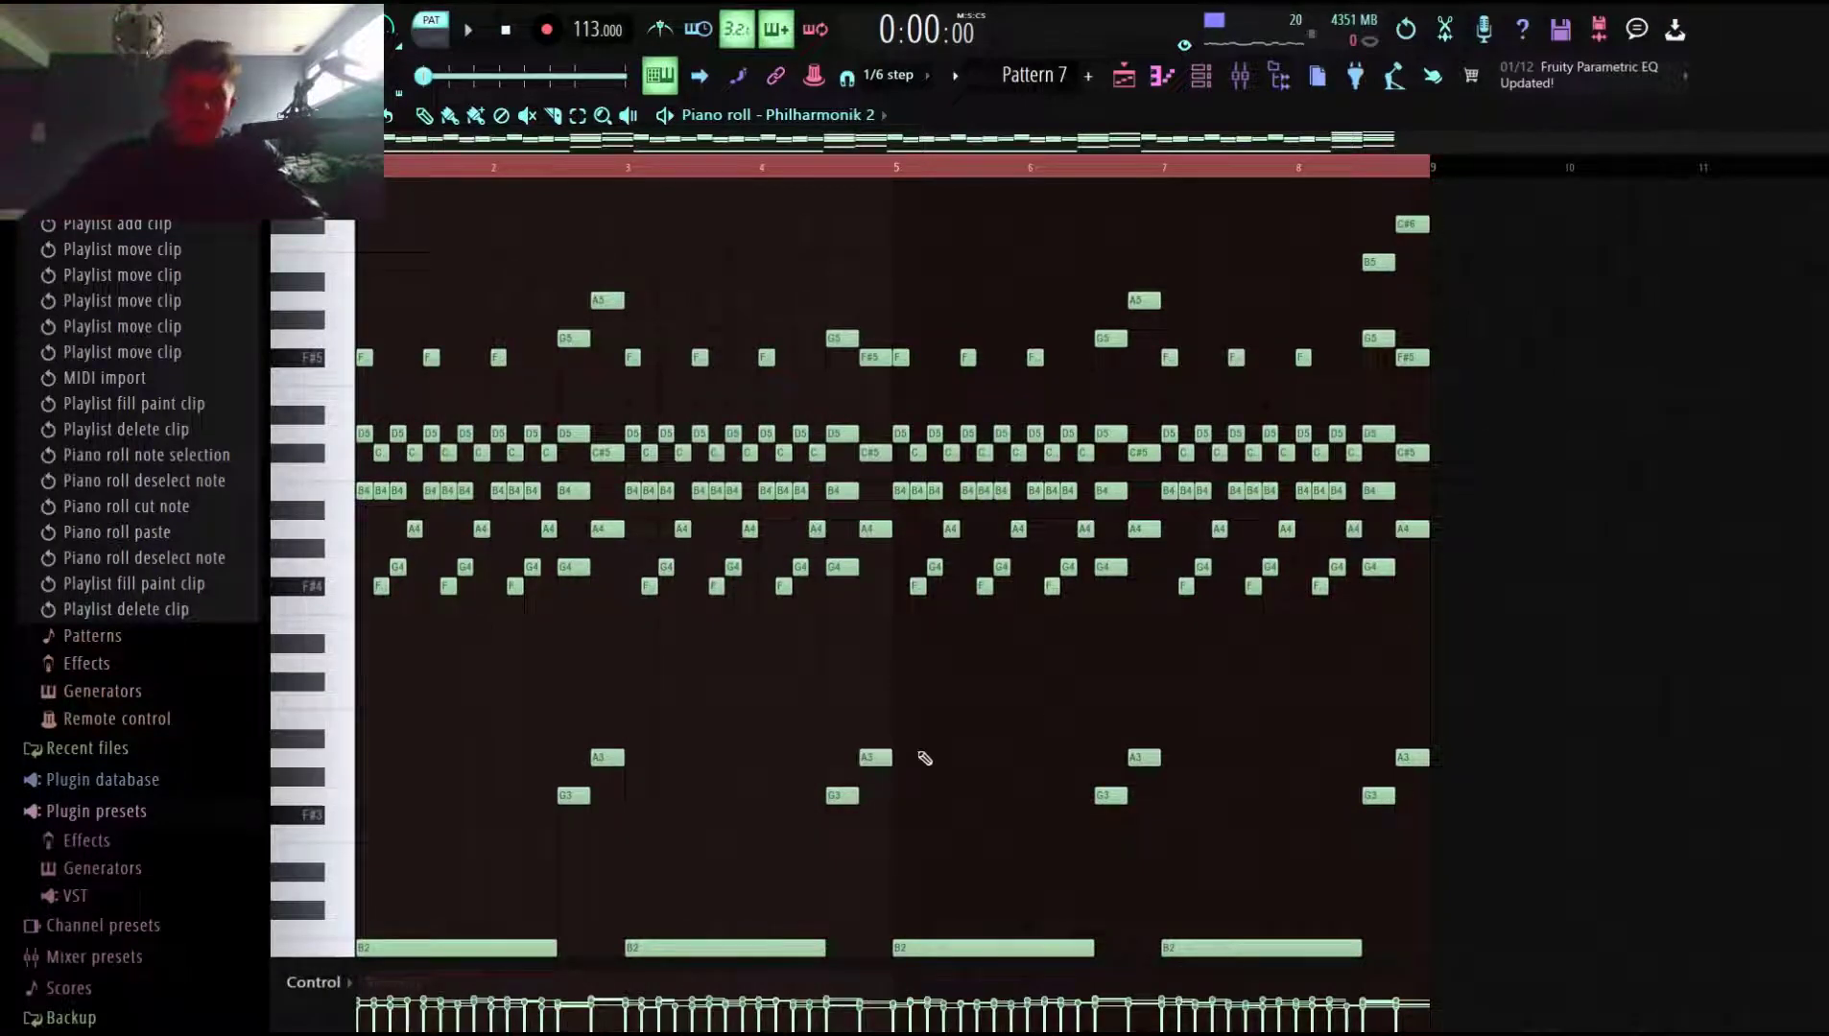
scroll(954, 637, "down", 2)
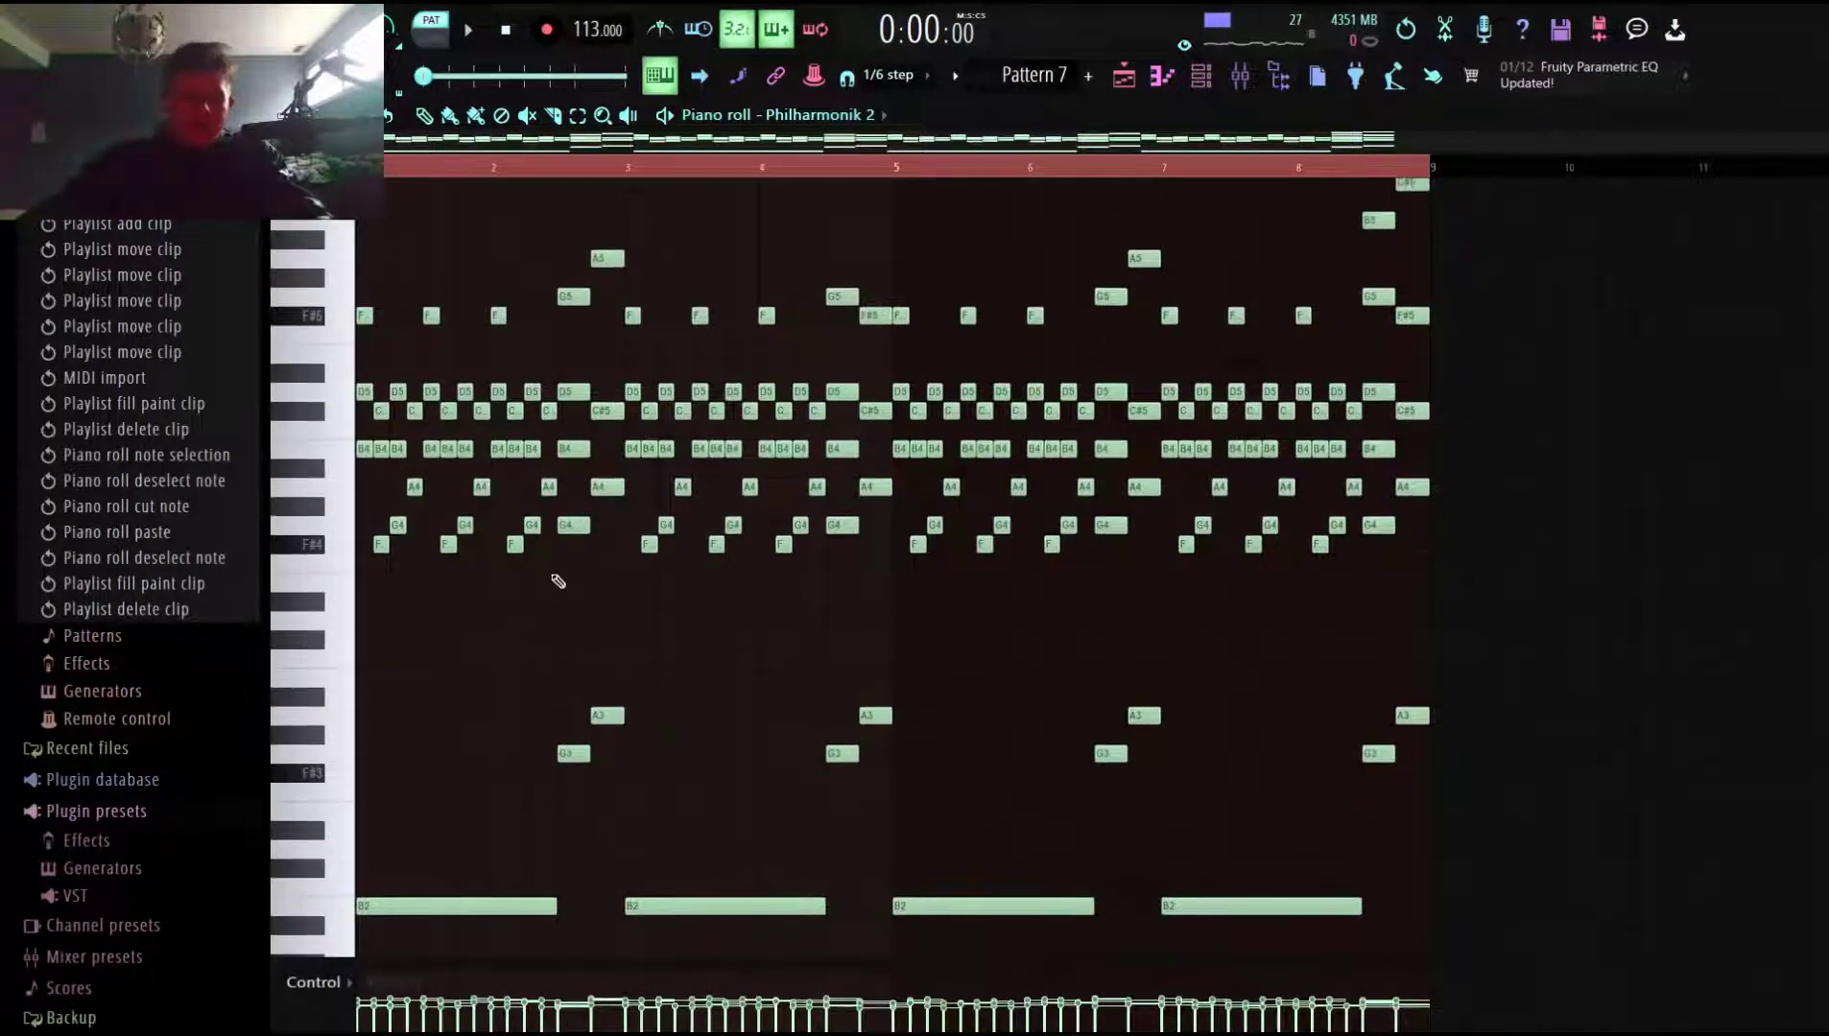
left_click_drag(560, 578, 360, 175)
scroll(425, 451, "up", 1)
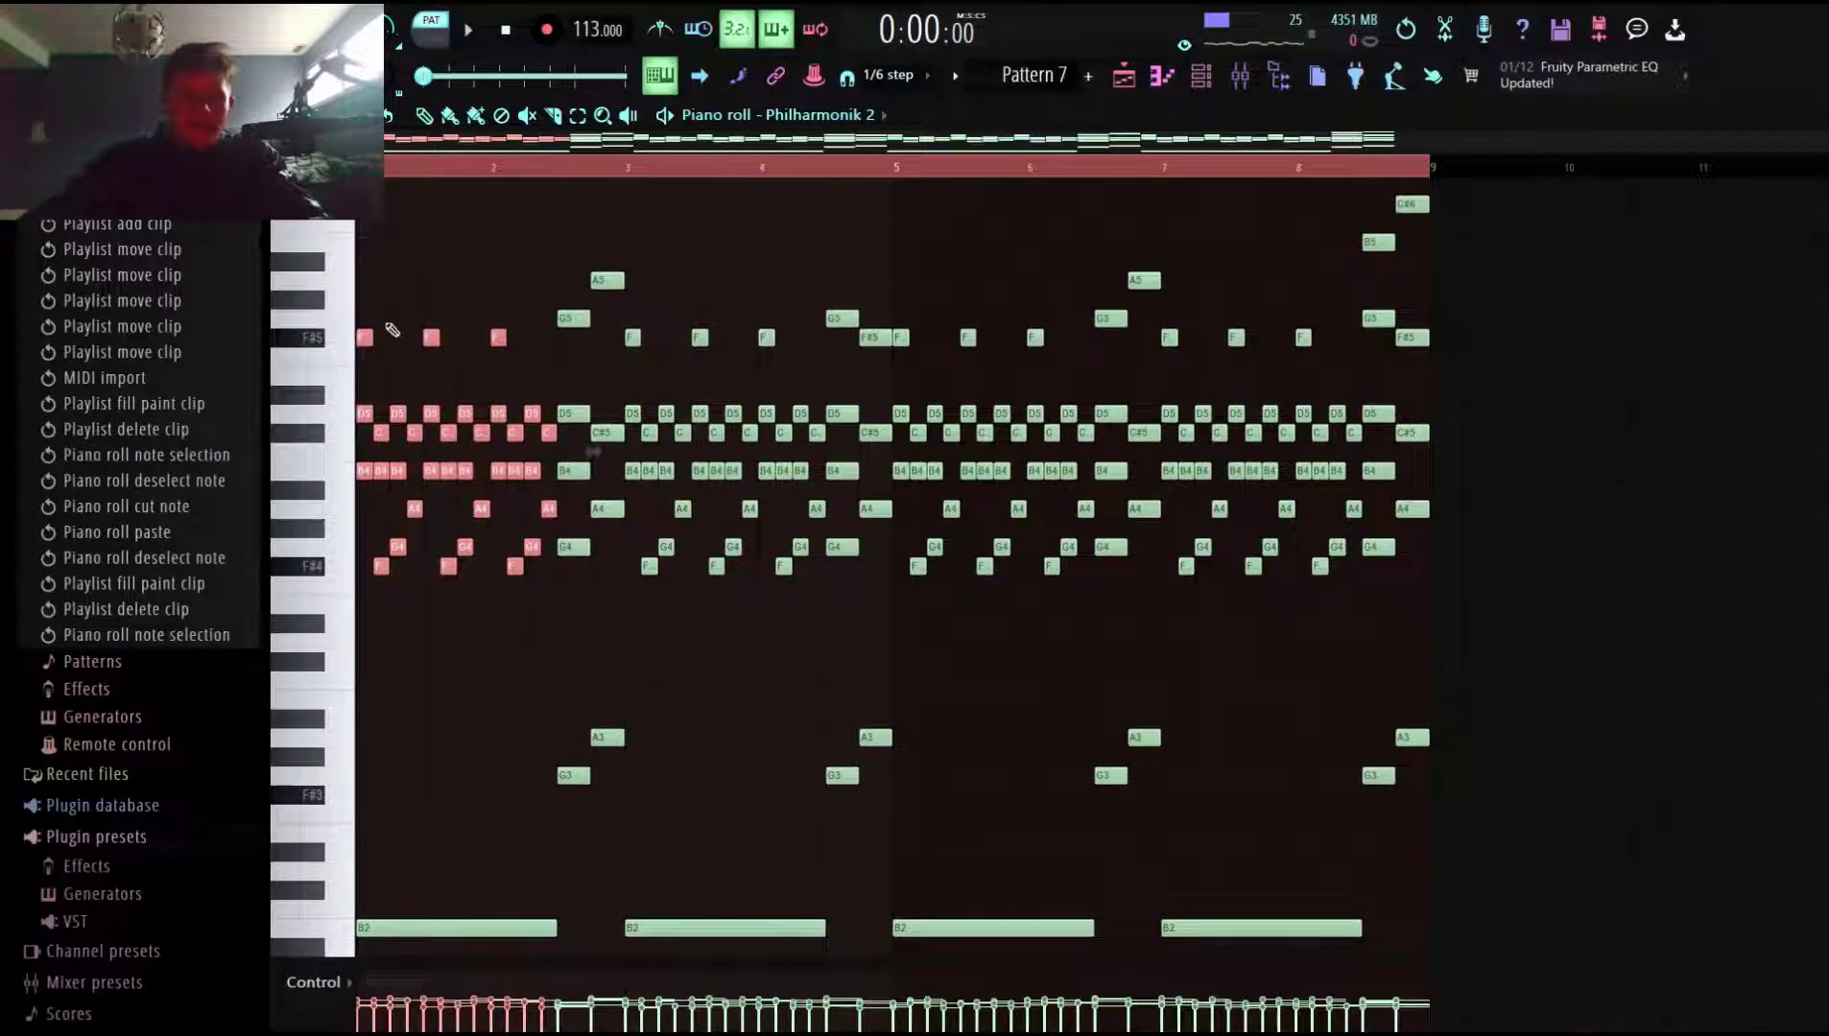
Play short excerpts of the pattern from bar 1 and bar 3, then set the playhead near bar 5 and clear the note selection.
key("space")
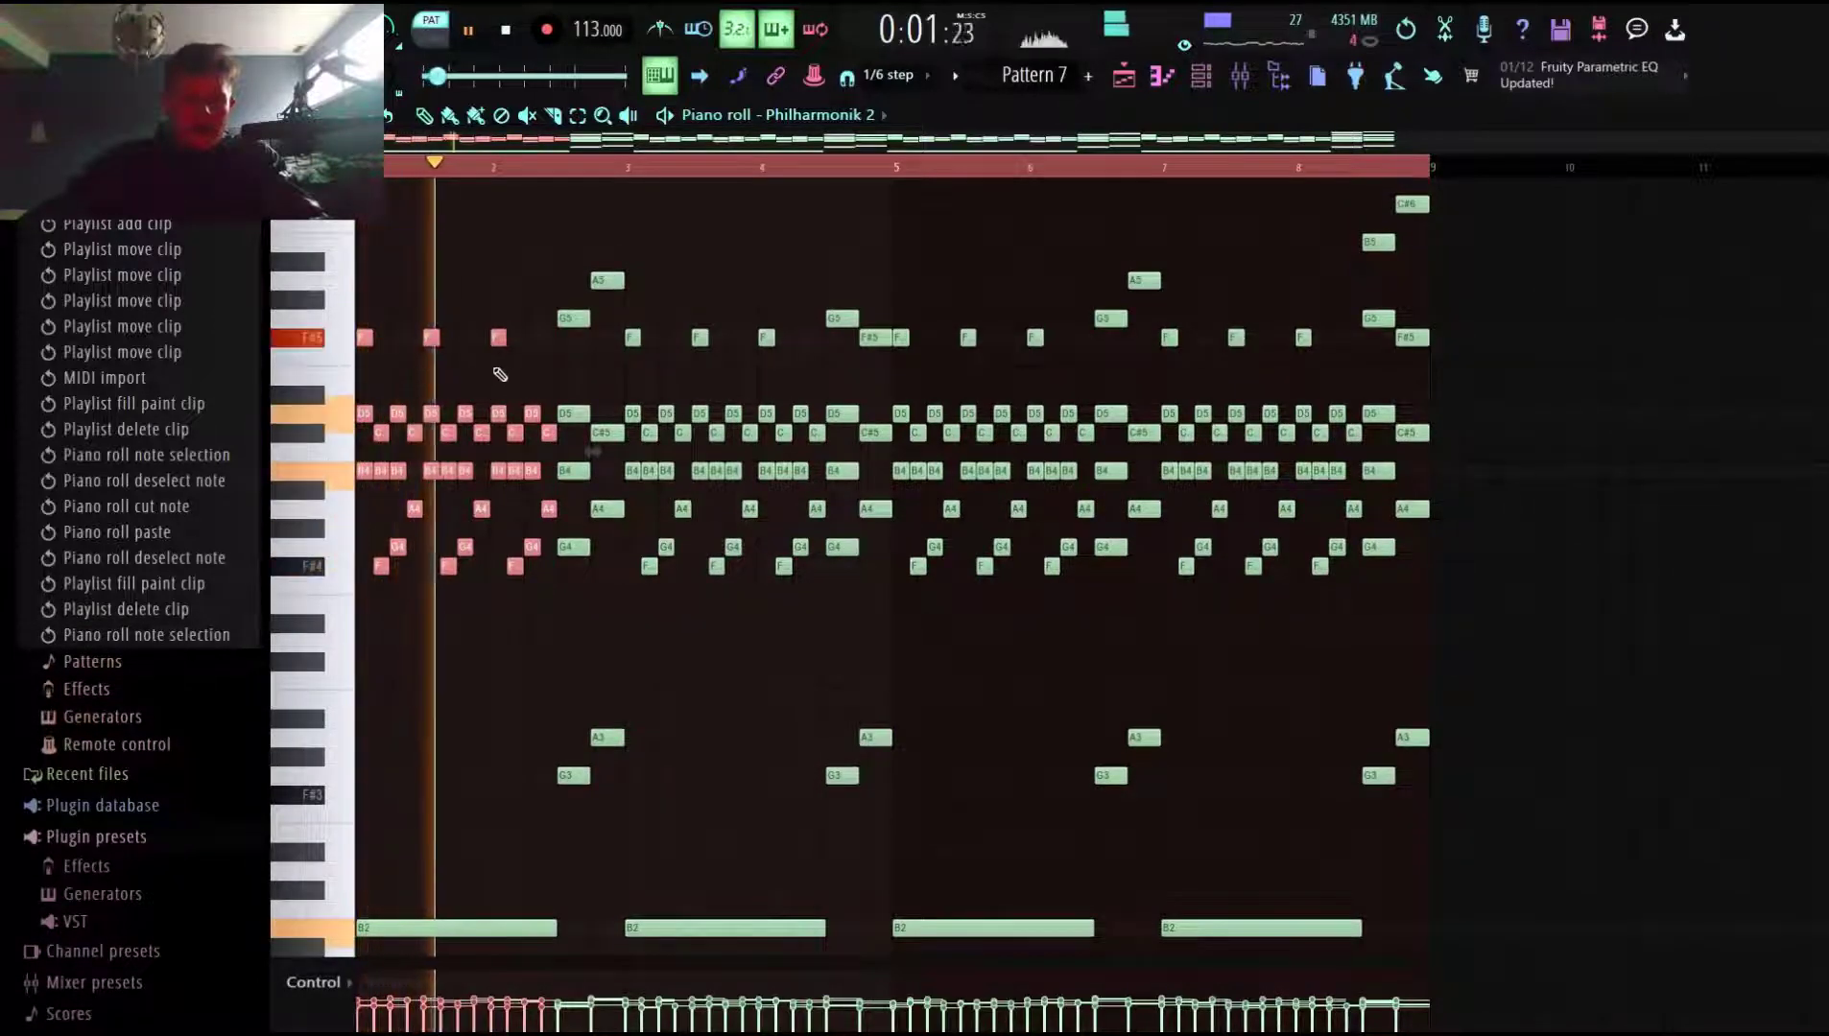
key("space")
left_click(634, 173)
key("space")
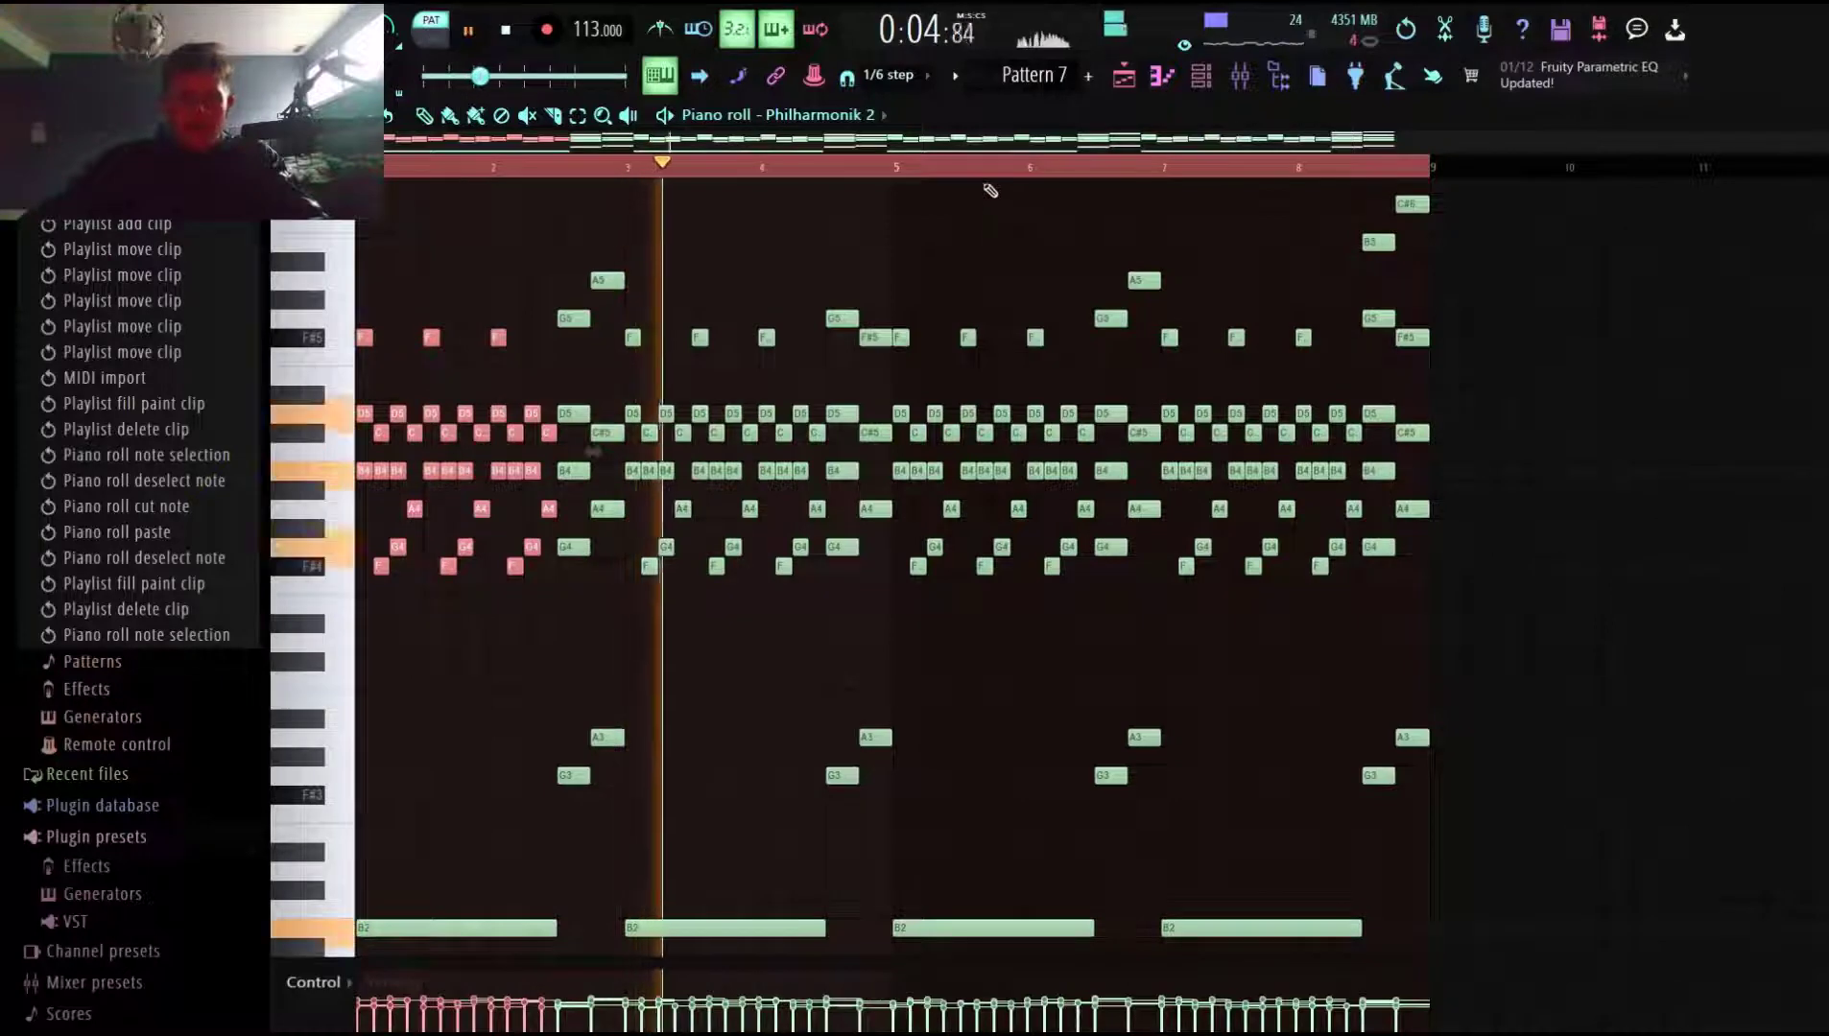
key("space")
left_click(916, 171)
left_click(986, 273)
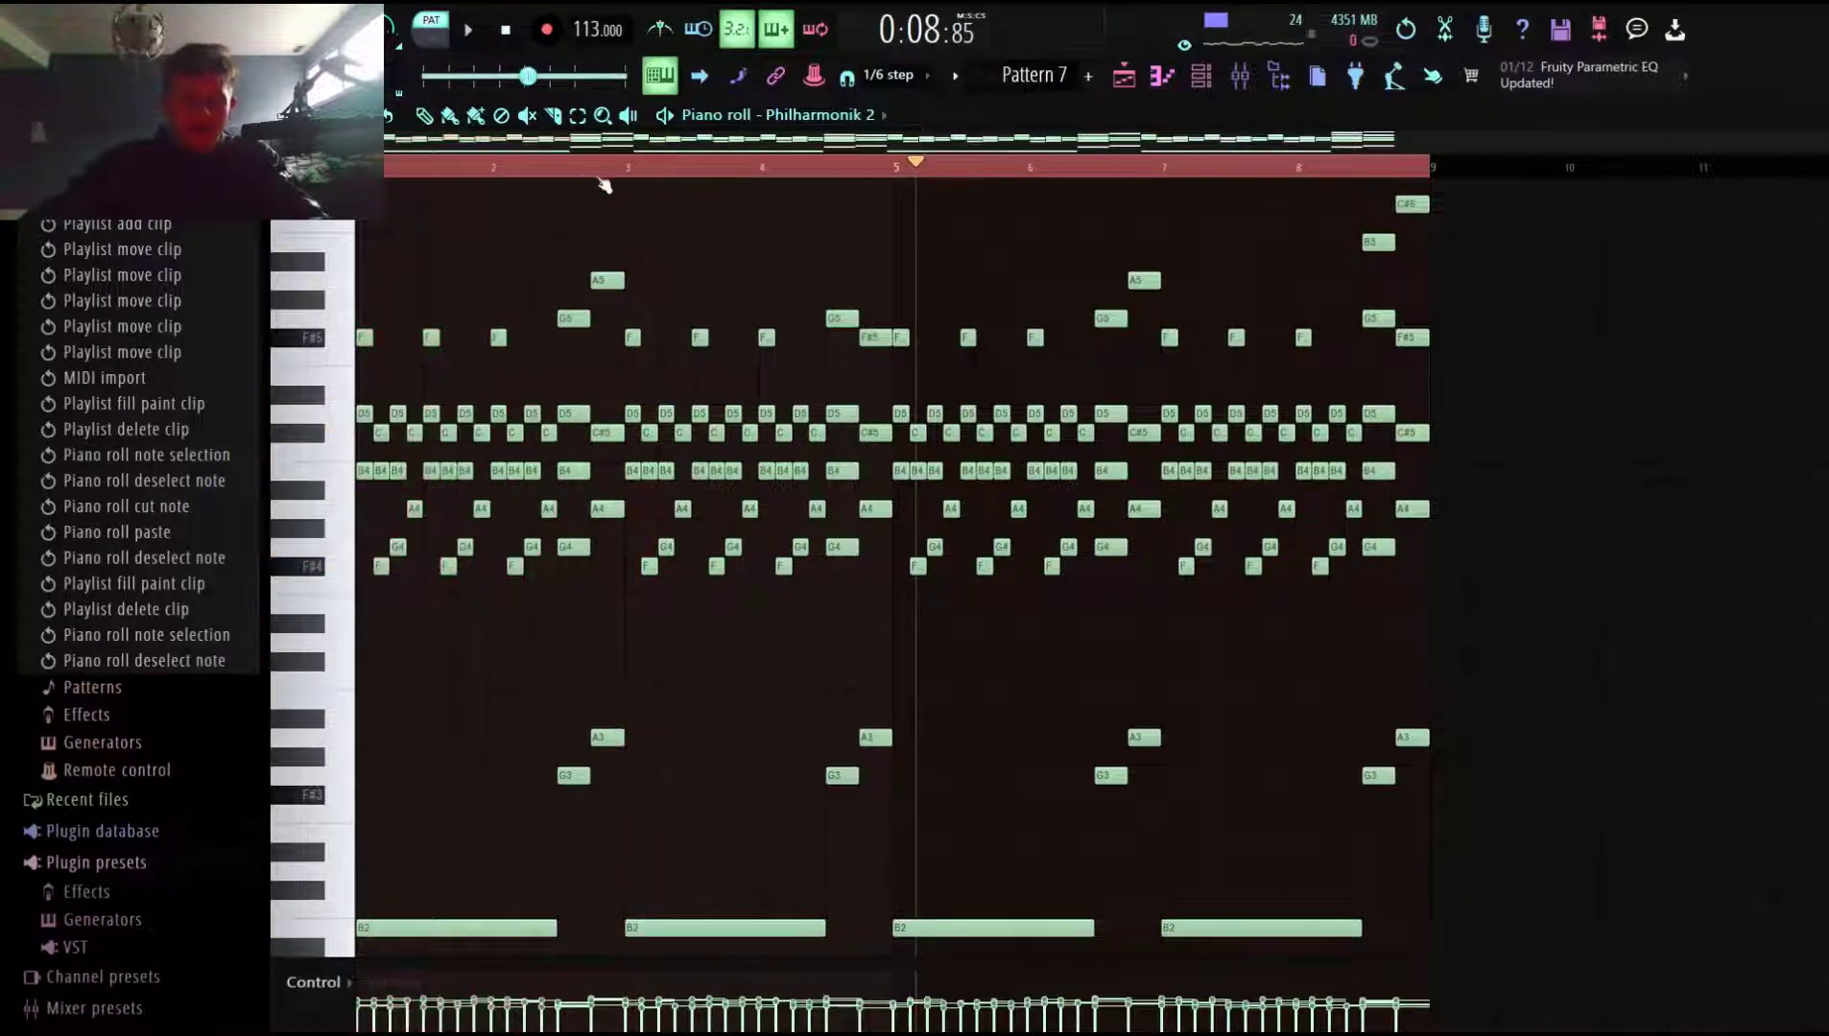
Play the chord changes that start on the first and second G3 bass notes.
mouse_move(560, 169)
left_mouse_down()
mouse_move(356, 161)
mouse_move(562, 150)
left_mouse_up()
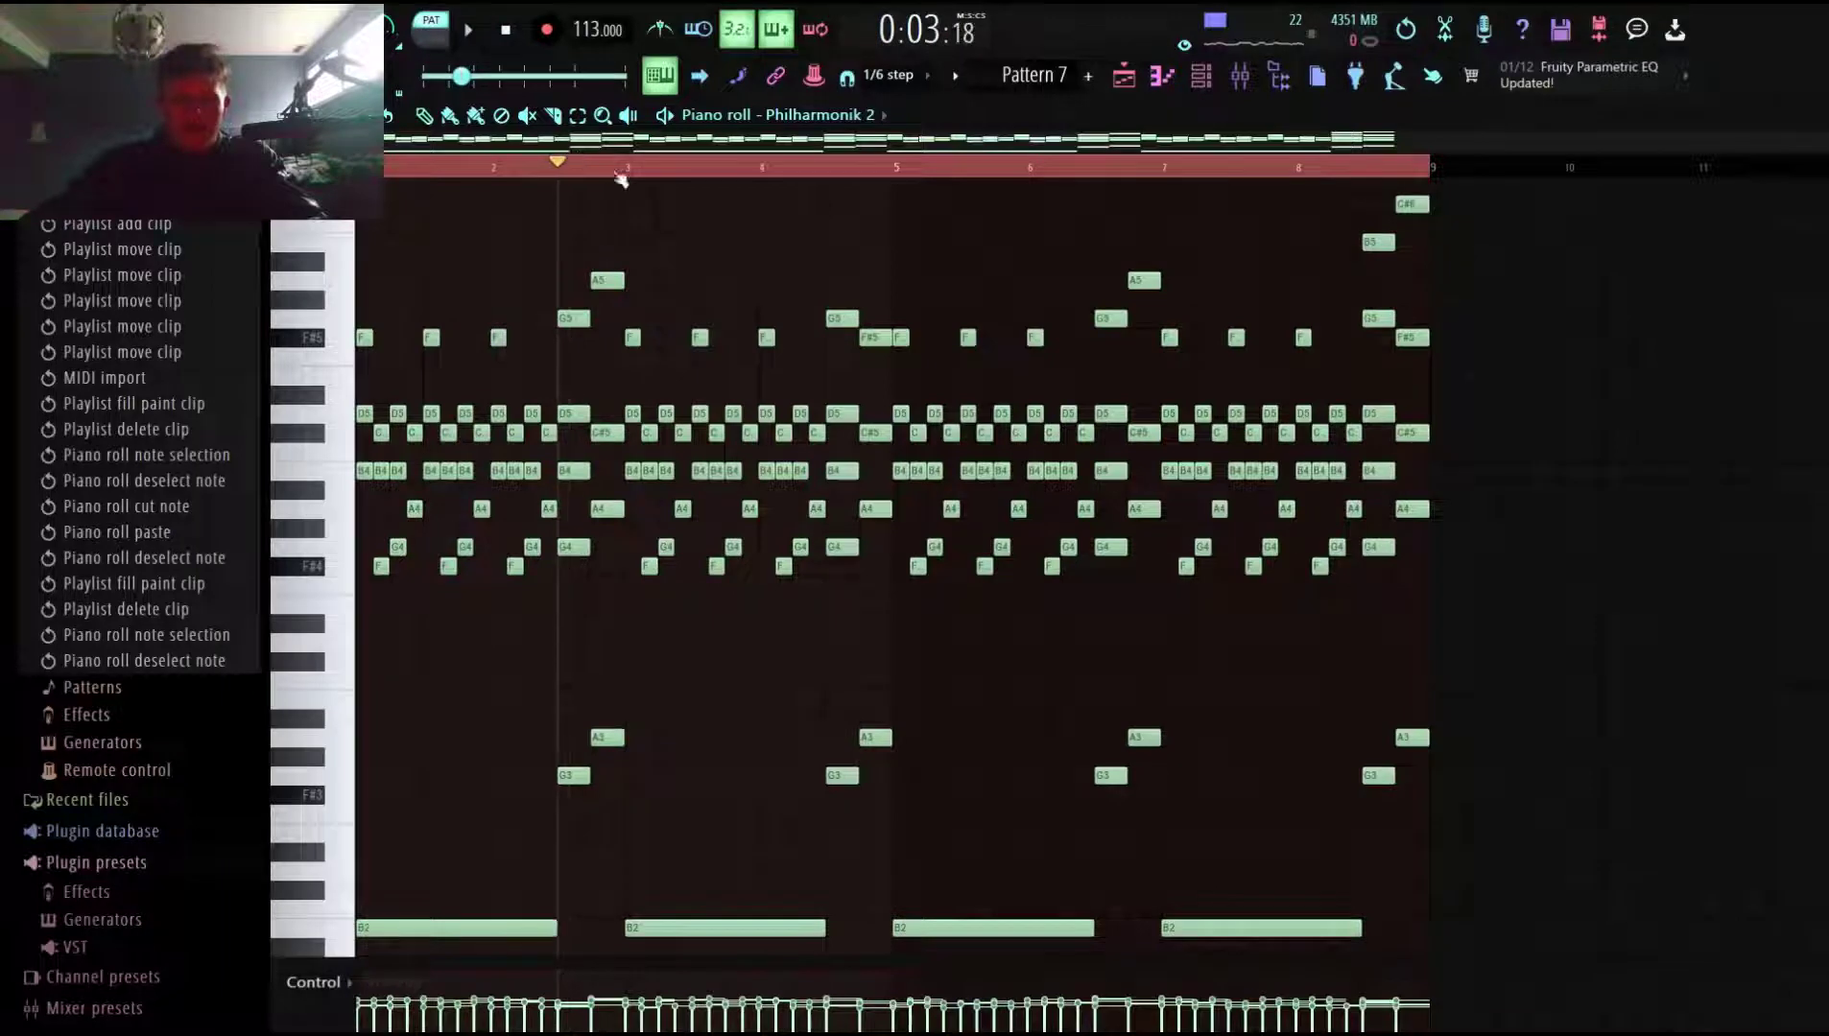
key("space")
key("space")
left_click(831, 173)
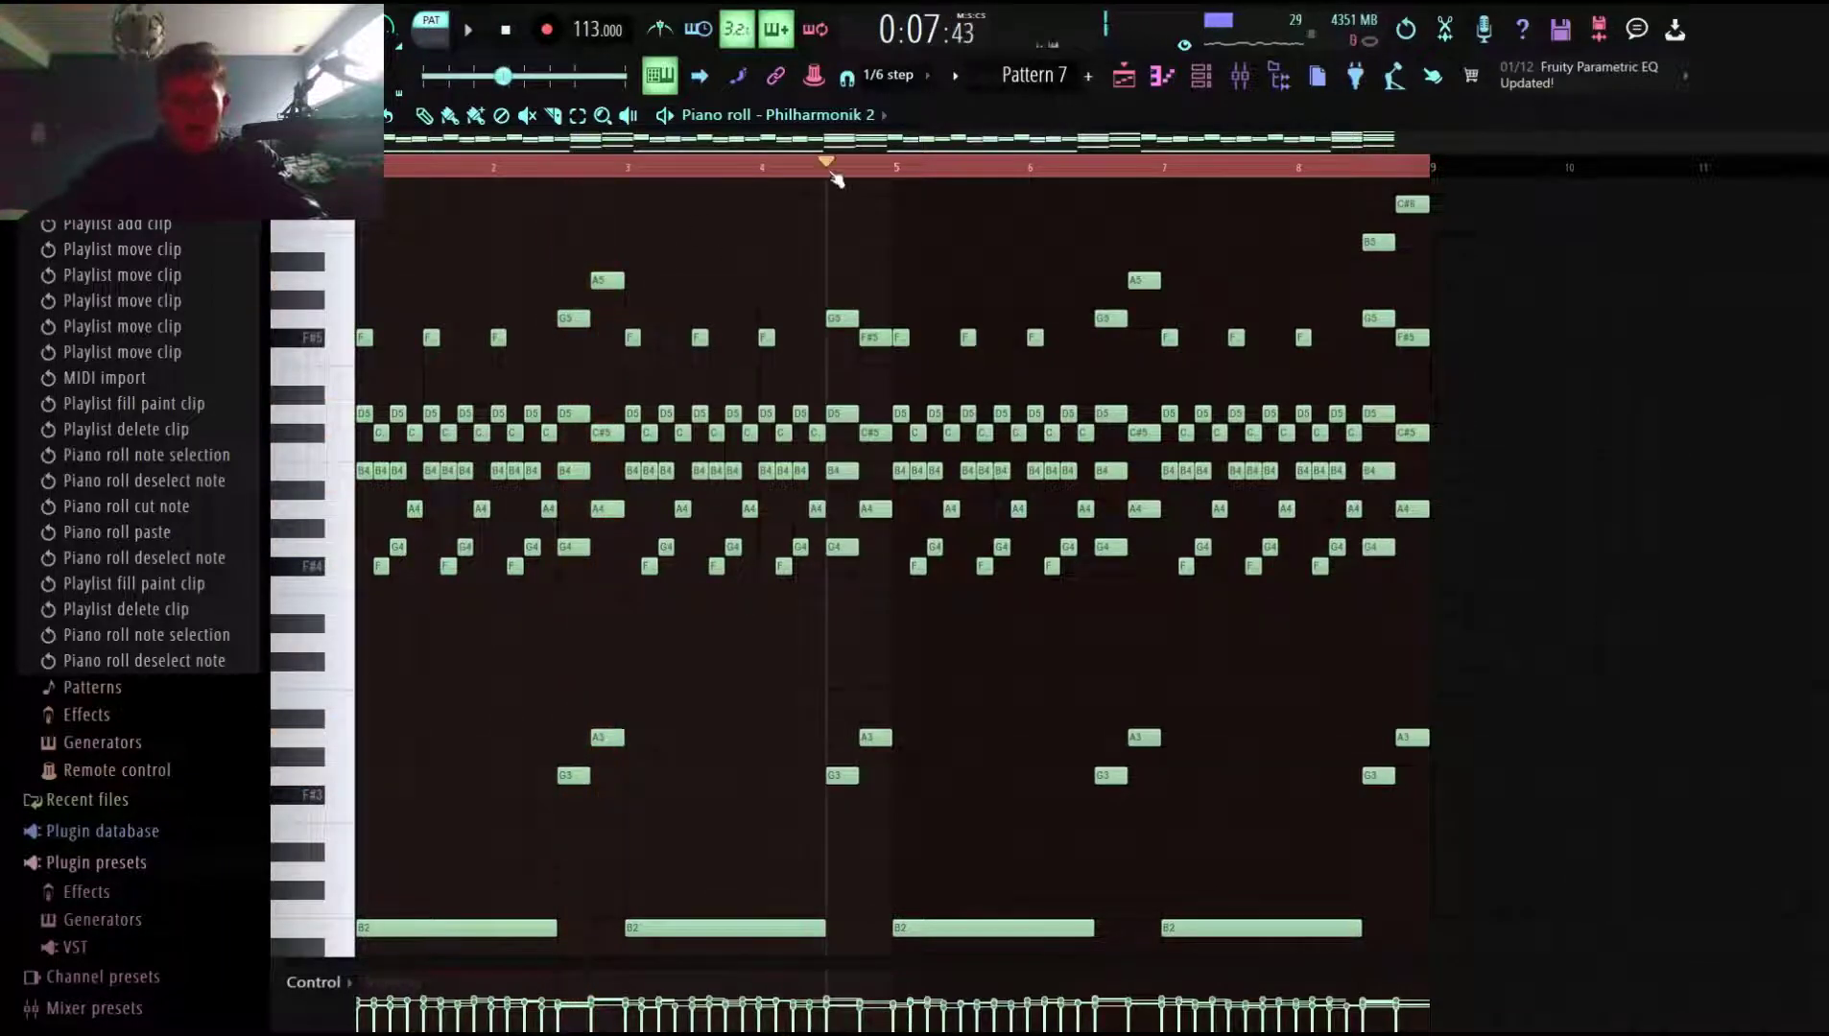
key("space")
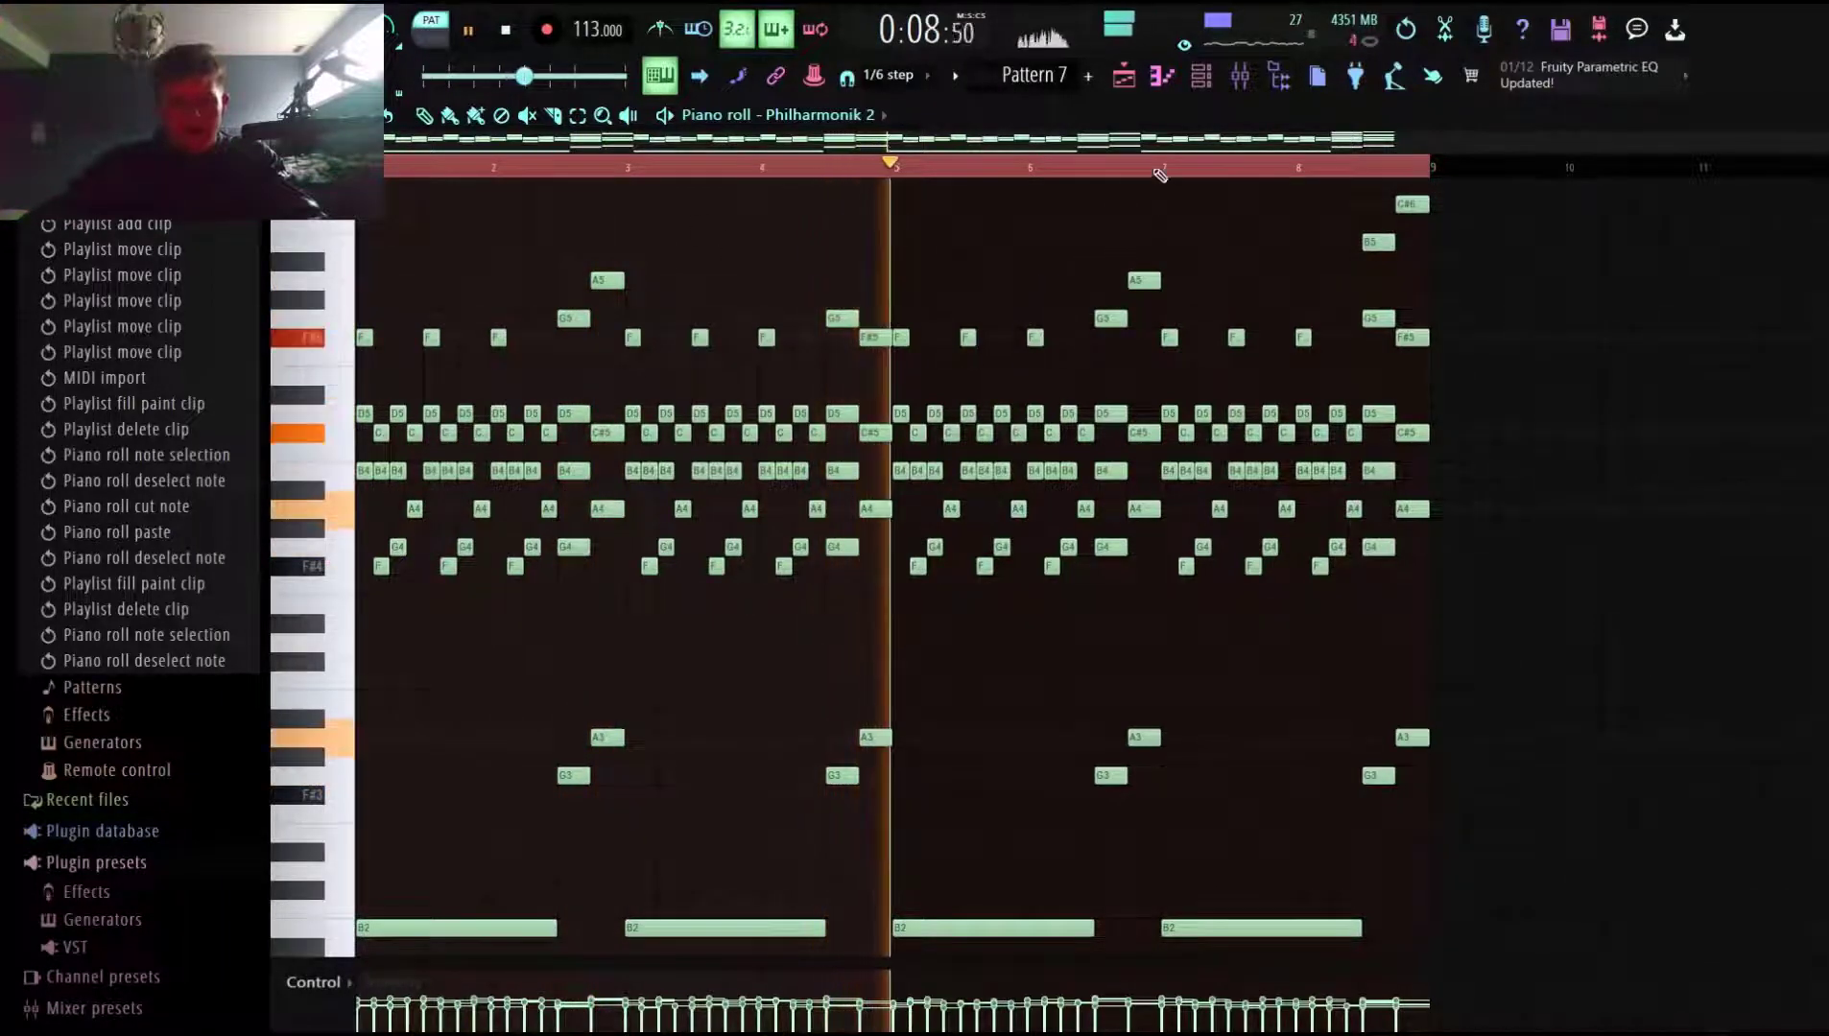
key("space")
Return to the playlist, solo Track 1 in song mode and play it briefly.
left_click(1139, 65)
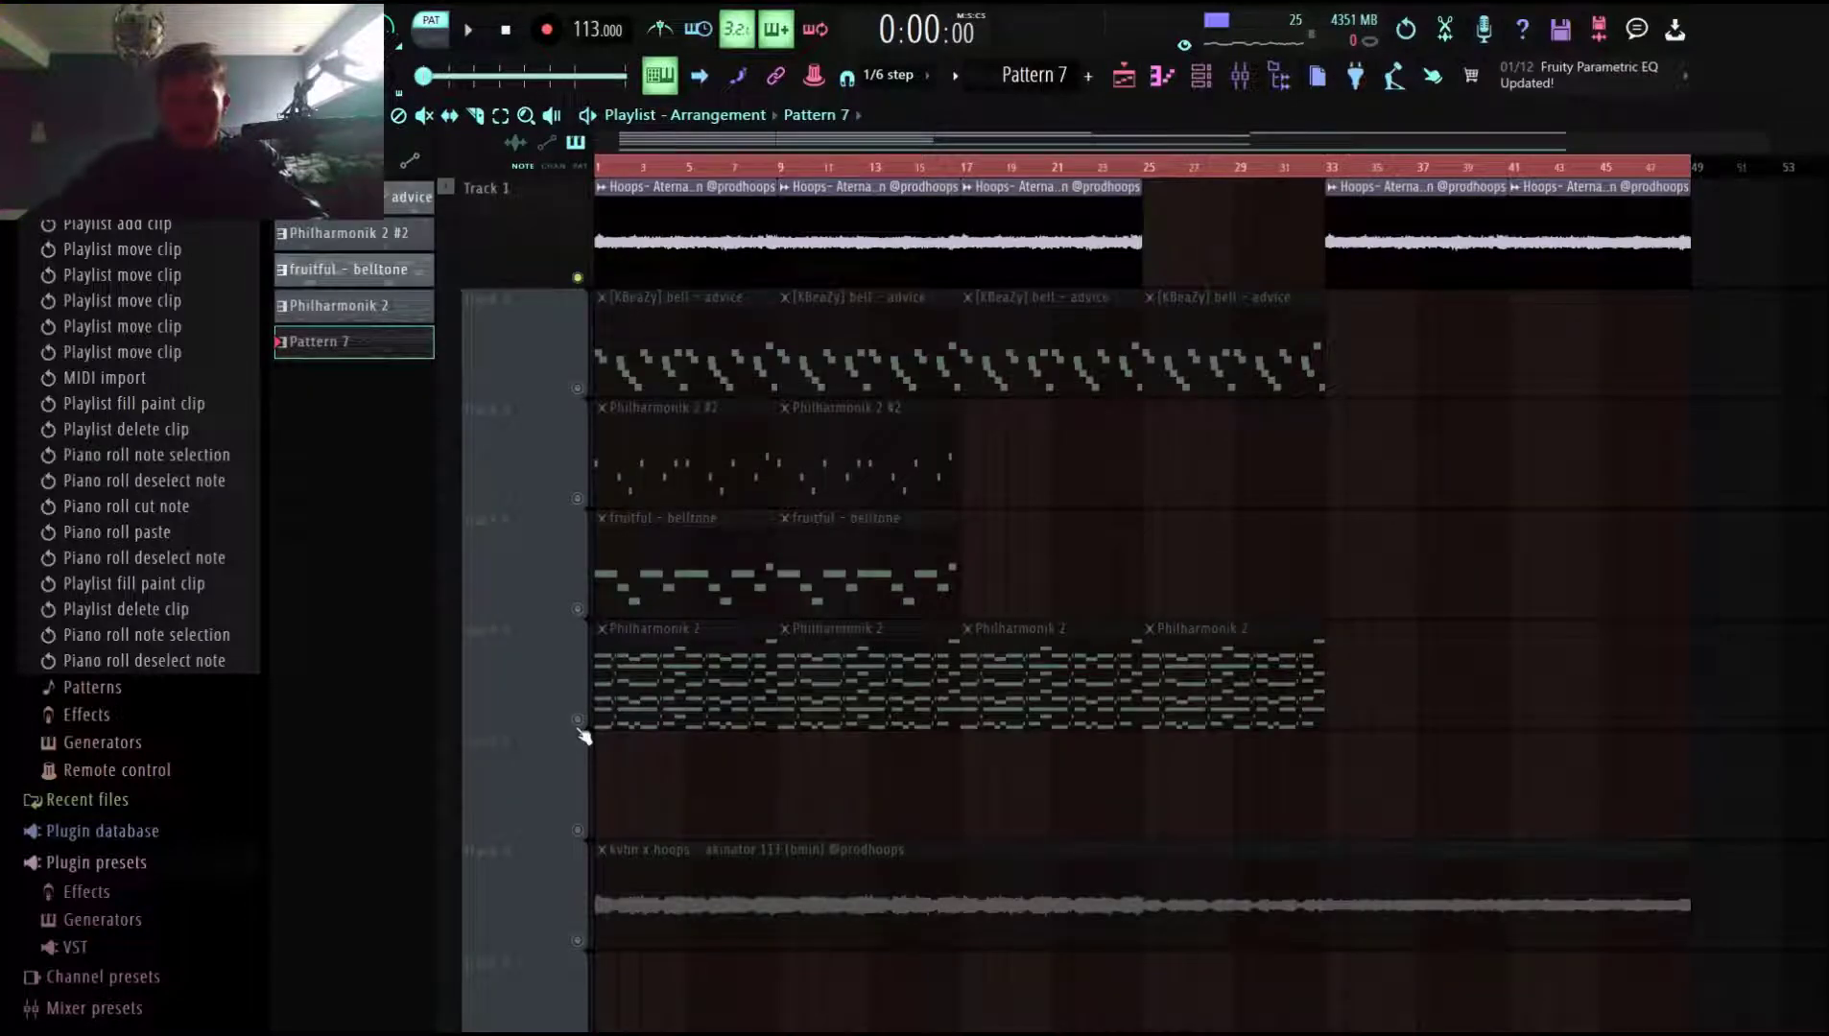
right_click(578, 722)
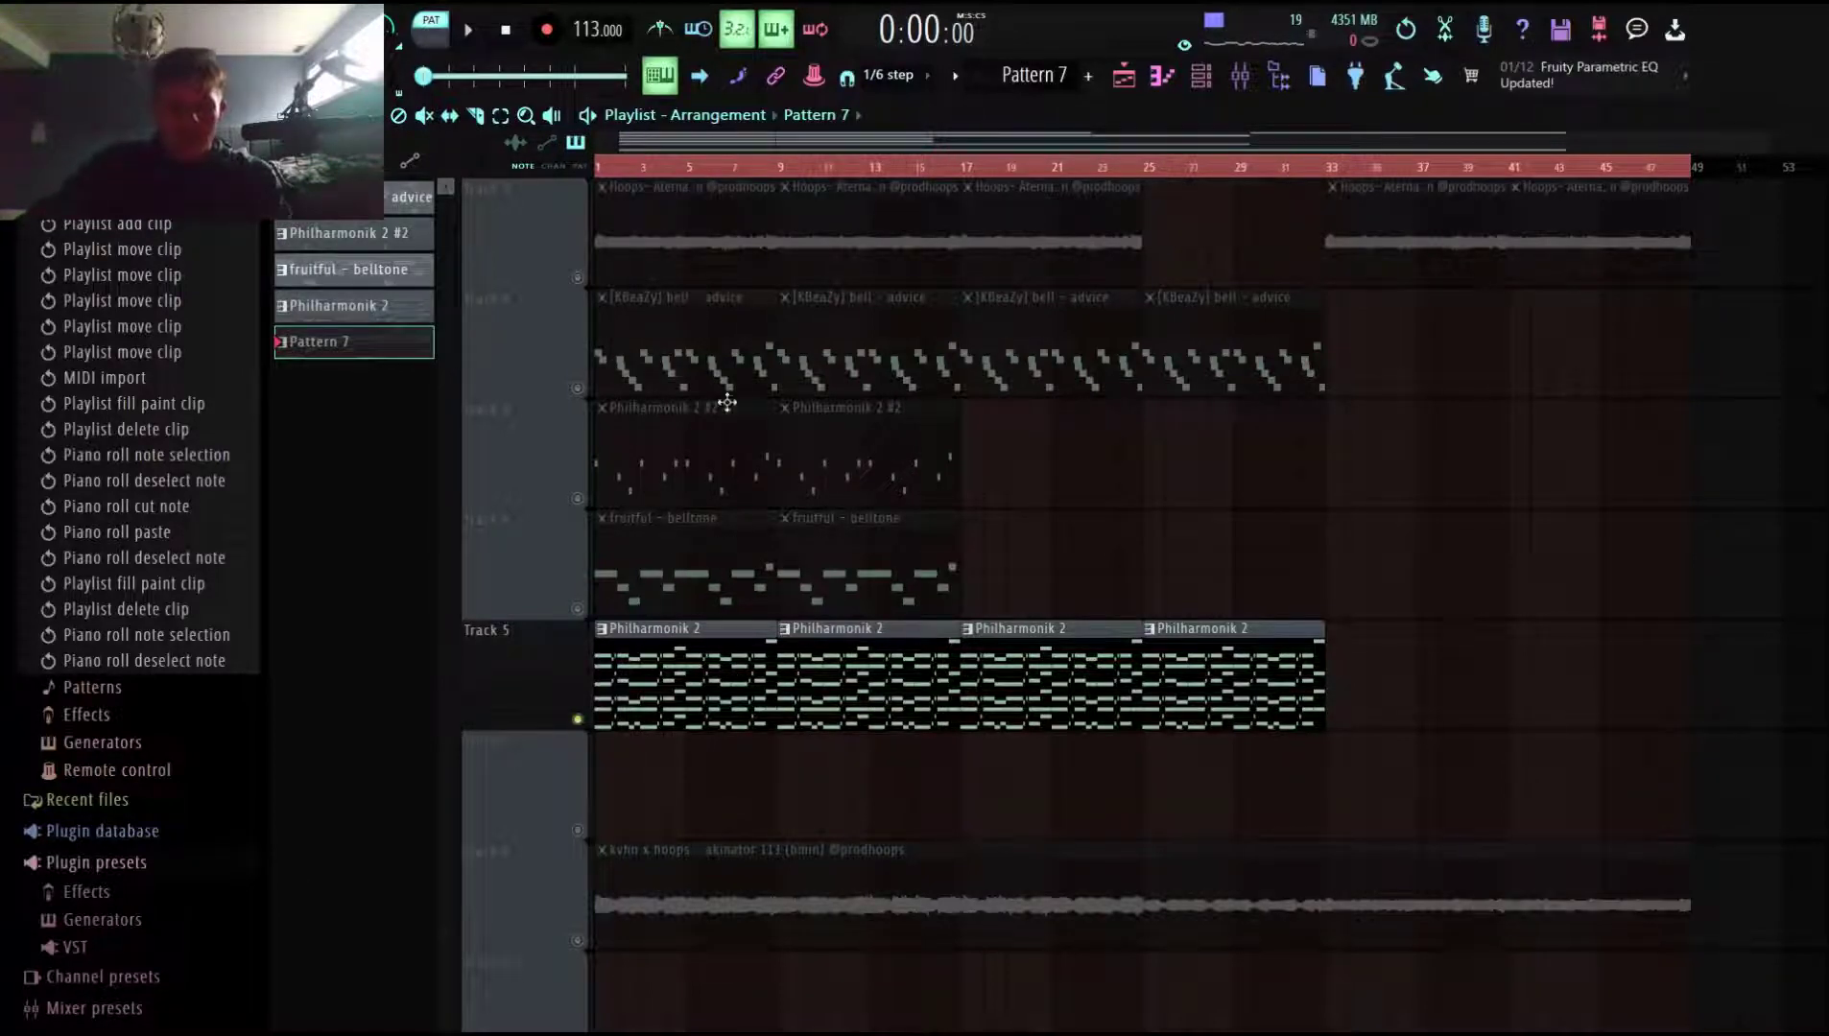
left_click(575, 286, "ctrl")
key("l")
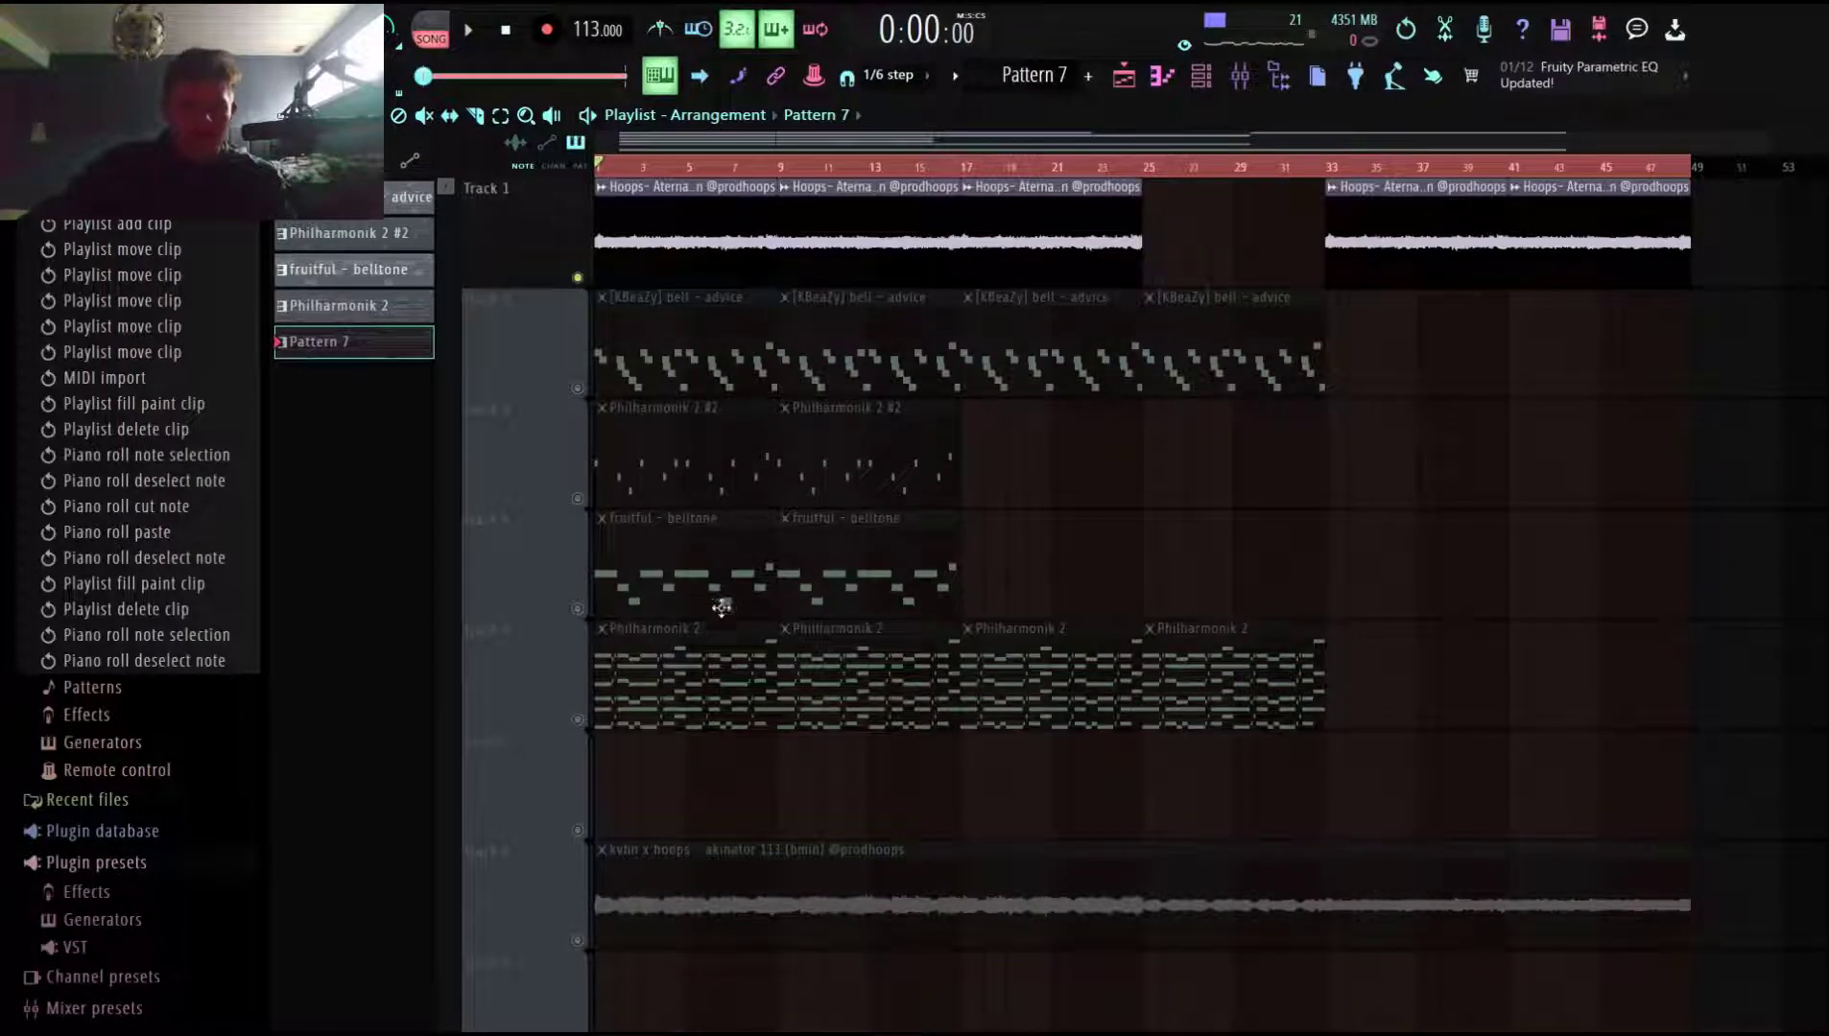
key("space")
key("space")
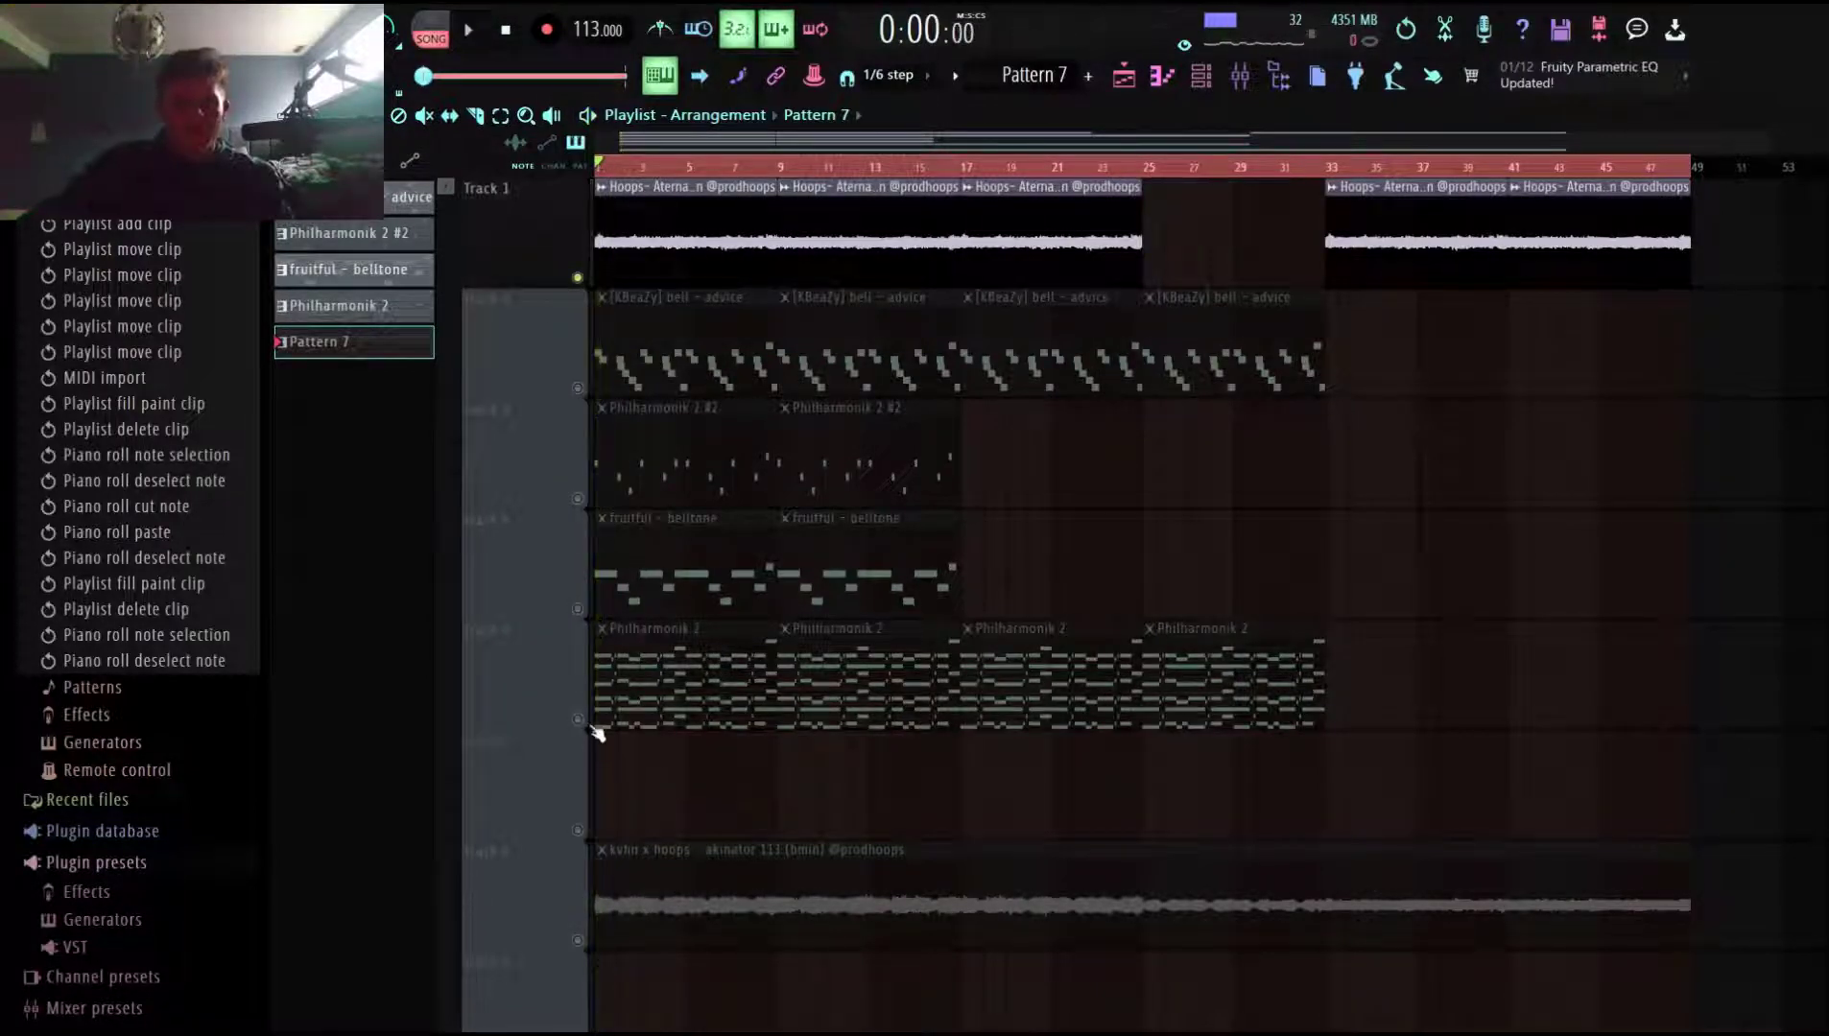
Solo Track 5 and delete all the lower-octave notes, F#4 to E5, from its Philharmonik 2 pattern.
left_click(576, 719, "ctrl")
double_click(638, 706)
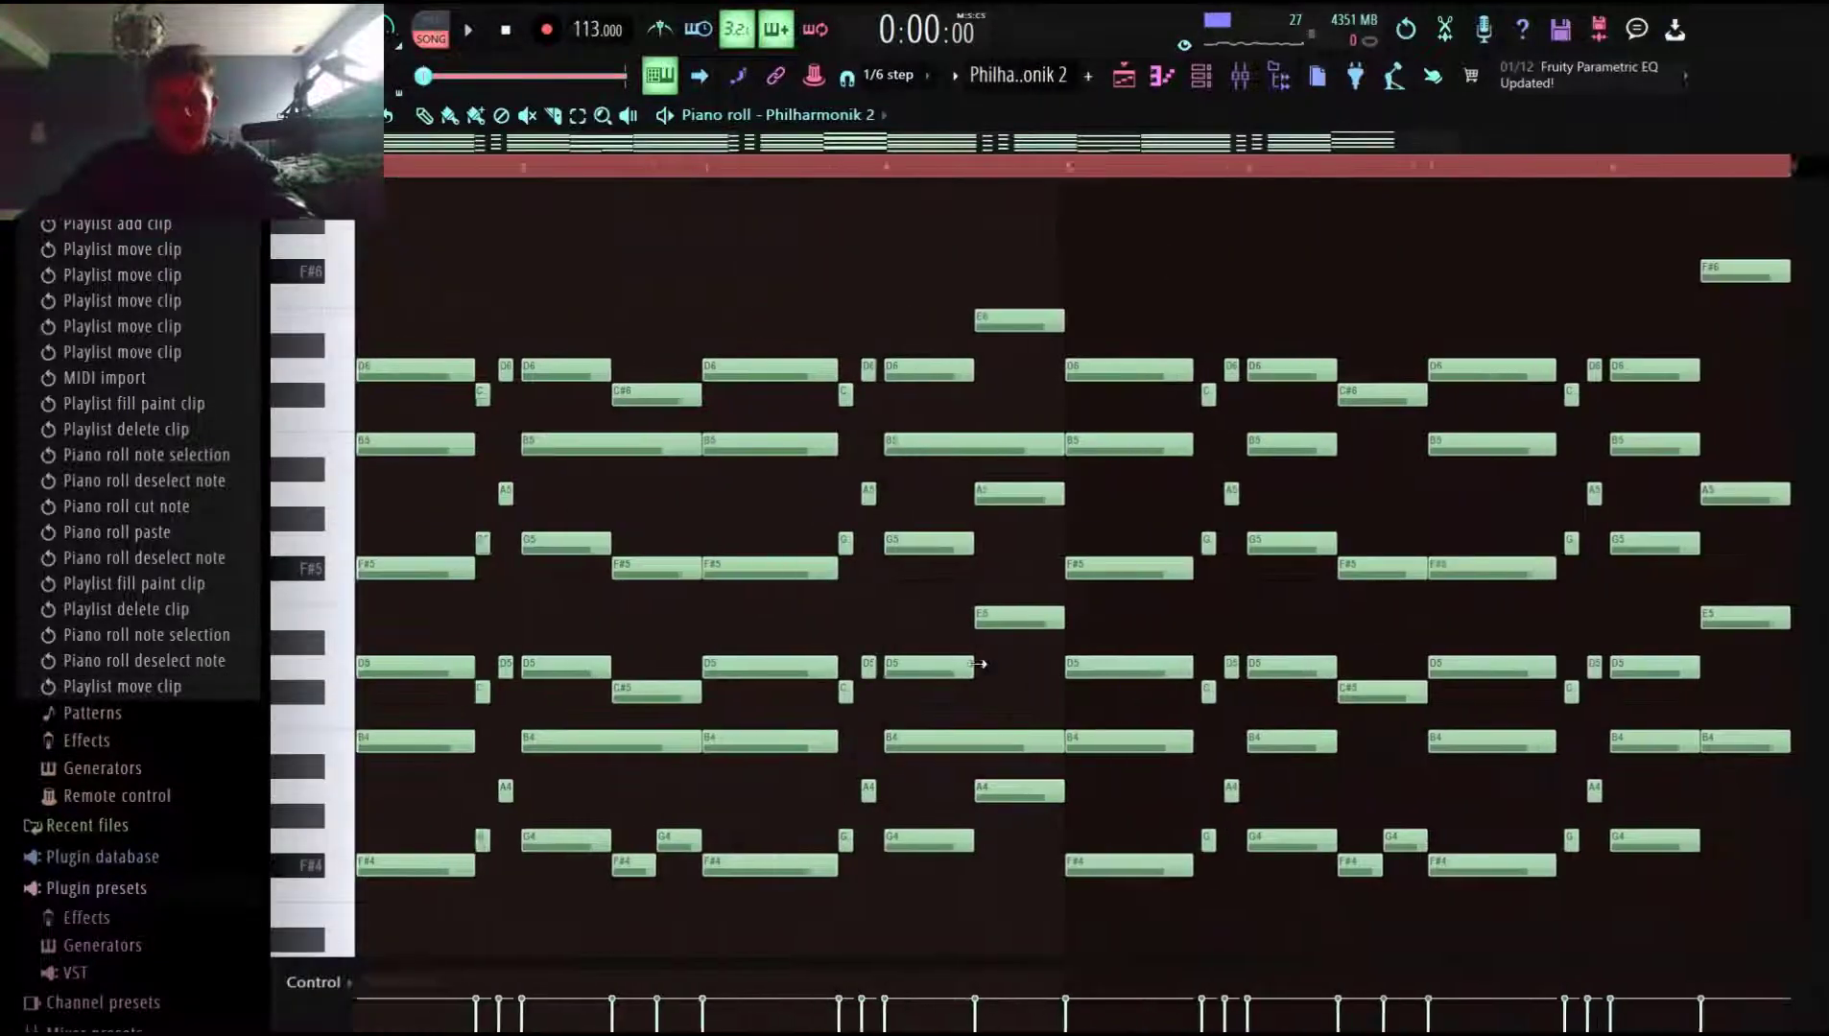
left_click_drag(1784, 875, 326, 640)
key("Delete")
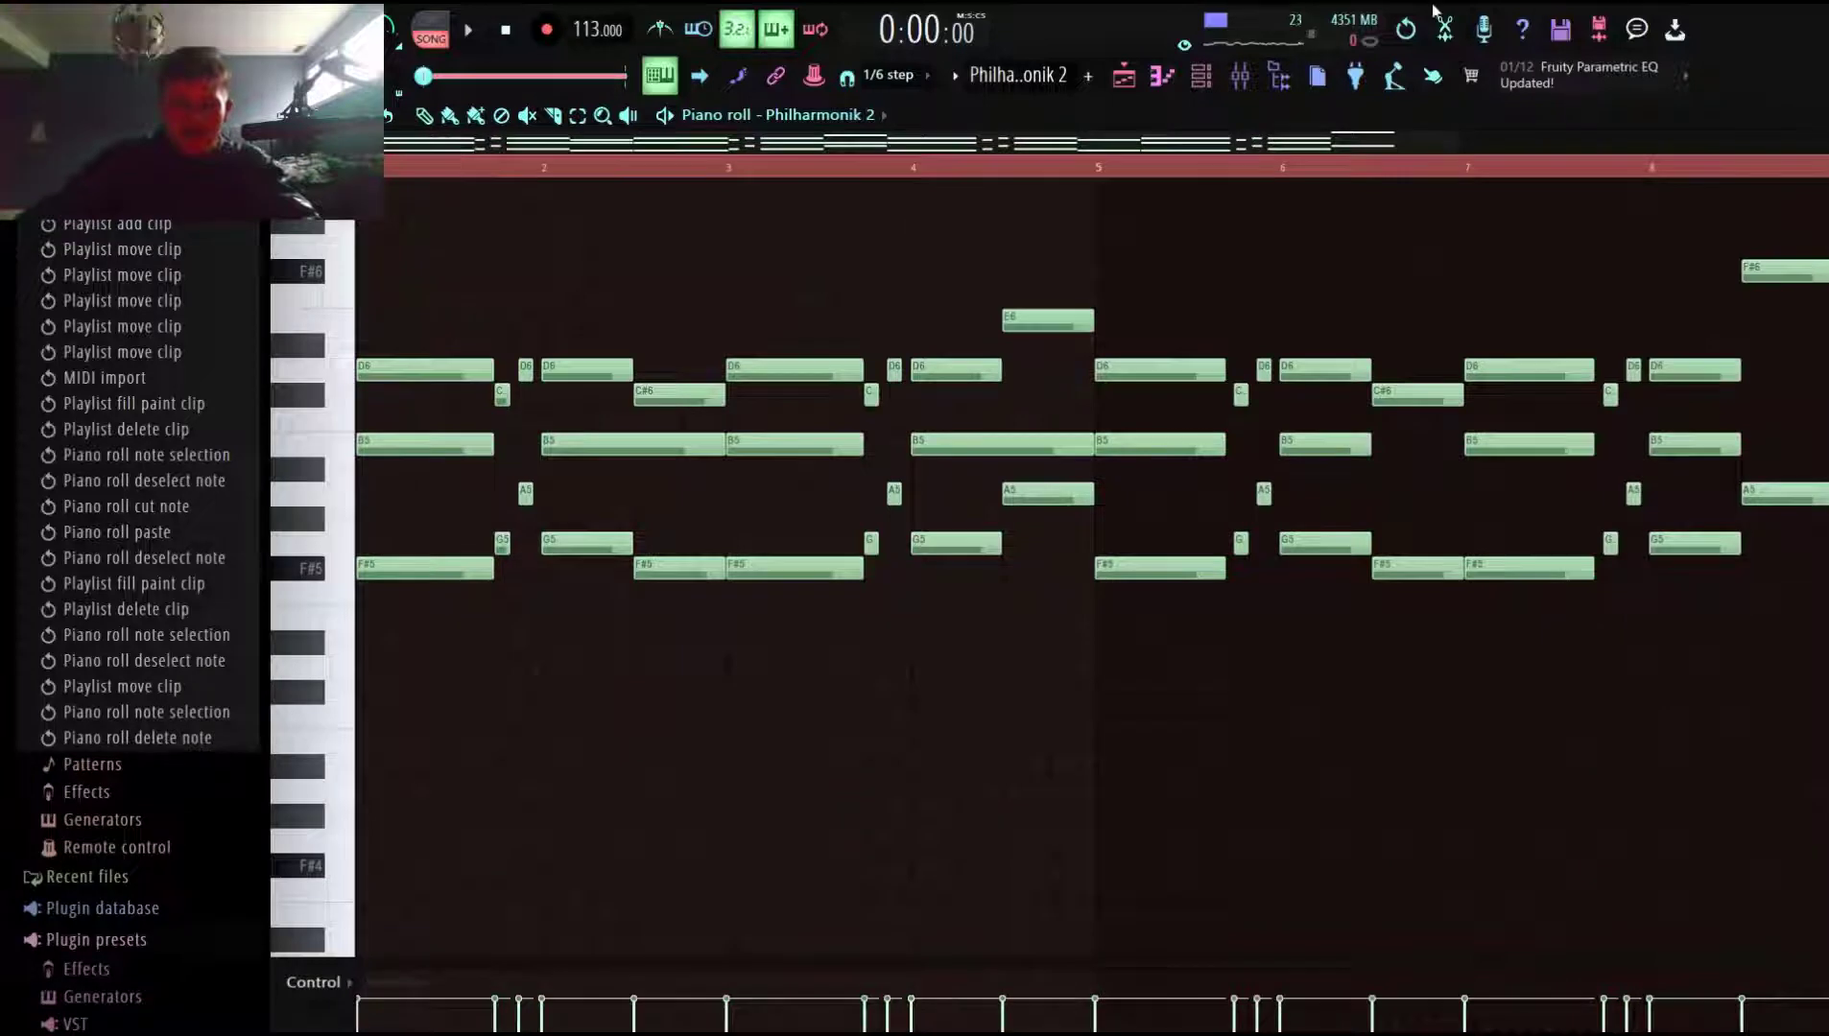
View the instrument loaded in the Philharmonik 2 channel and close the plugin.
left_click(1201, 75)
left_click(1058, 523)
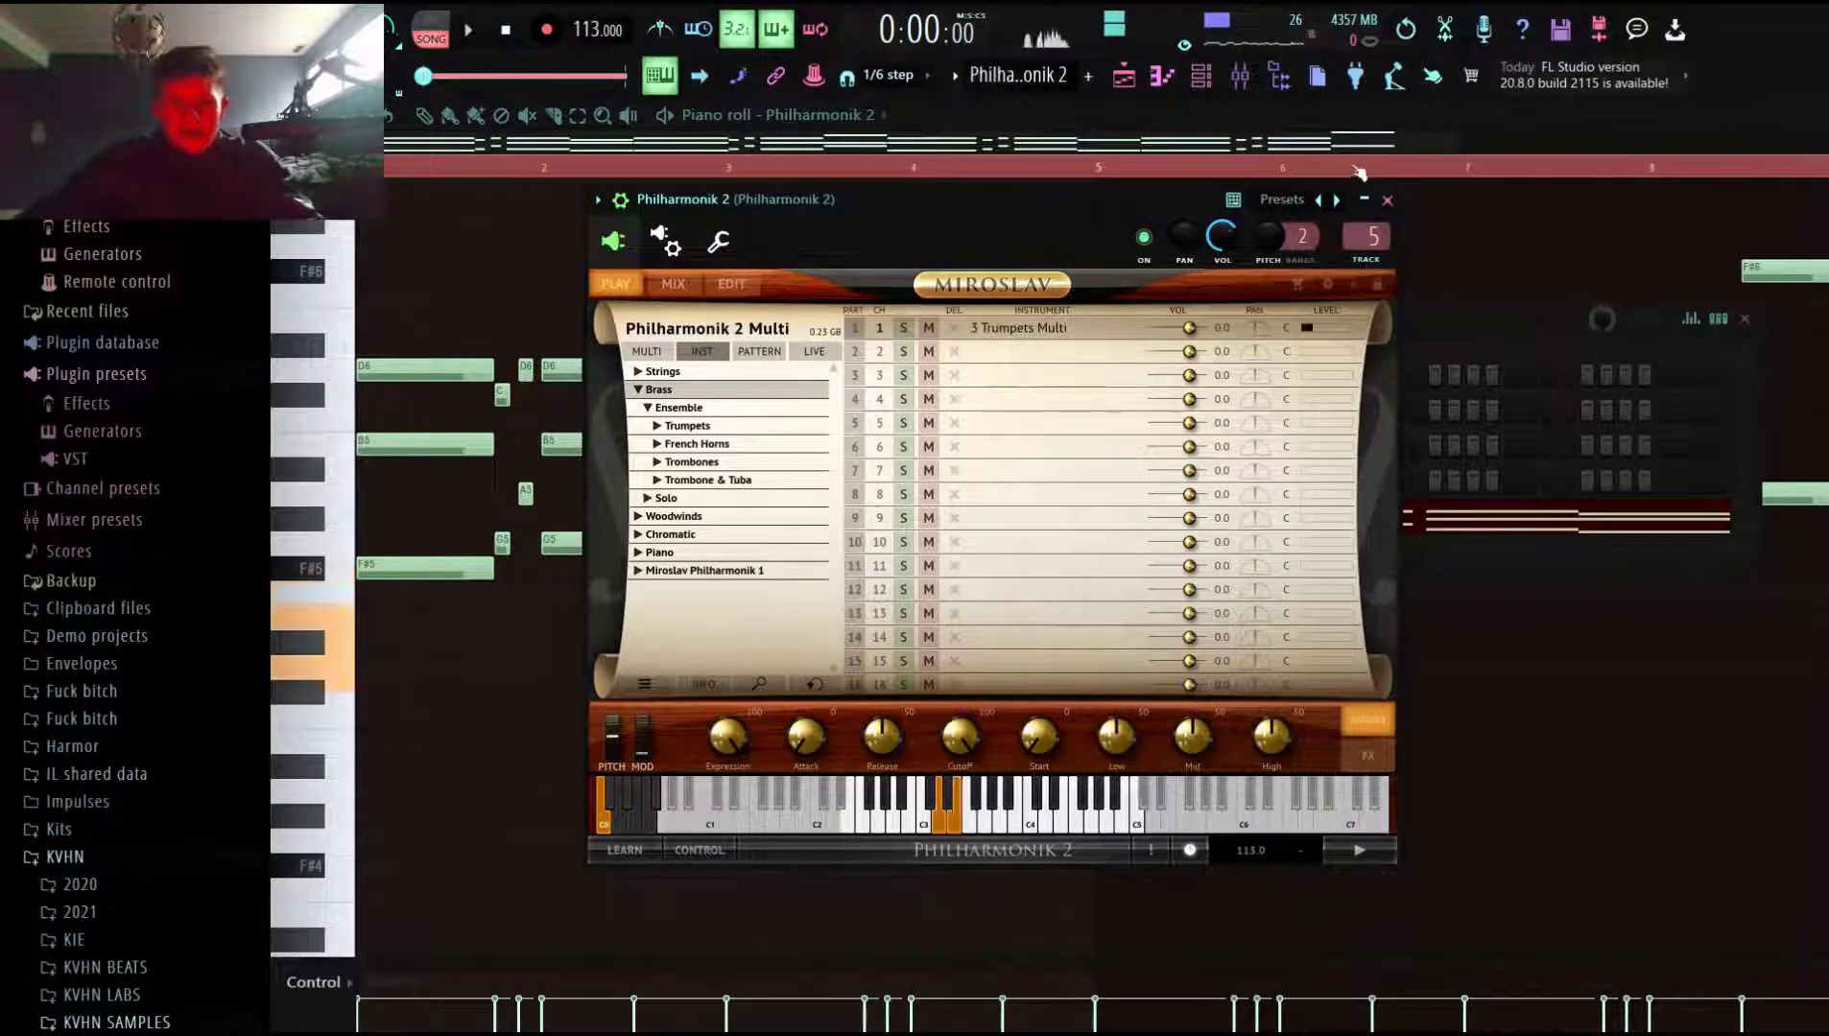
left_click(1387, 200)
Undo the deletion of the lower-octave notes to compare both versions, and redo it.
right_click(1292, 243)
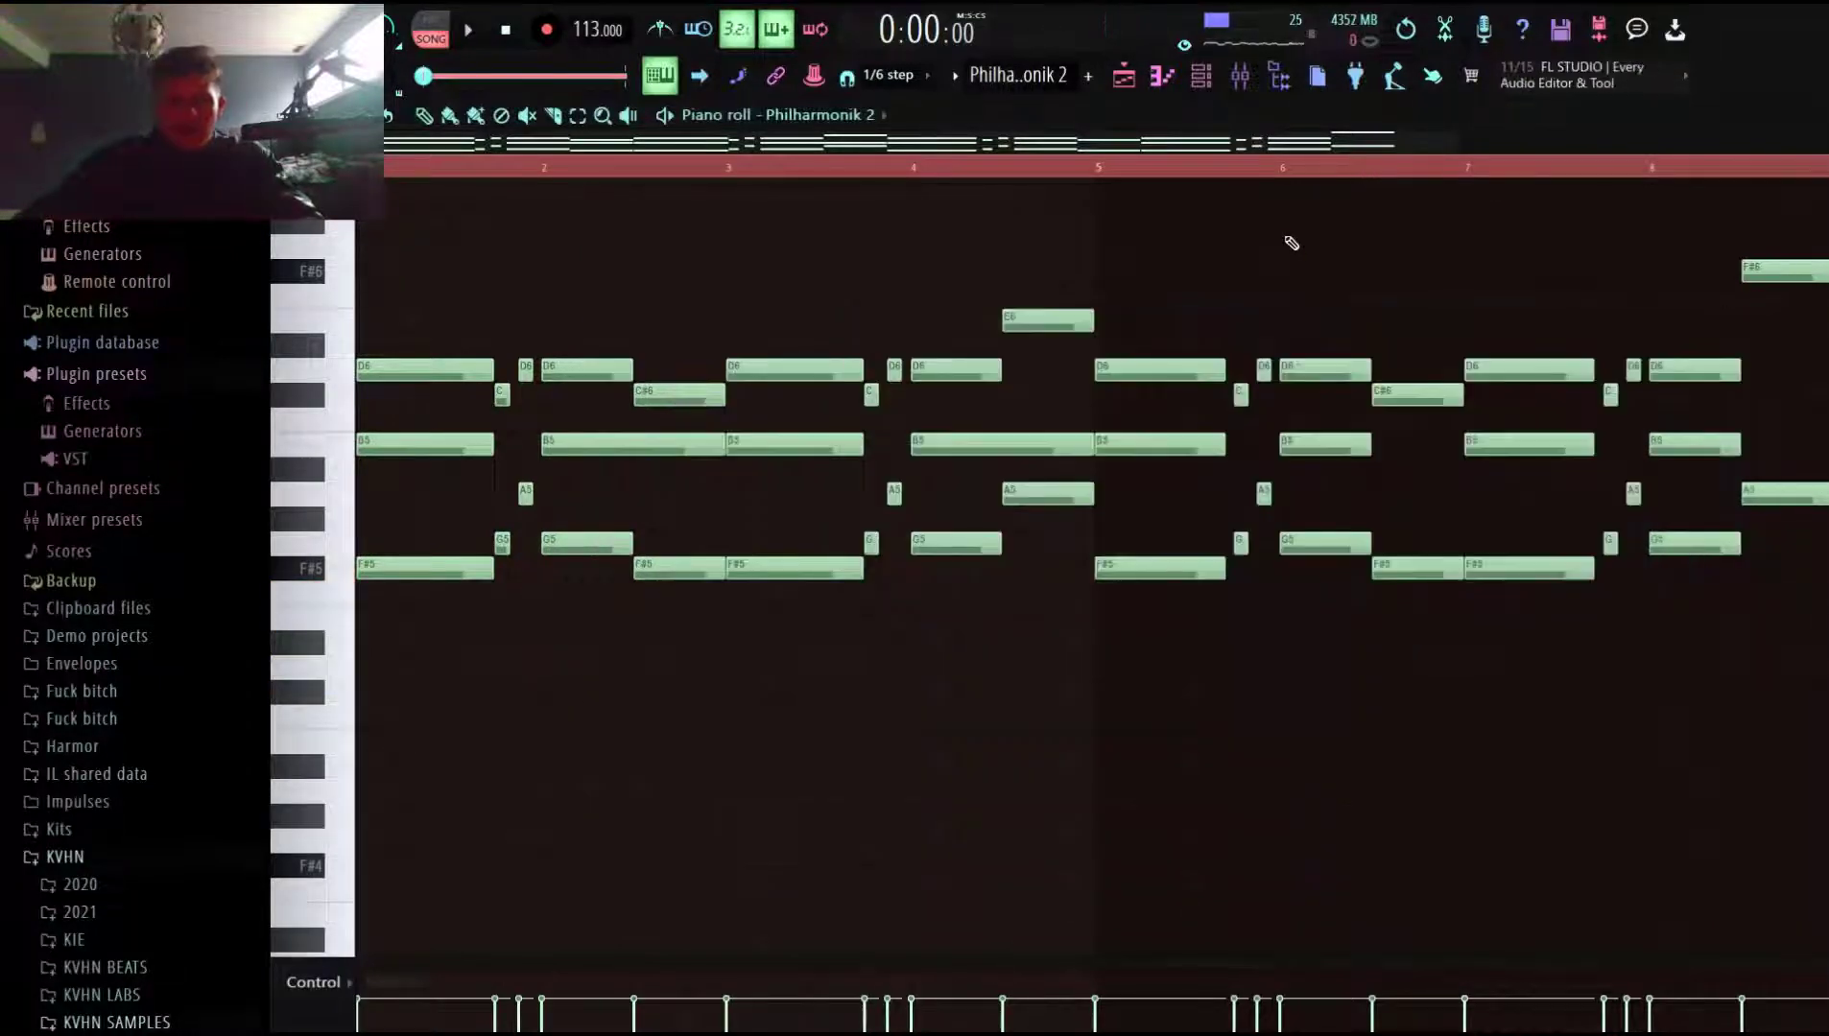
key("ctrl+z")
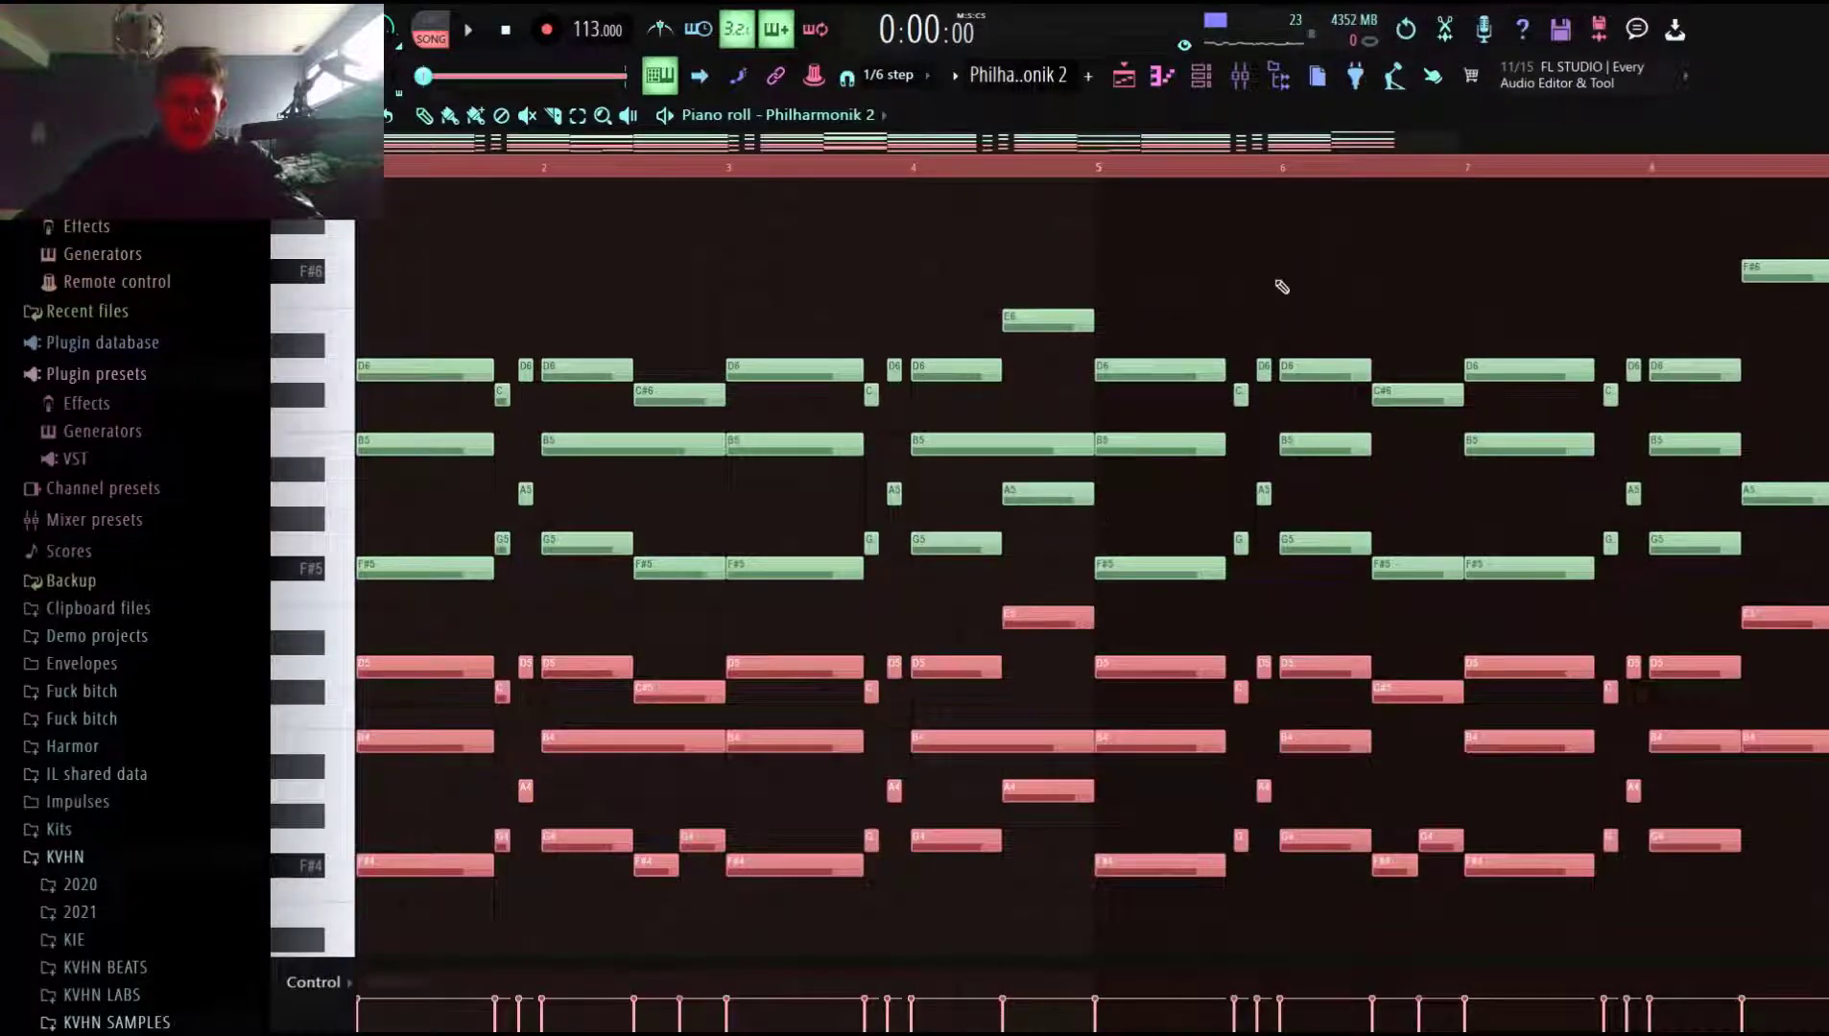
key("ctrl+z")
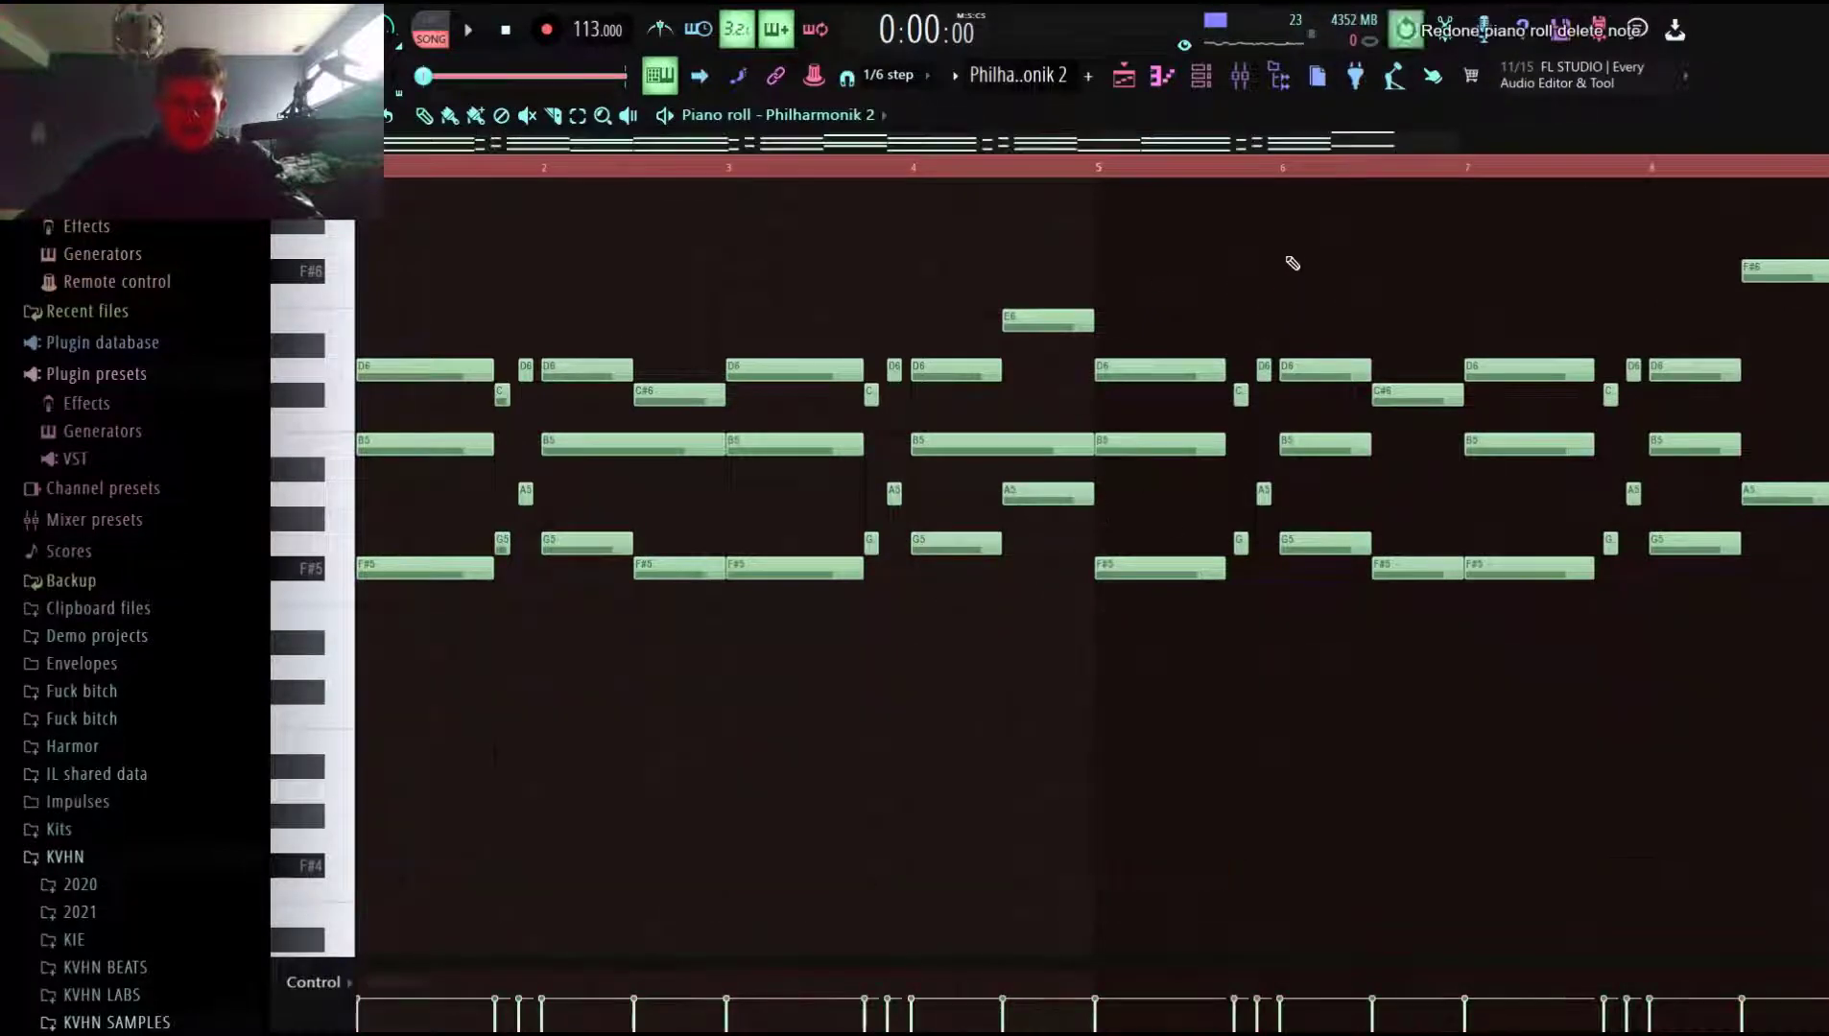
Delete the opening chord's B5 and D6 notes and play the remaining F#5 note on its own.
right_click(451, 443)
right_click(447, 370)
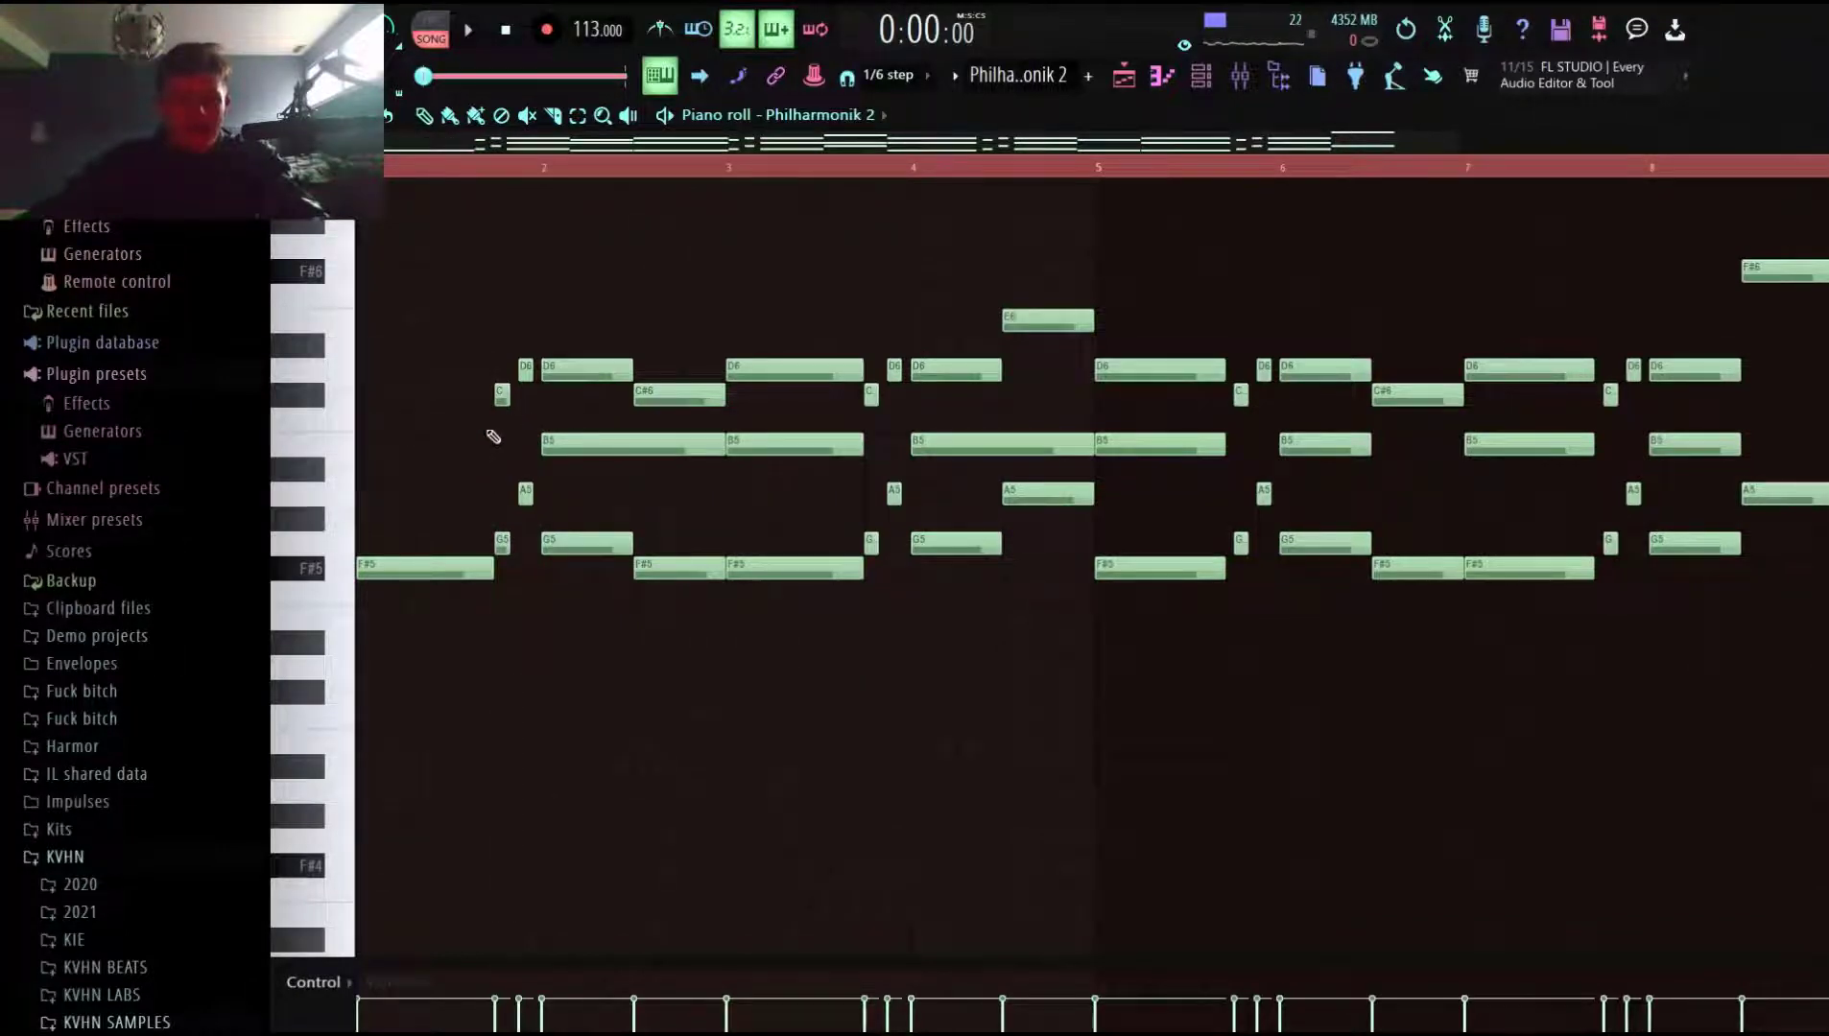
key("ctrl+z")
right_click(449, 445)
right_click(446, 370)
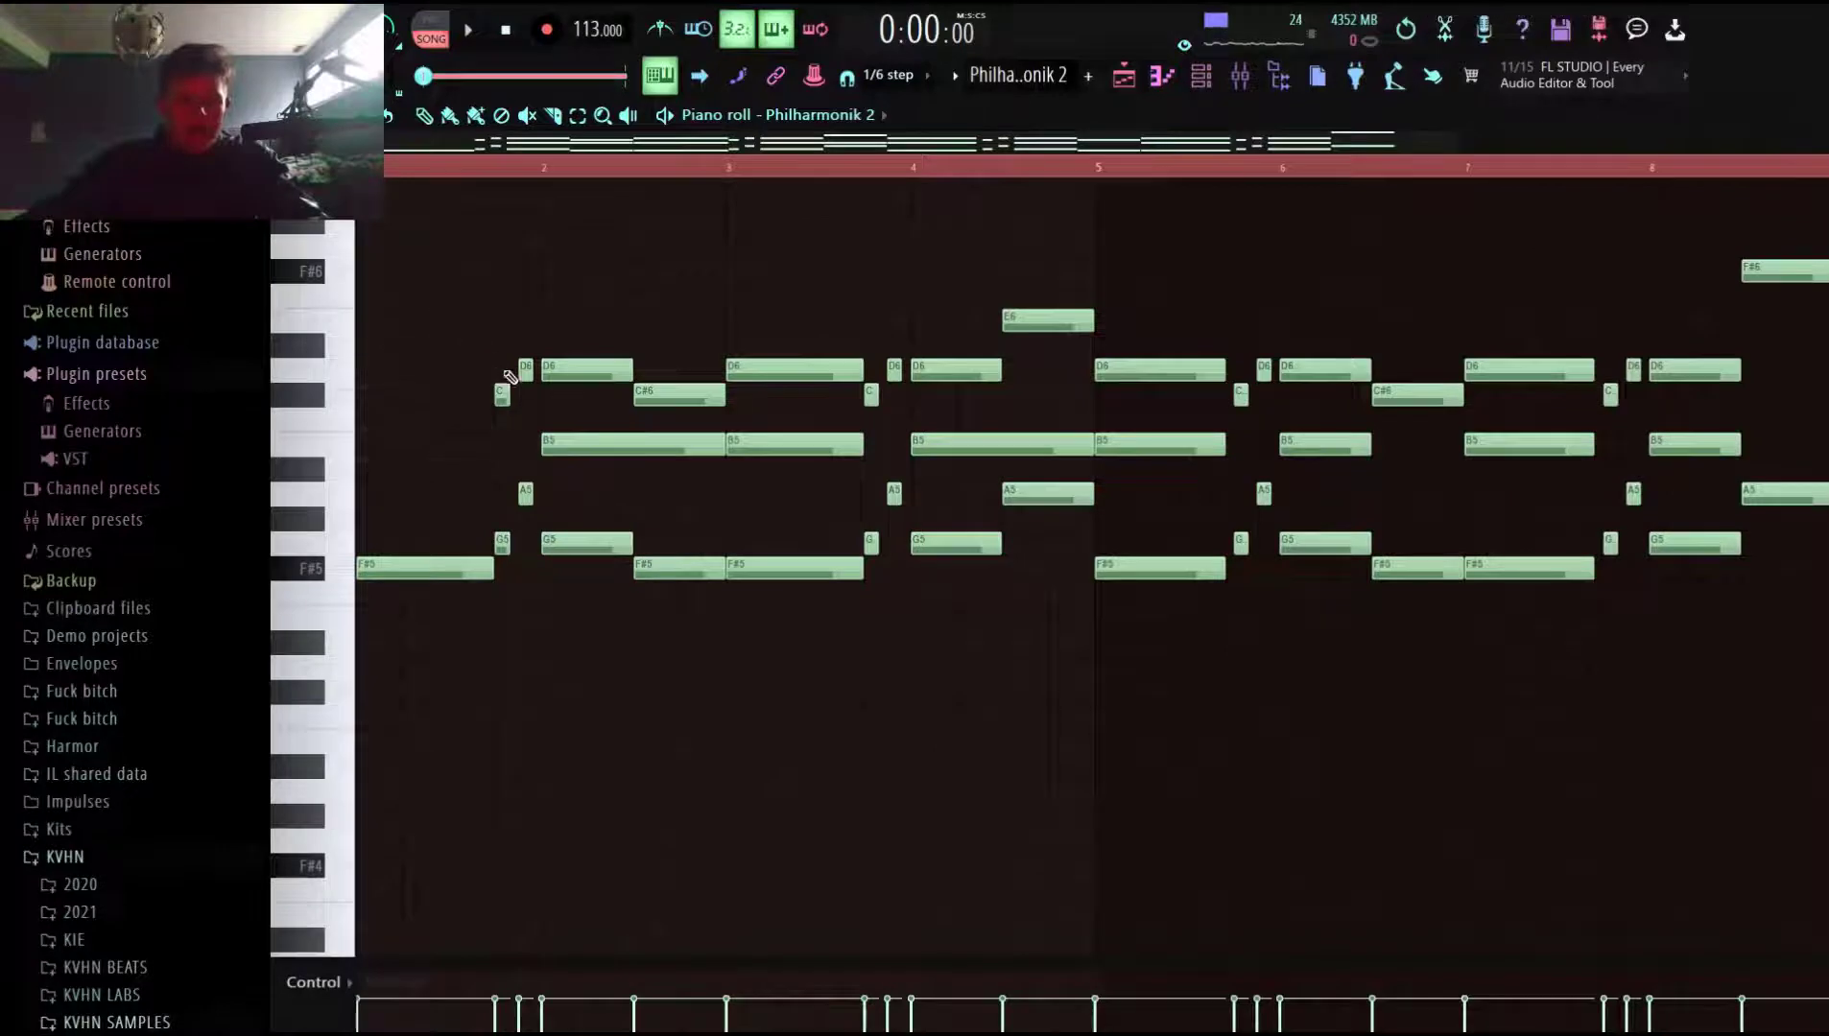
key("ctrl+z")
right_click(436, 445)
right_click(432, 370)
key("space")
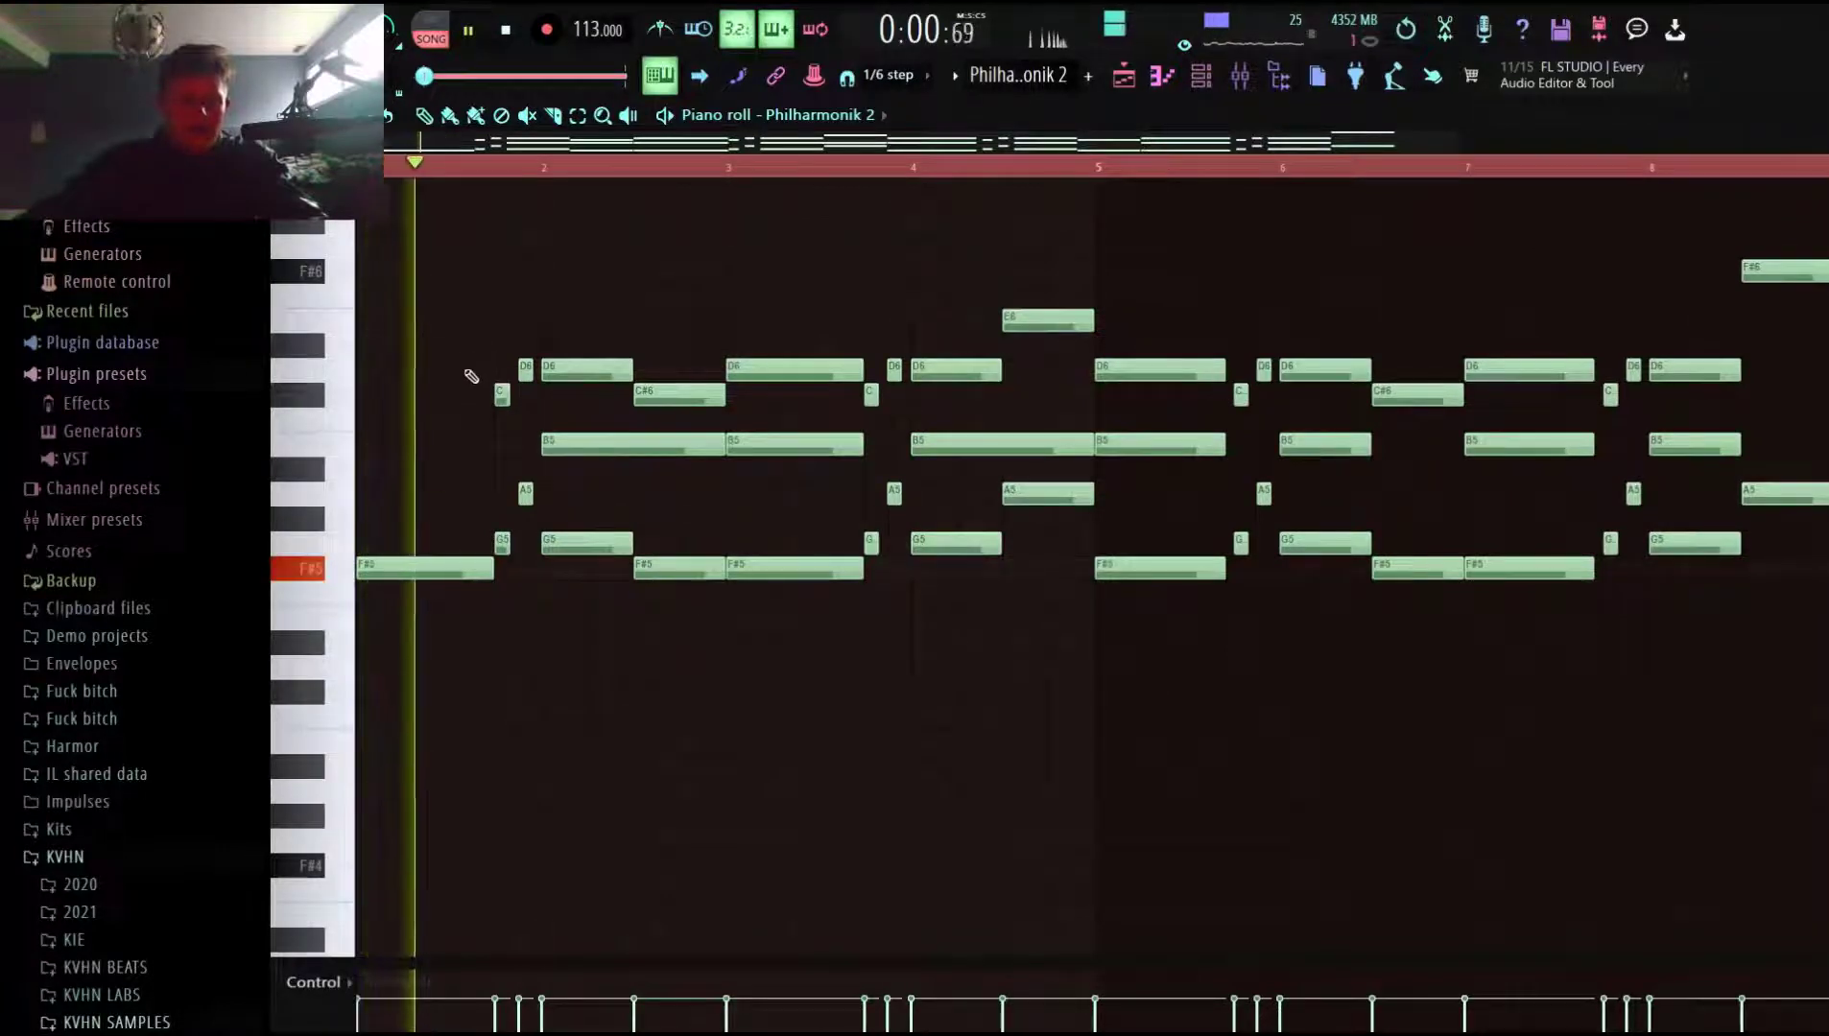
key("space")
Restore the opening chord, delete only its D6 note and play F#5 and B5 together.
key("ctrl+z")
right_click(453, 371)
key("space")
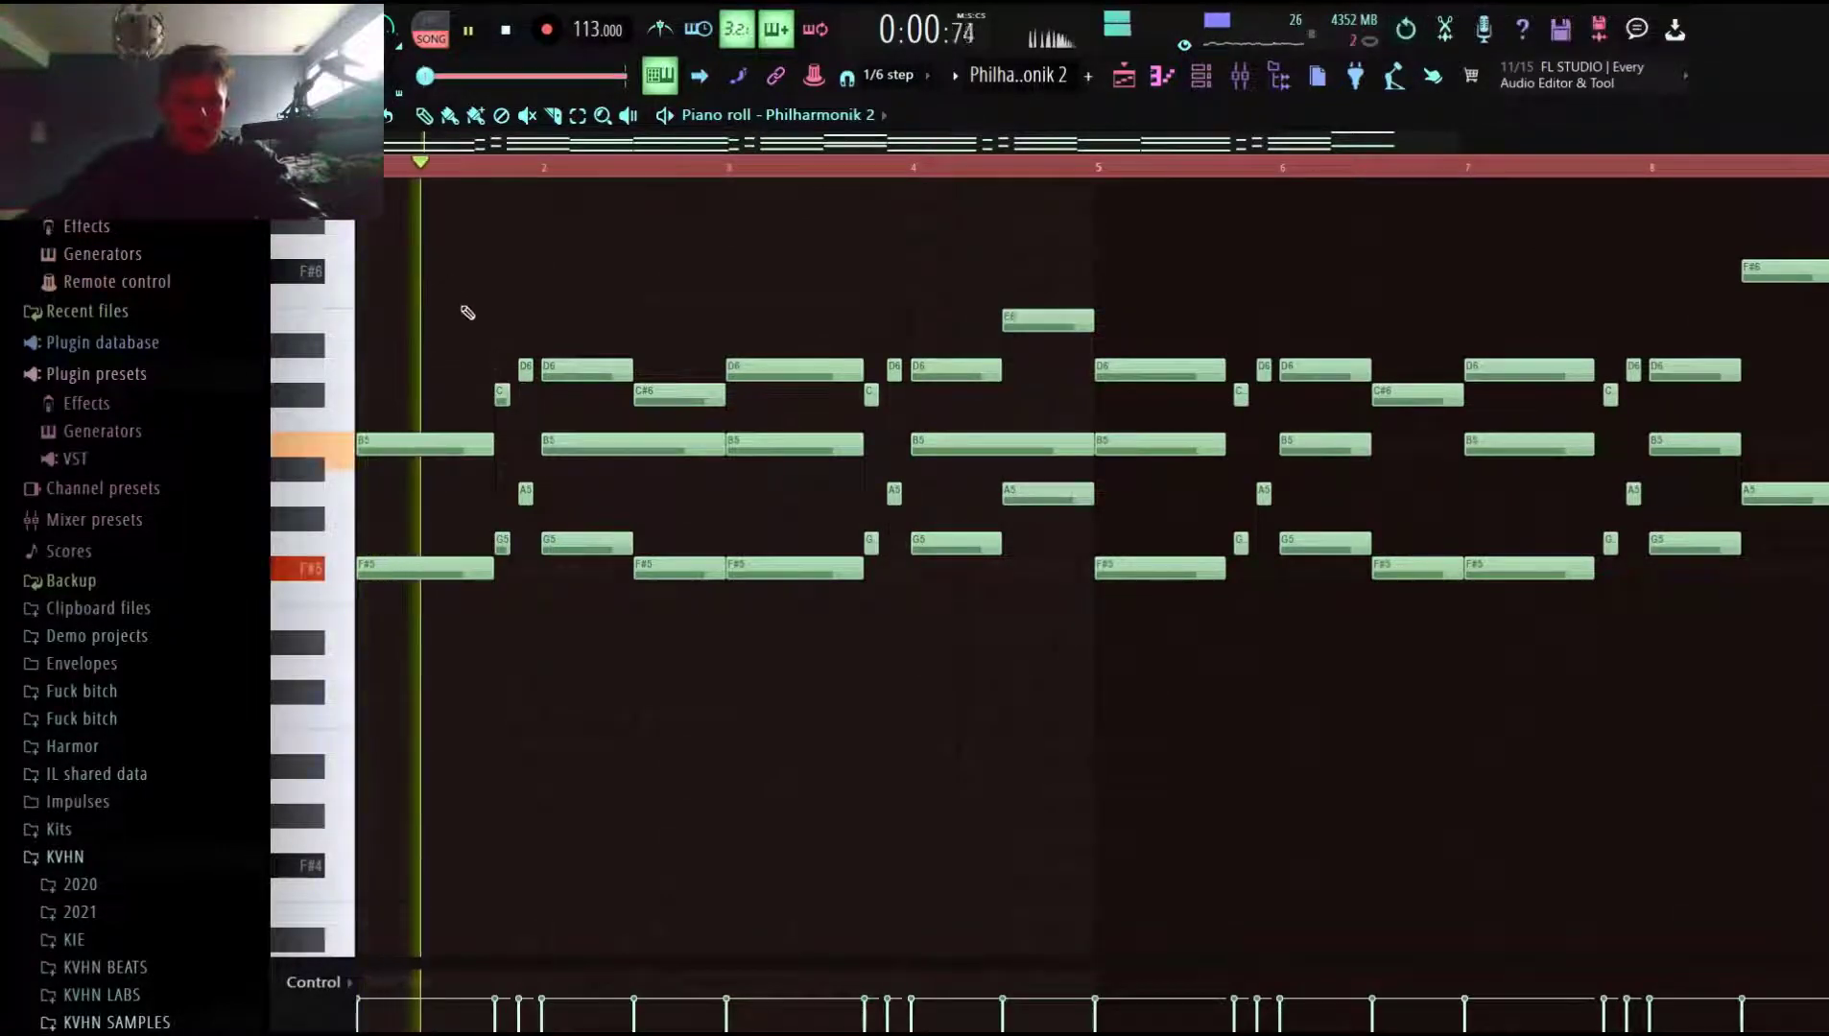
key("space")
Undo the deletion of the opening D6 note and play the full F#5, B5 and D6 chord.
key("ctrl+z")
key("space")
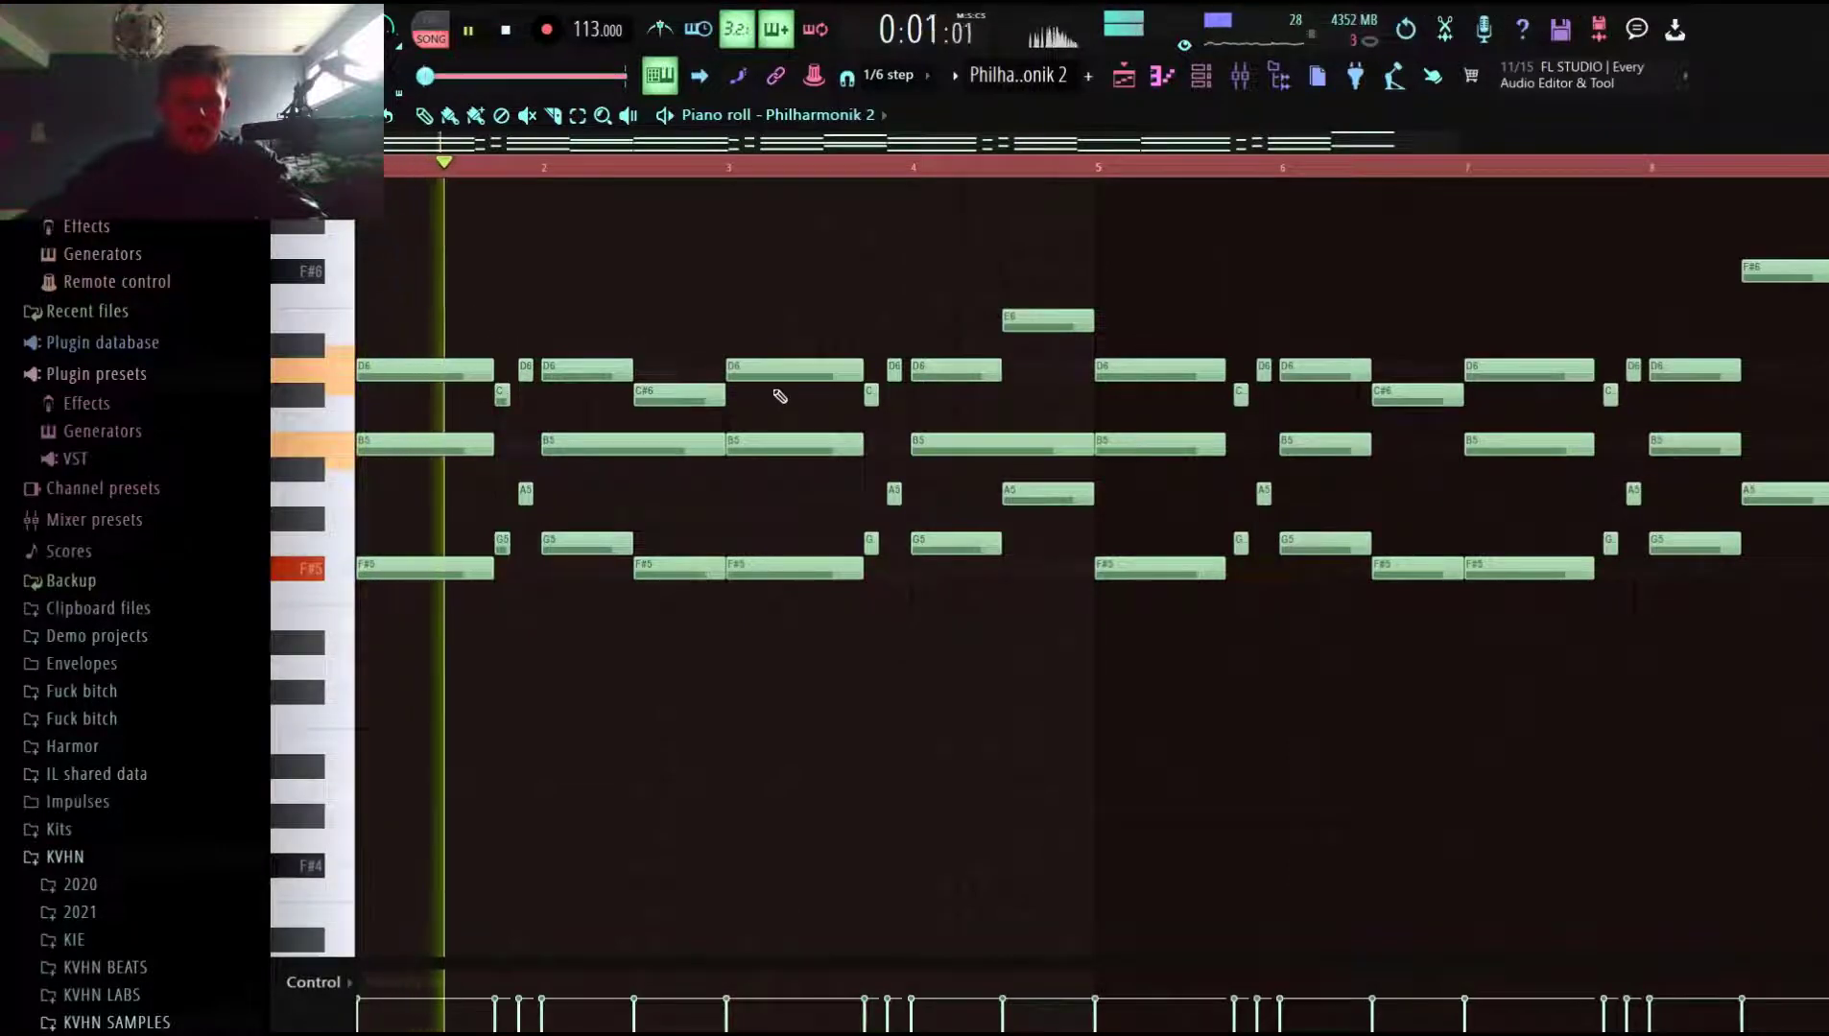
key("space")
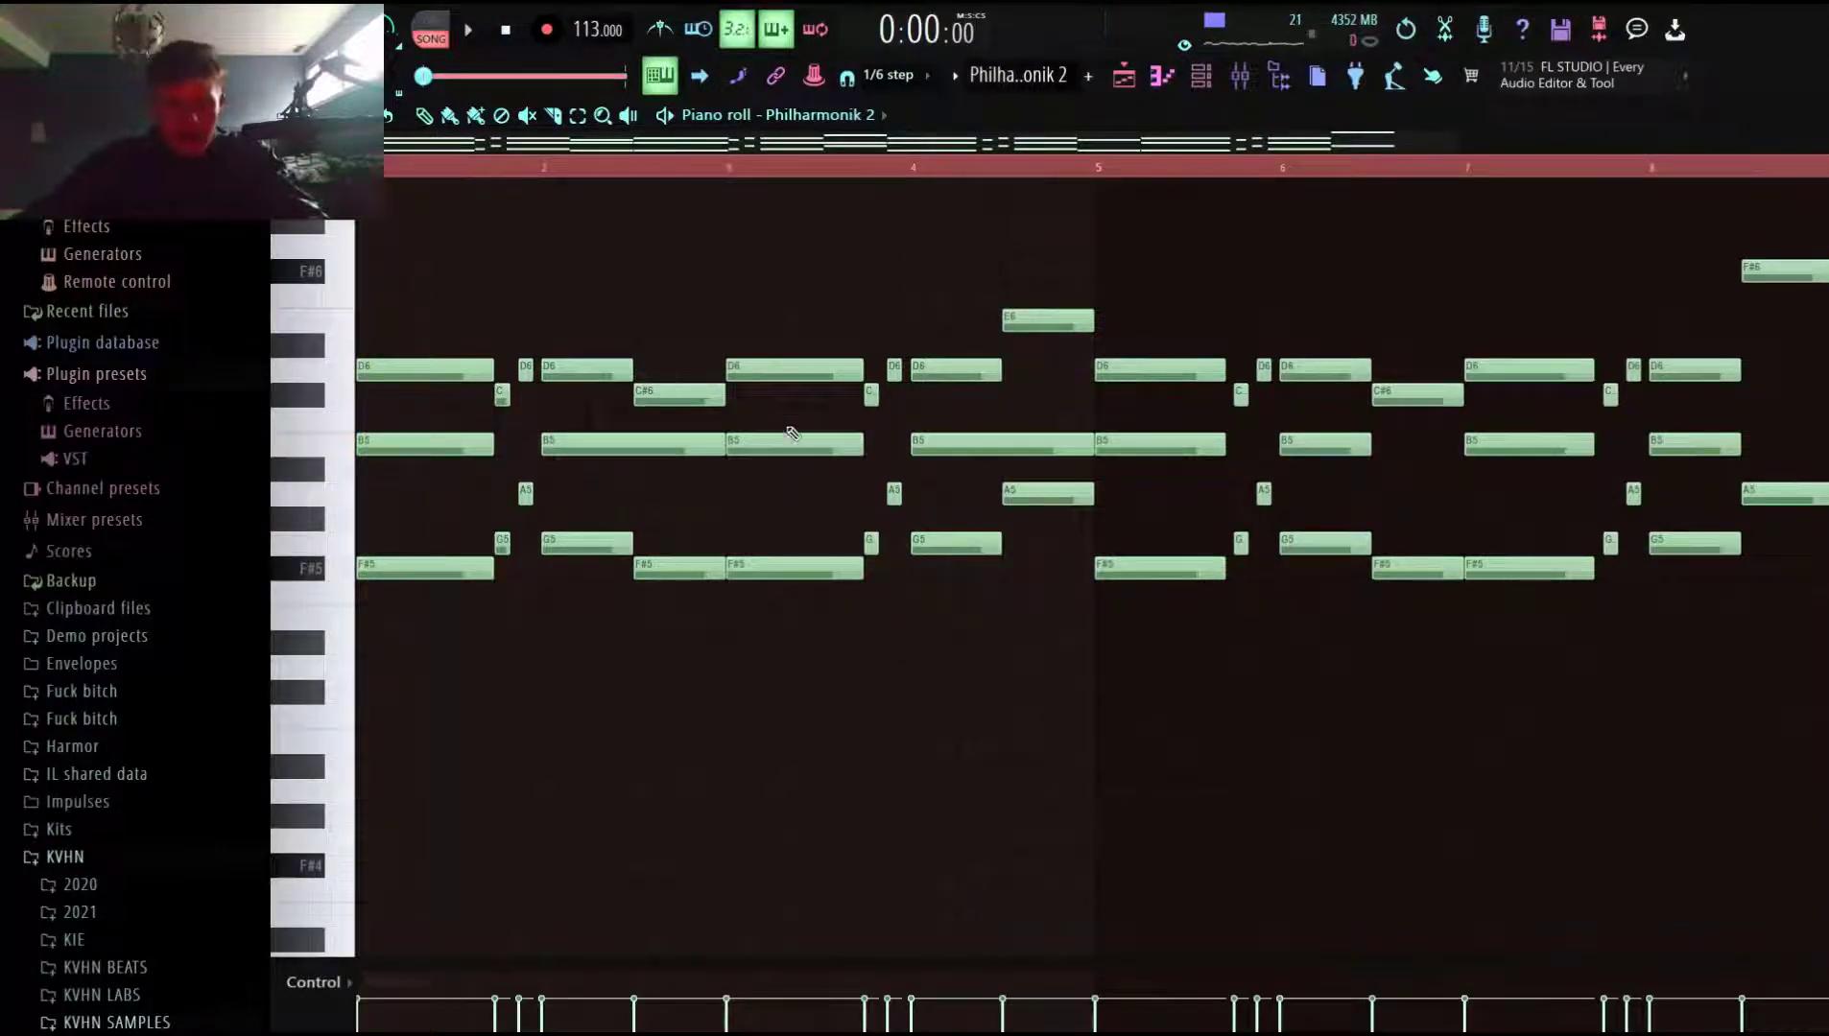
Play the short passing notes that link the opening chord to bar 2.
key("Page_Up")
left_click(905, 168)
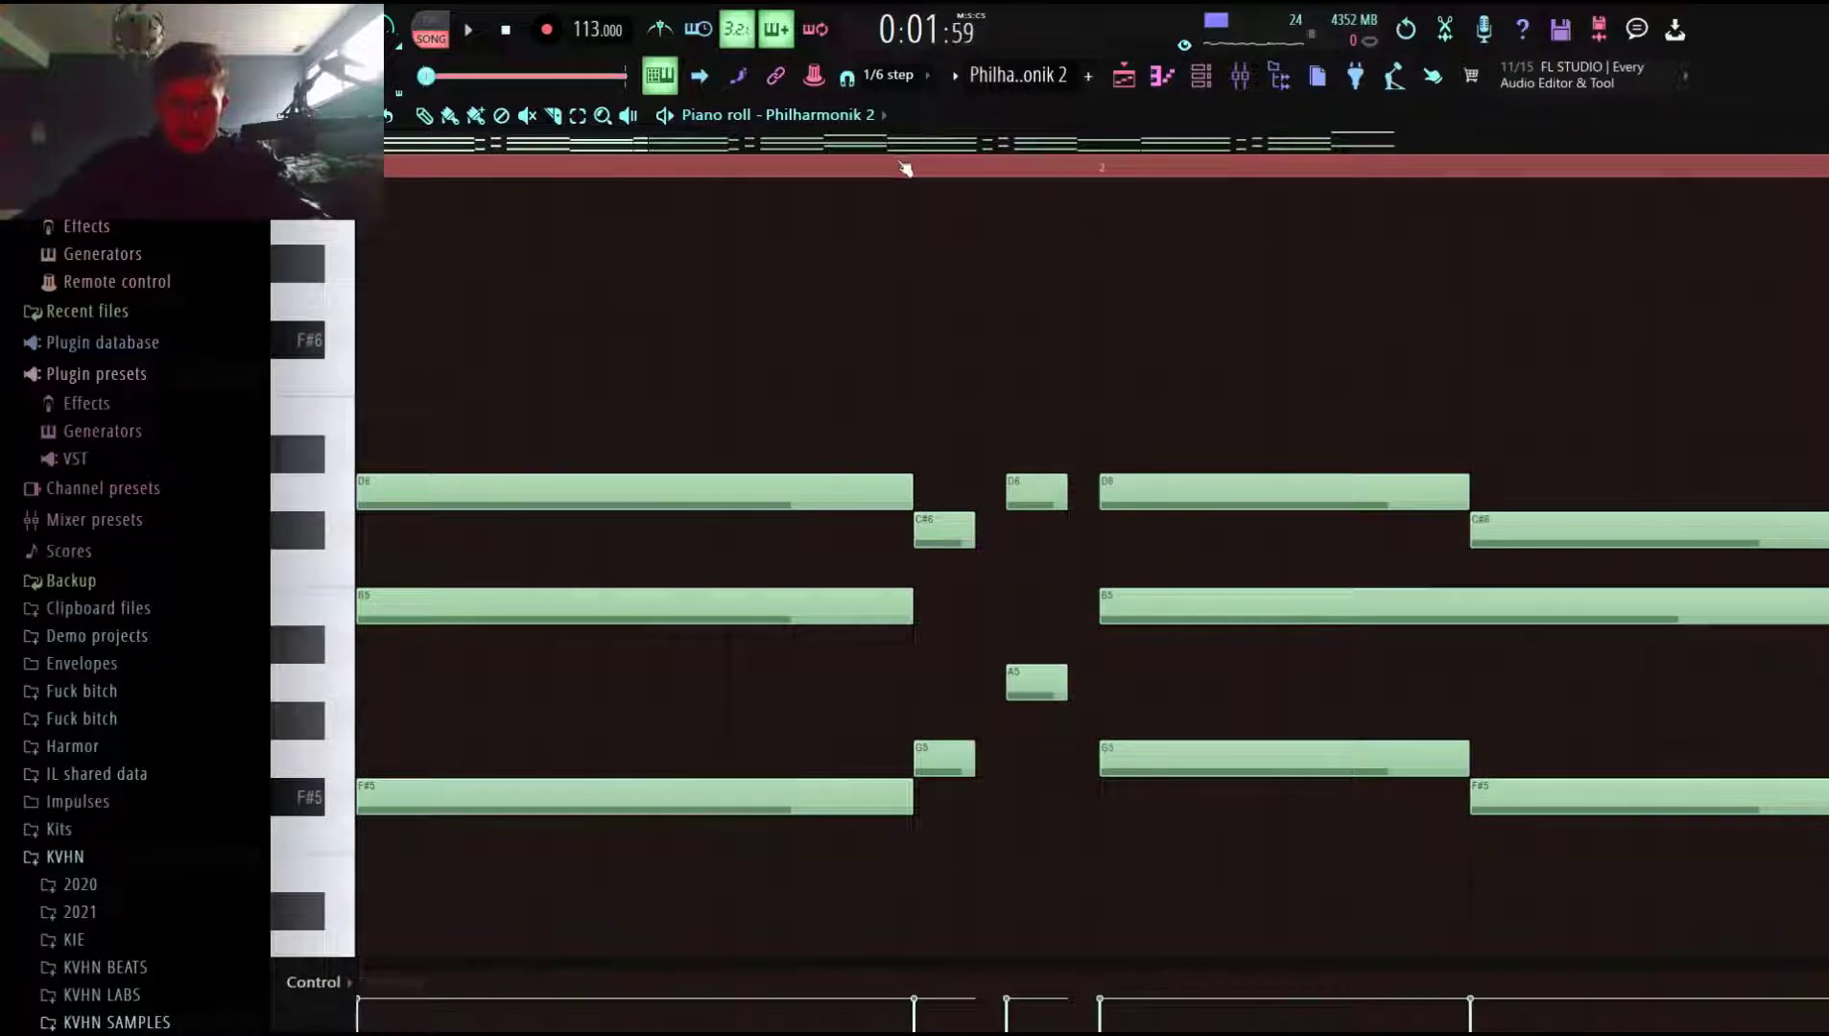
scroll(729, 161, "down", 1)
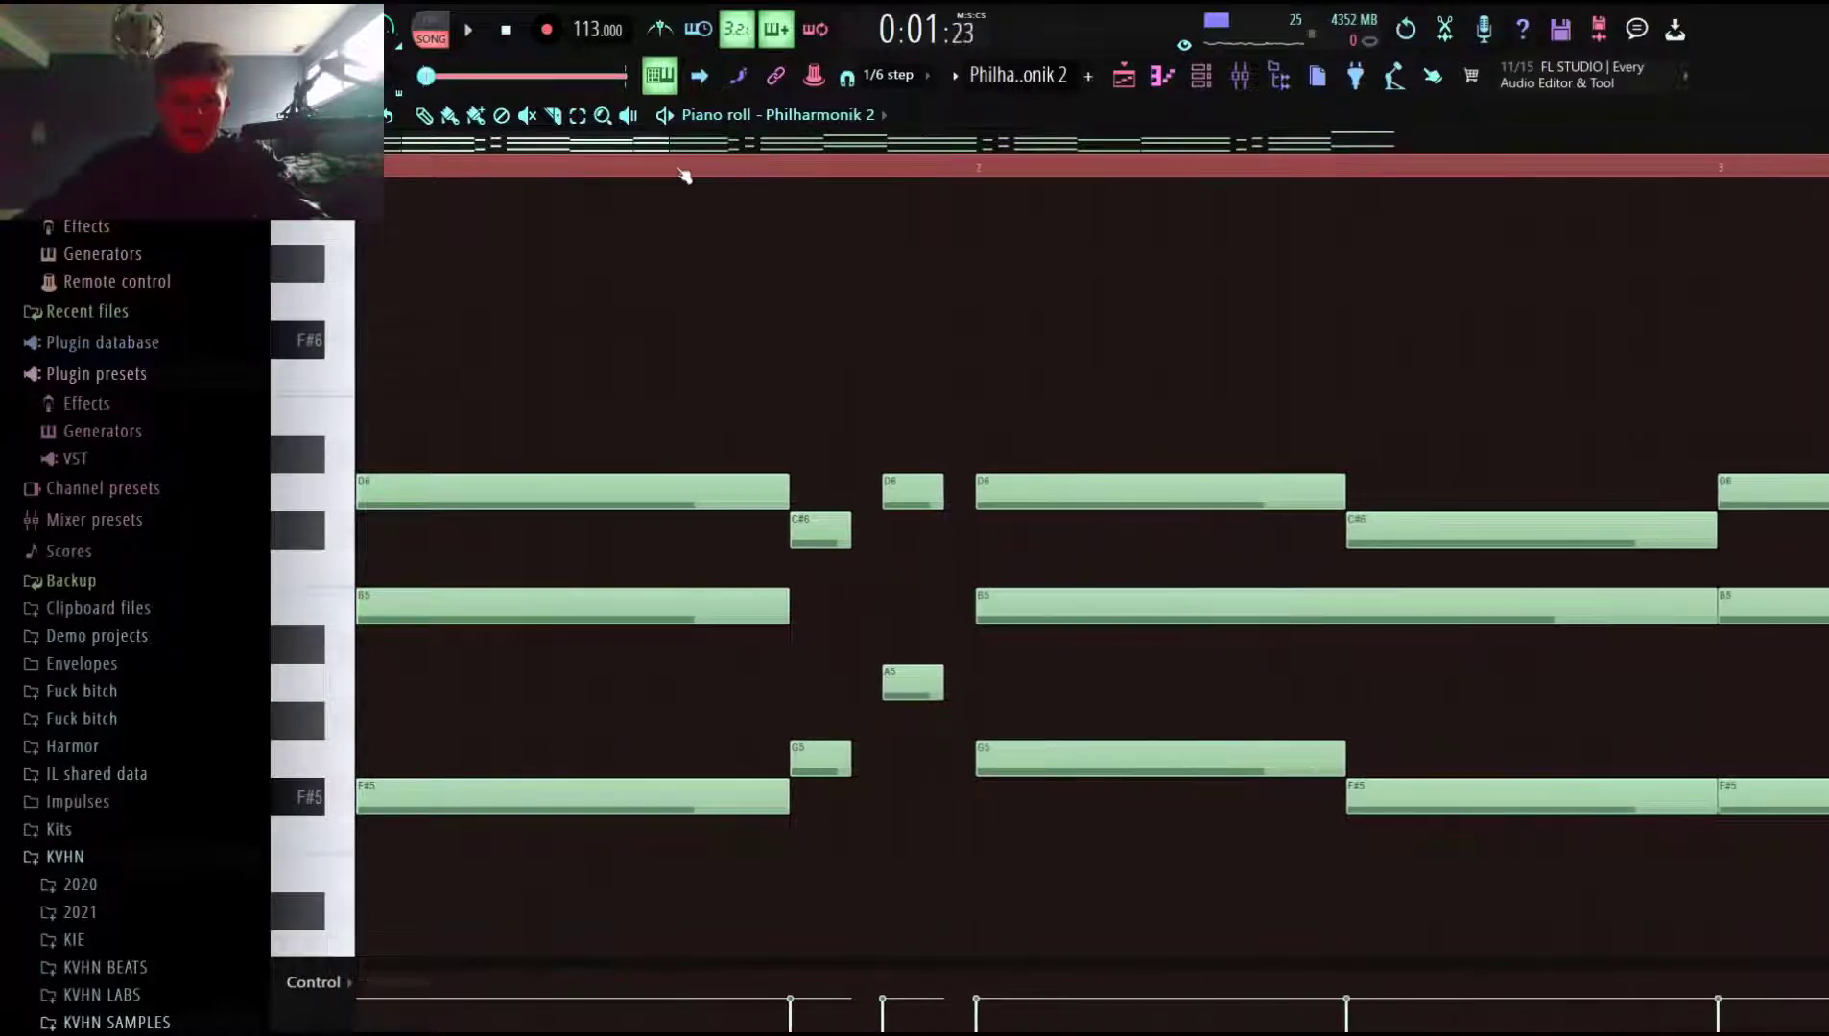
key("space")
key("space")
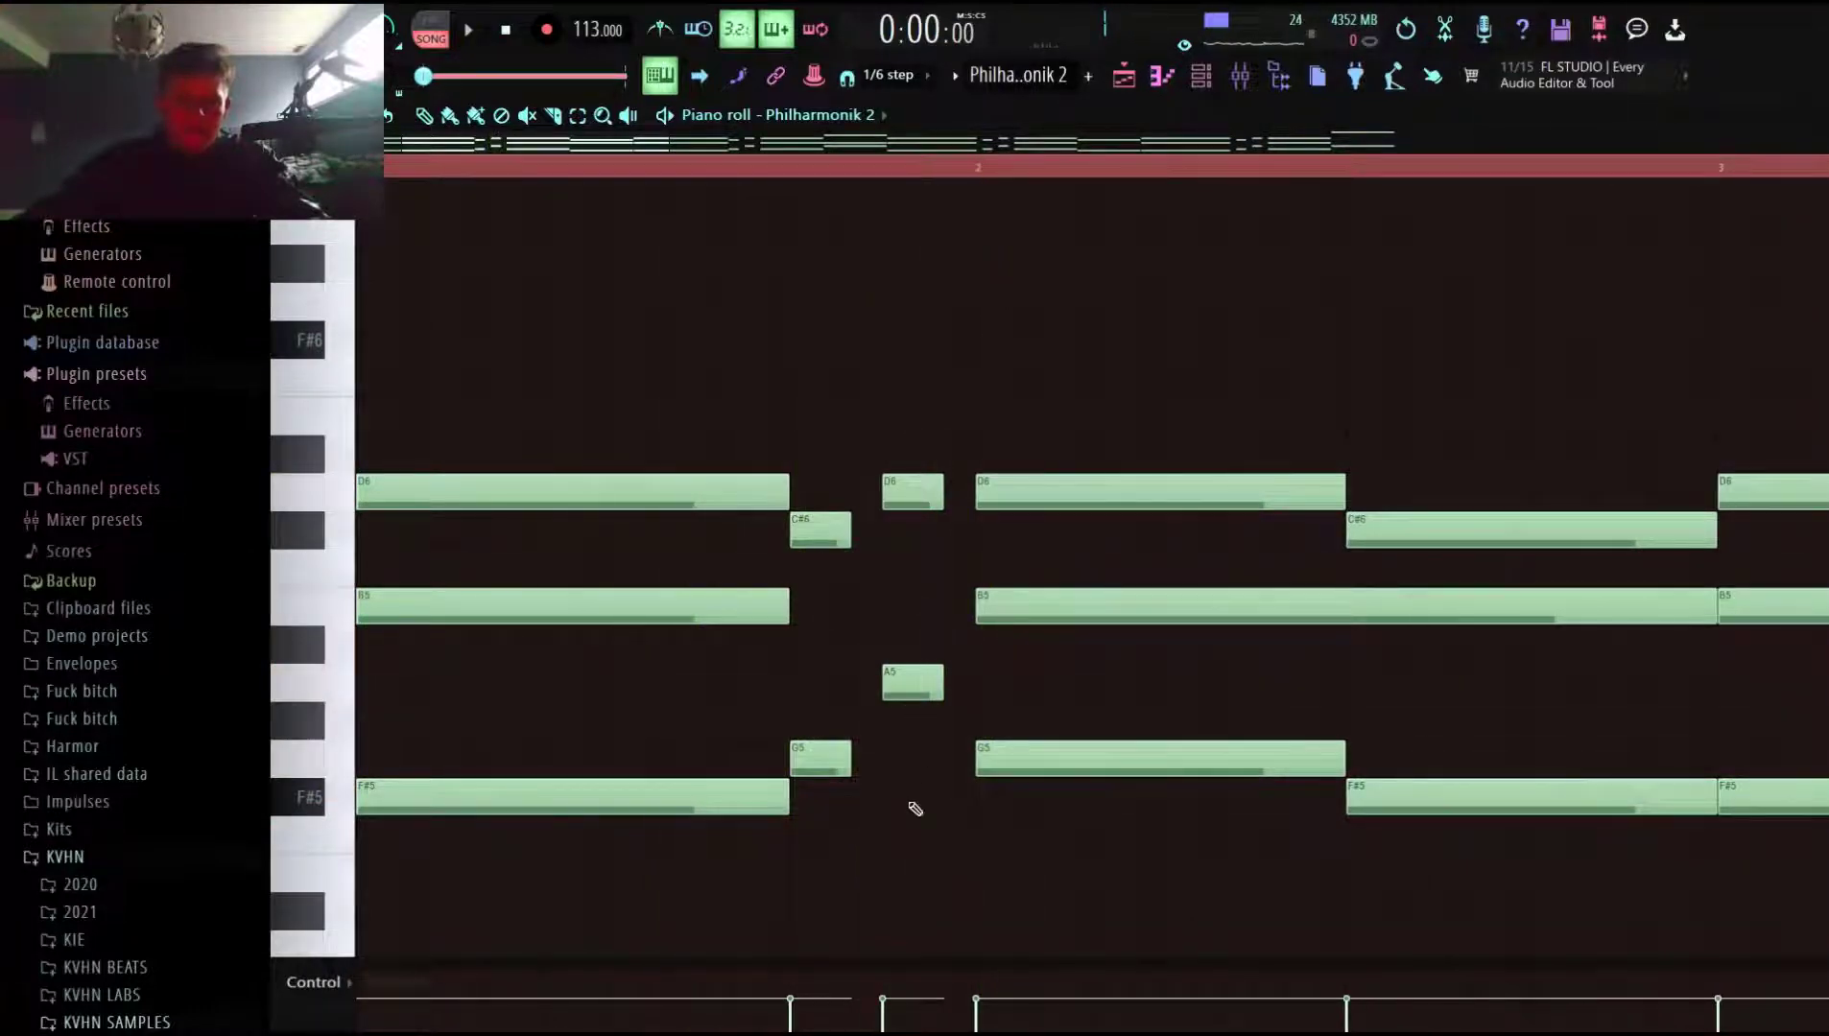
Try legato on the four short passing notes before bar 2, play the result, and undo the change.
left_click_drag(914, 809, 808, 454)
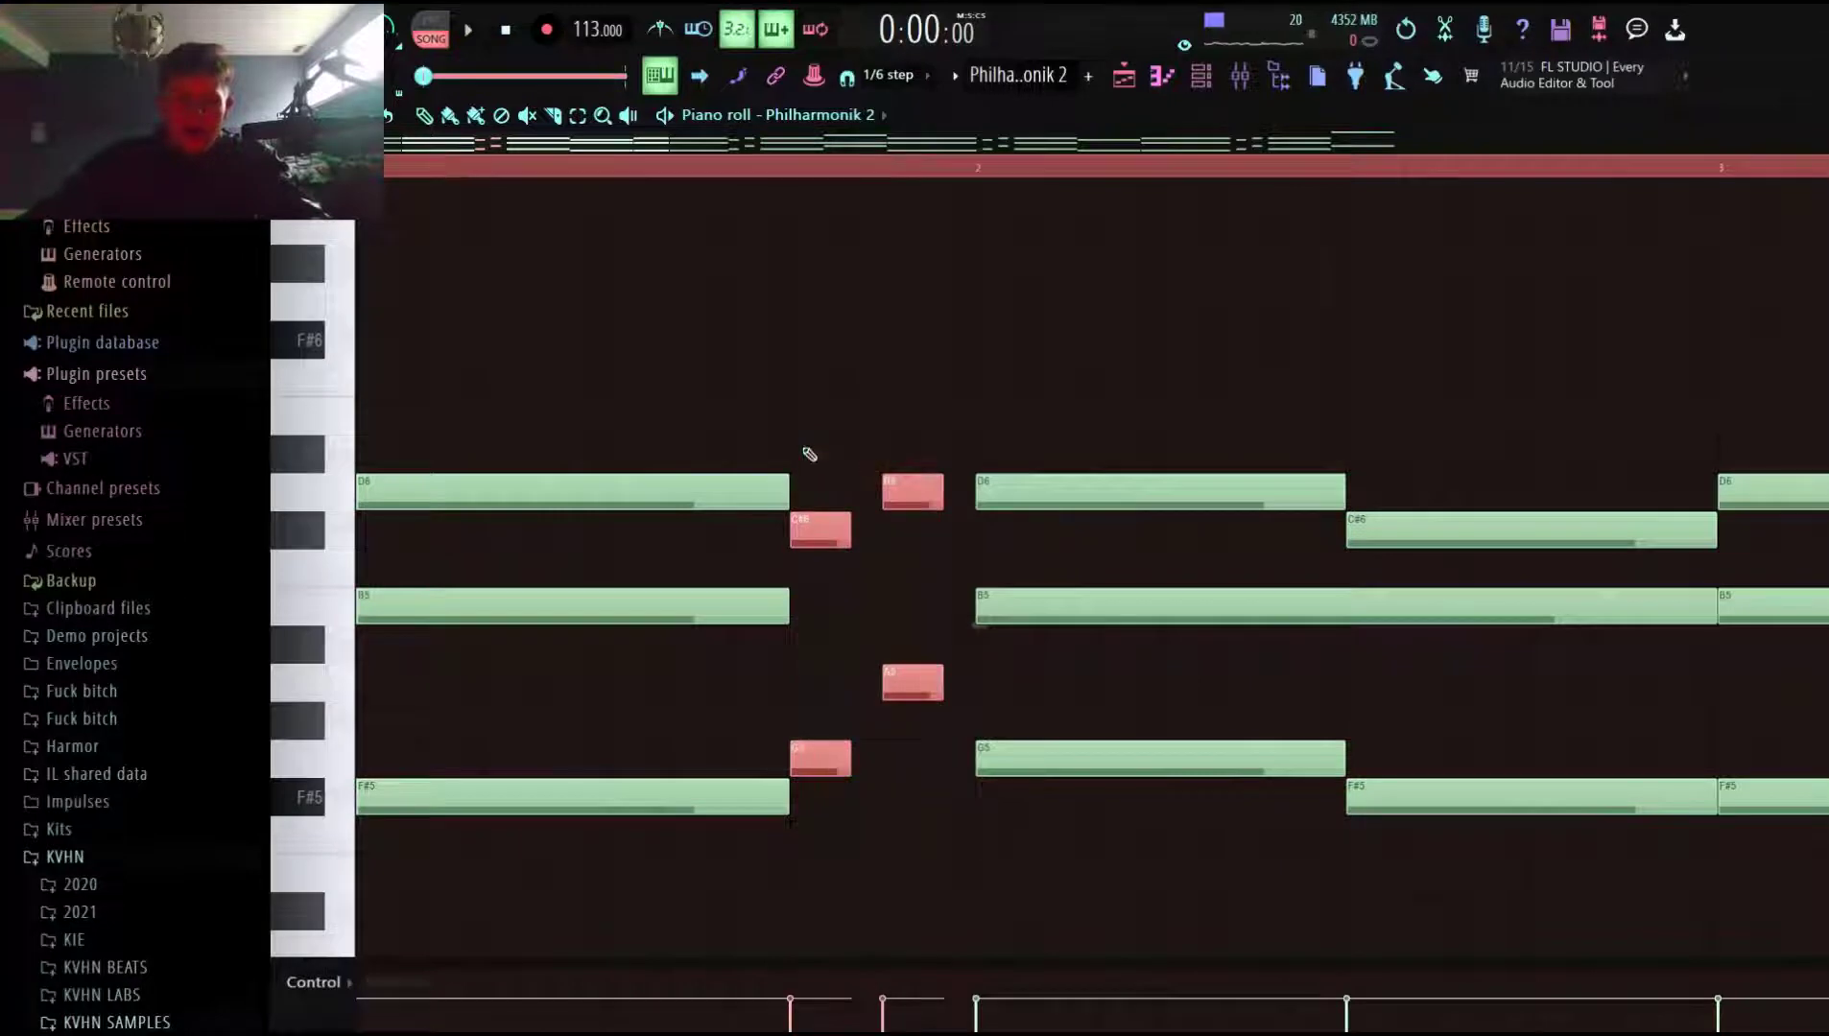
key("ctrl+l")
key("space")
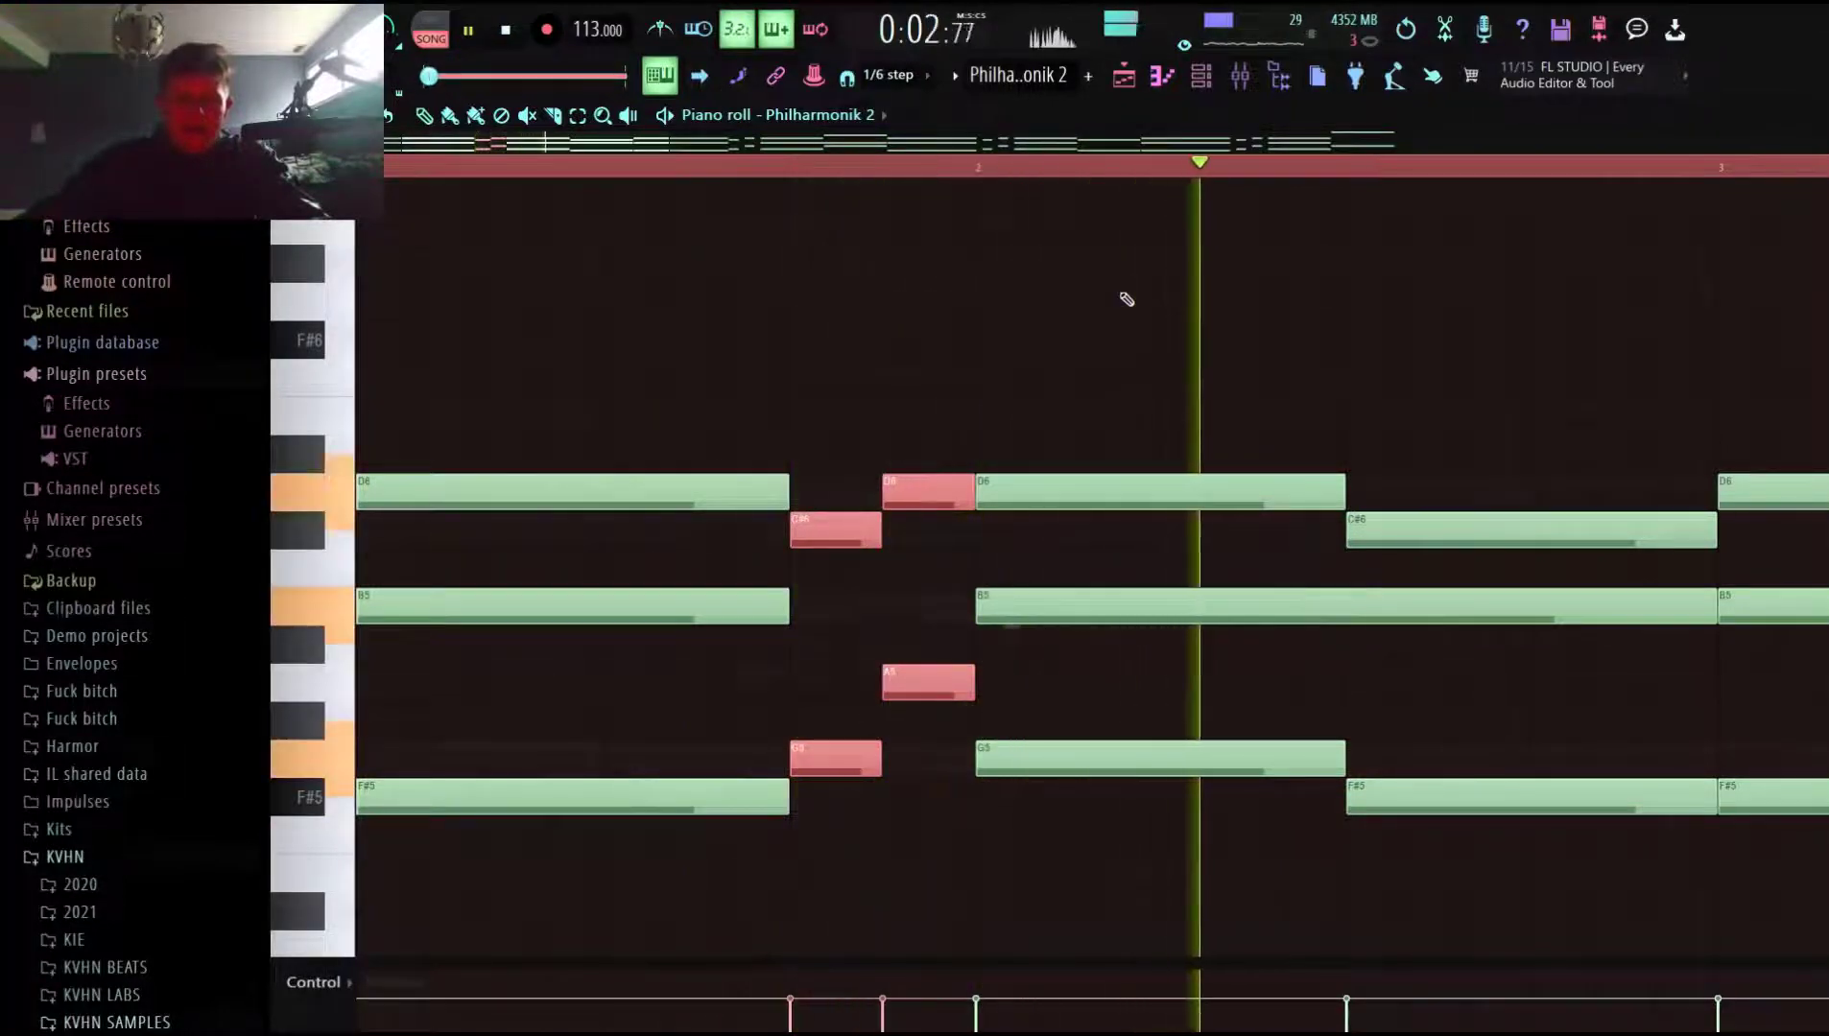
key("space")
key("ctrl+z")
Try limiting all notes of the chord pattern to C5, play the rhythm alone, and undo the key limiting.
scroll(1120, 294, "down", 2)
right_click(731, 331)
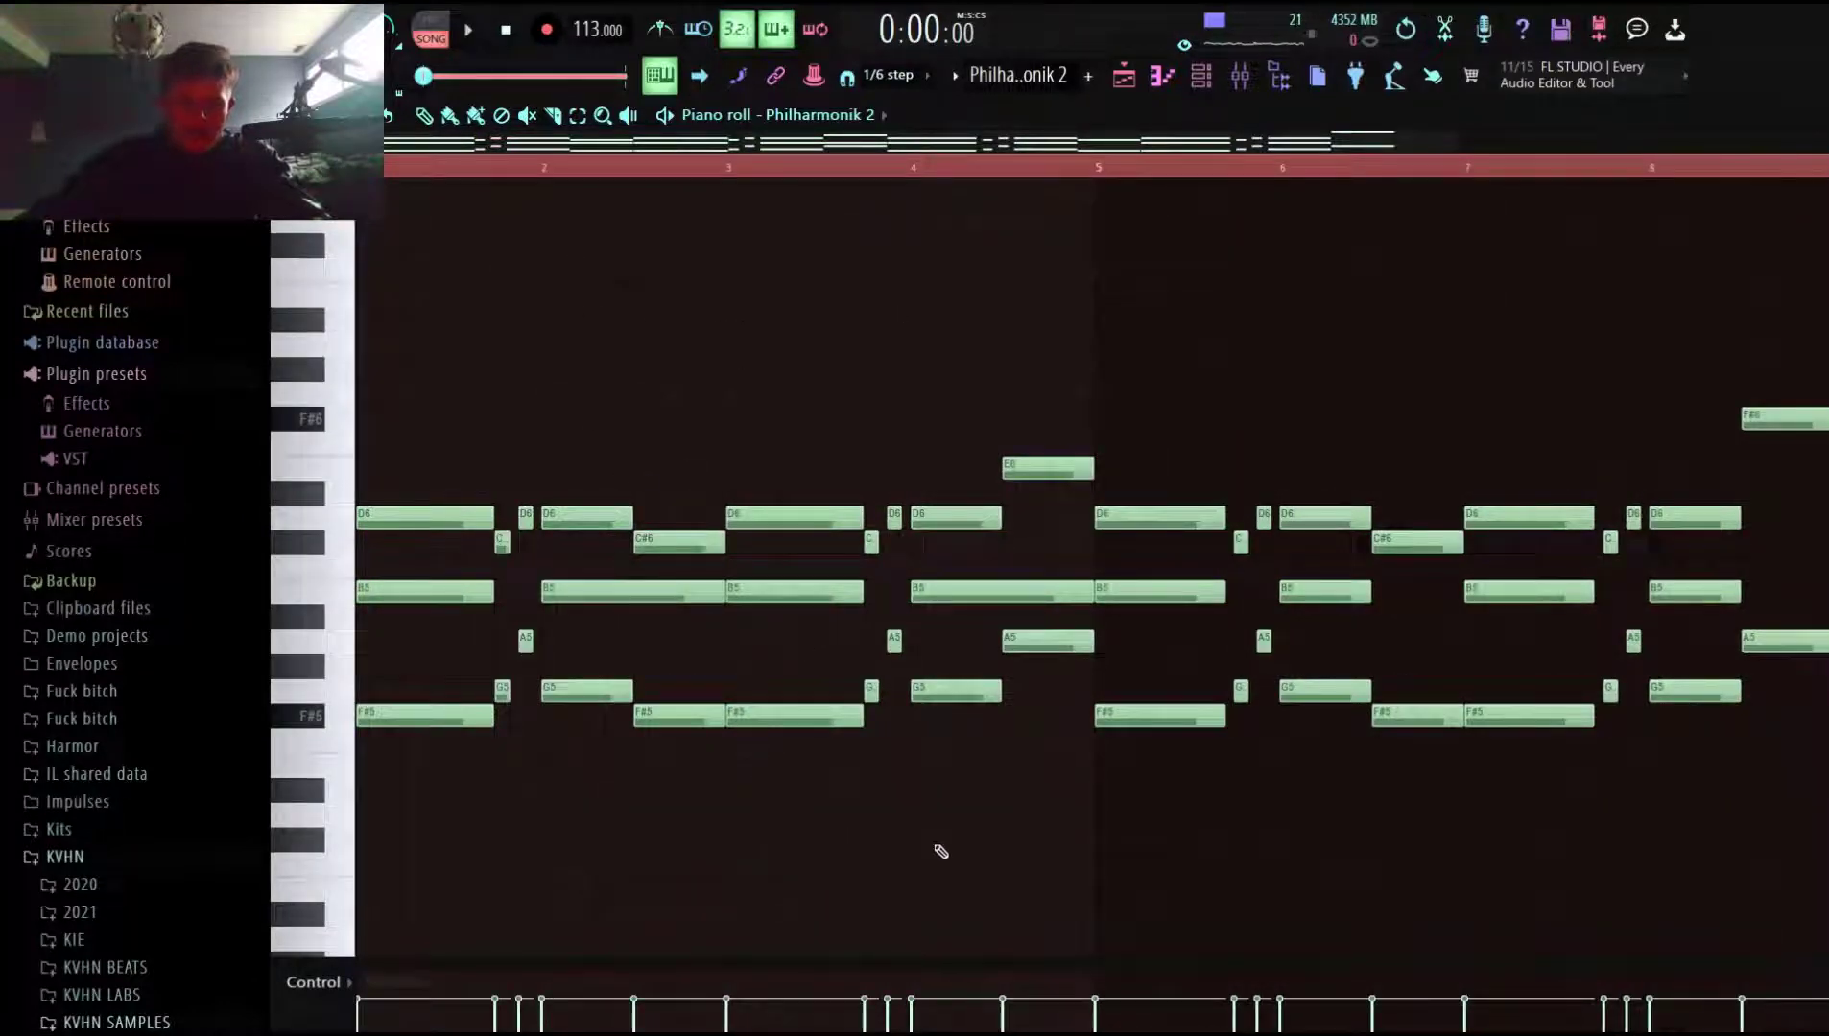
key("alt+l")
key("Return")
scroll(936, 852, "down", 5)
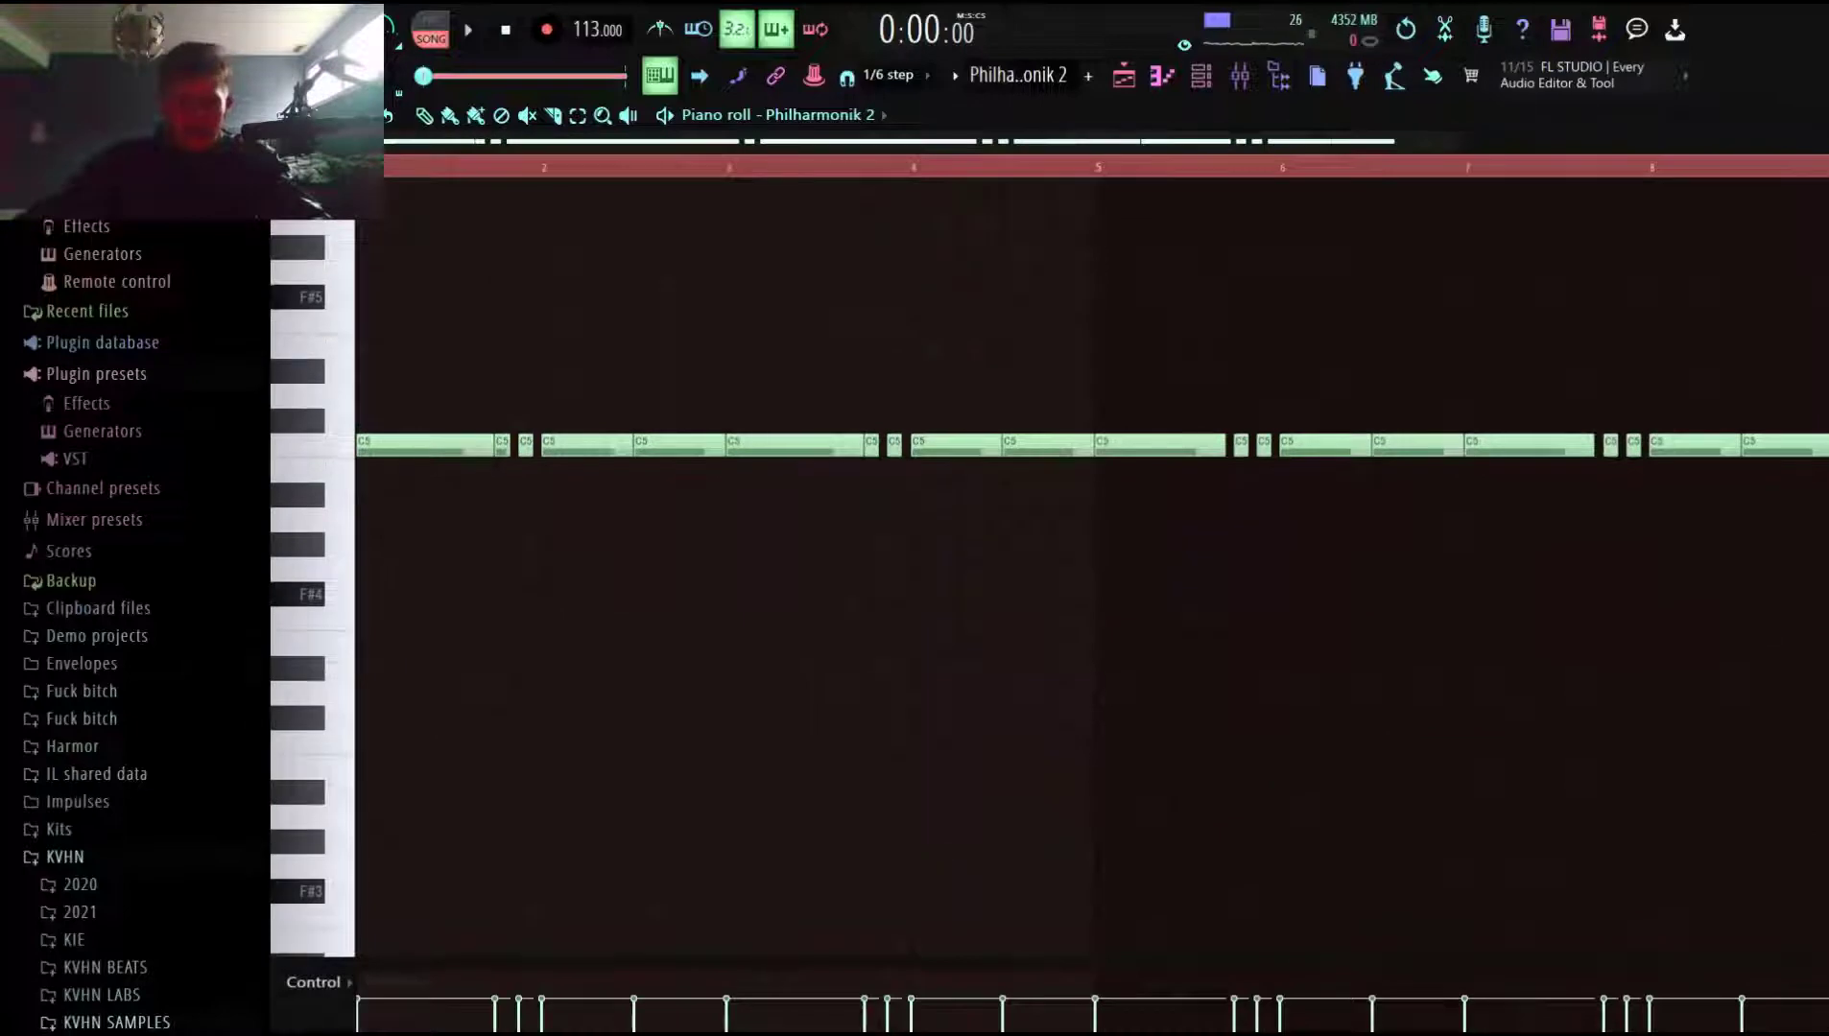
key("space")
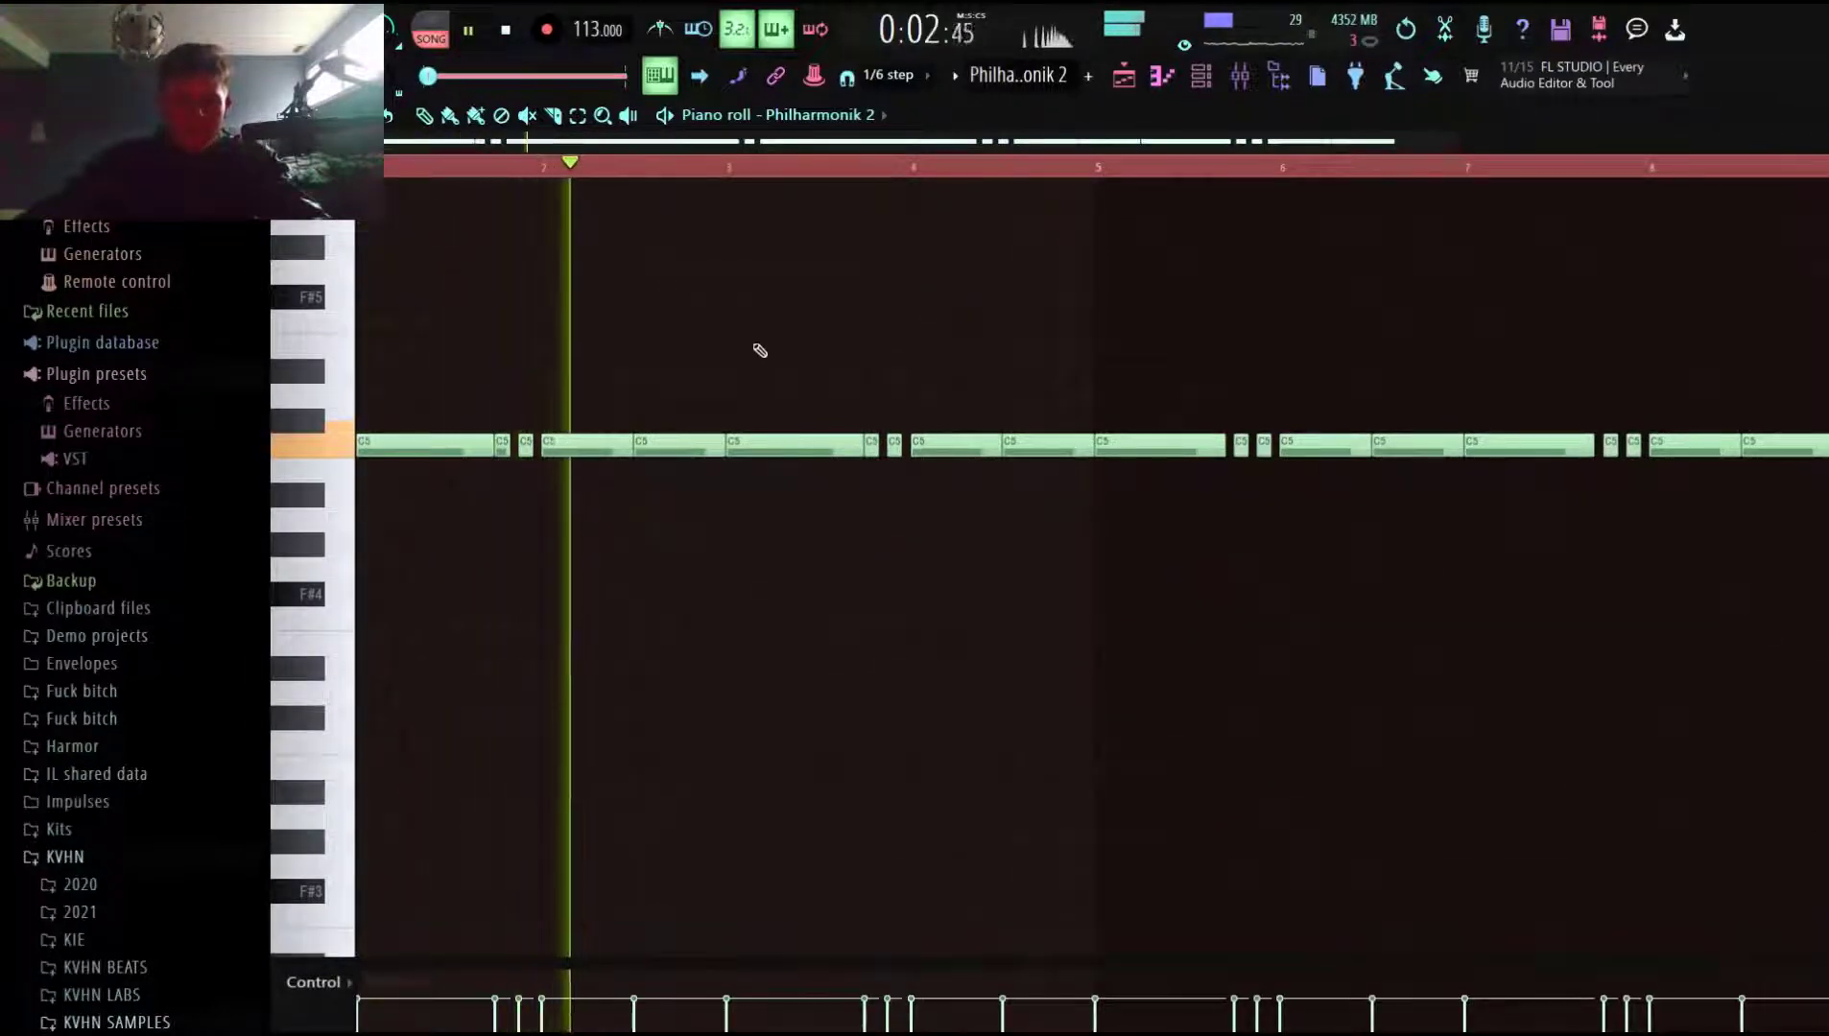
key("ctrl+z")
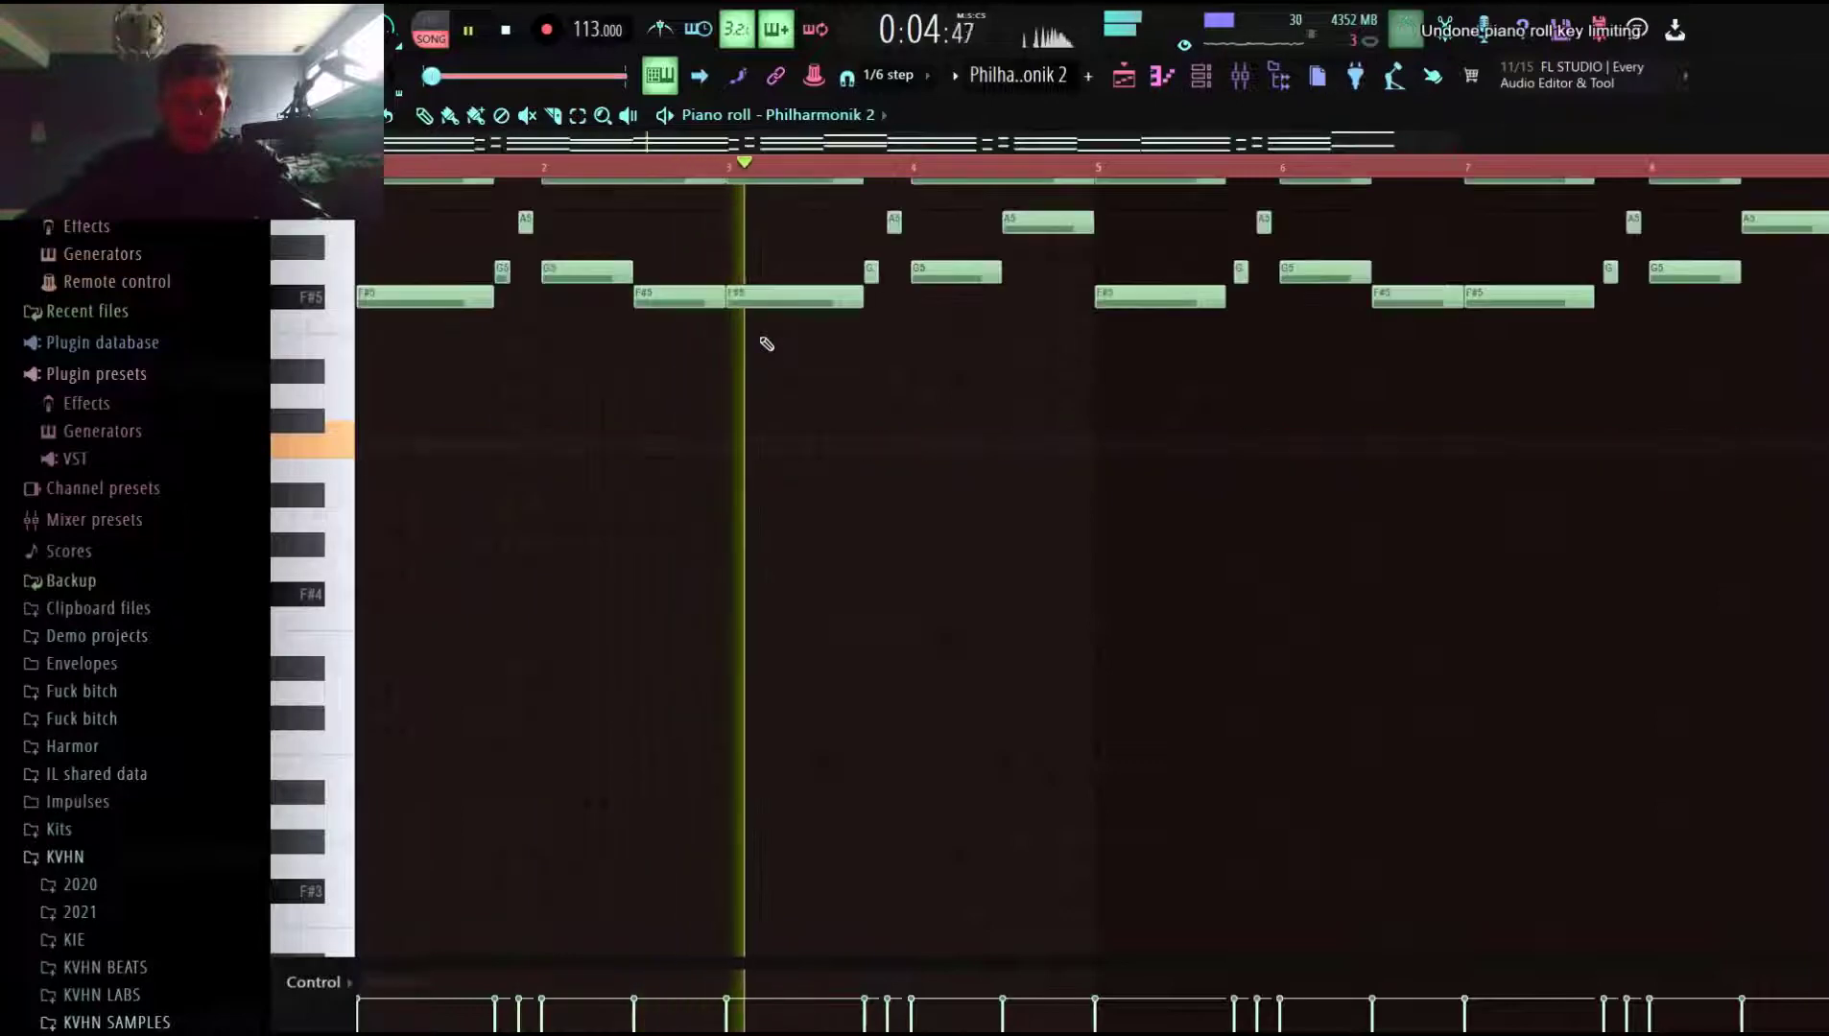
key("space")
scroll(764, 342, "up", 3)
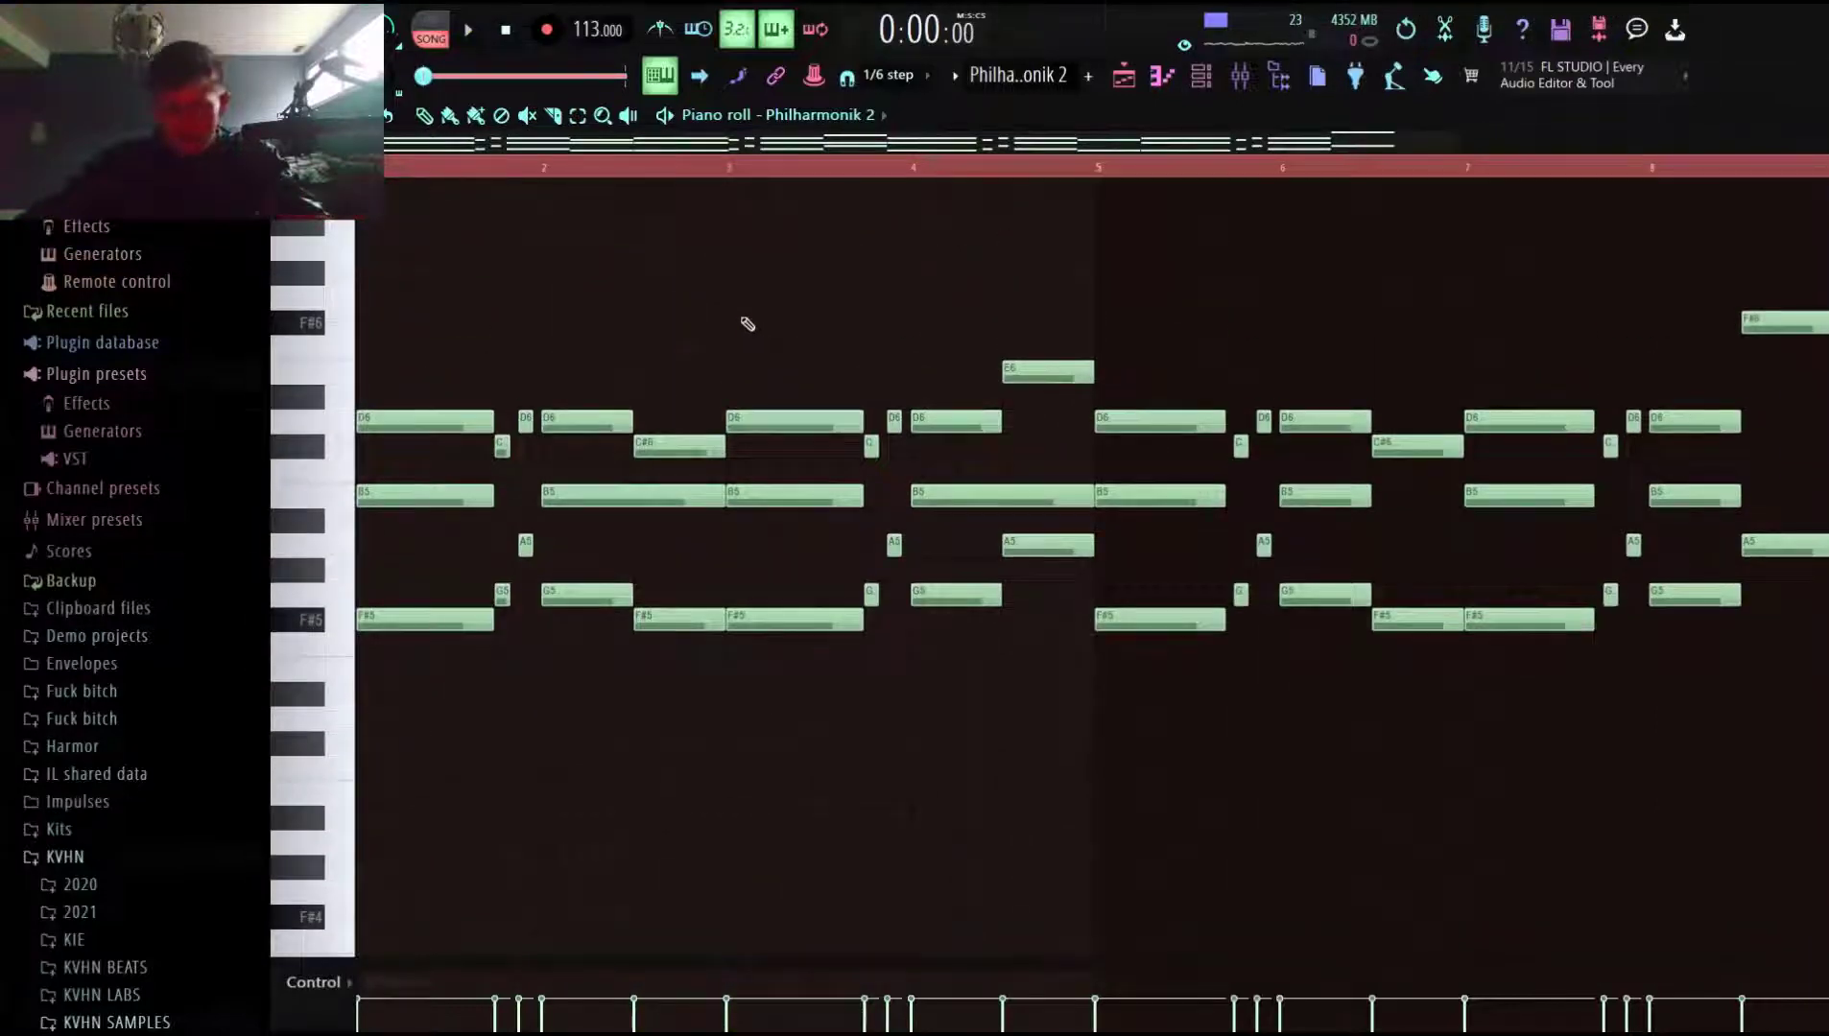
scroll(744, 321, "up", 3)
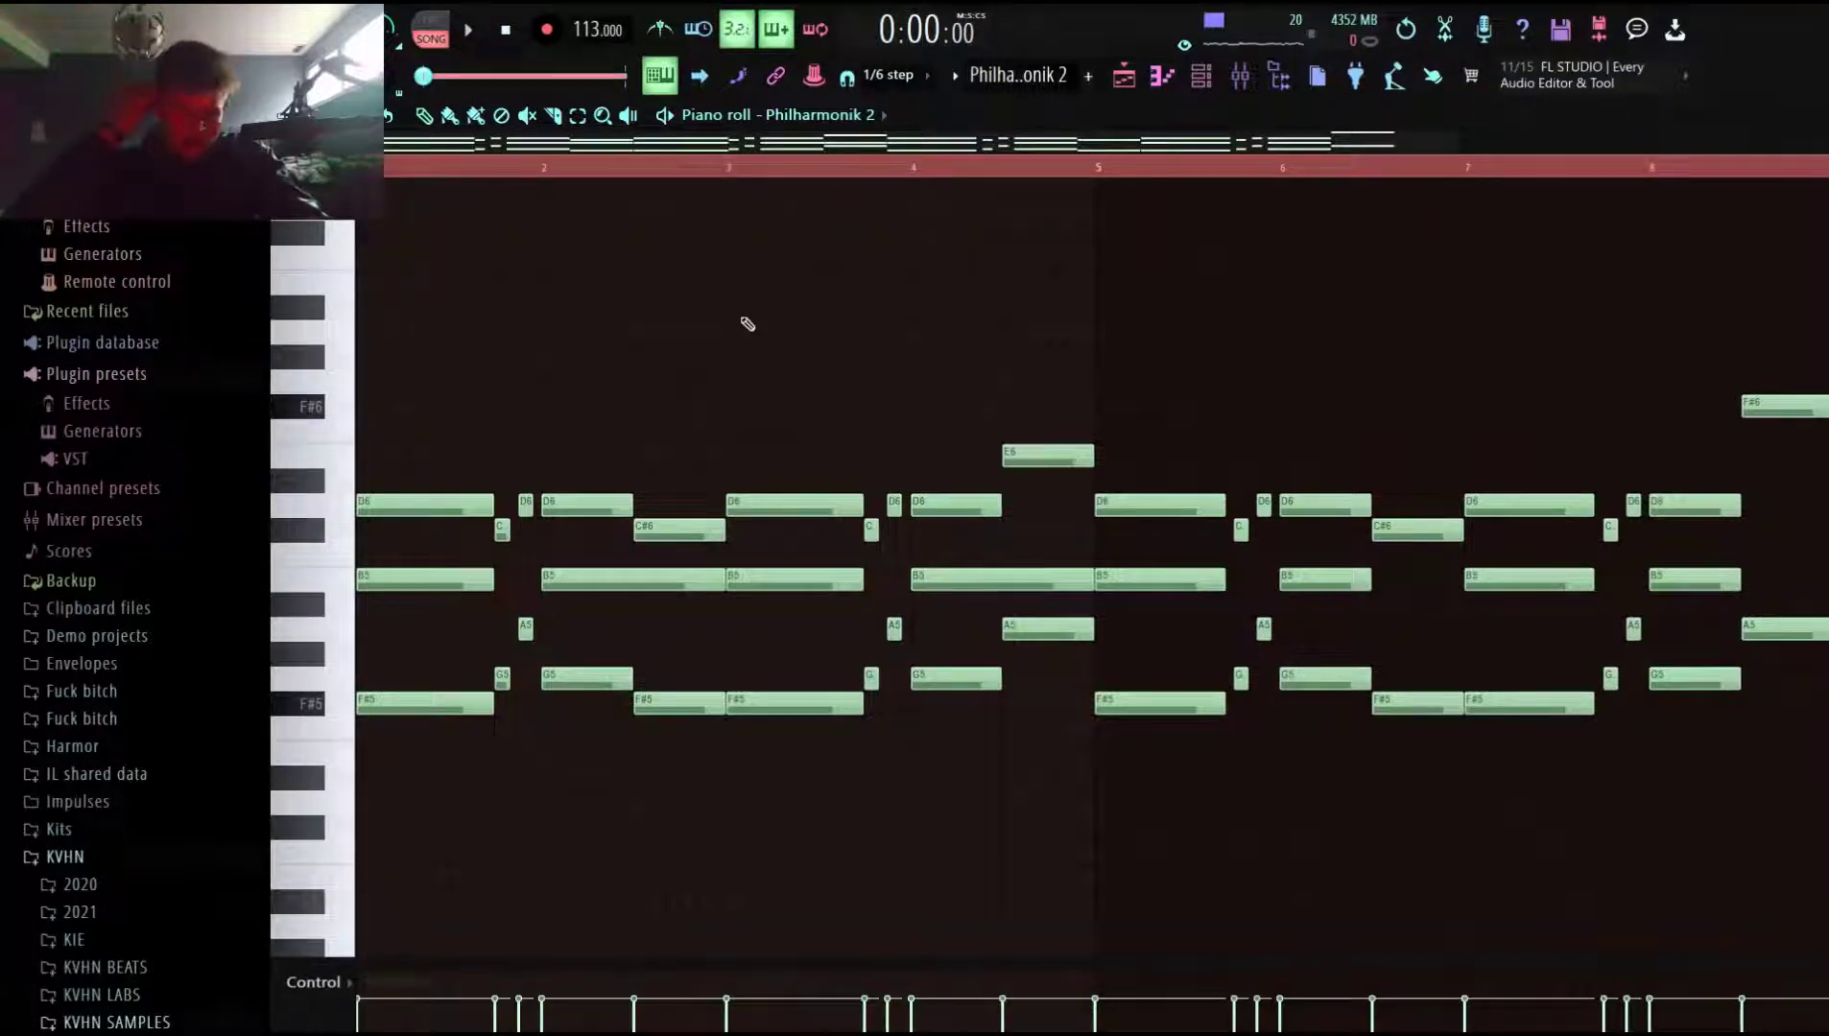
Delete the short C#6 and D6 before bar 2, play the remaining G5 and A5, and undo the deletions.
scroll(759, 828, "up", 3)
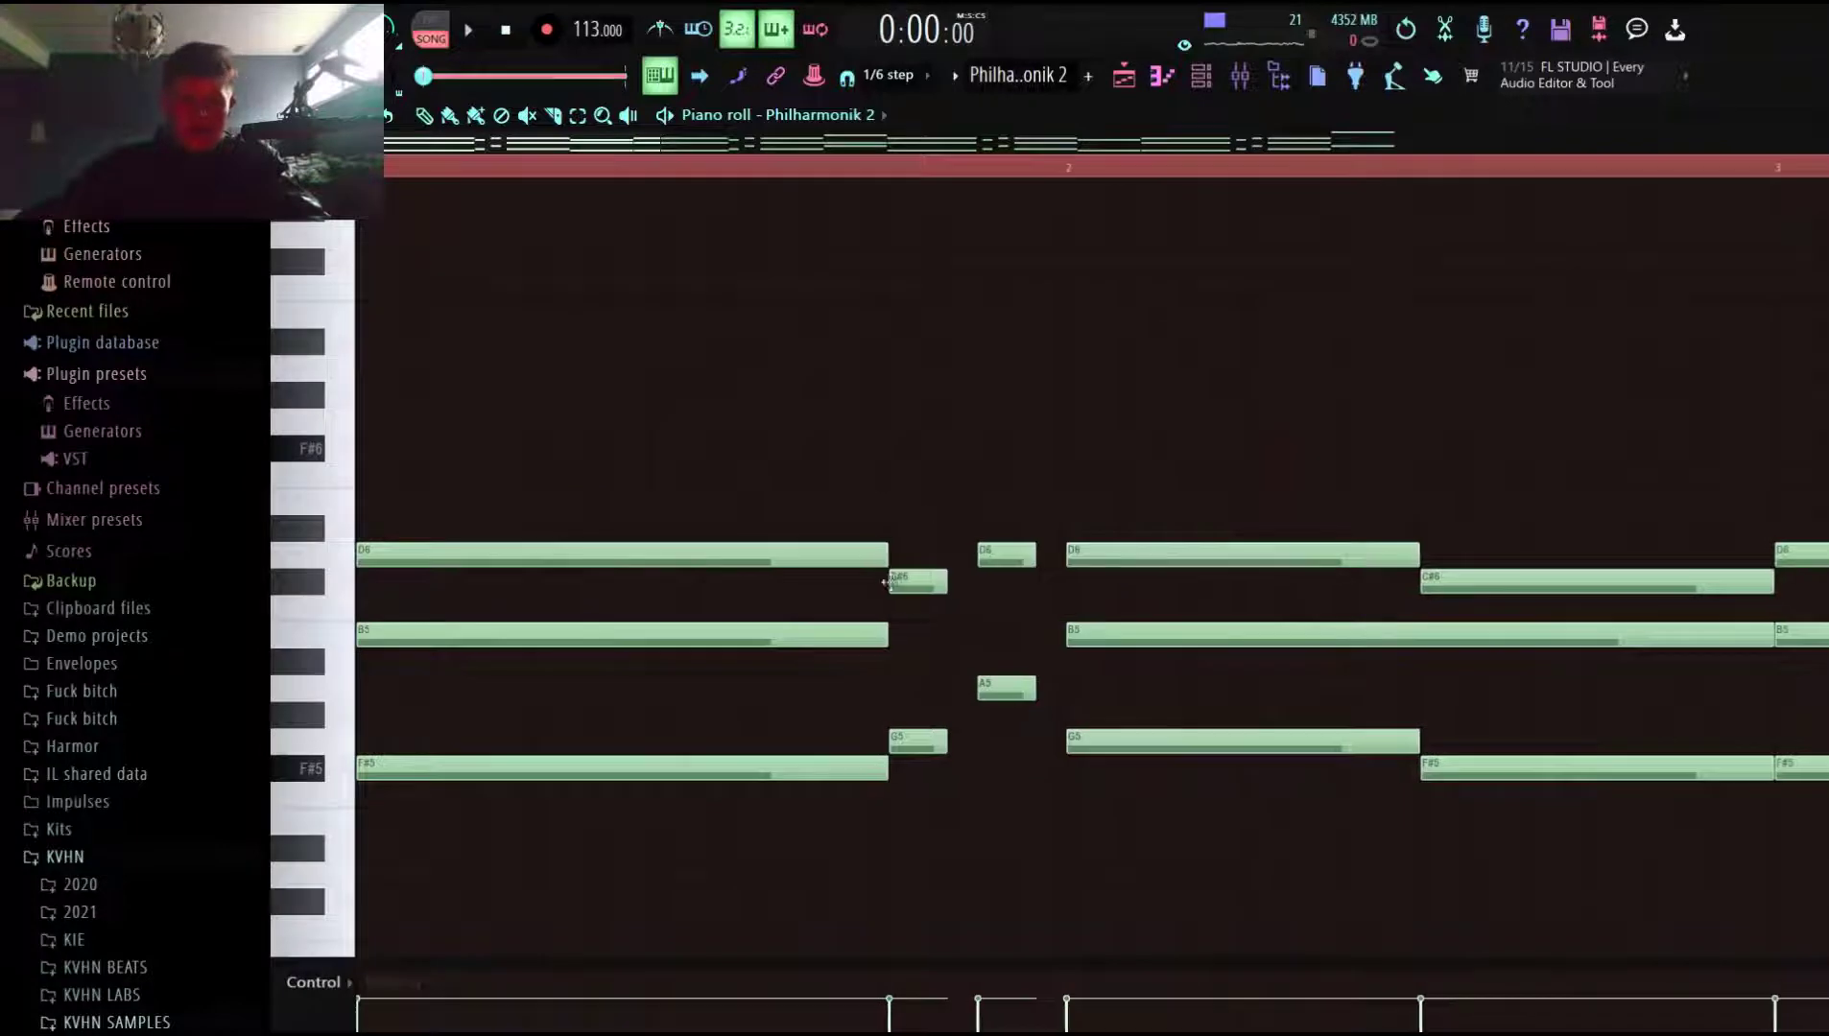
right_click(919, 581)
right_click(1007, 555)
left_click(860, 169)
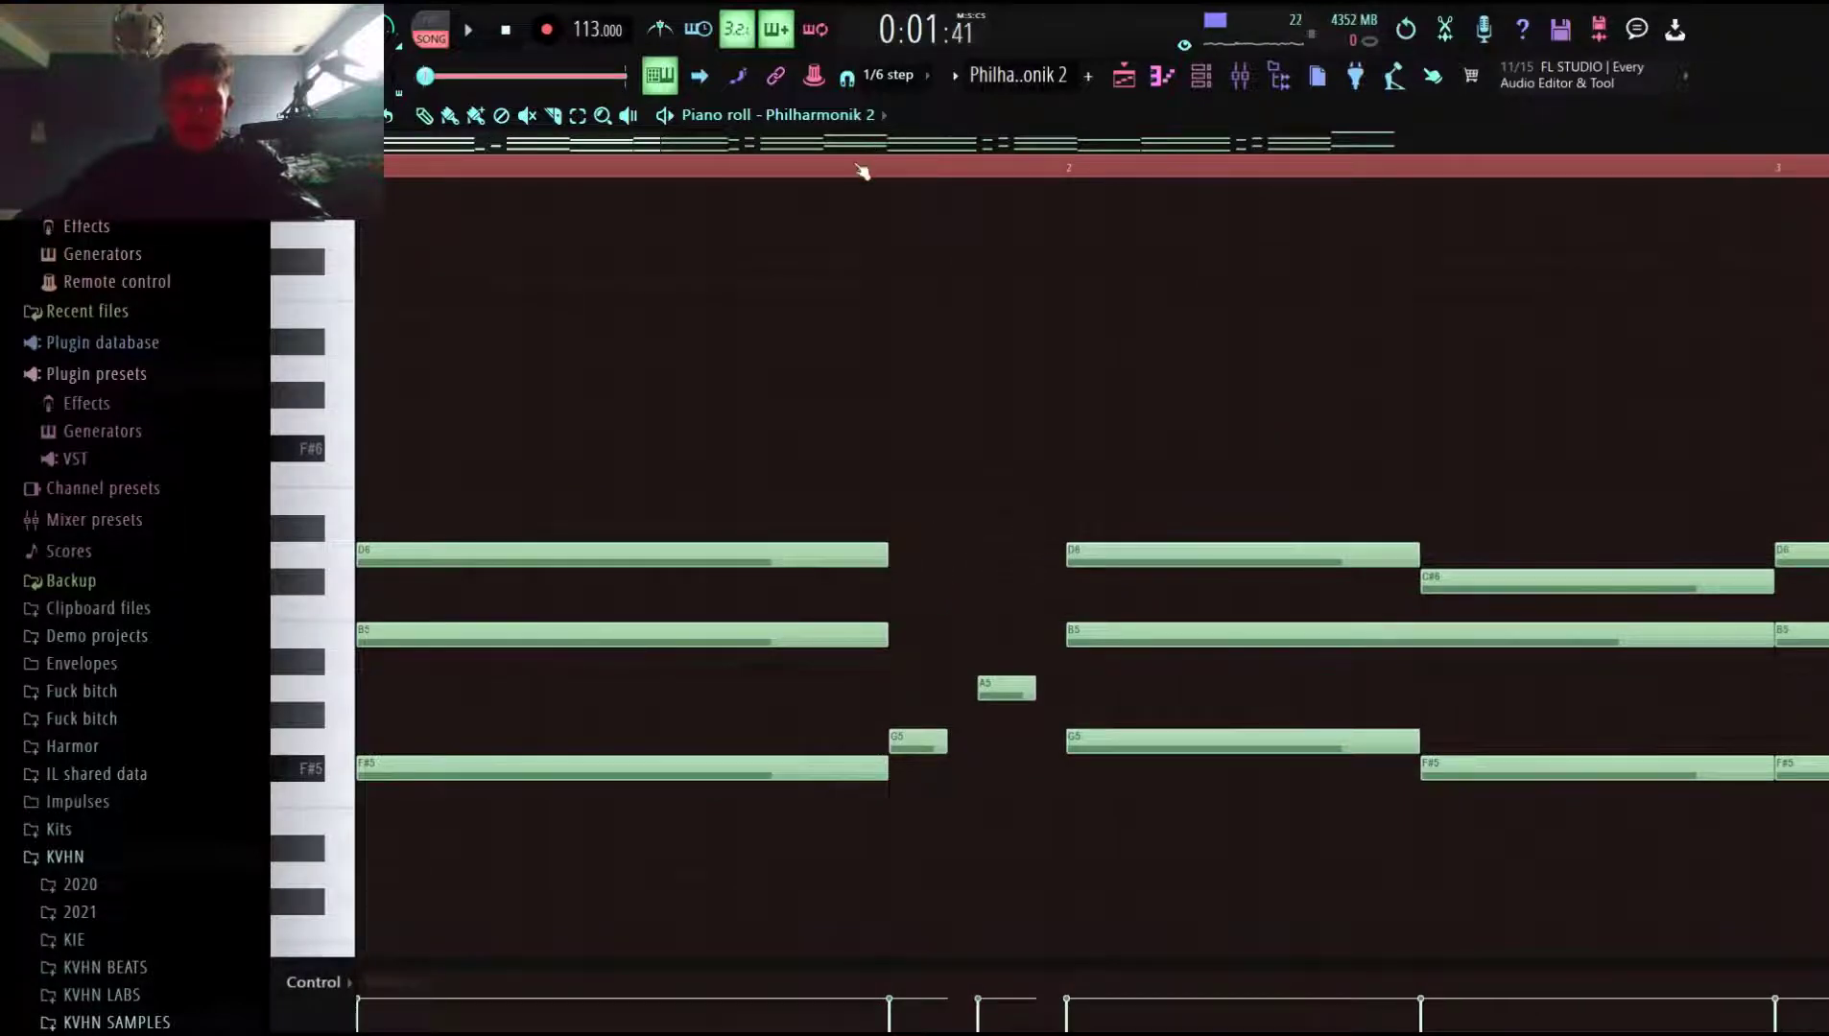
key("space")
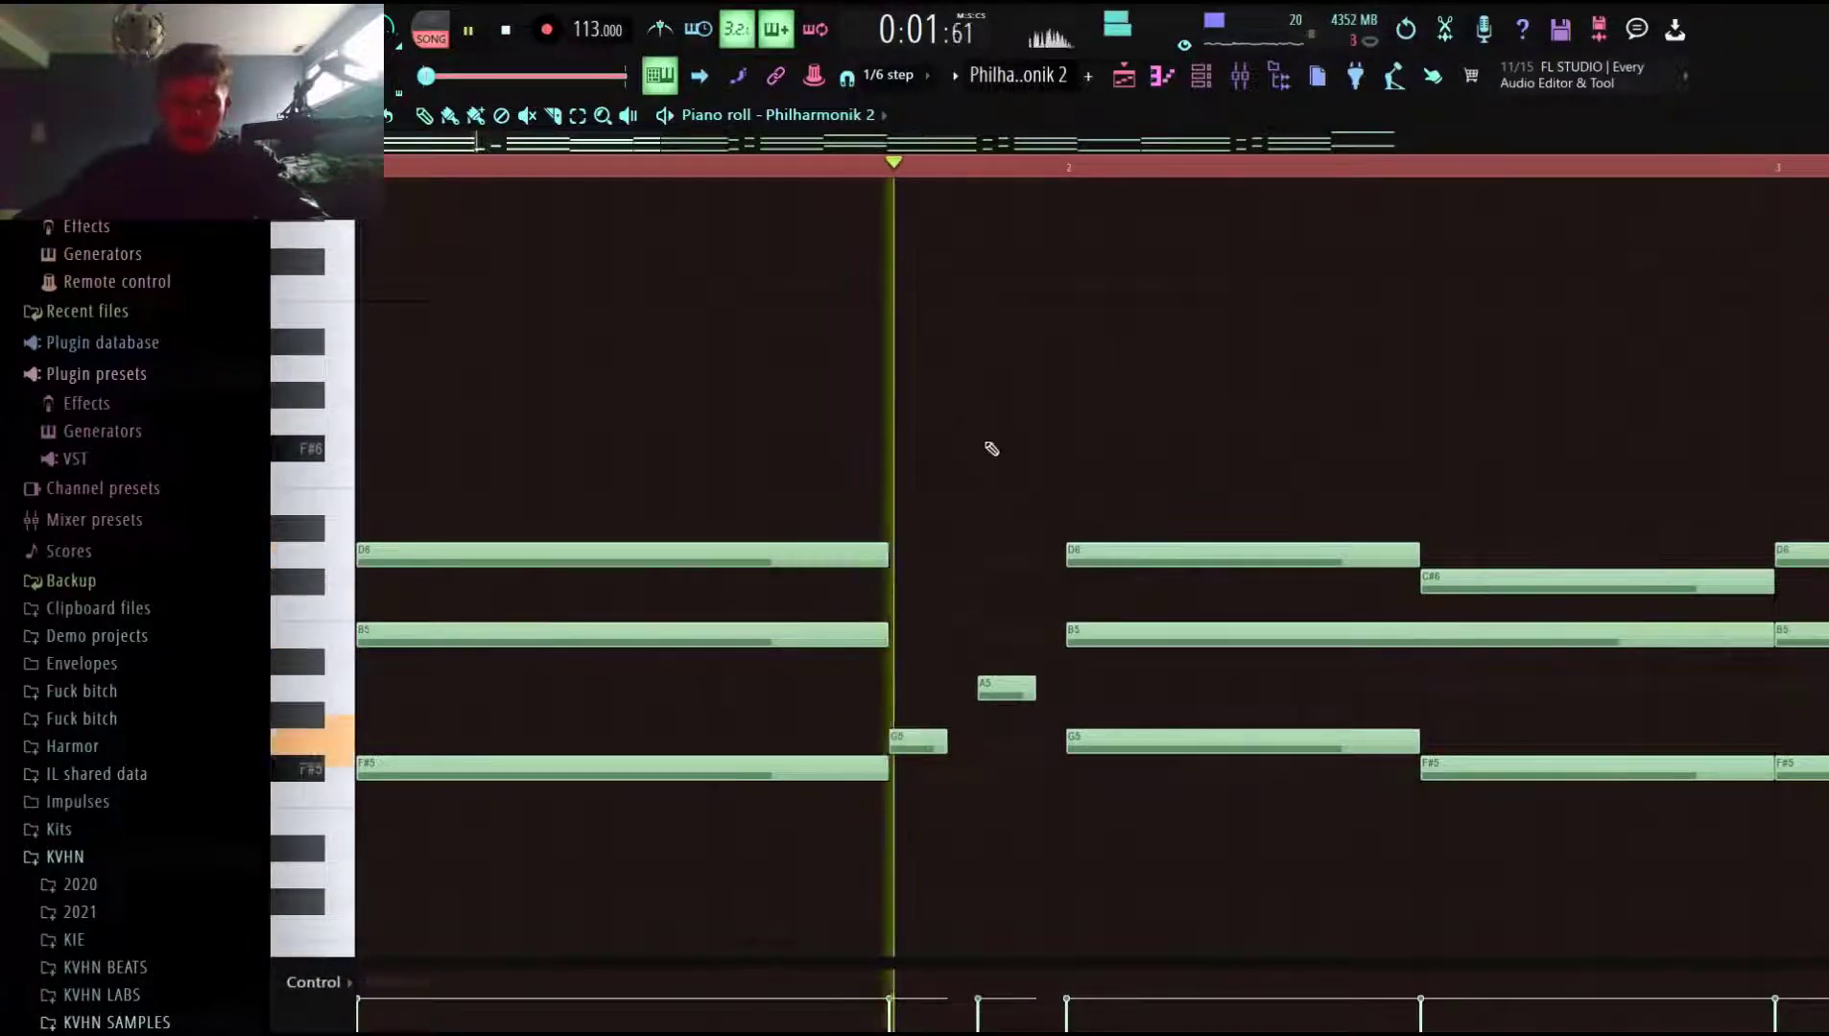
key("space")
key("ctrl+z")
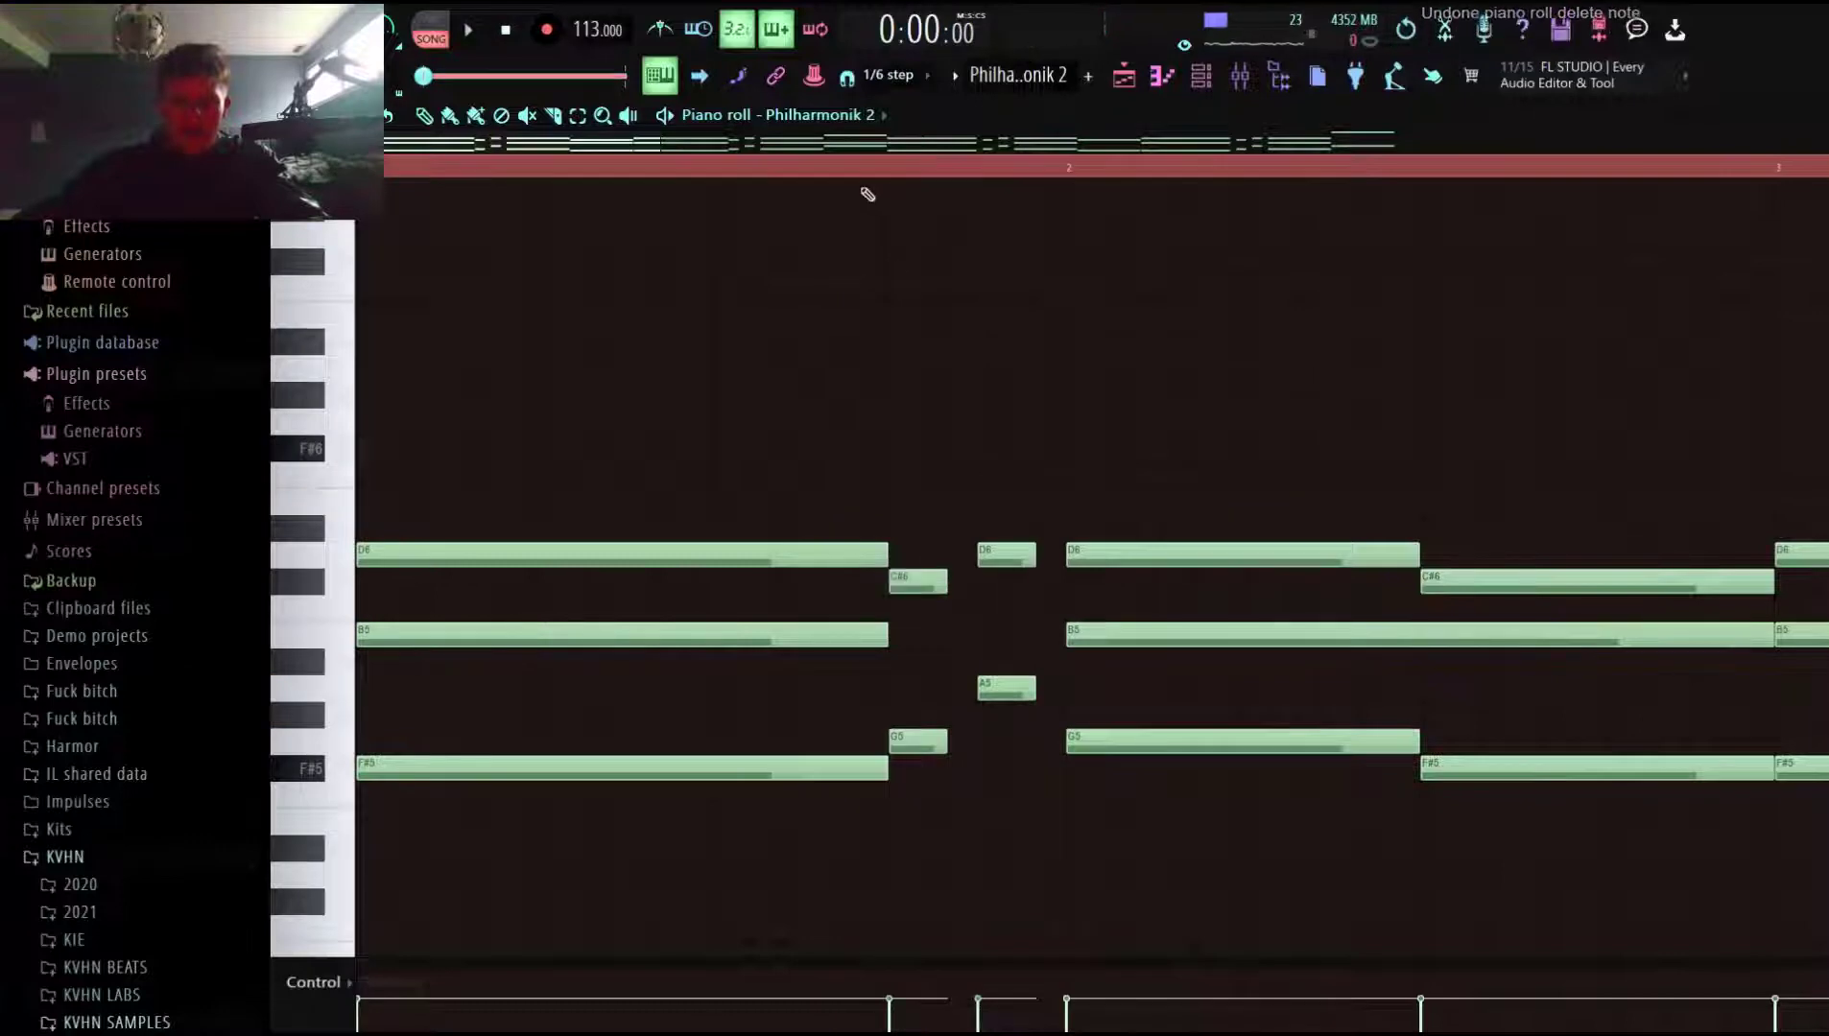
Play the chord pattern from the end of bar 1 with all passing notes in place.
left_click(844, 171)
key("space")
right_click(1138, 359, "ctrl")
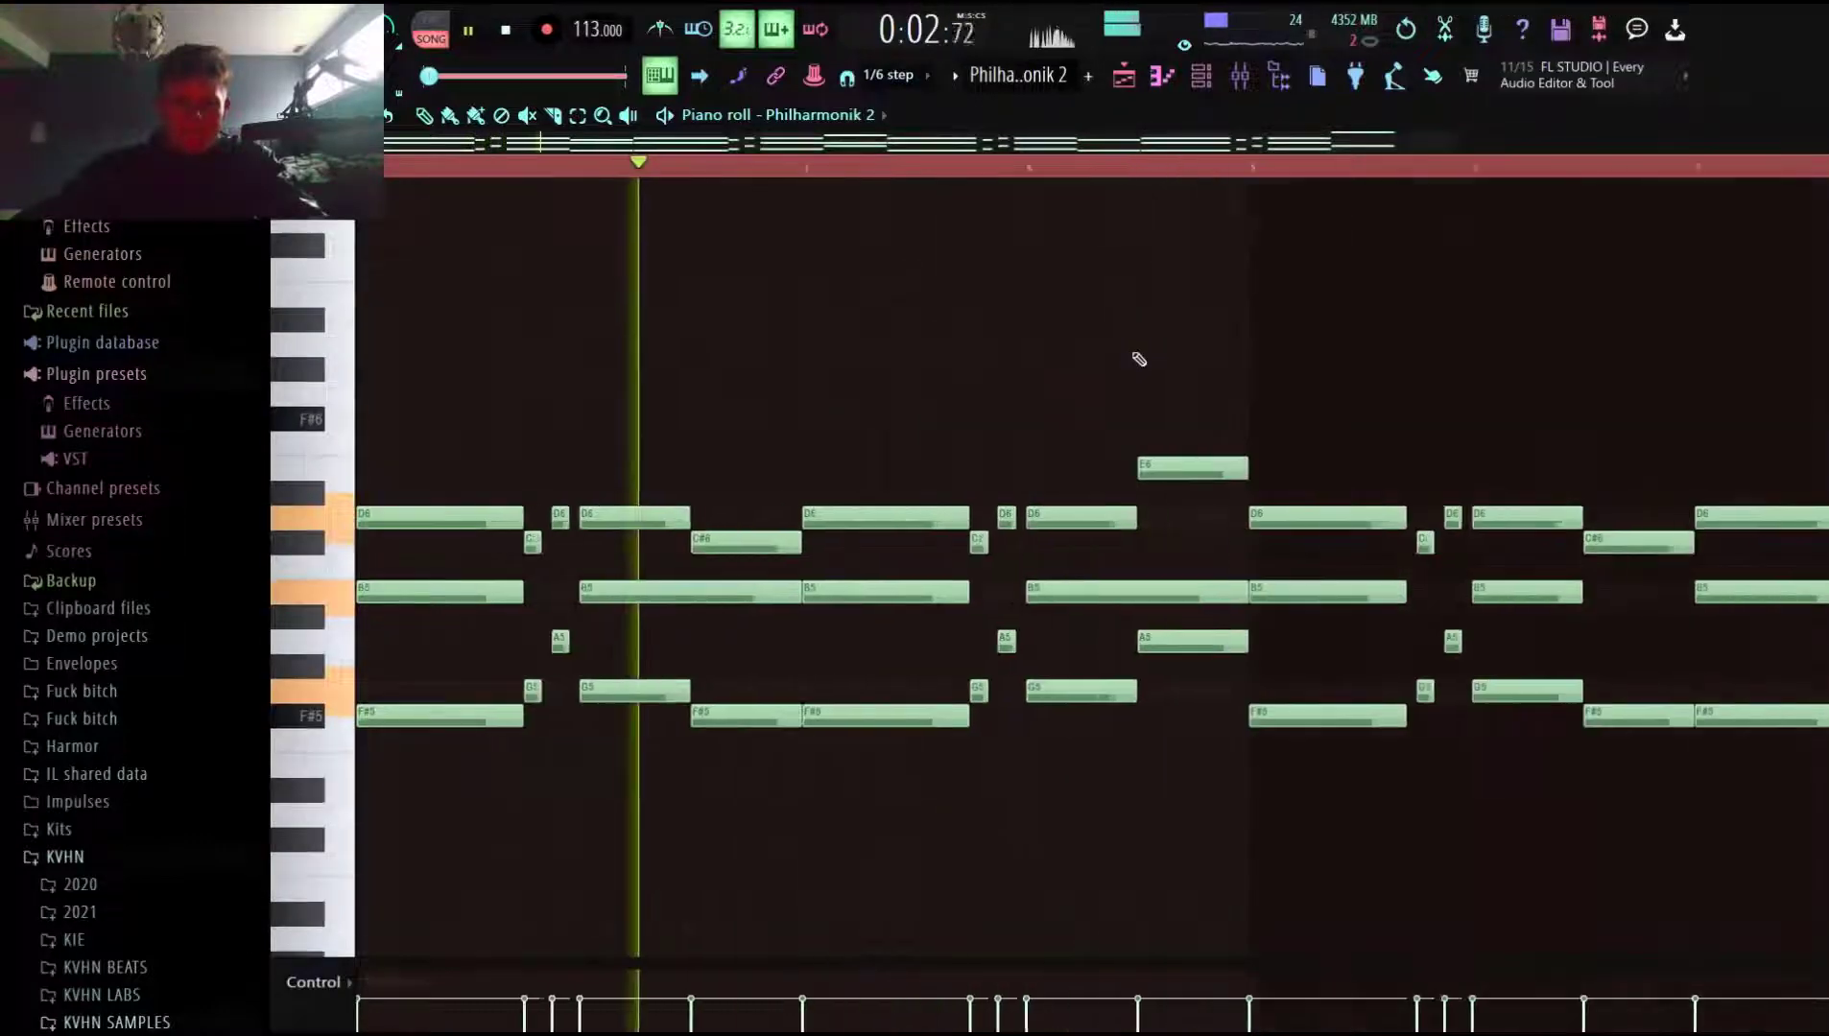
key("space")
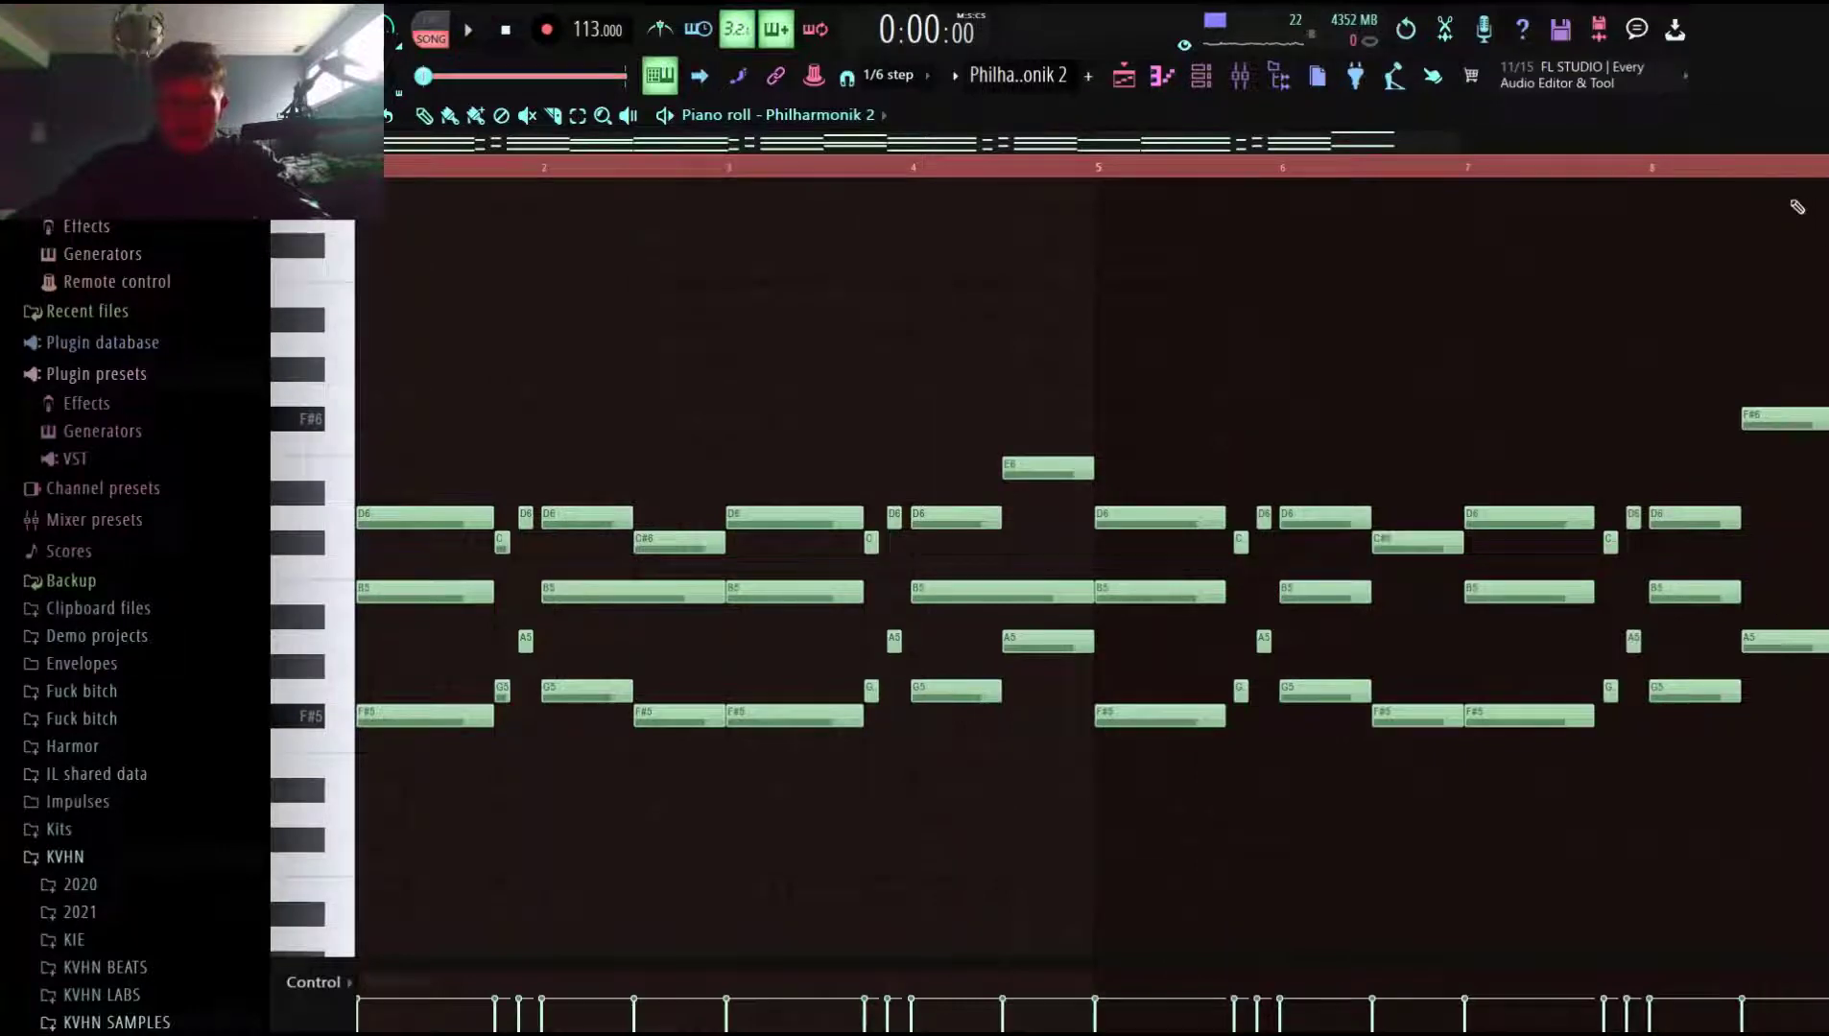
Play the closing F#6 chord in bar 8 and compare it with the E6 chord ending bar 4.
left_click(1748, 173)
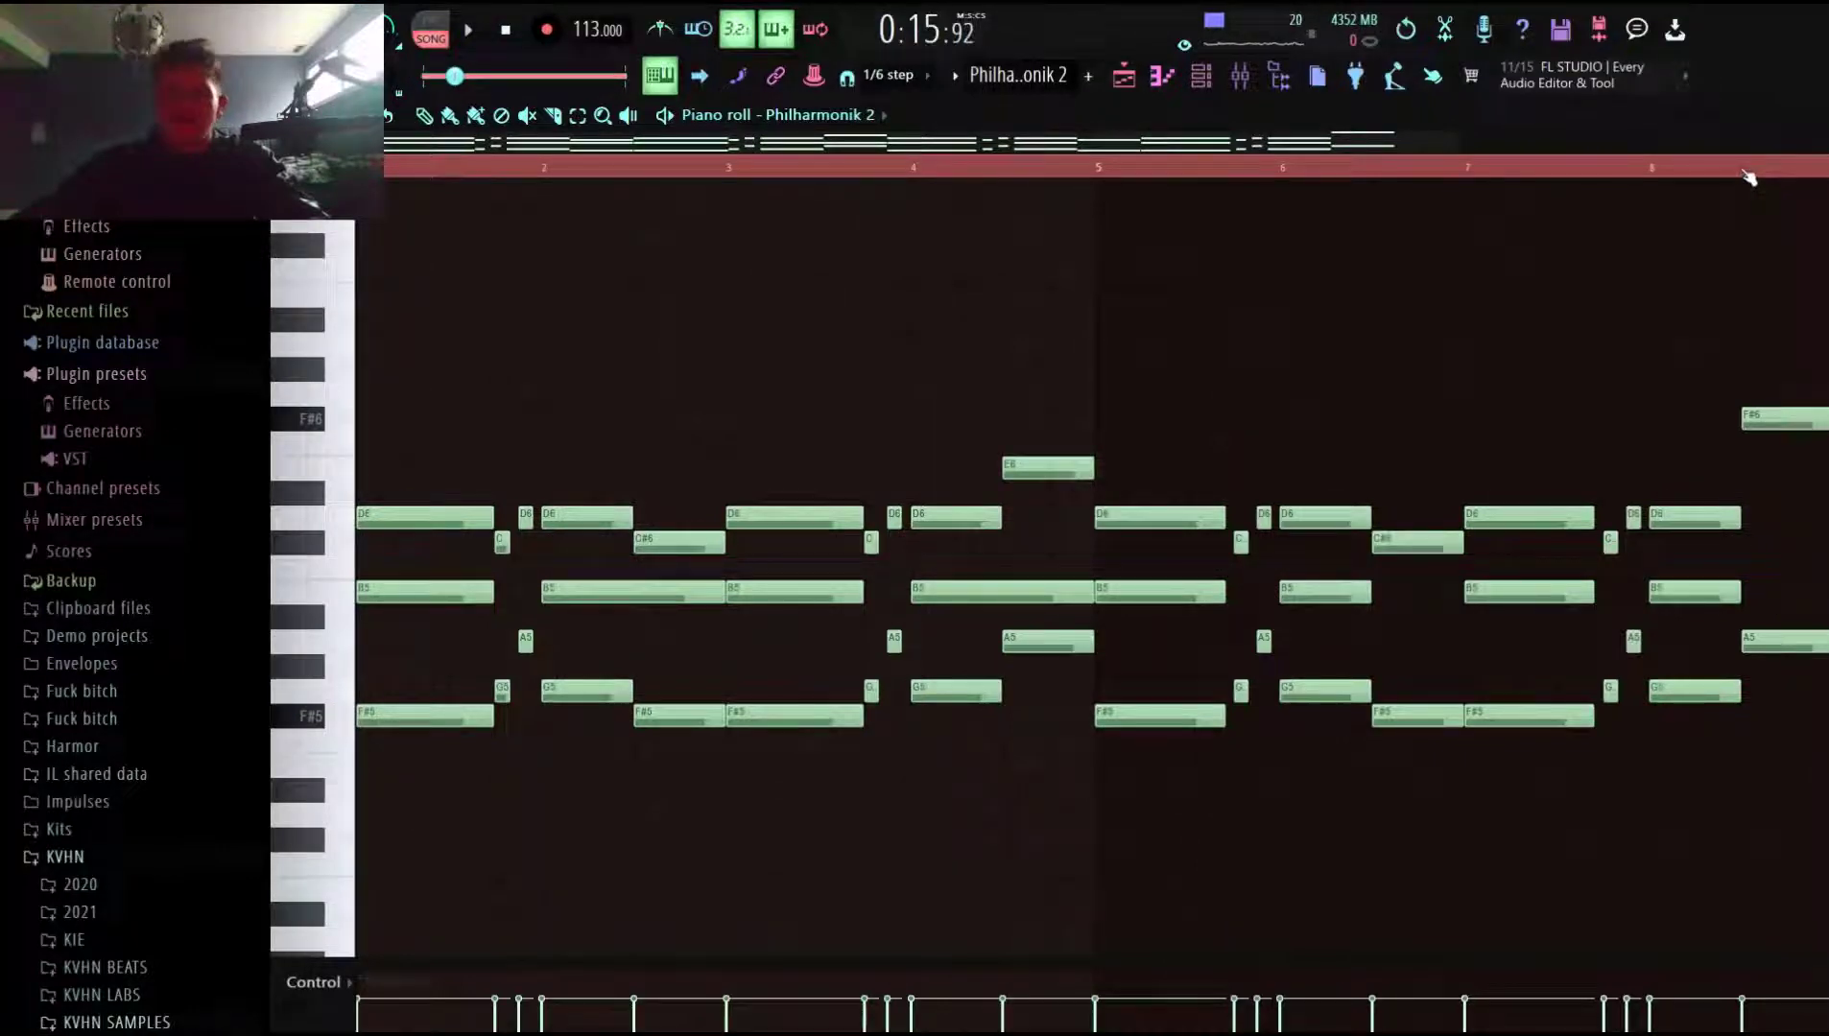
key("space")
left_click(1031, 180)
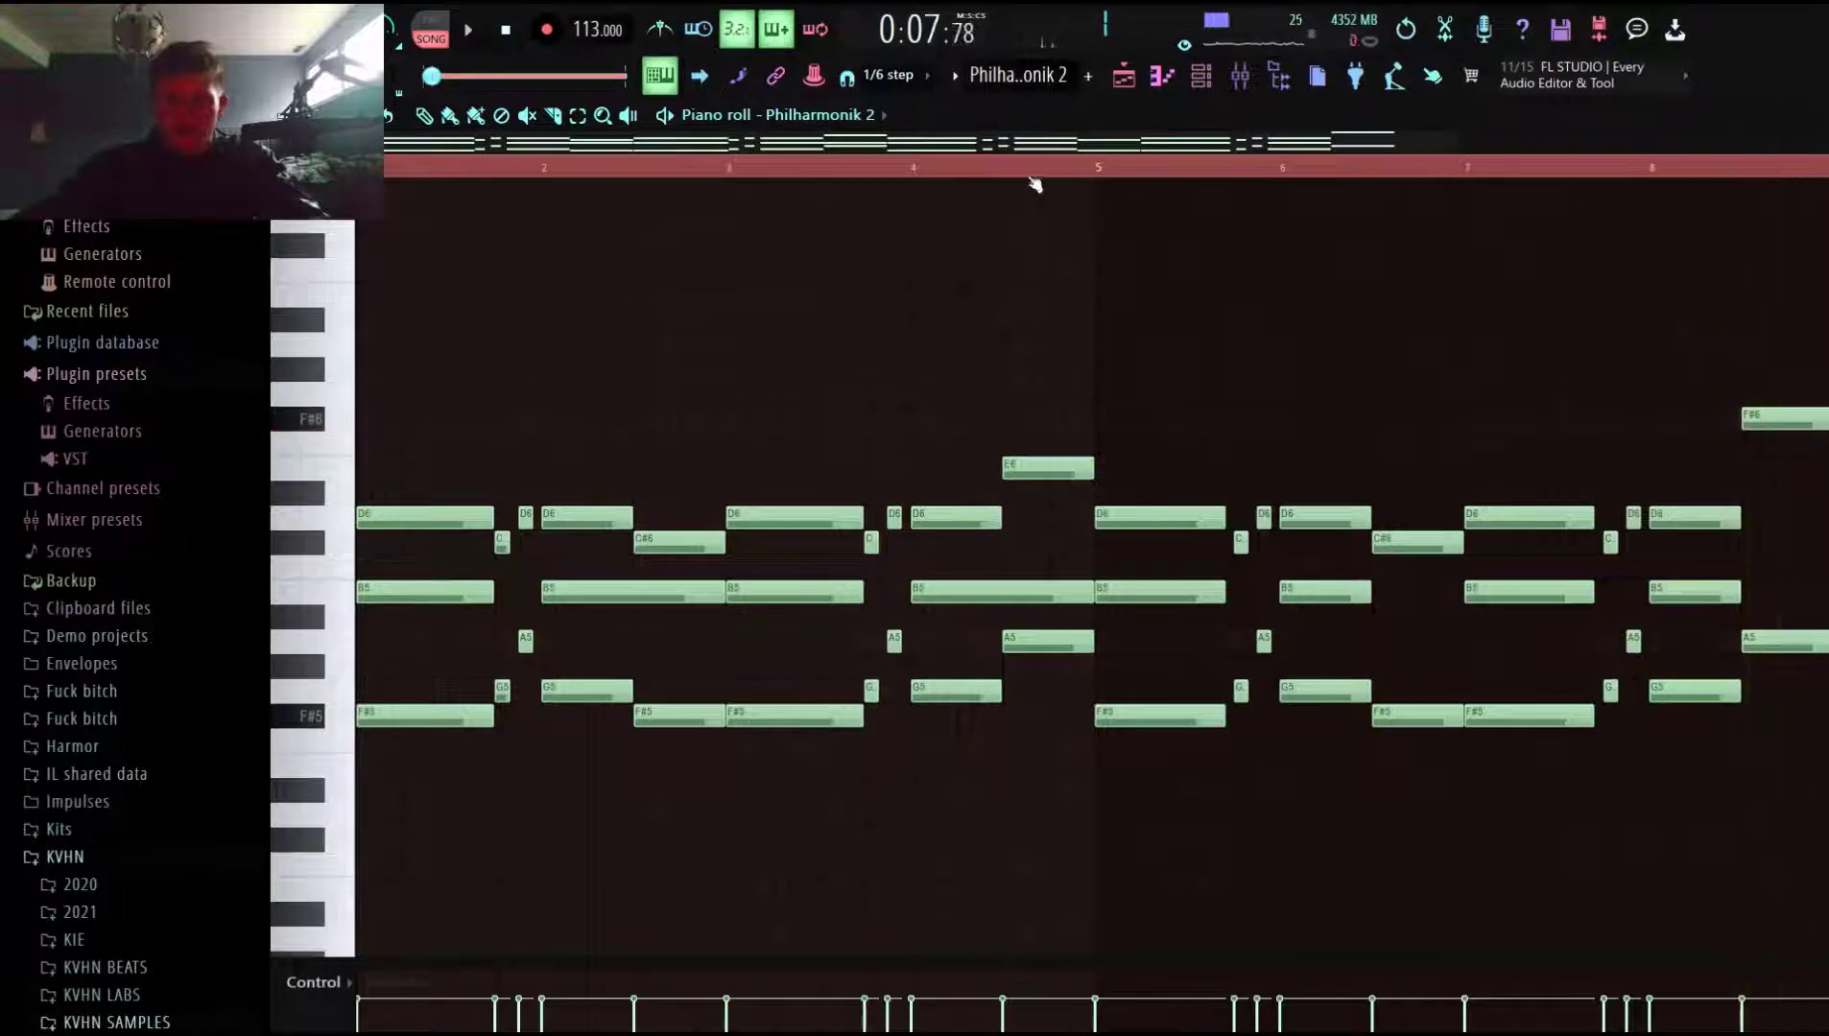
key("space")
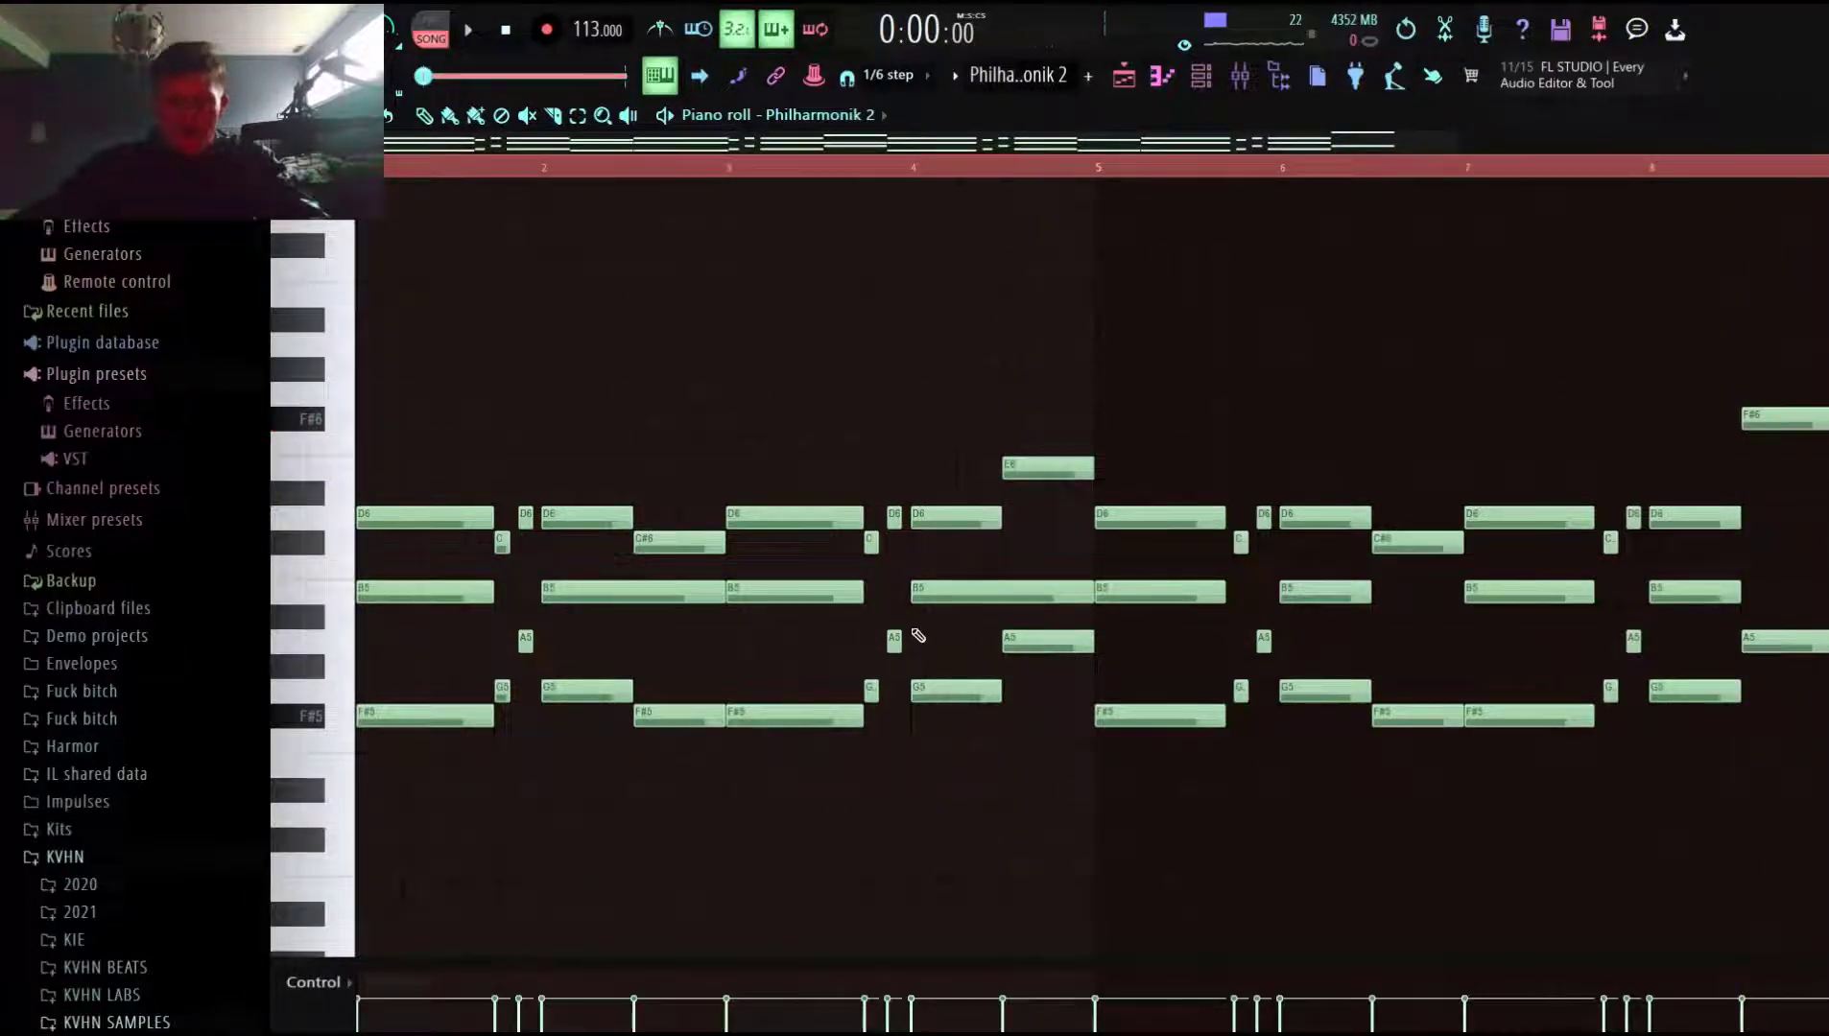
Try splitting bar 2's long B5 at mid-bar and lowering its second half to A5, play it, and undo the edit.
scroll(918, 635, "down", 3)
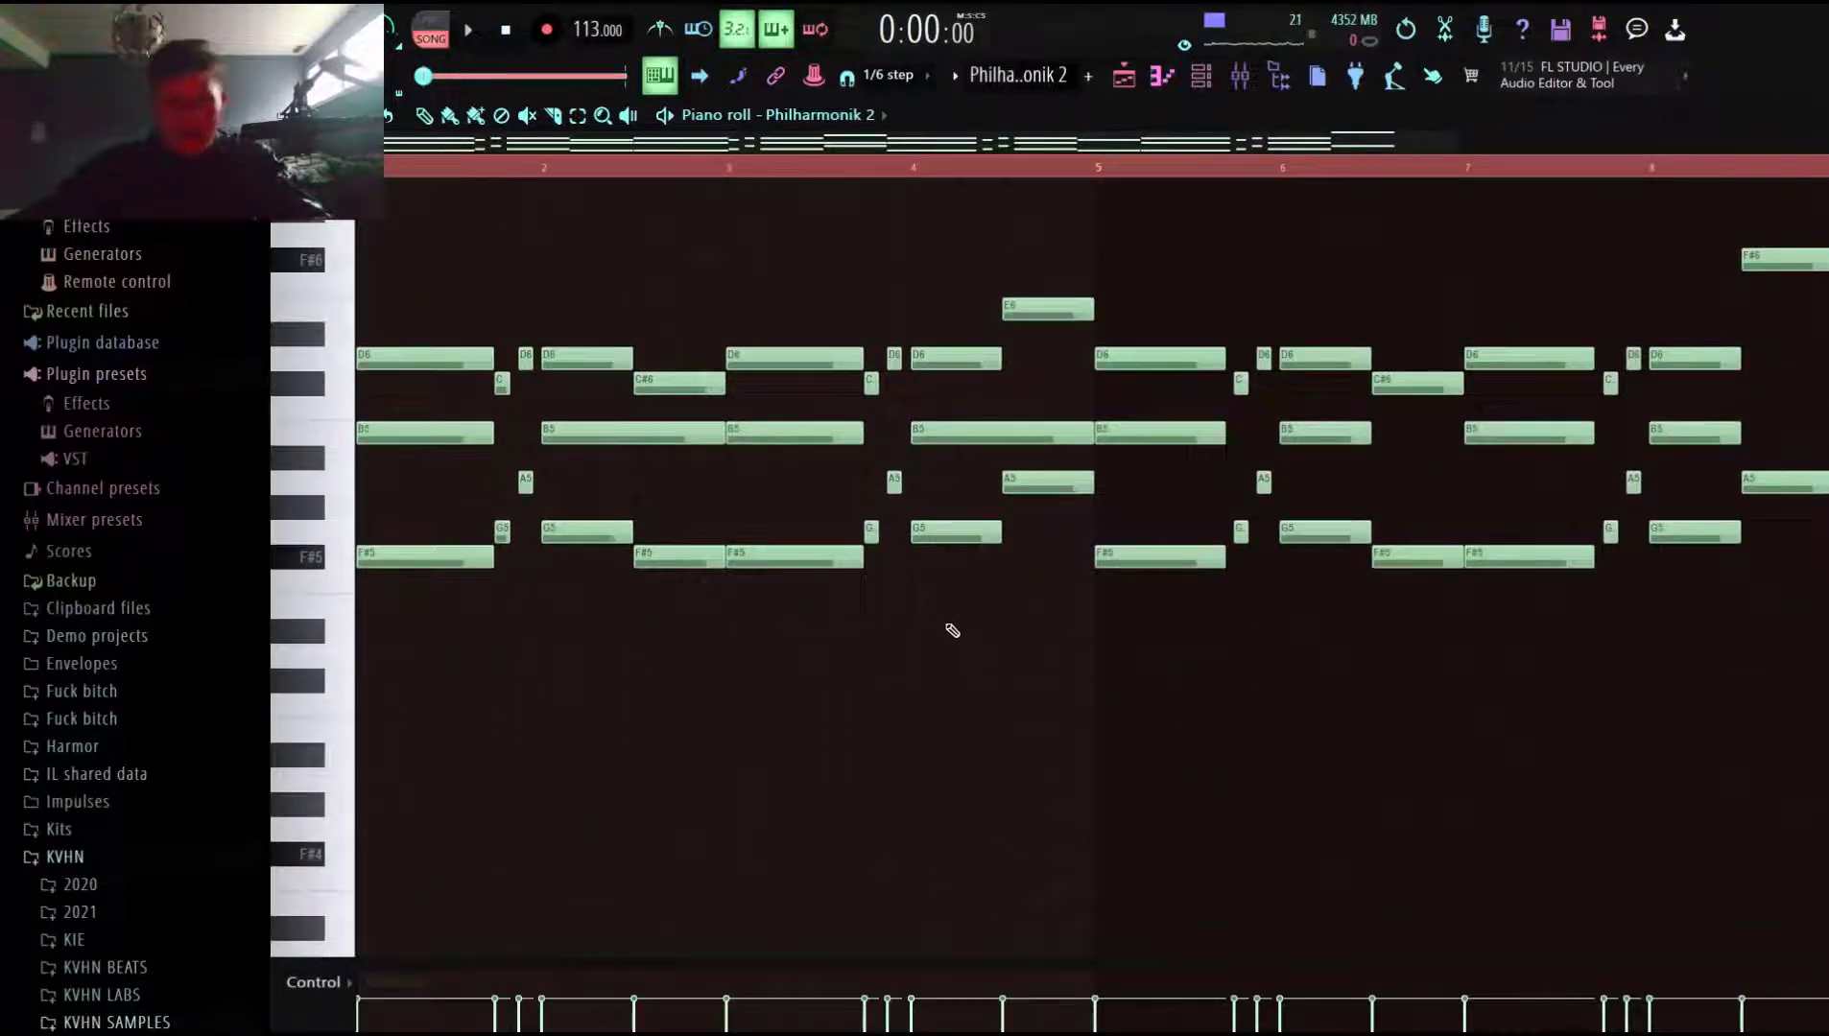
right_click(846, 680, "ctrl")
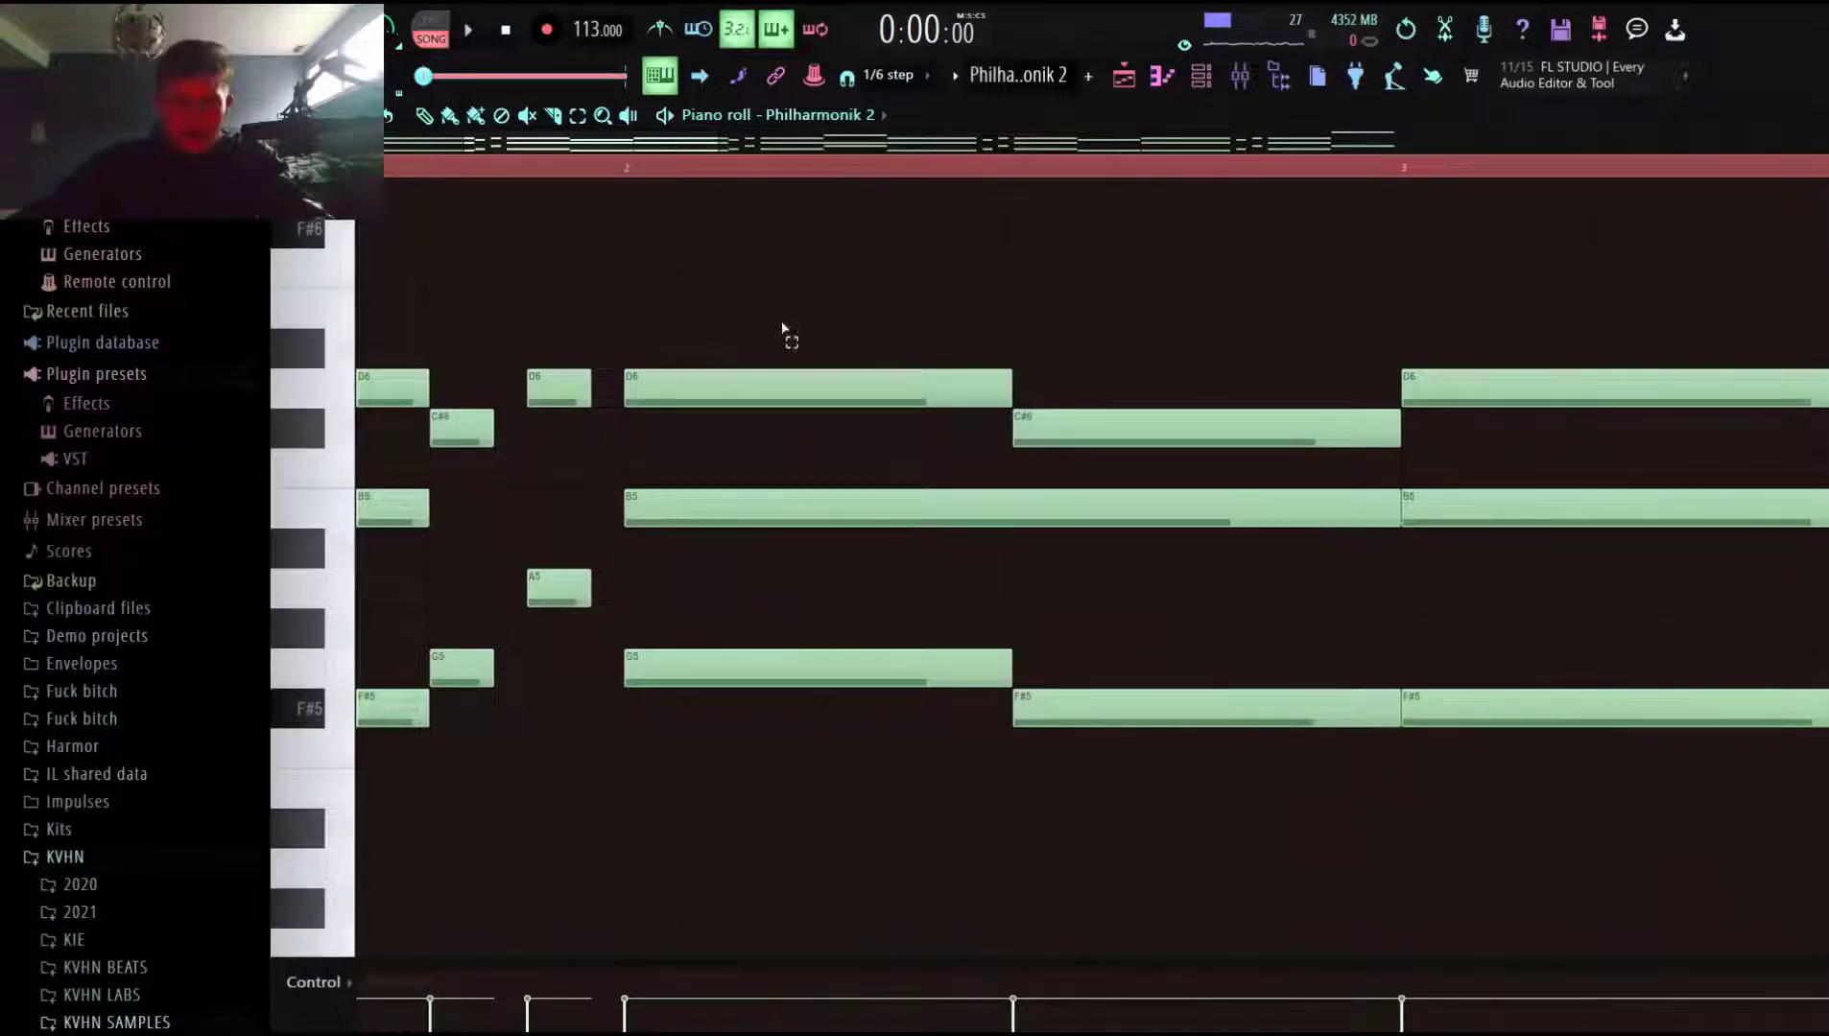
left_click_drag(780, 290, 1156, 859)
right_click(1181, 621)
left_click(1192, 499)
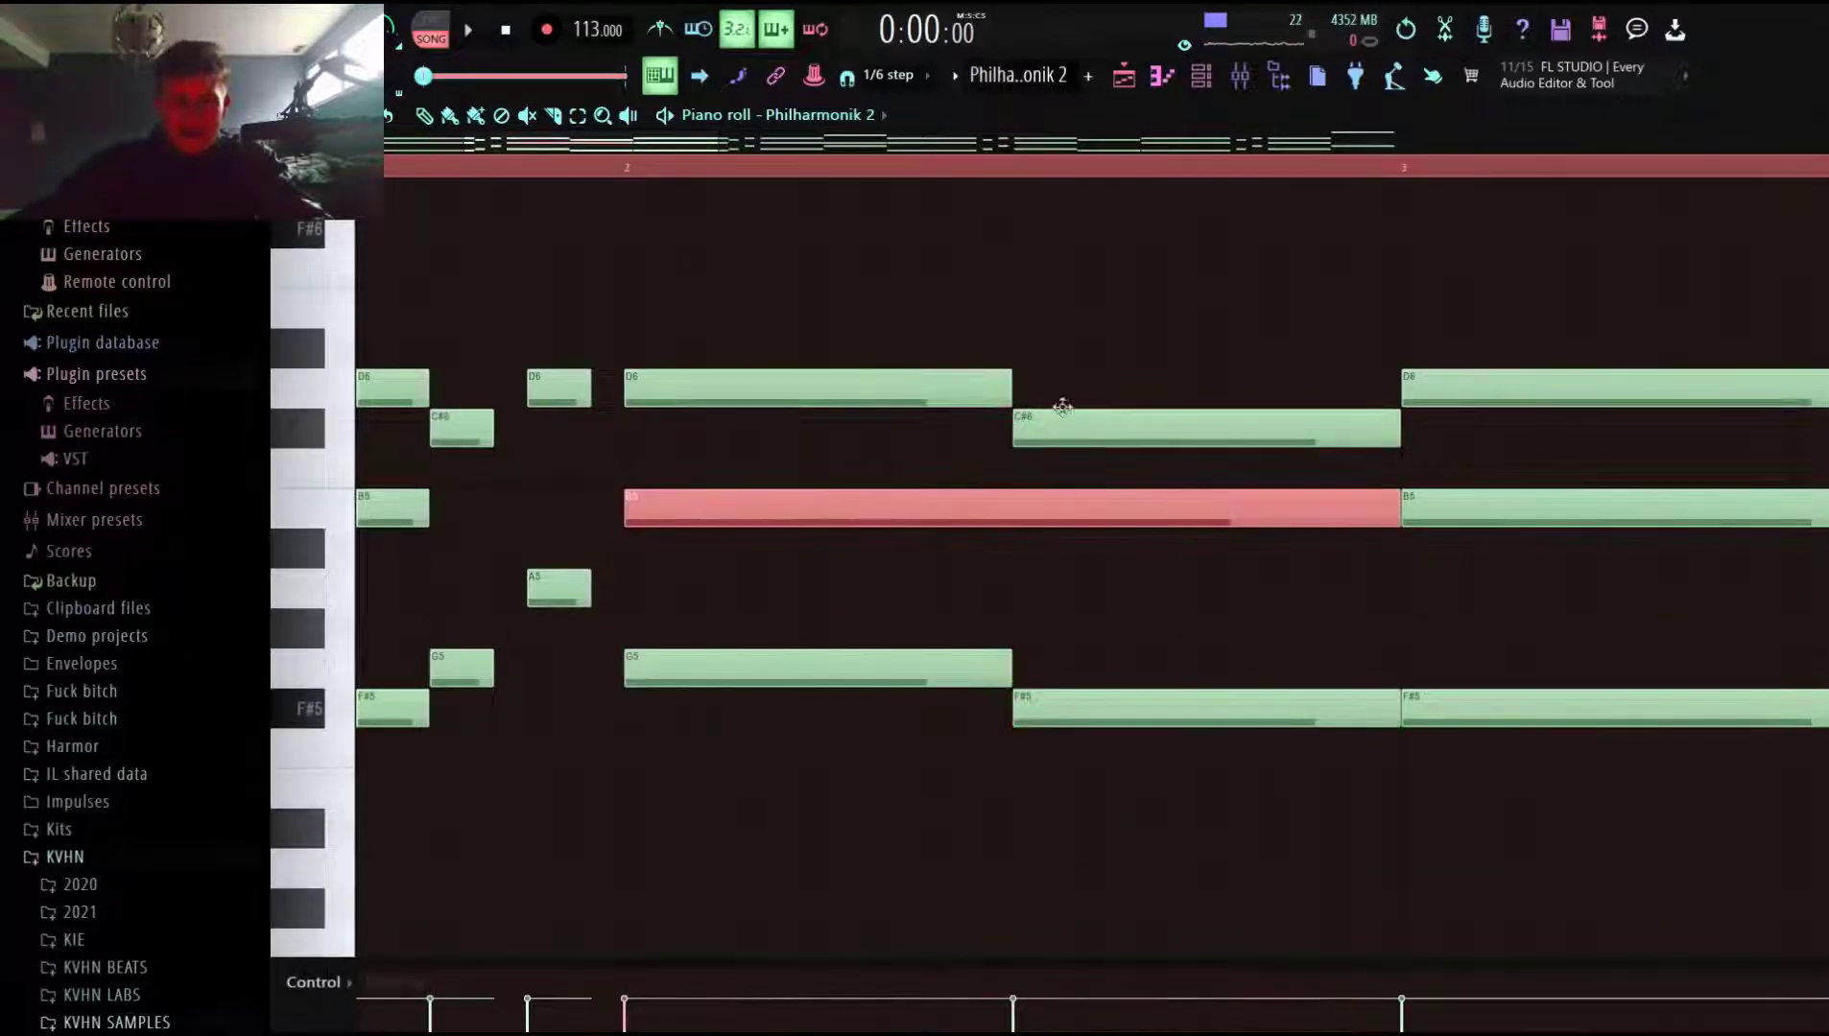
left_click_drag(1378, 502, 1292, 595)
key("space")
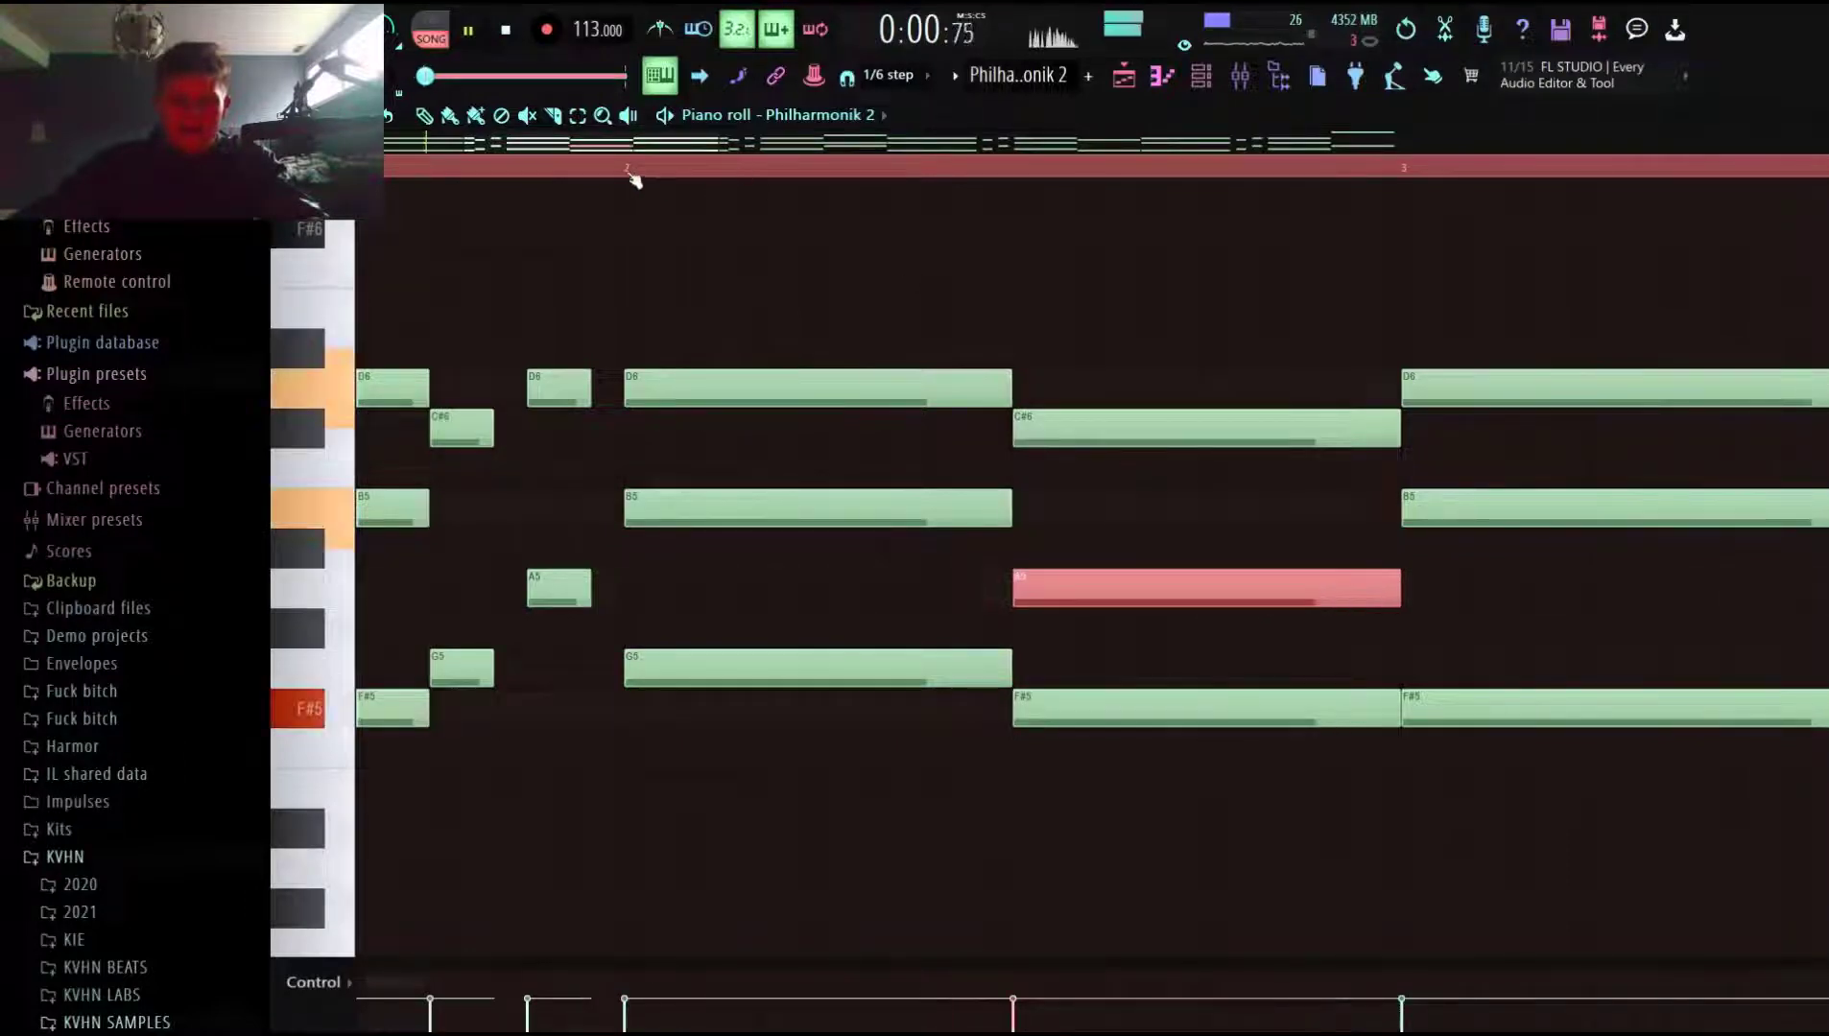
key("space")
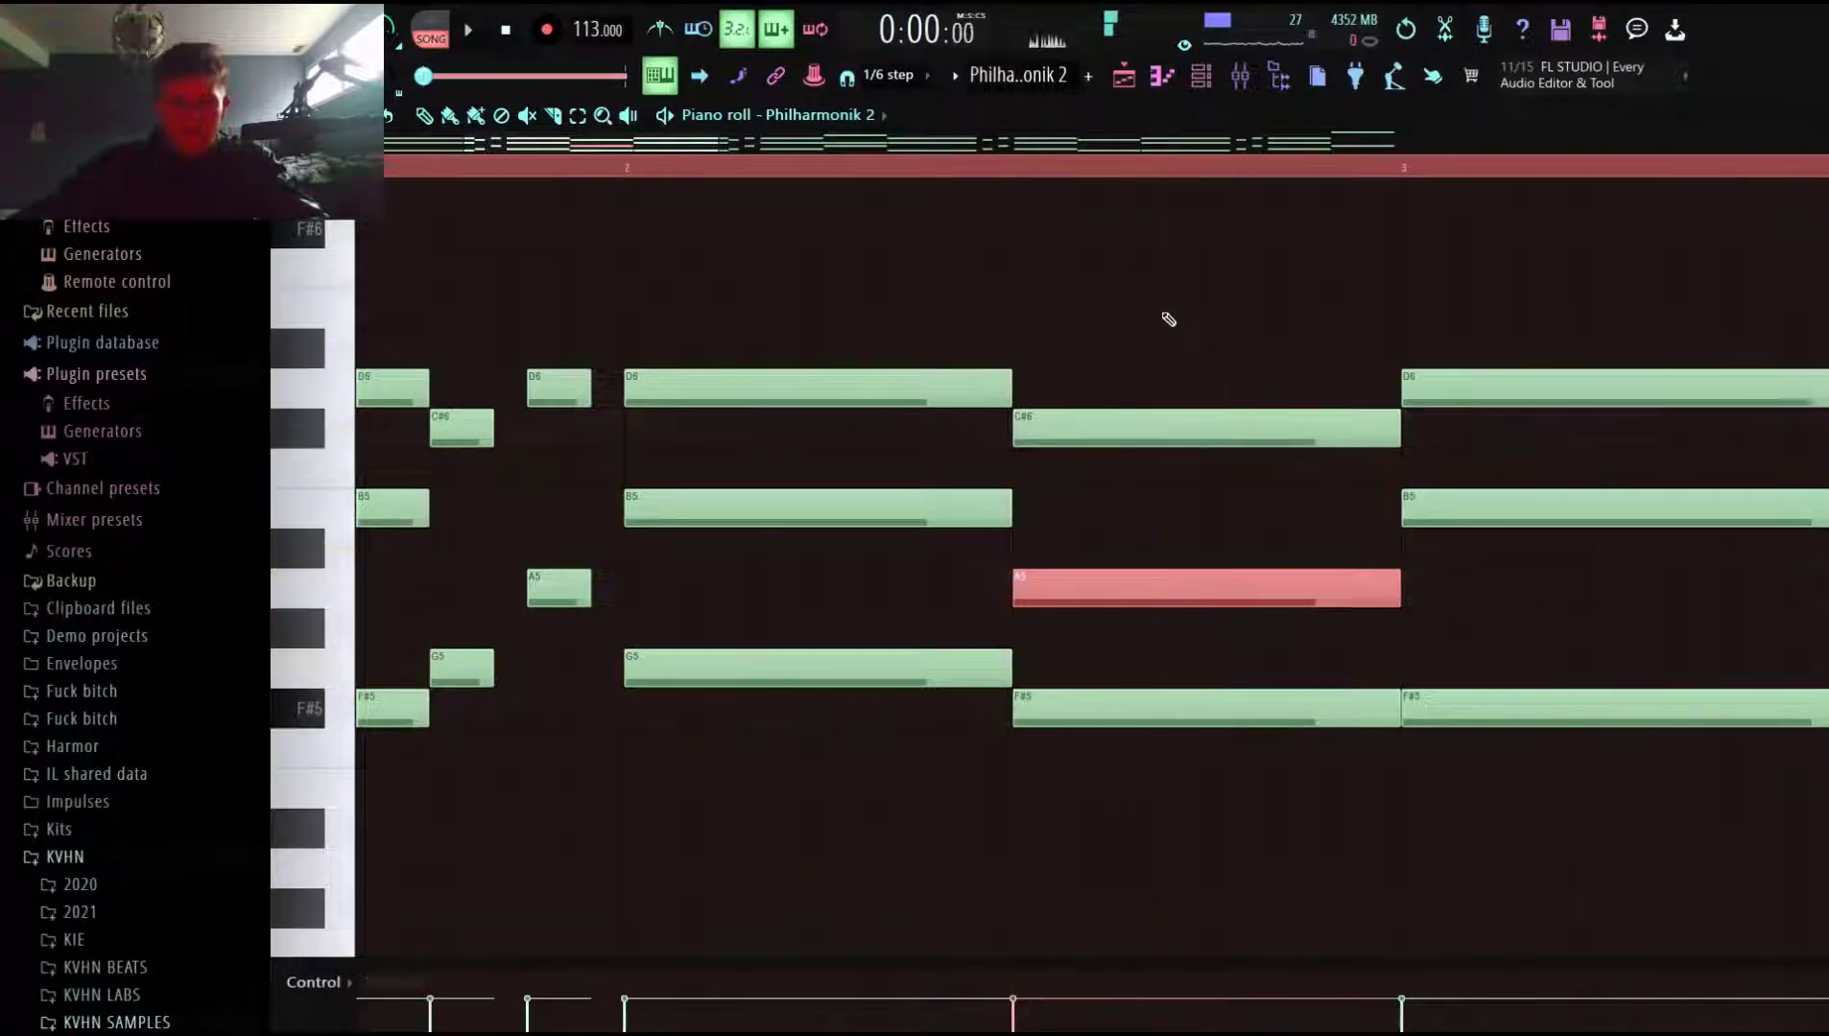
key("ctrl+z")
left_click_drag(1004, 513, 1377, 603)
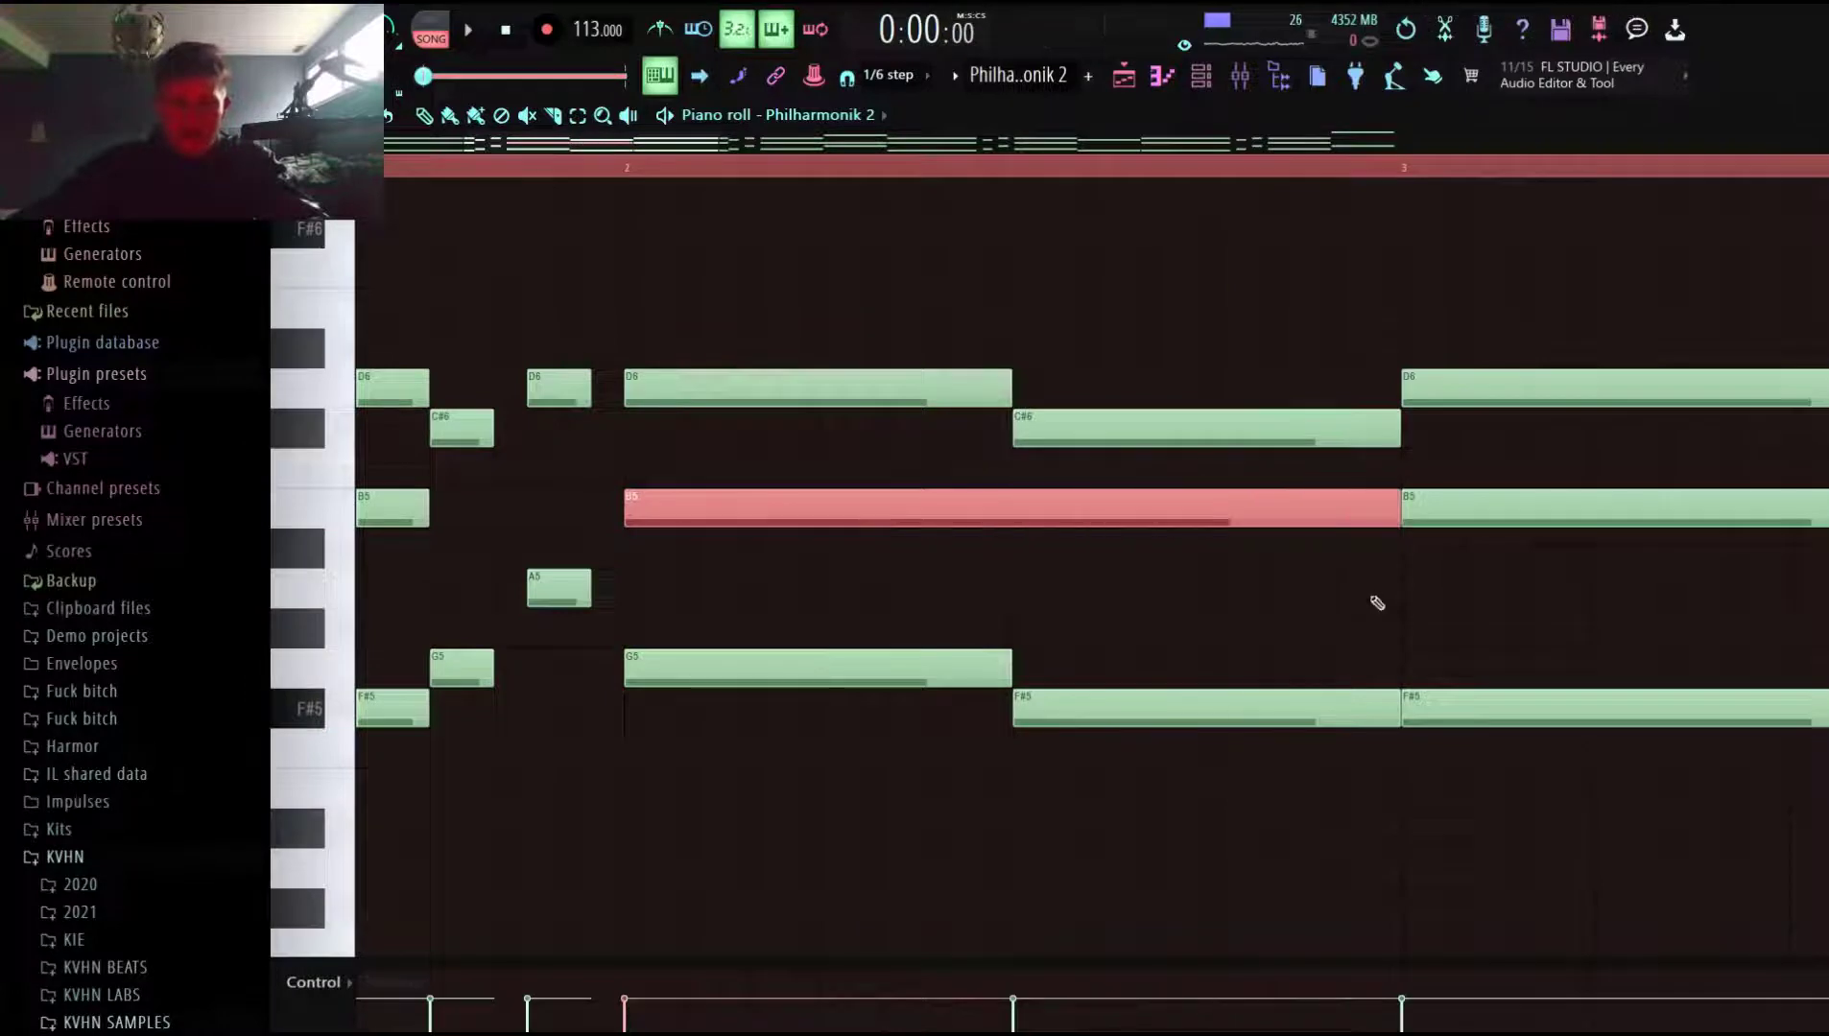
Play the chord pattern across bar 2 with the B5 note held through the whole bar.
right_click(815, 247, "ctrl")
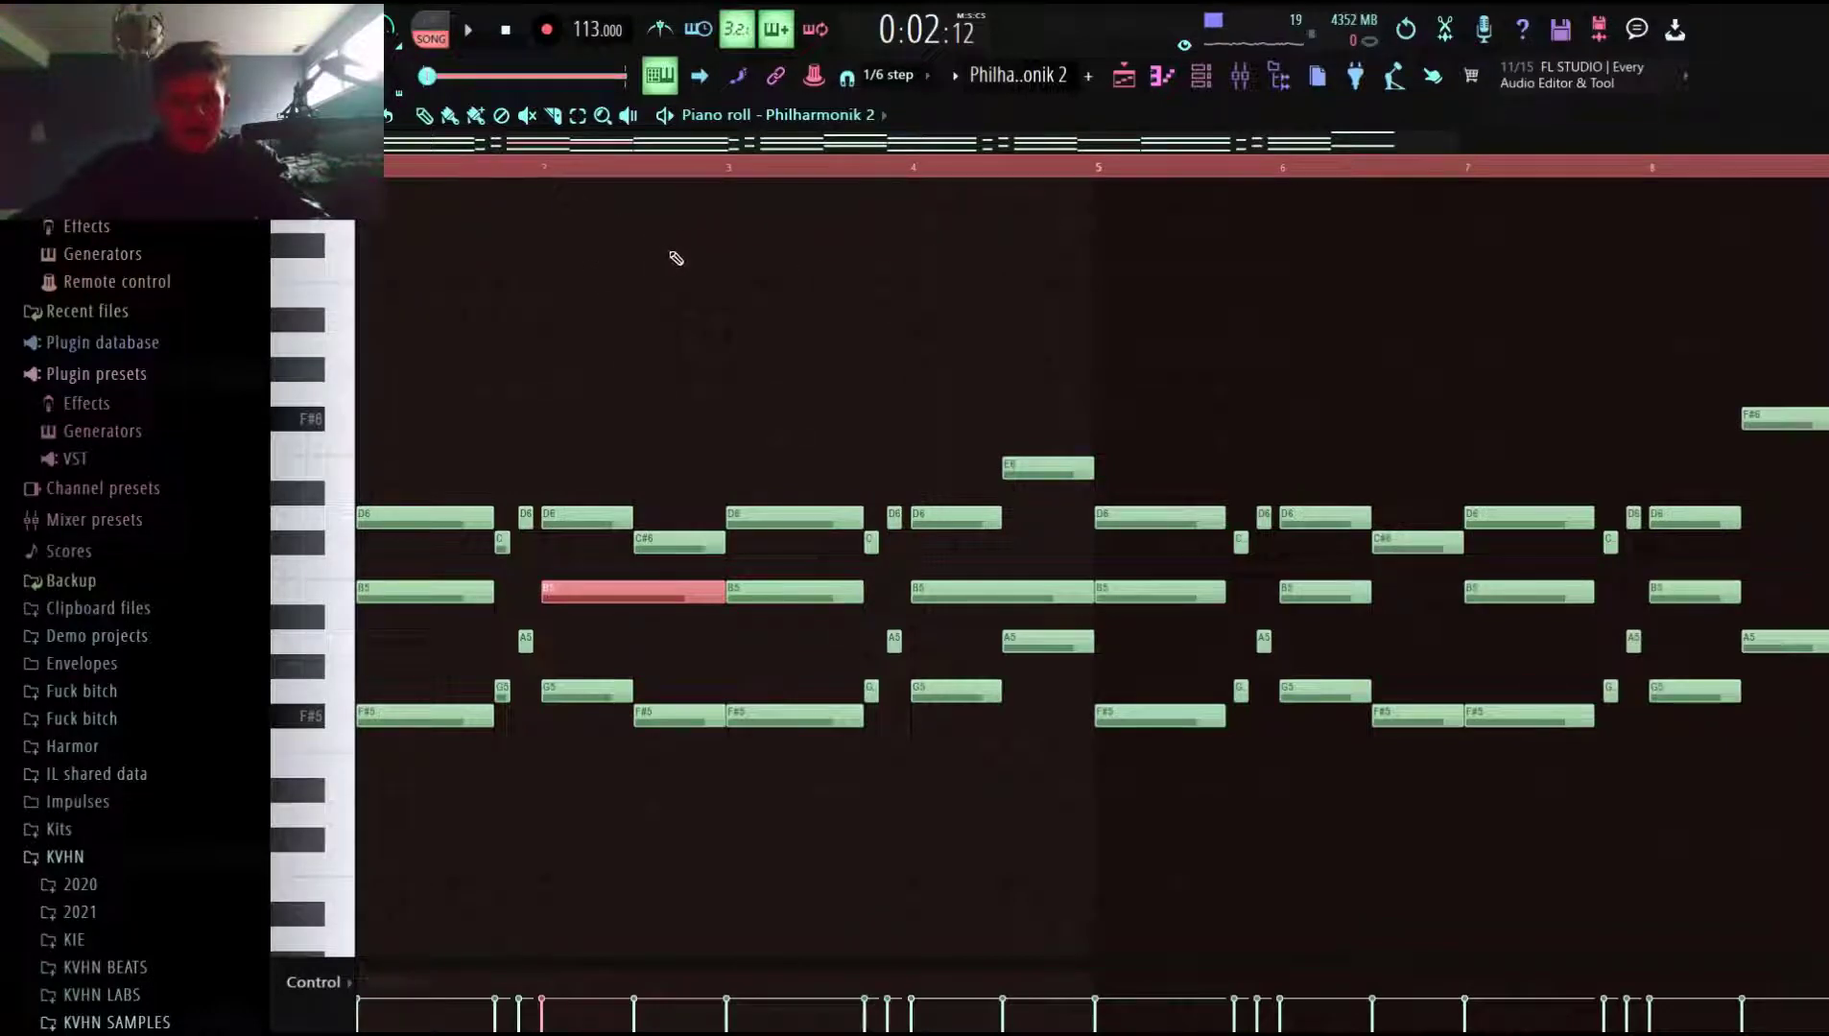
key("space")
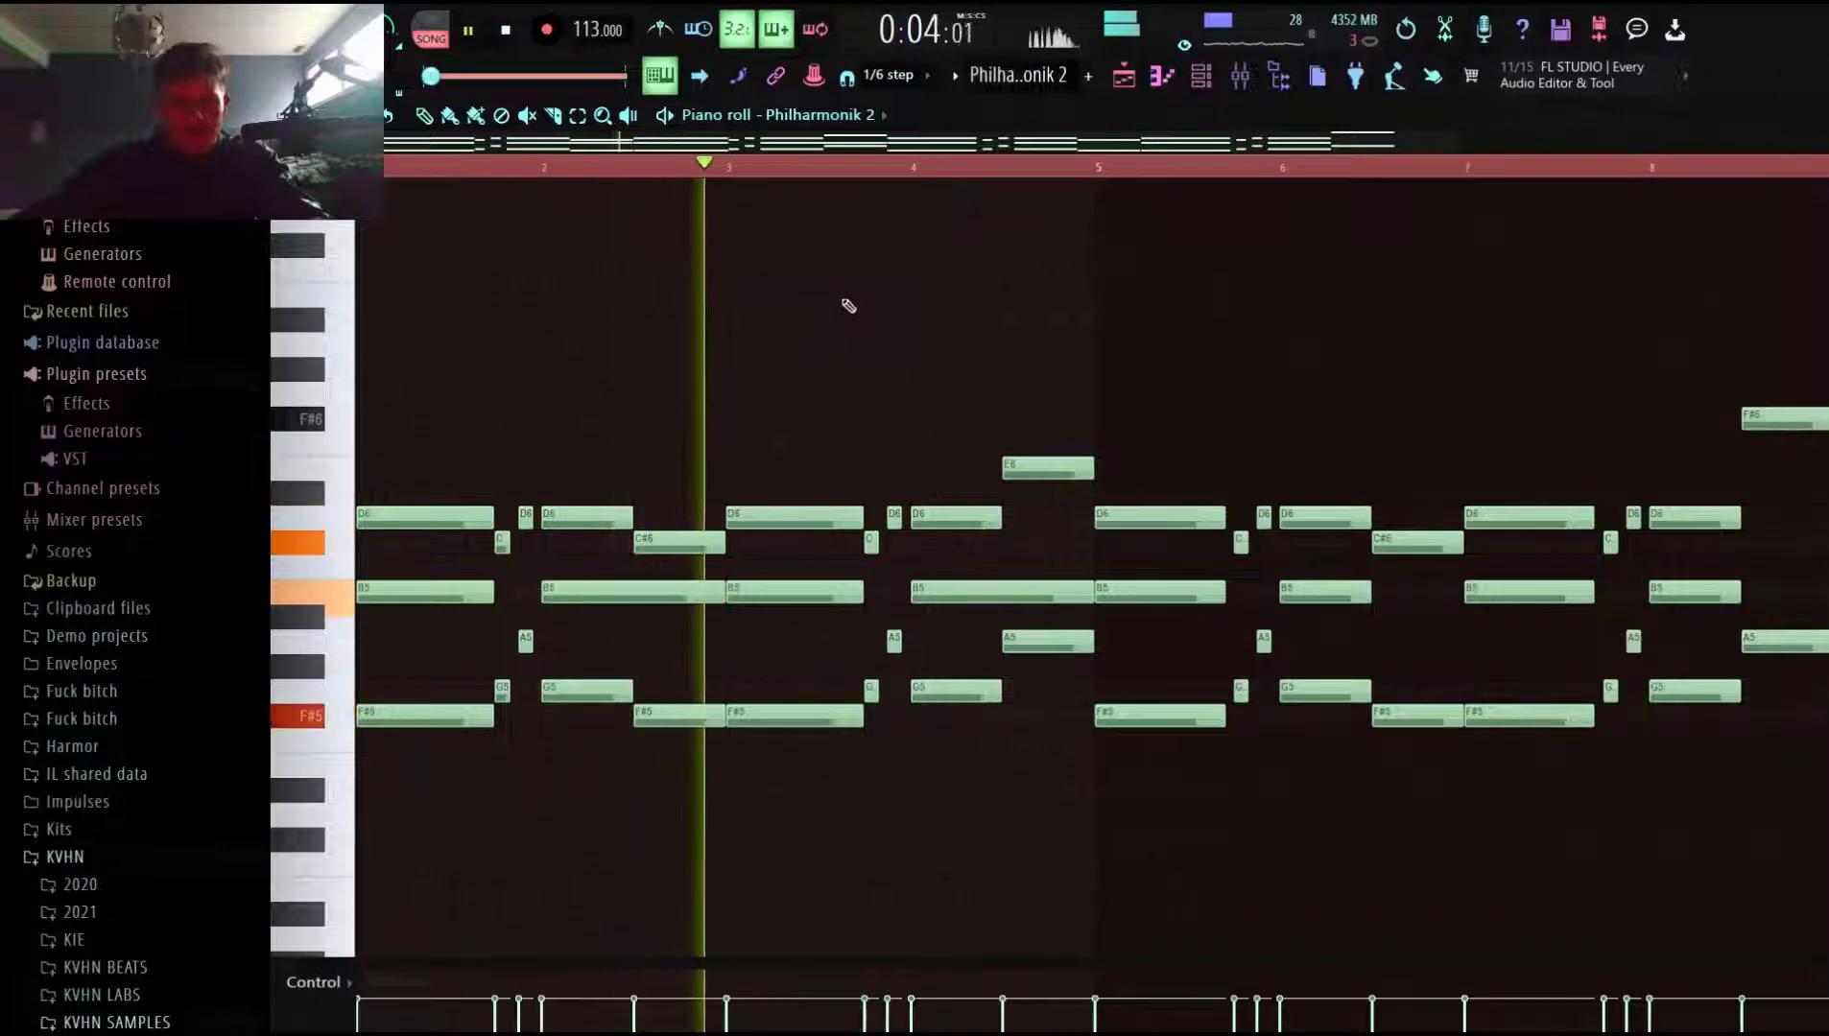
key("space")
Switch to the playlist, unmute the Track 1 audio alongside Track 5's Philharmonik 2 chords, and play both together.
left_click(1123, 74)
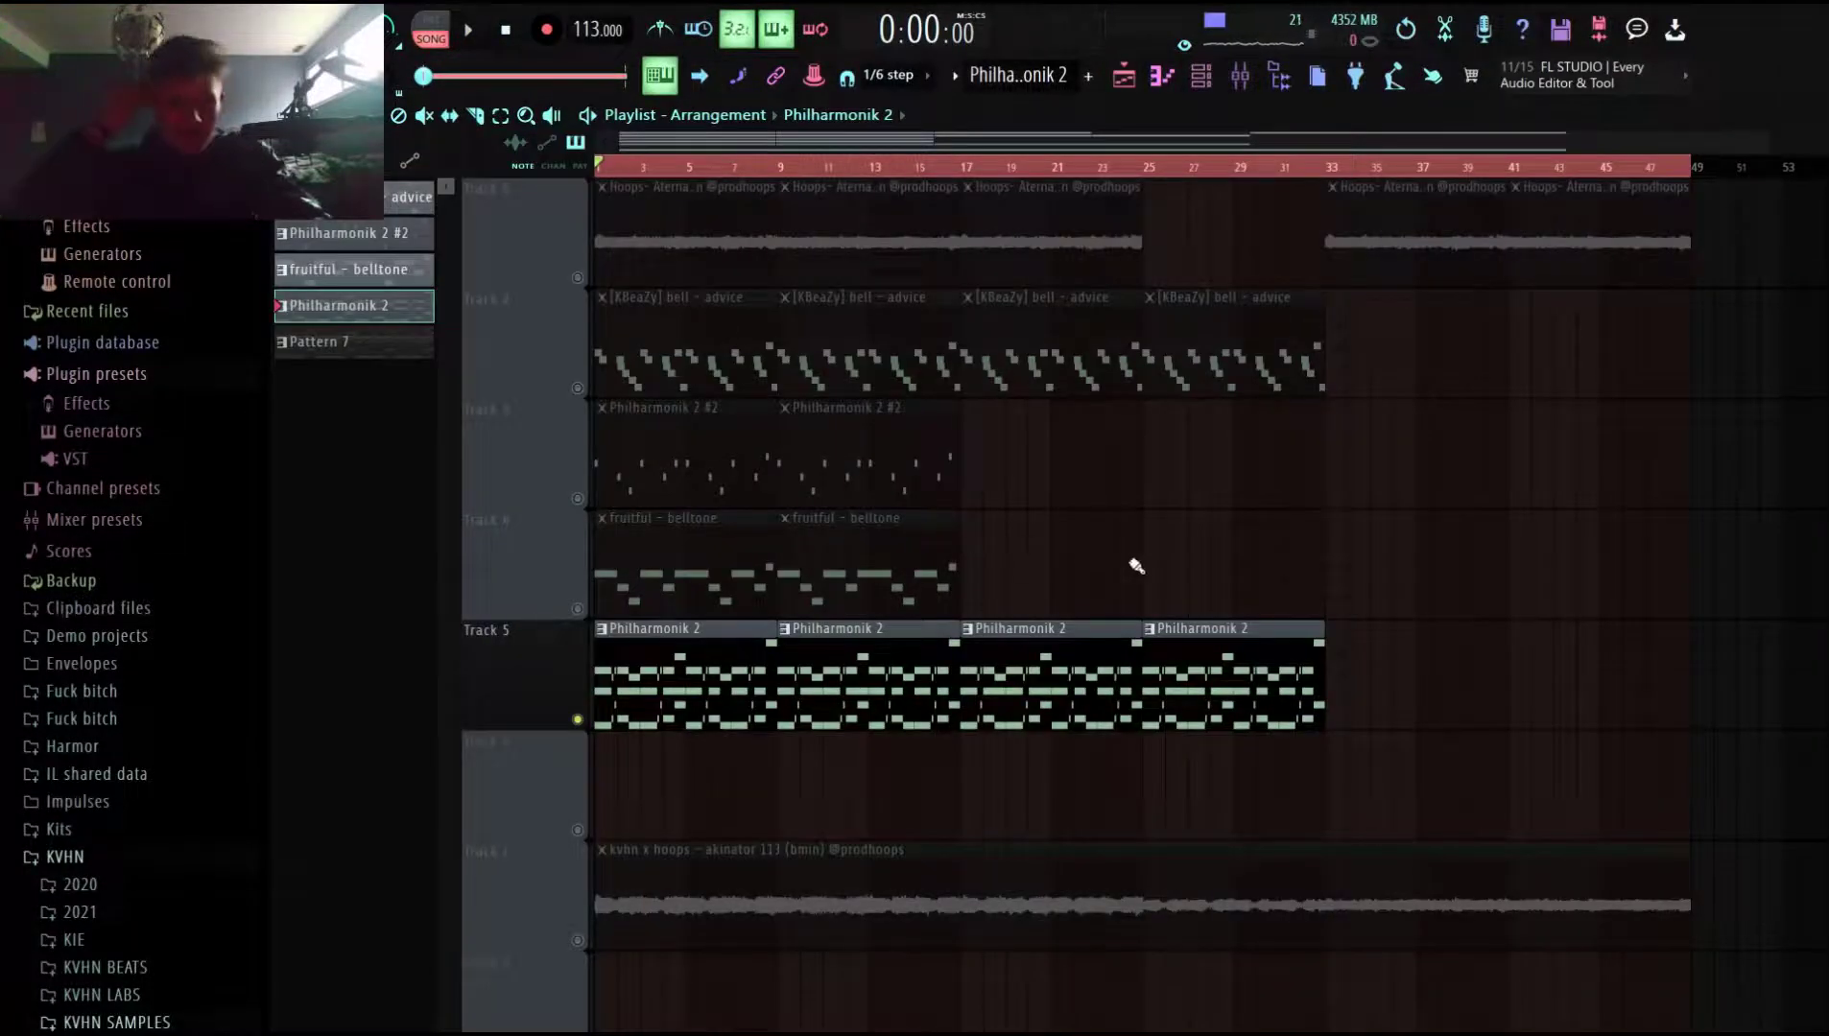
left_click(577, 278)
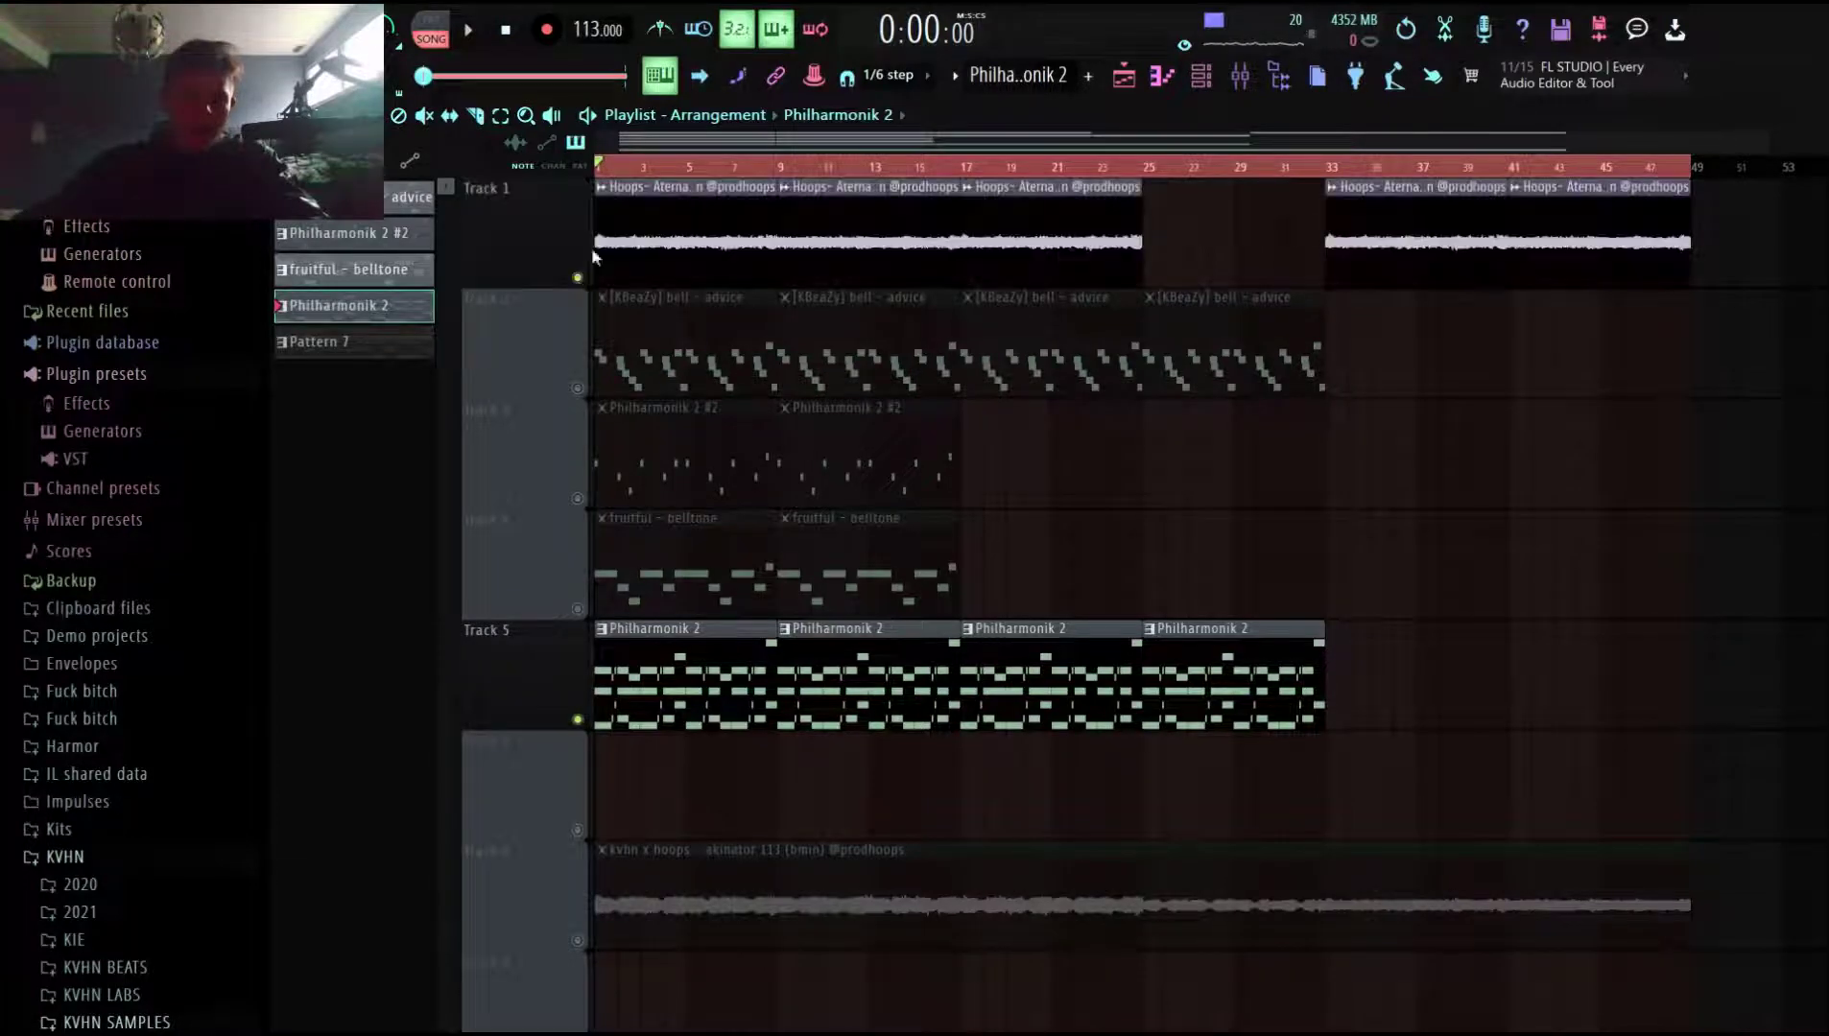
key("space")
key("space")
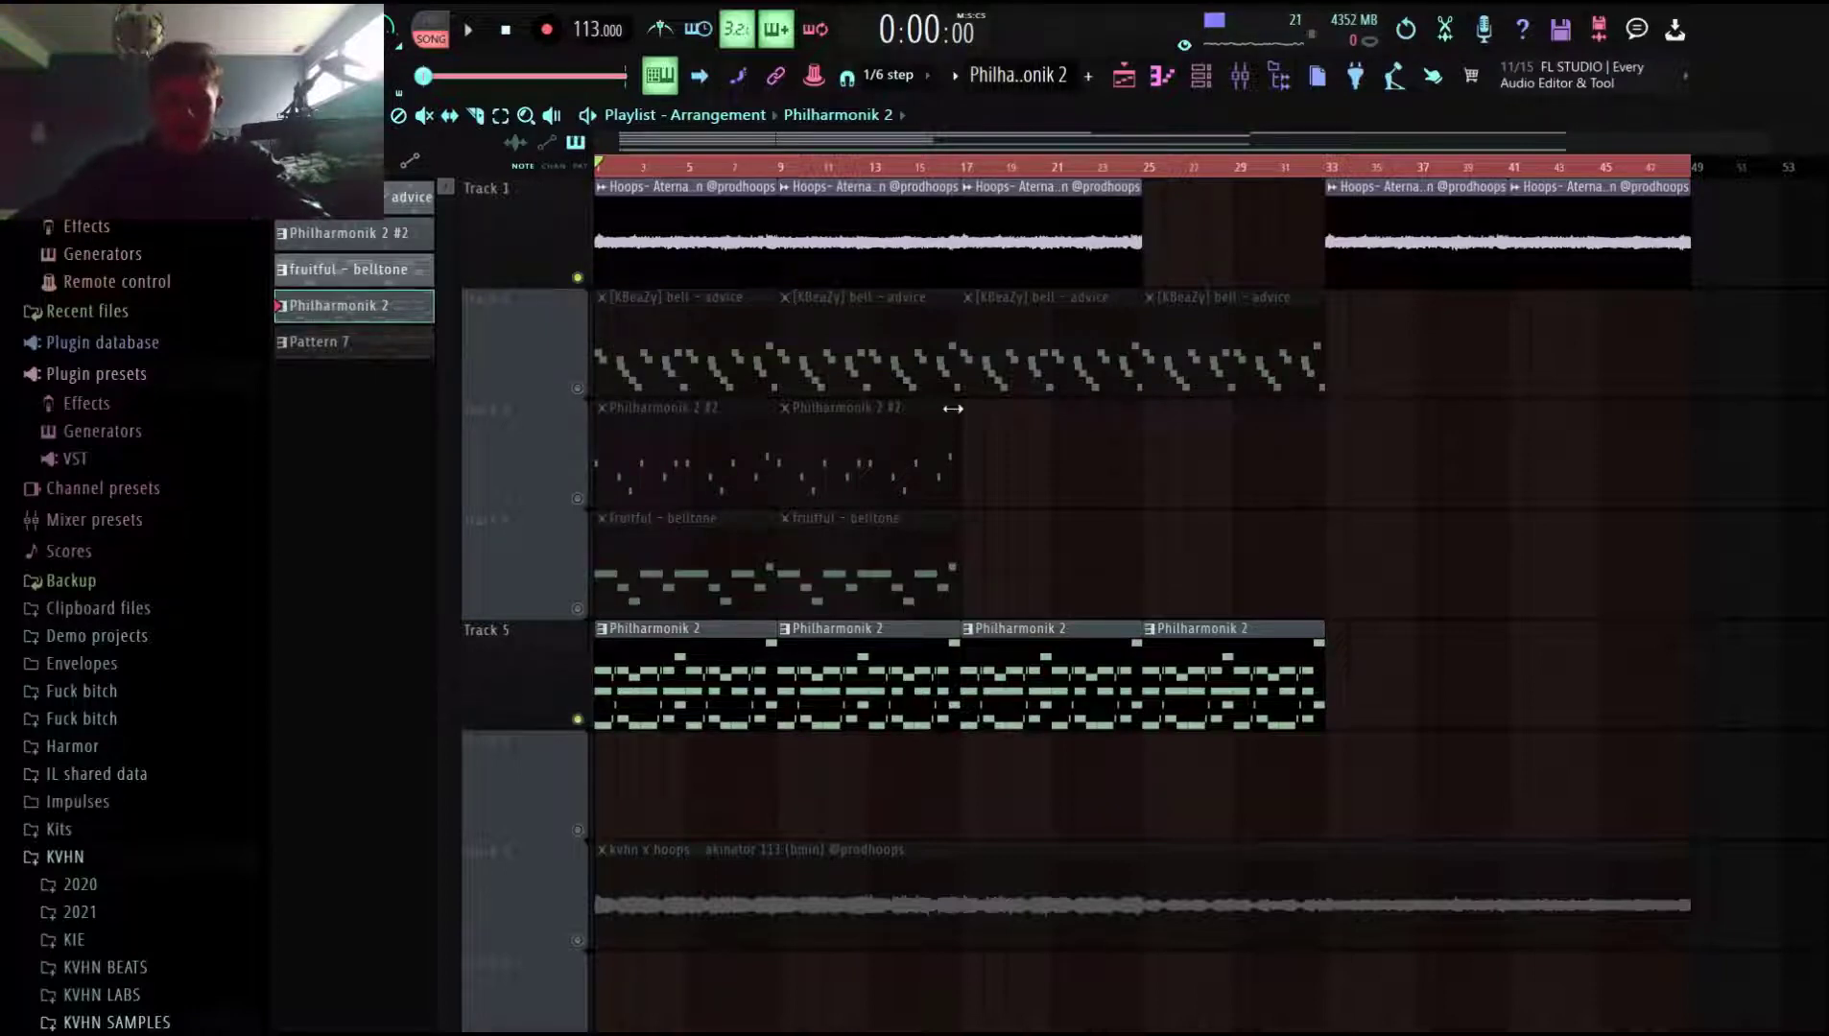
right_click(584, 503)
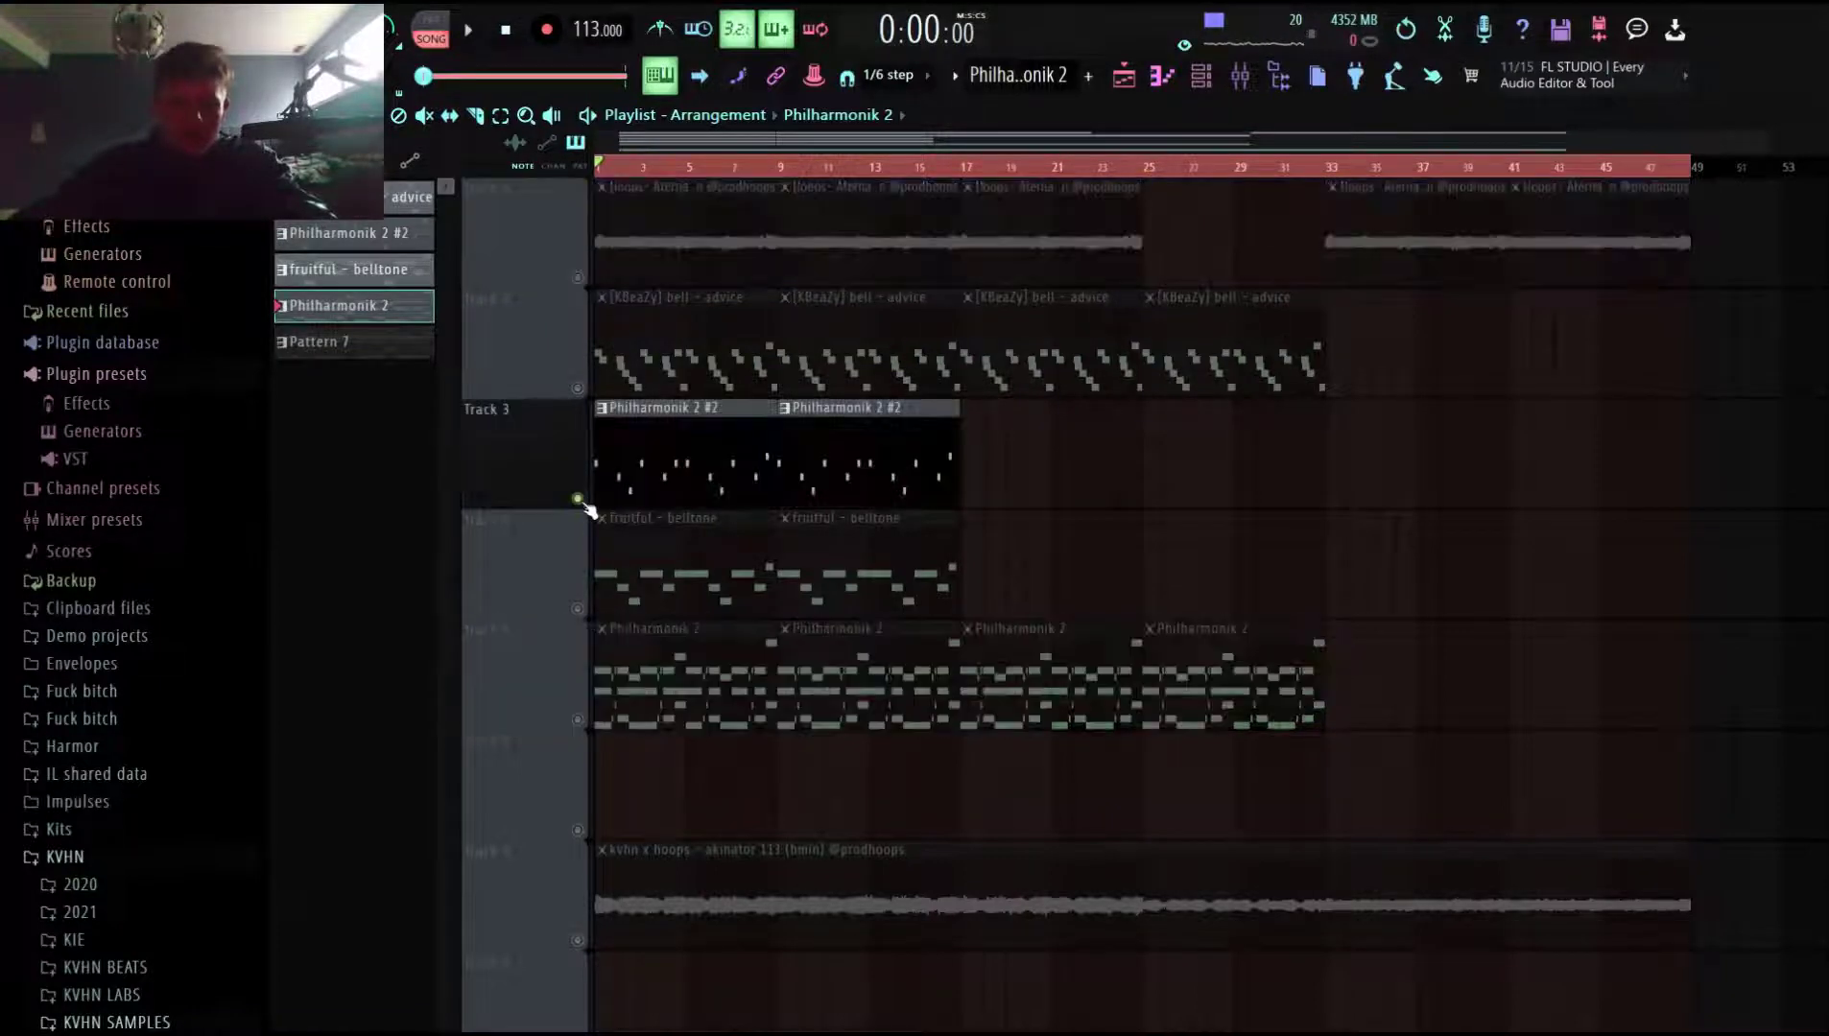
right_click(587, 281)
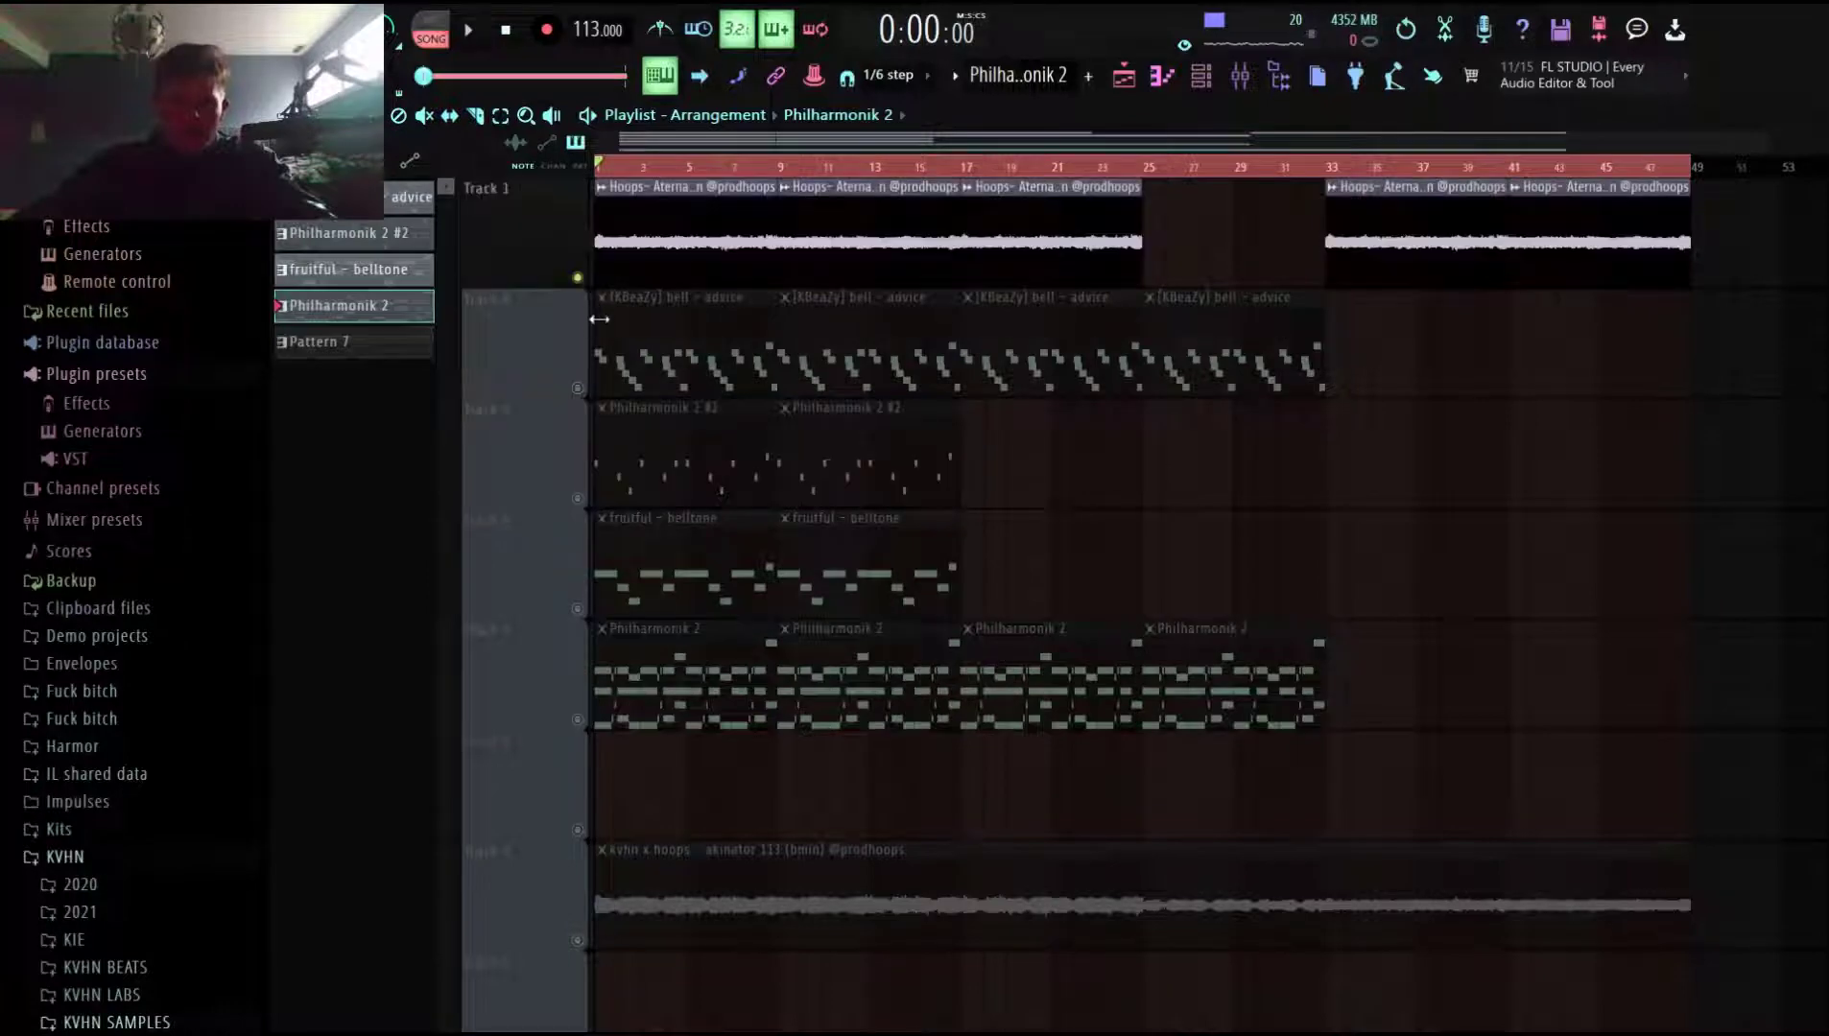
right_click(578, 389)
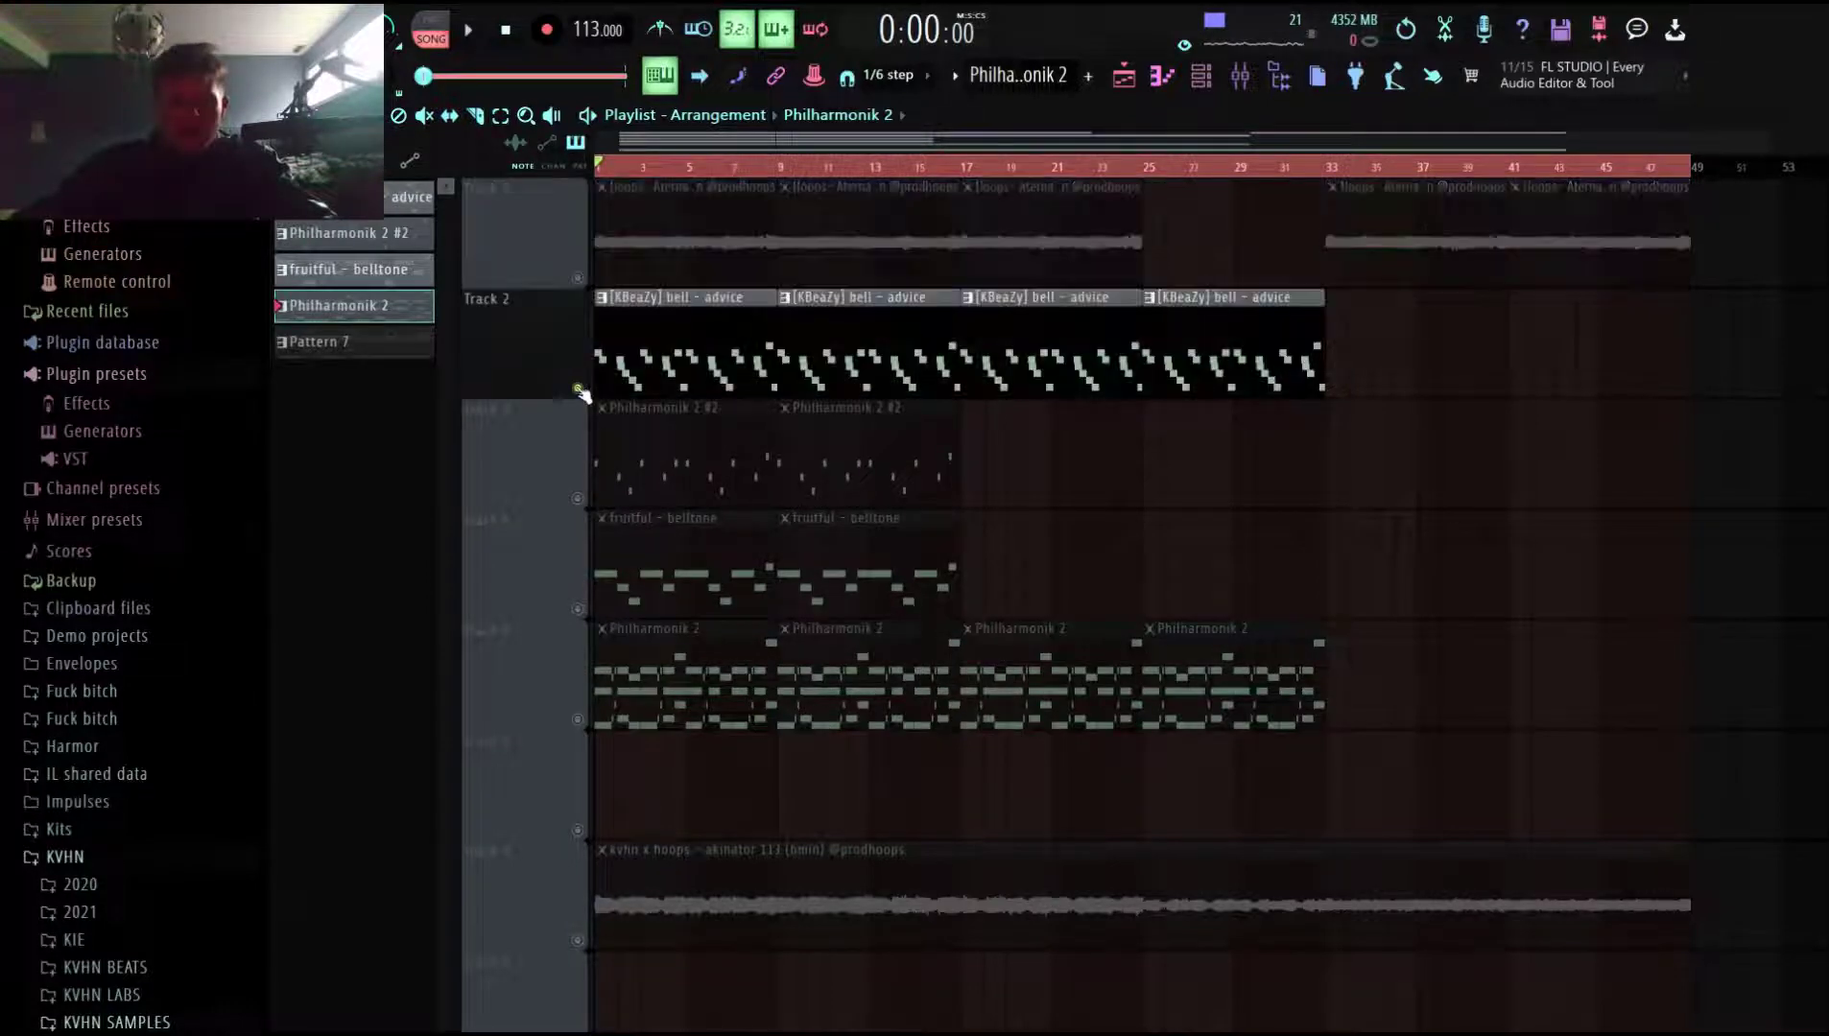
Solo Track 4's fruitful - belltone pattern and unmute Track 5's Philharmonik 2 pattern alongside it.
right_click(579, 610)
left_click(579, 720)
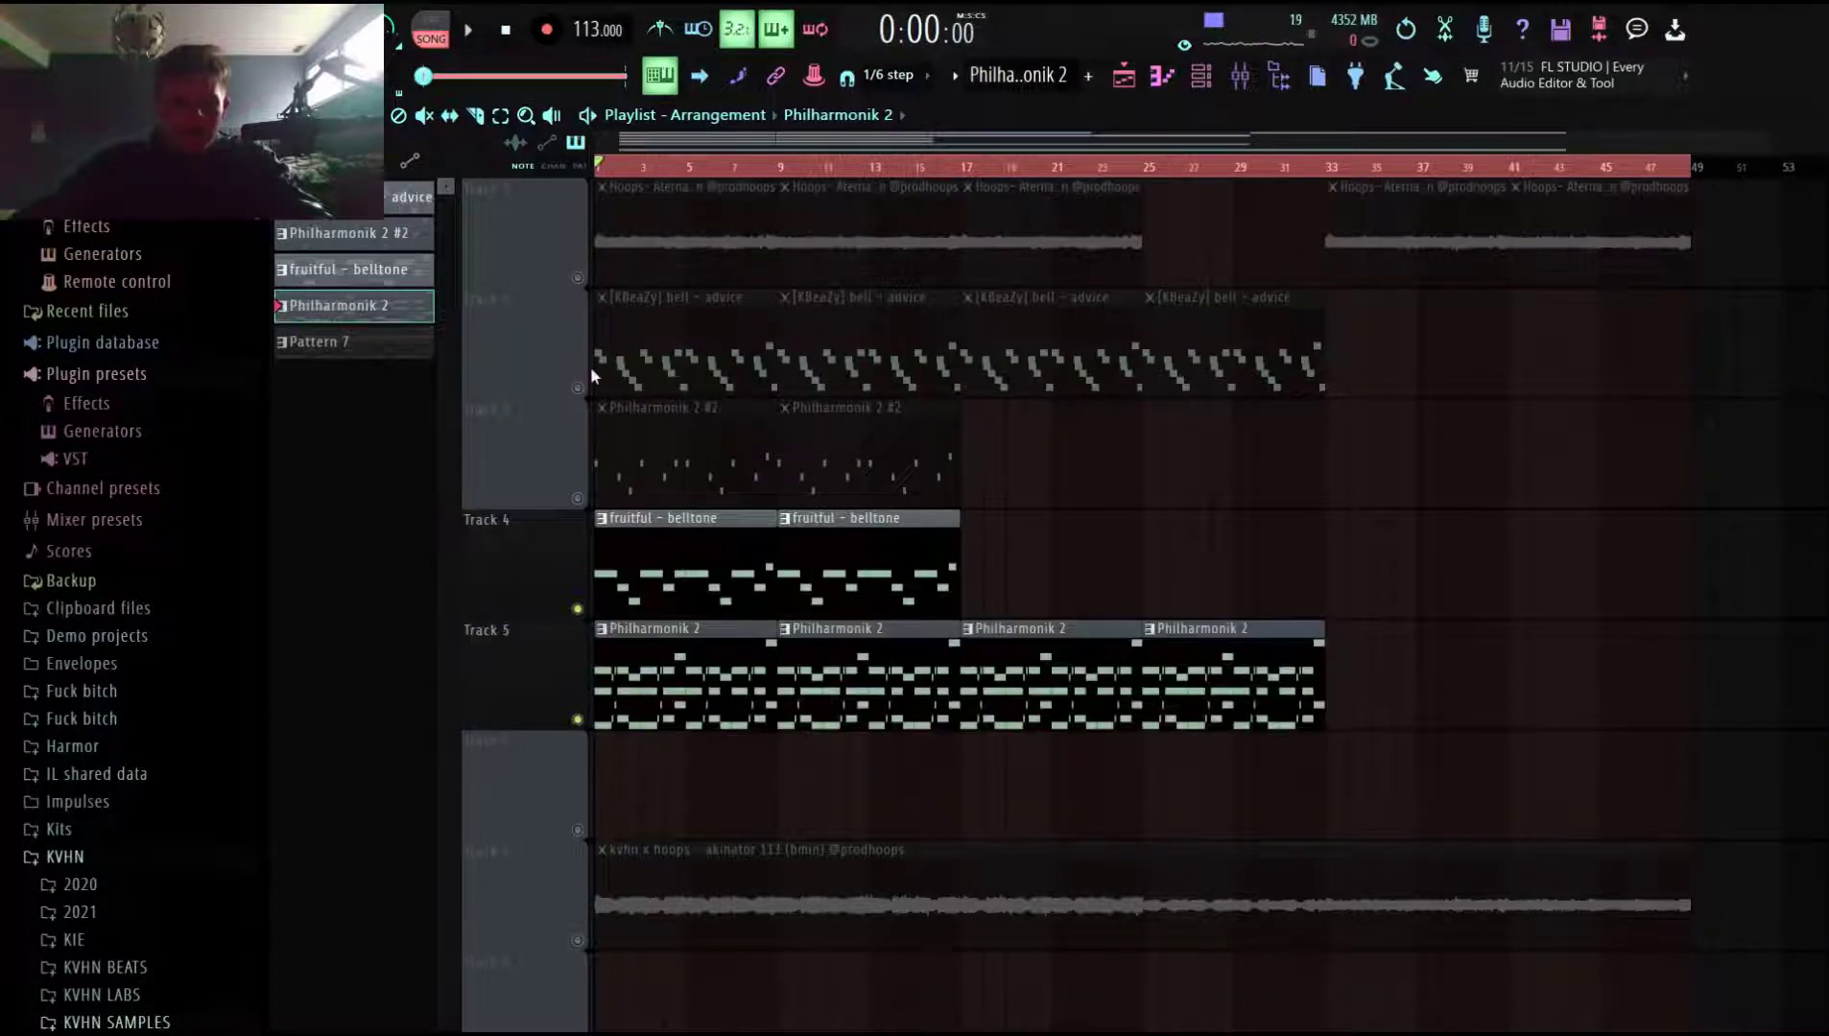
Unmute the Track 1 audio alongside Track 4's fruitful - belltone and Track 5's Philharmonik 2 patterns.
left_click(578, 279)
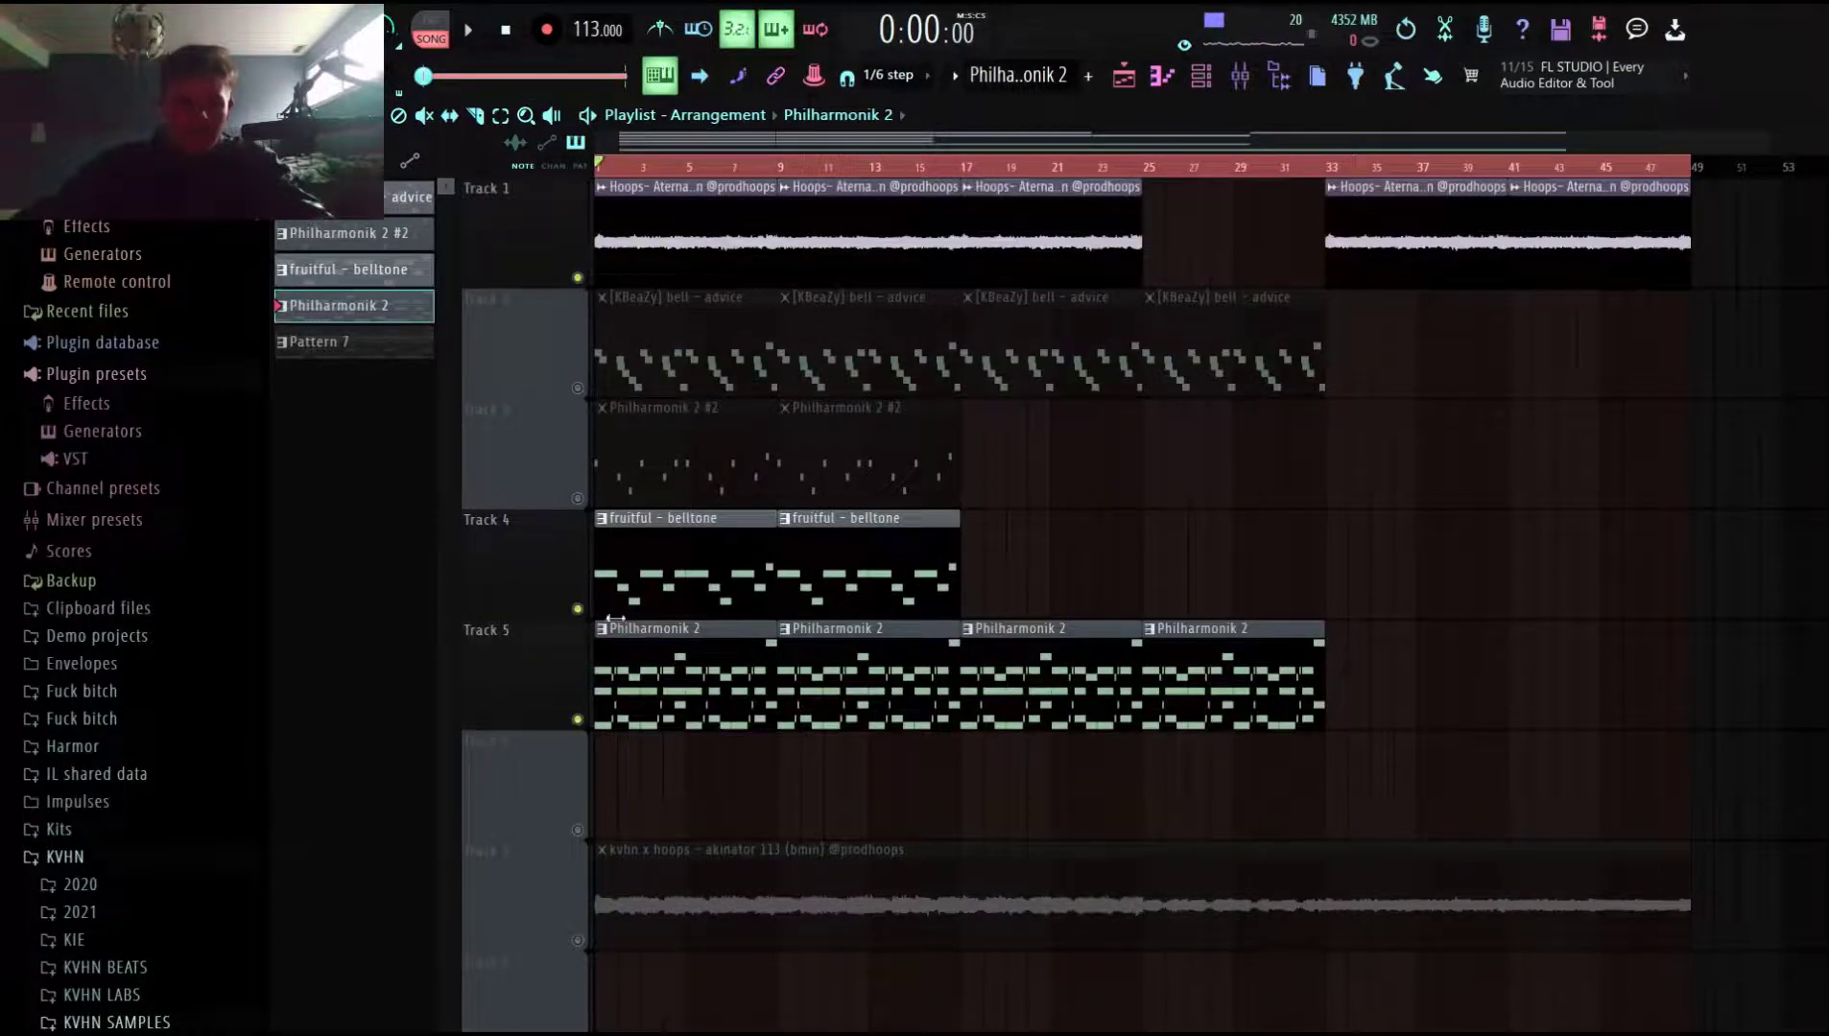
right_click(578, 602)
left_click(1125, 609)
Solo Track 4 and show its fruitful - belltone notes in the piano roll during playback.
left_click(579, 609, "ctrl")
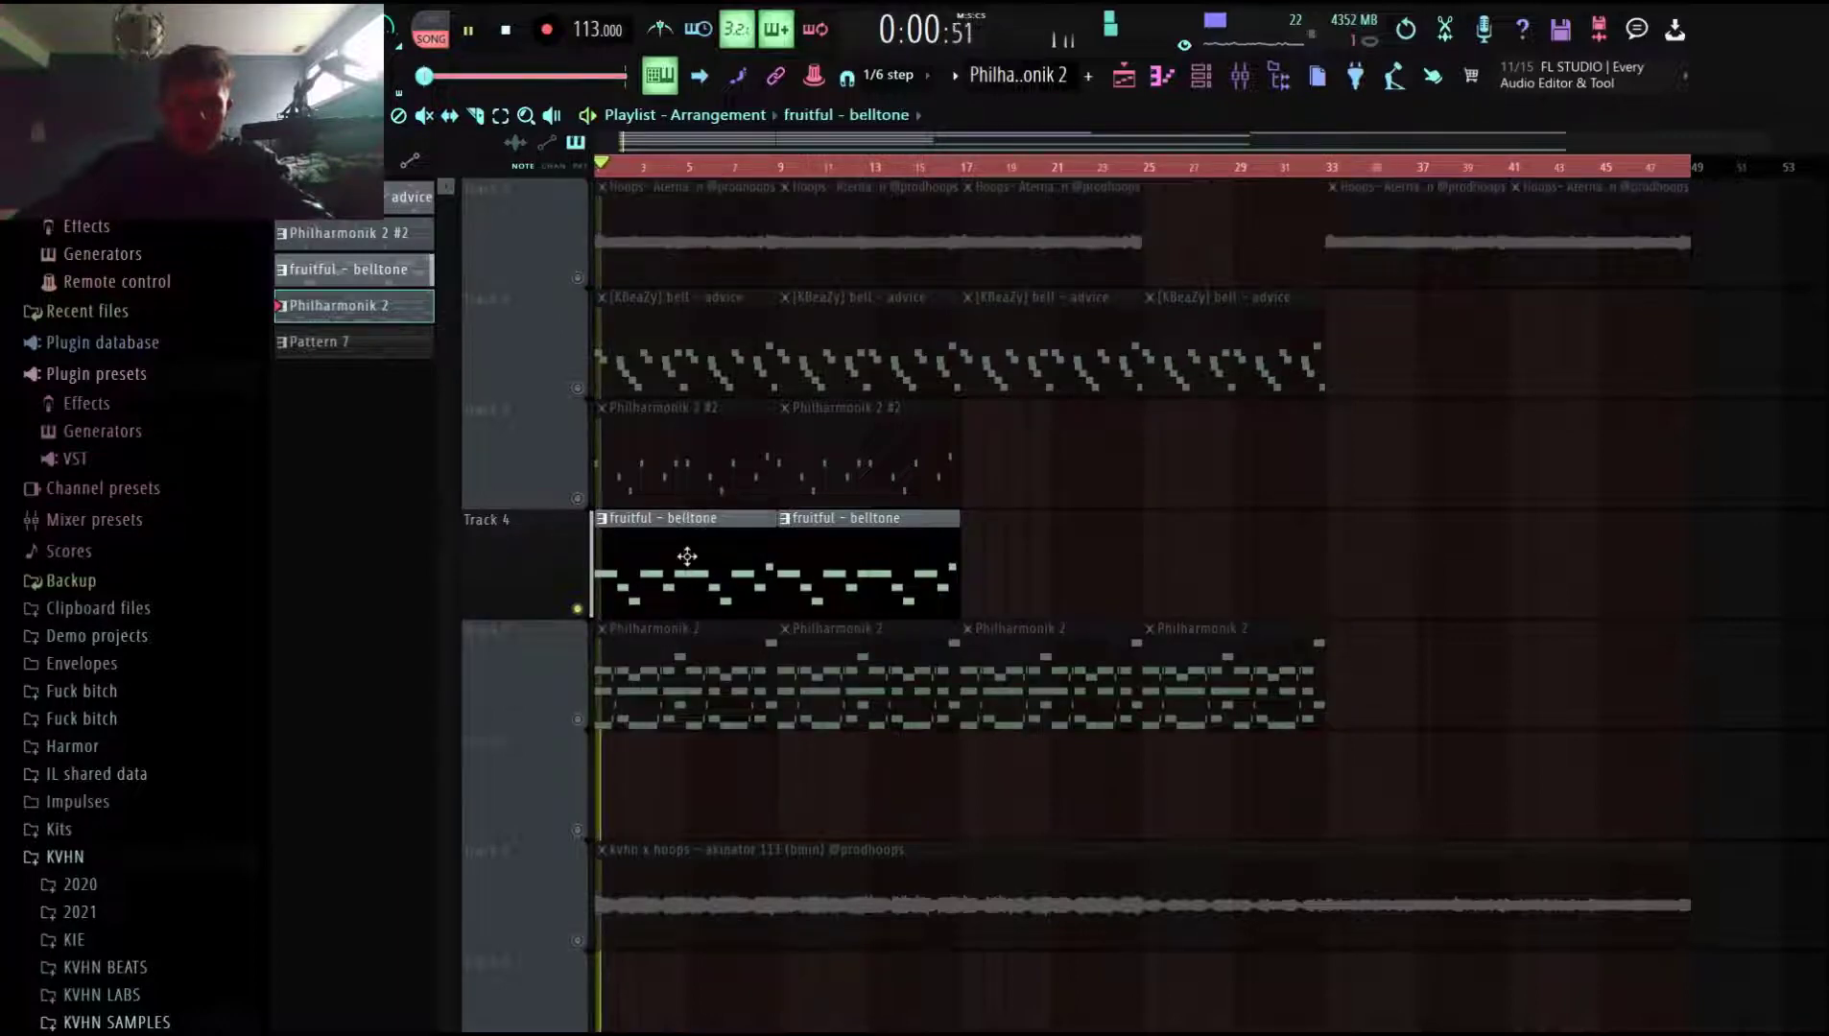
double_click(688, 519)
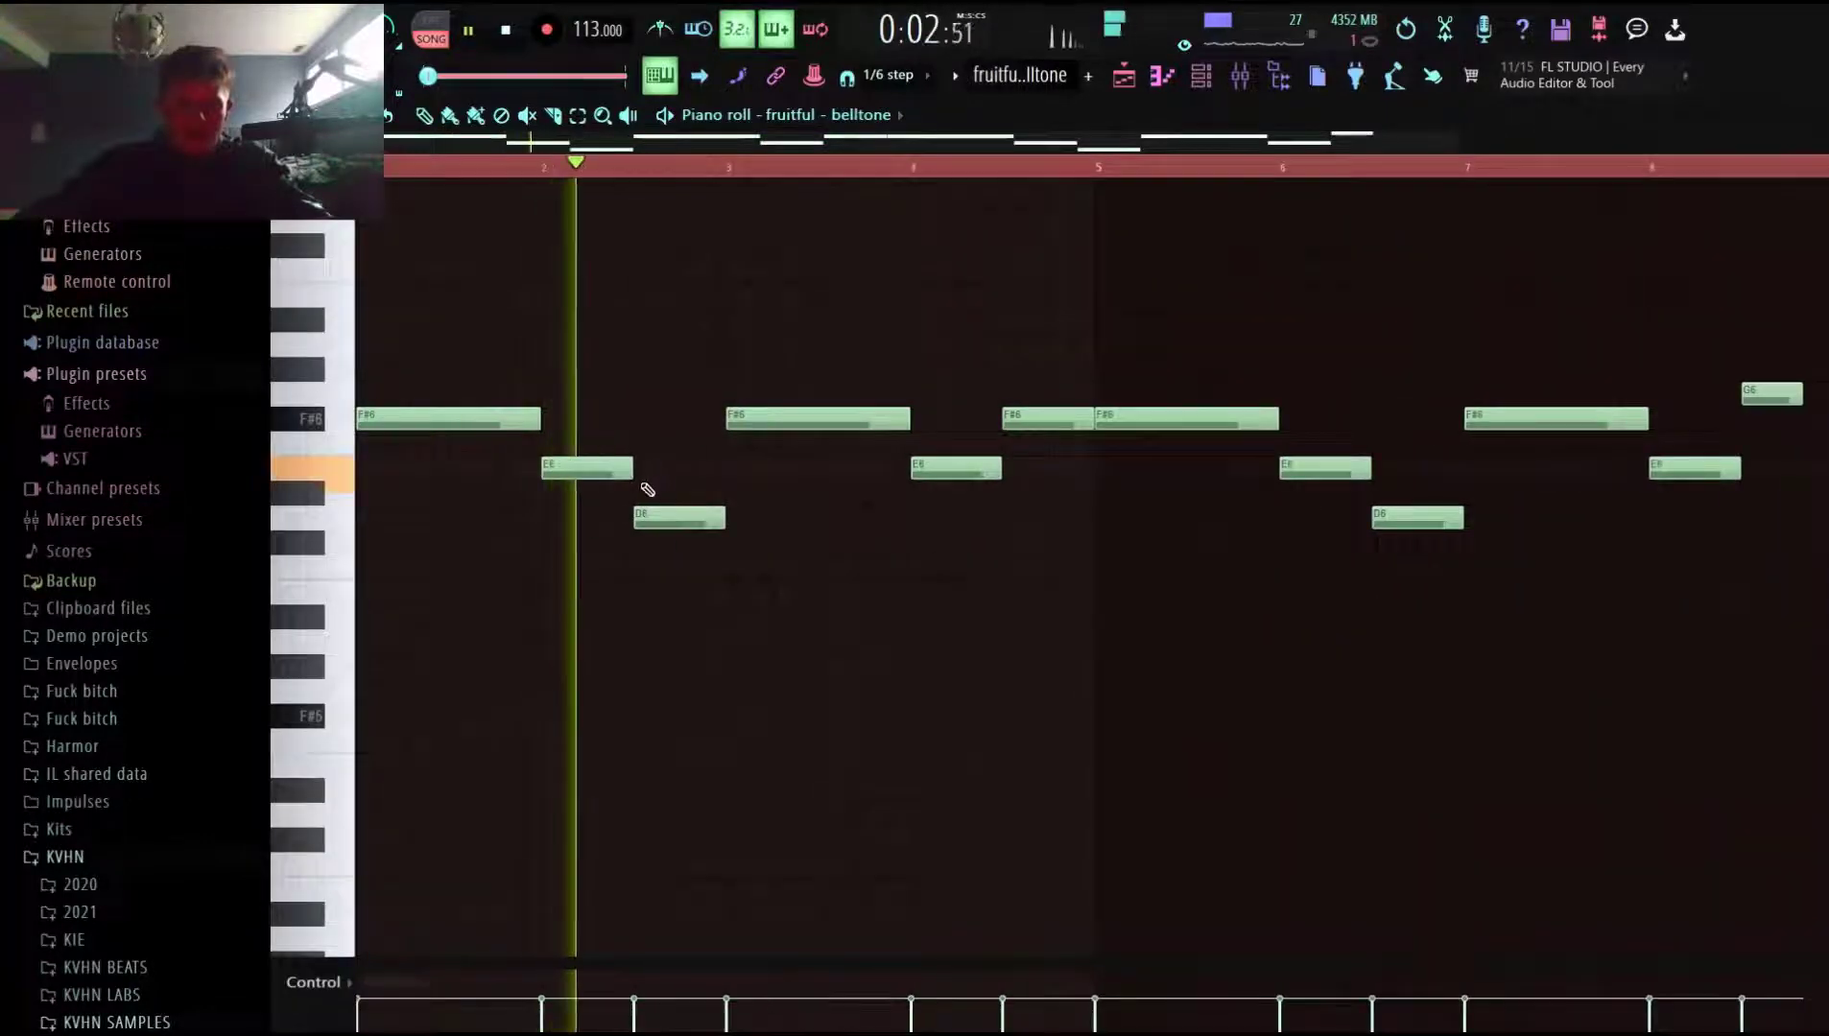
key("space")
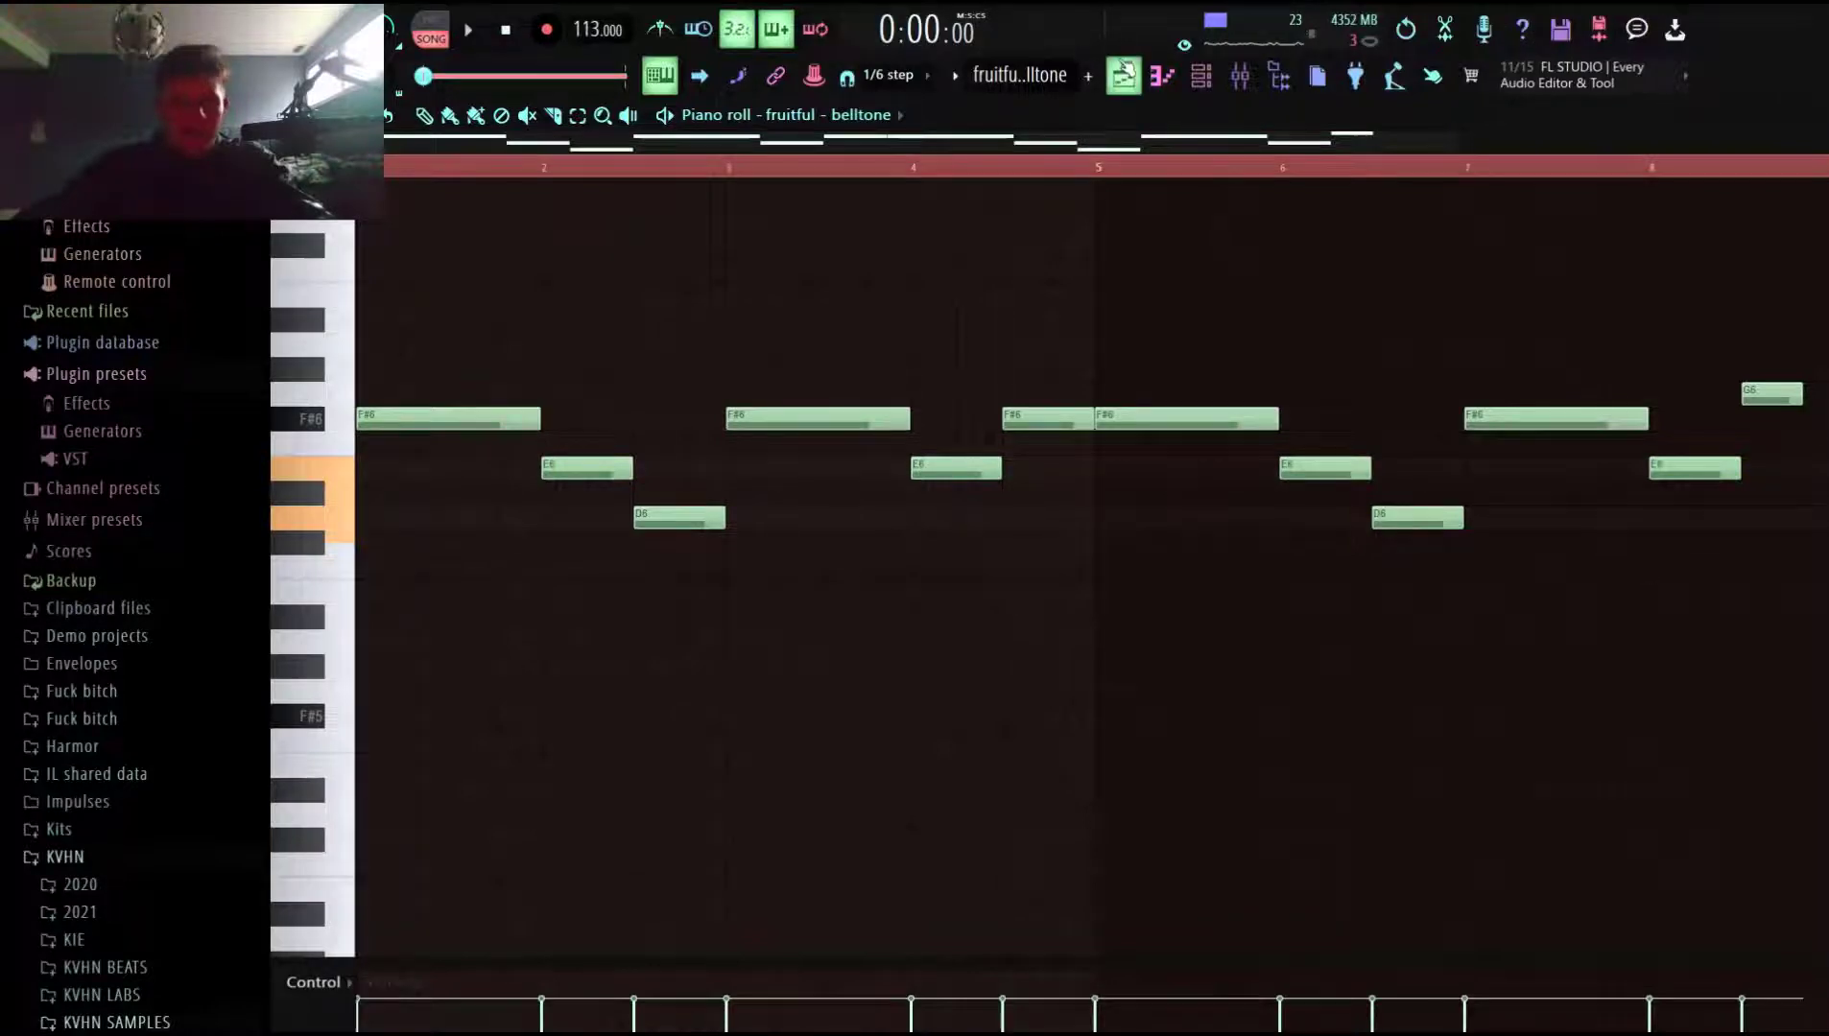
Solo Track 3 in the playlist and open the Philharmonik 2 #2 instrument to view its loaded patch.
left_click(1124, 76)
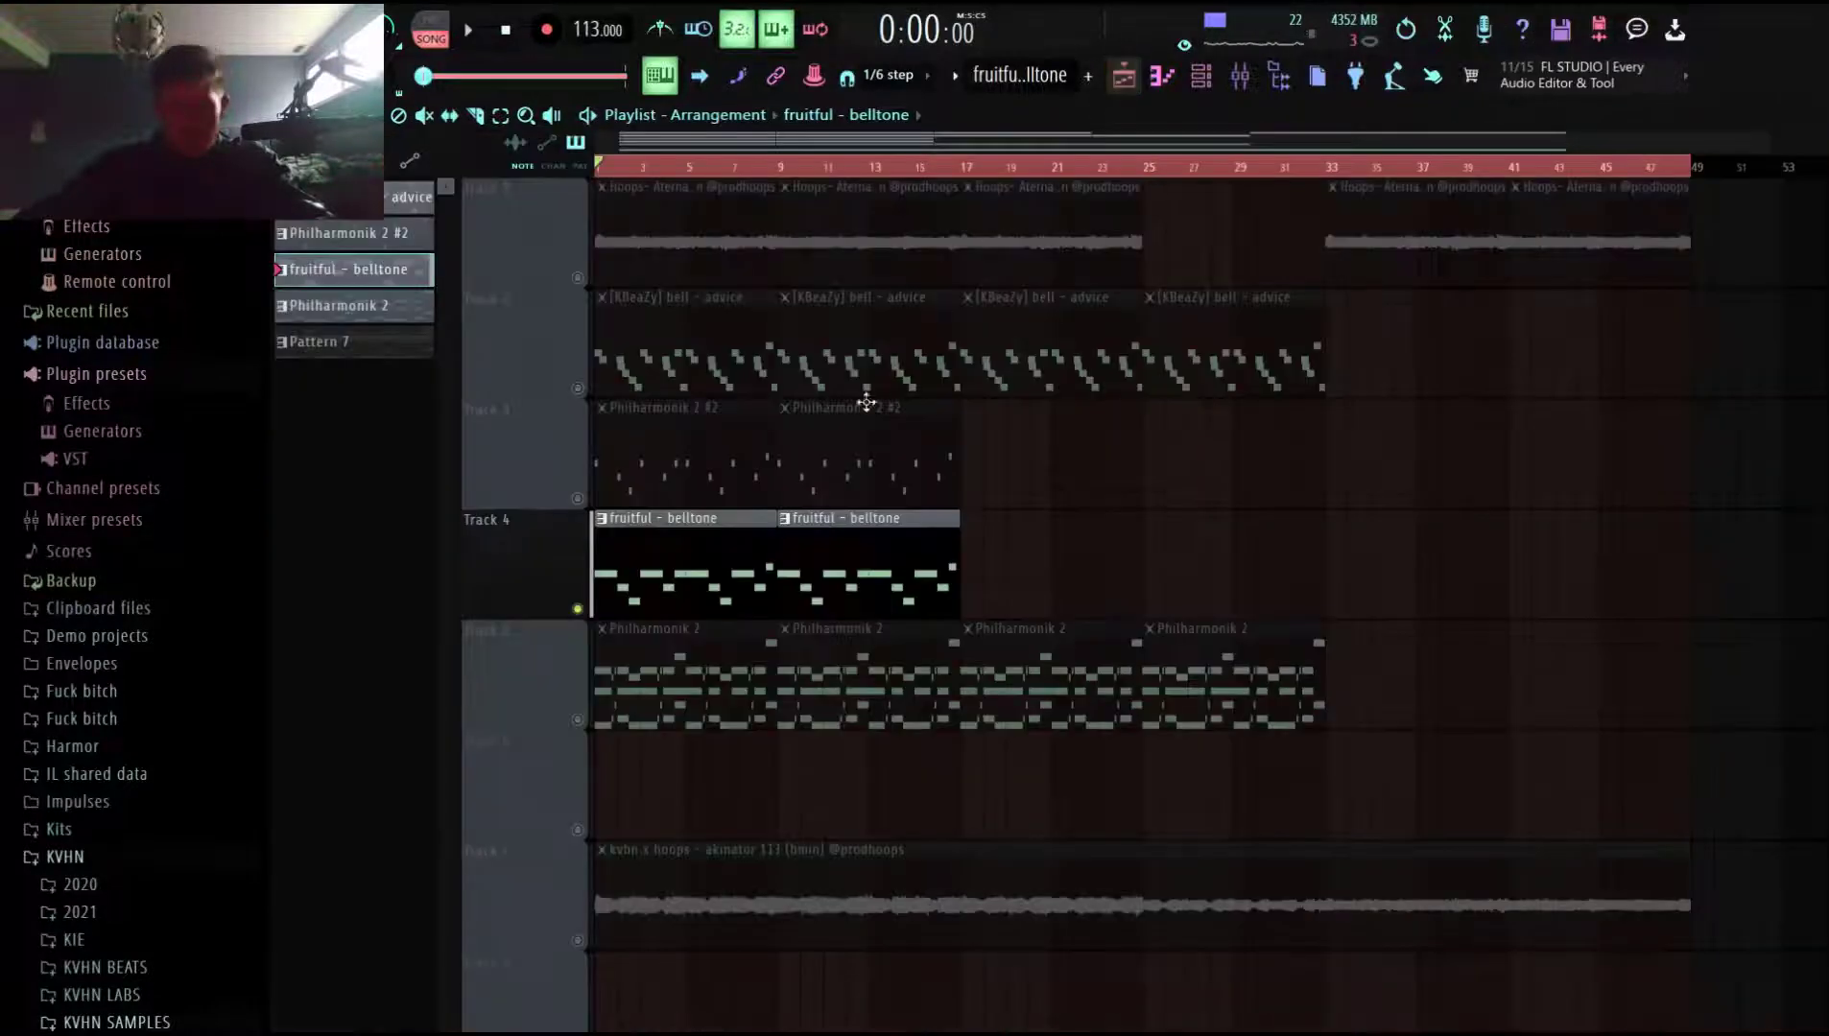
left_click(588, 493)
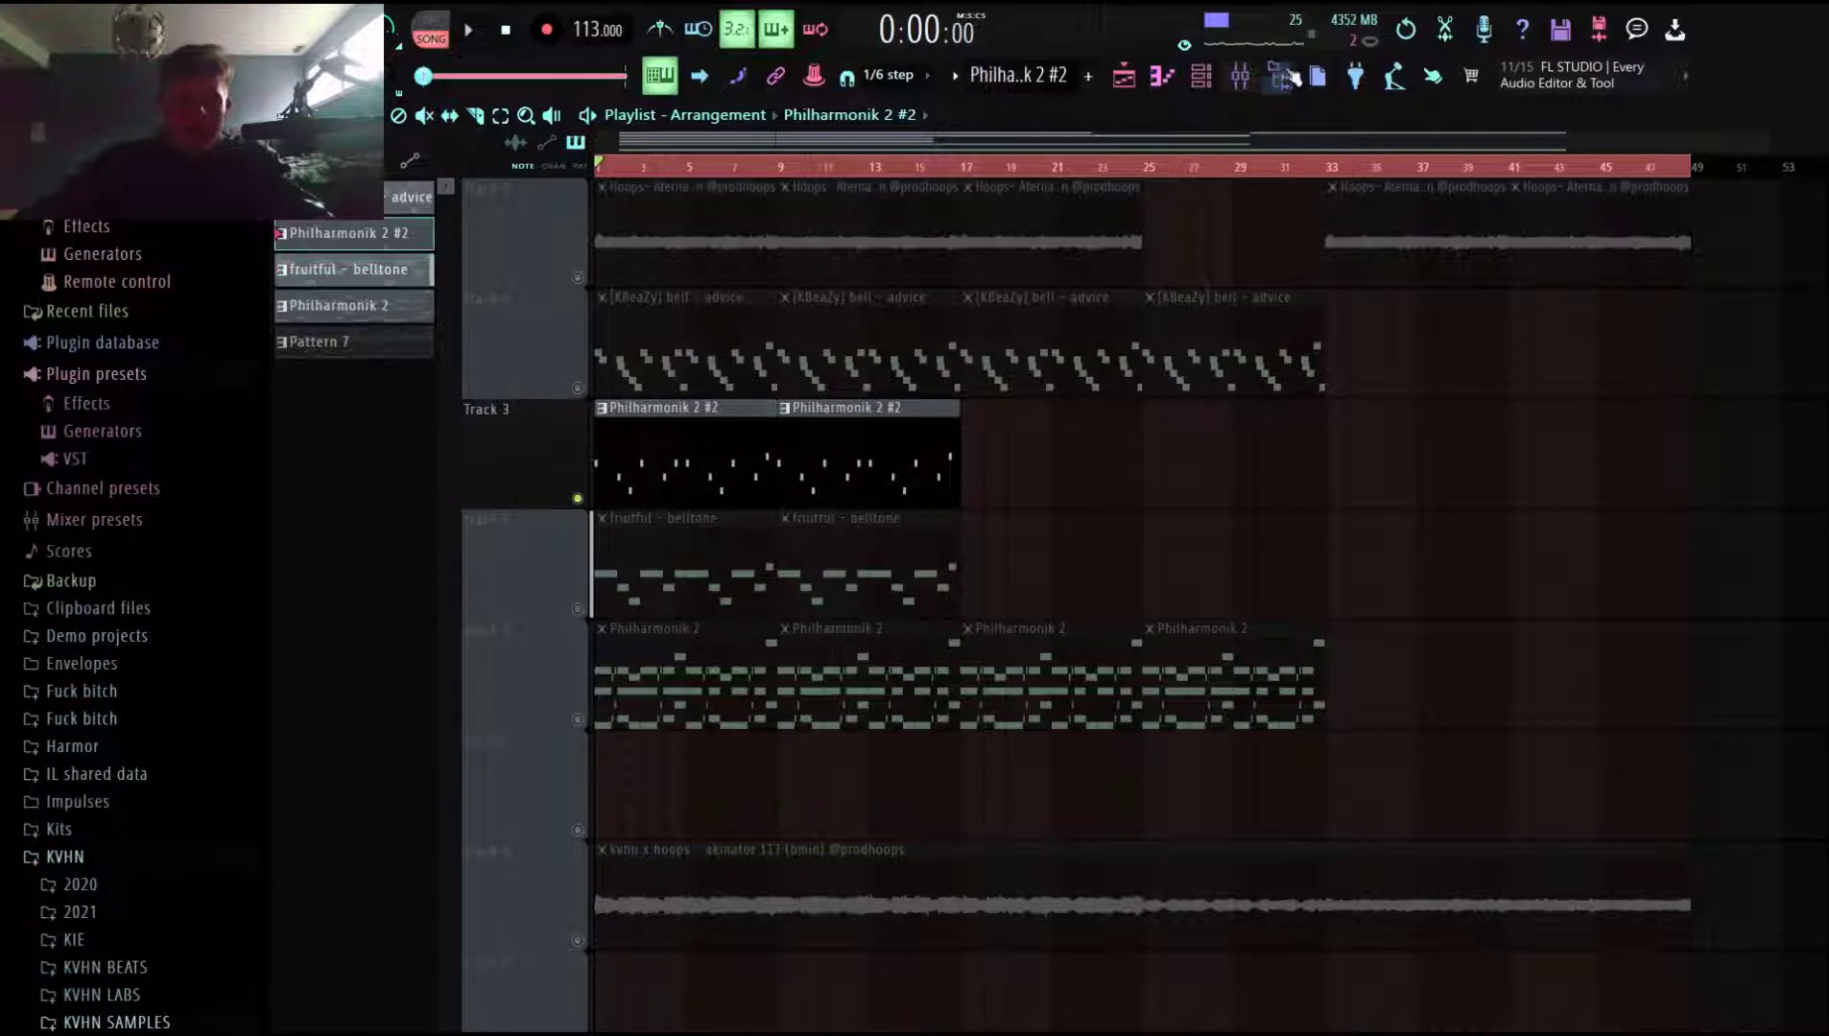
left_click(1218, 79)
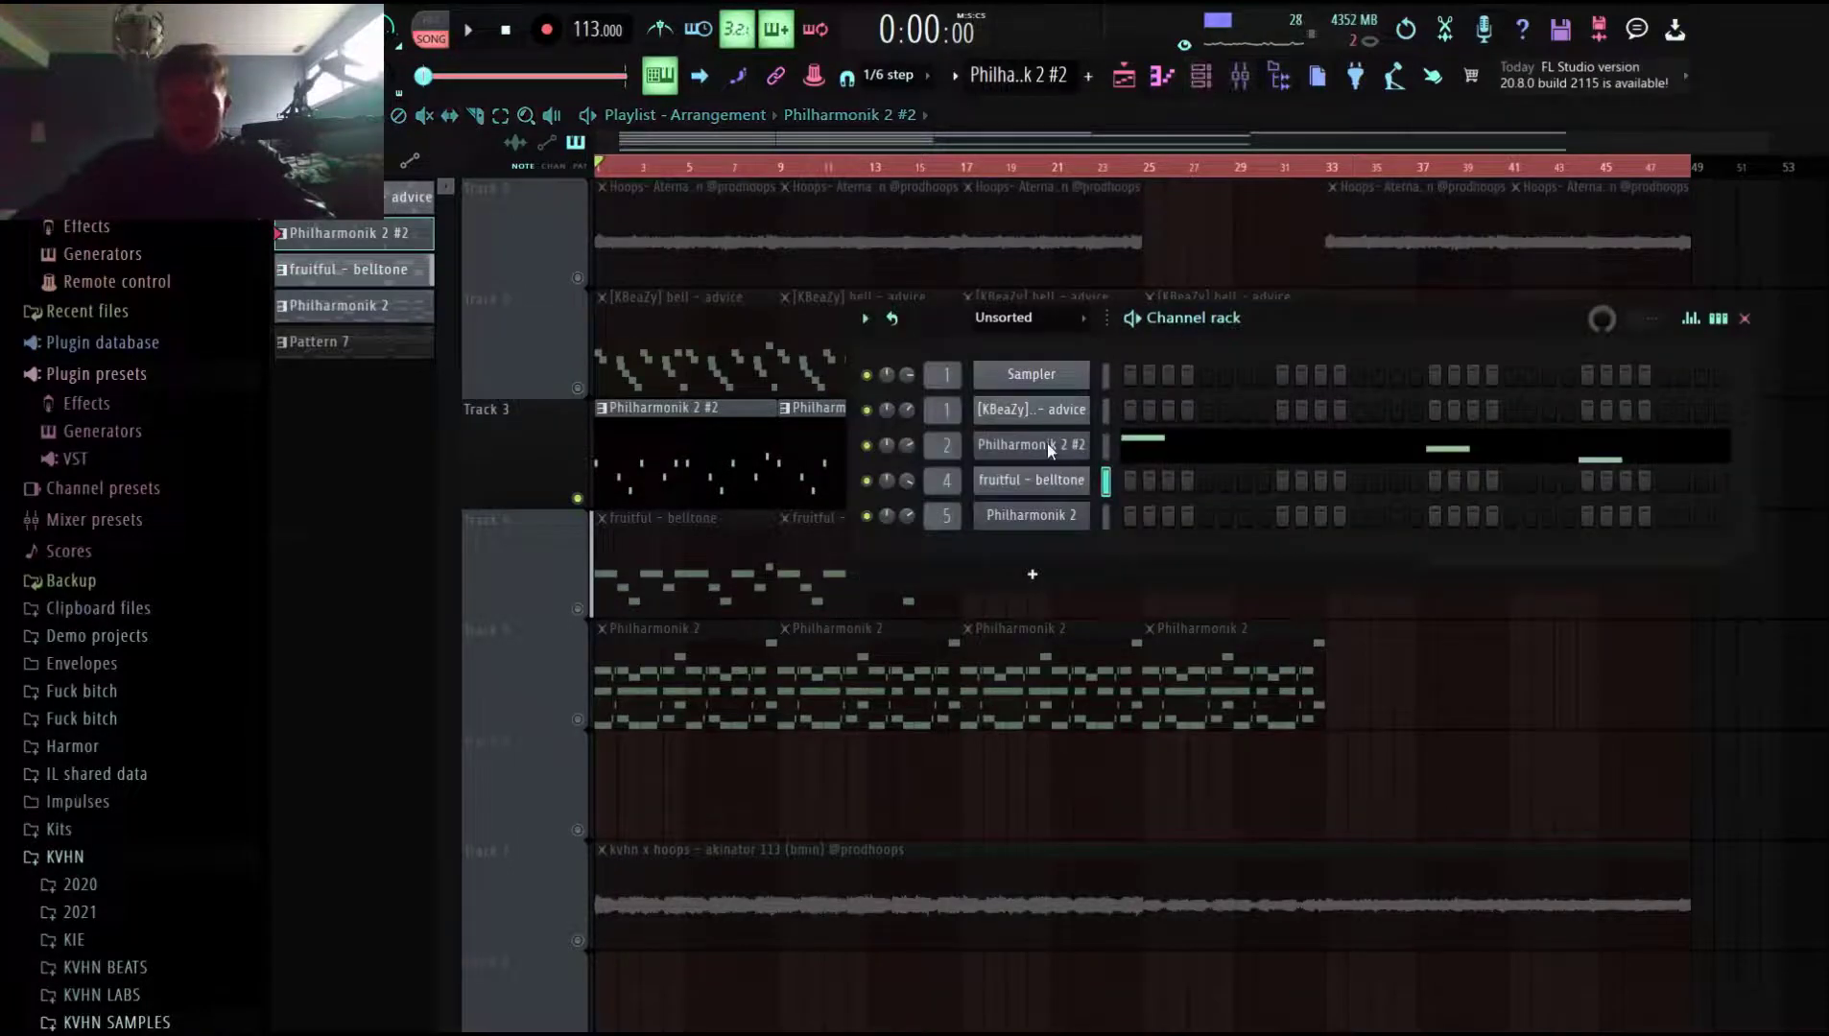
left_click(1047, 445)
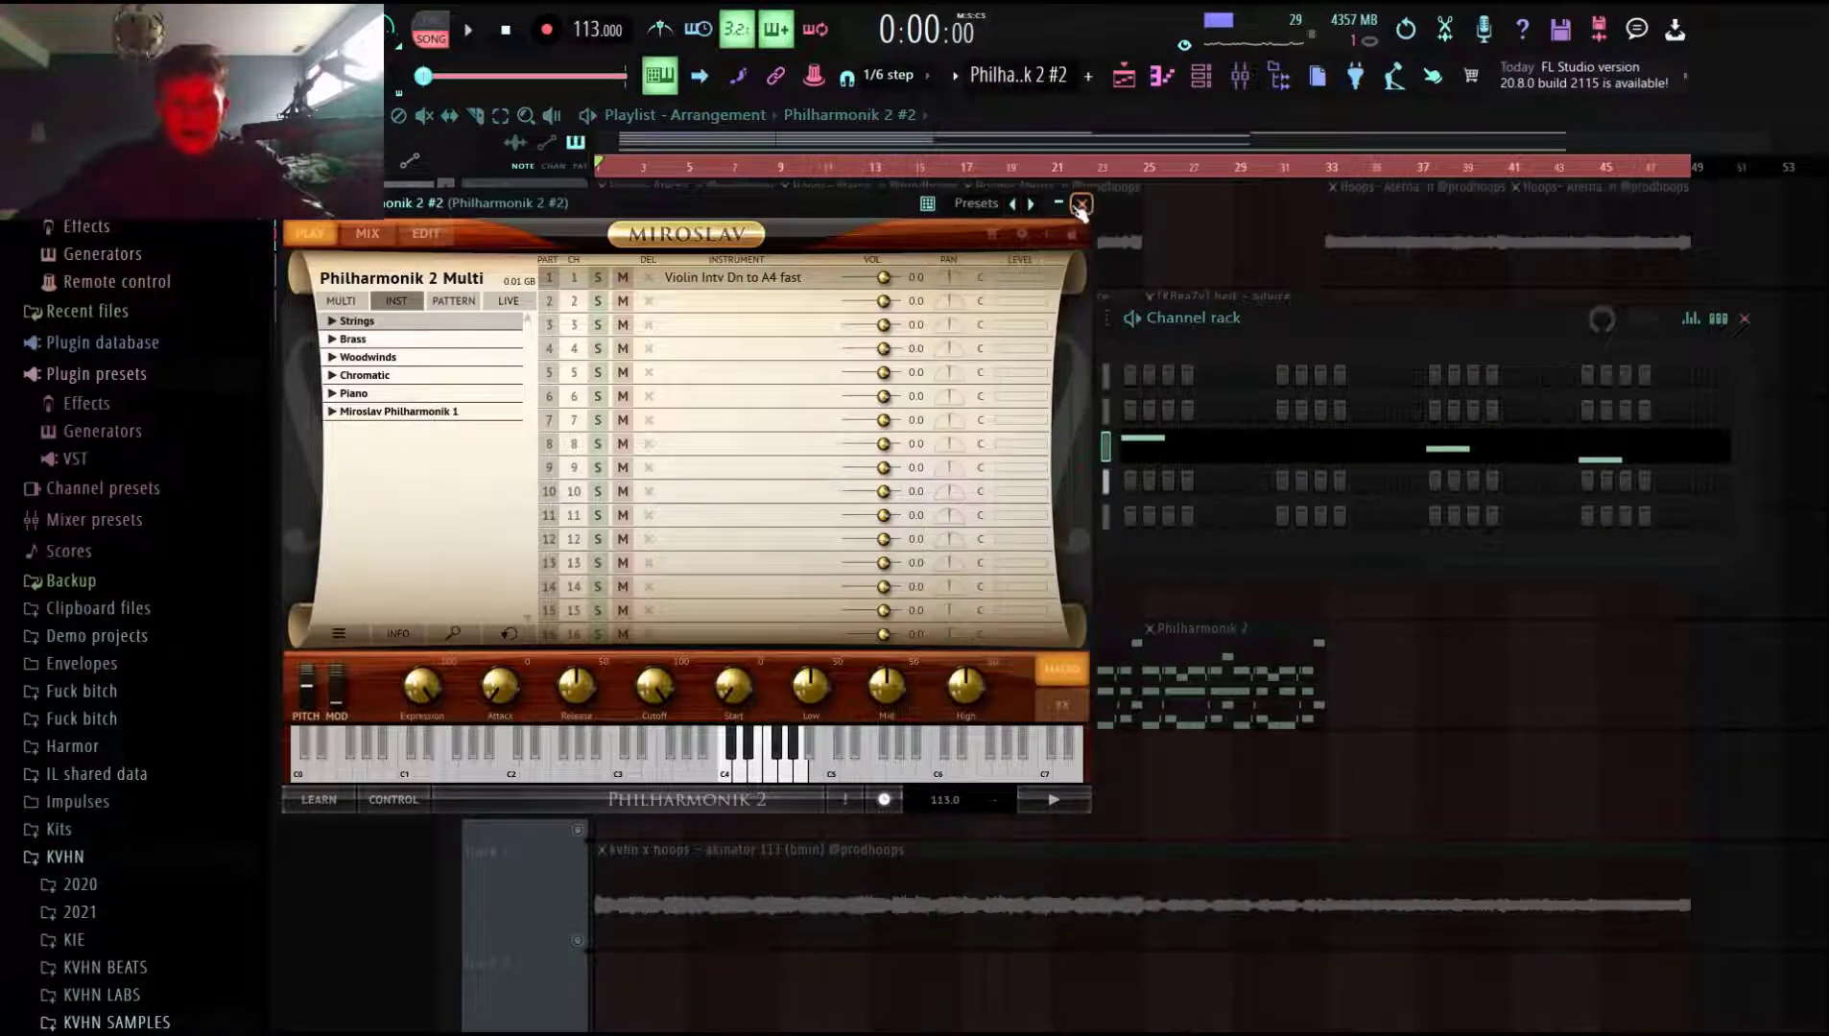
Open the Philharmonik 2 #2 notes, try and remove a long G6 in bar 1, and play the pattern in pattern mode.
left_click(1282, 458)
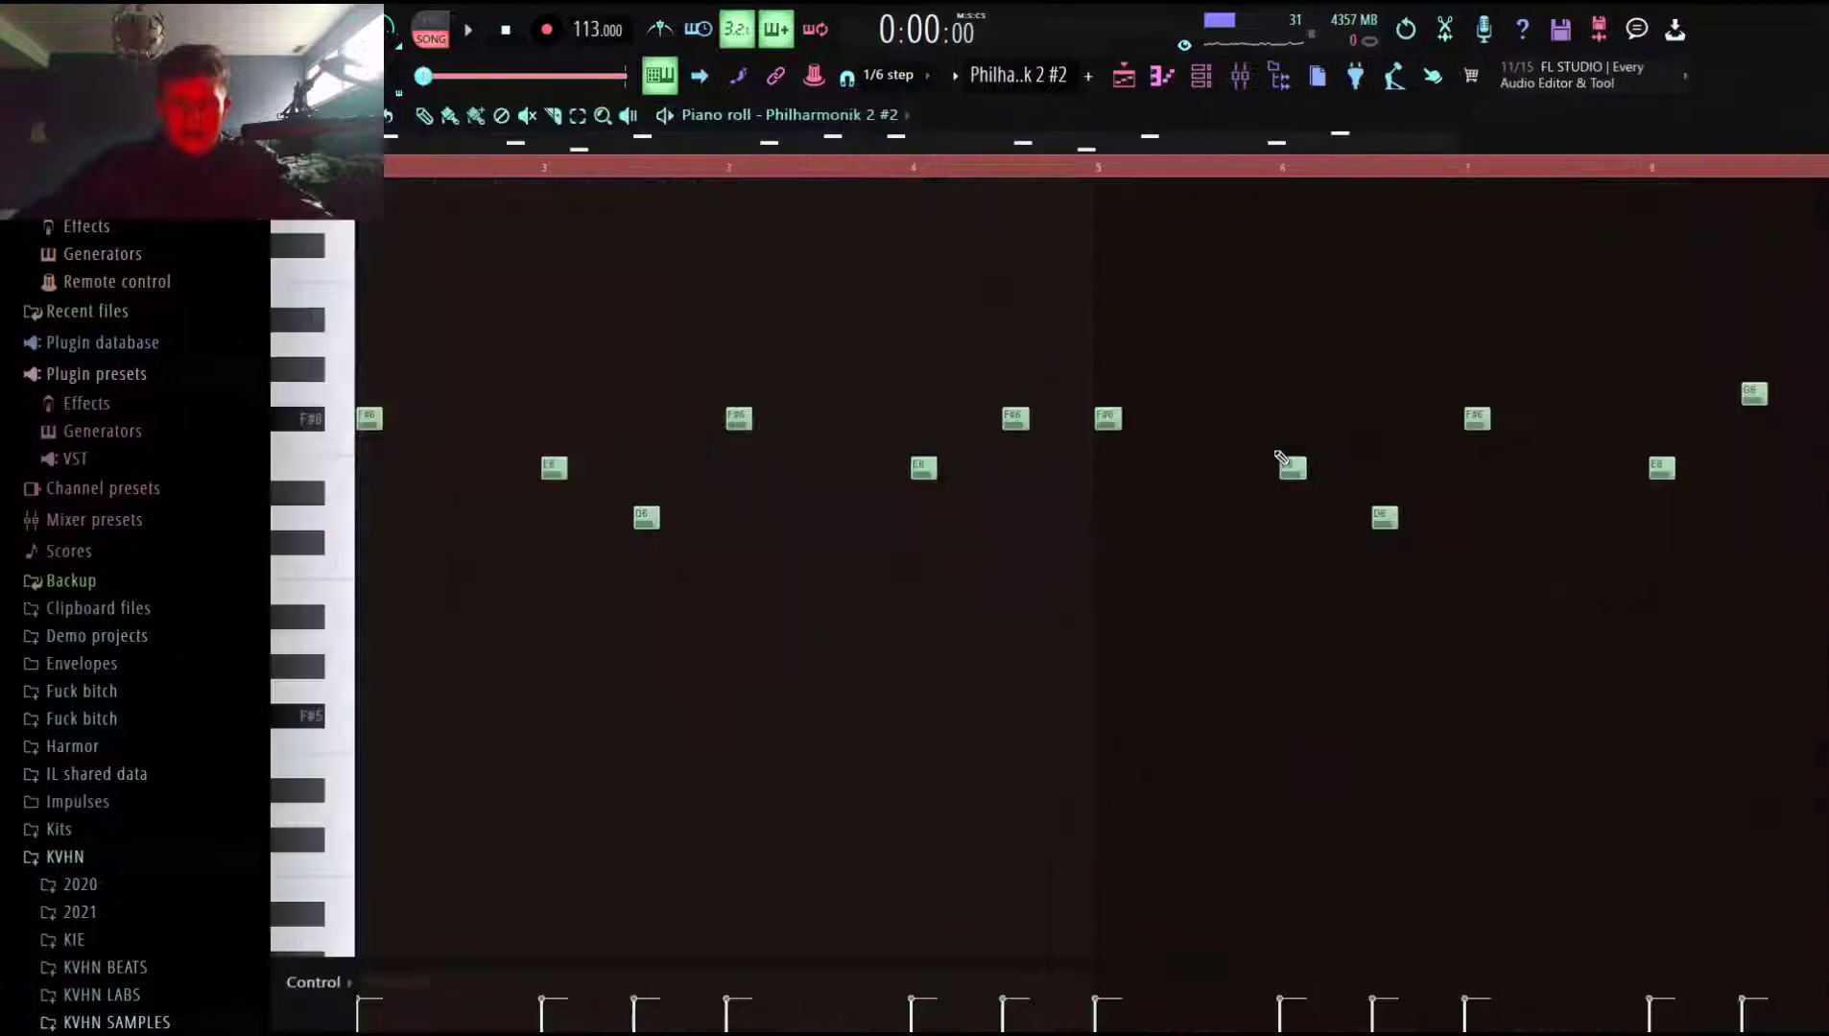
left_click(446, 483)
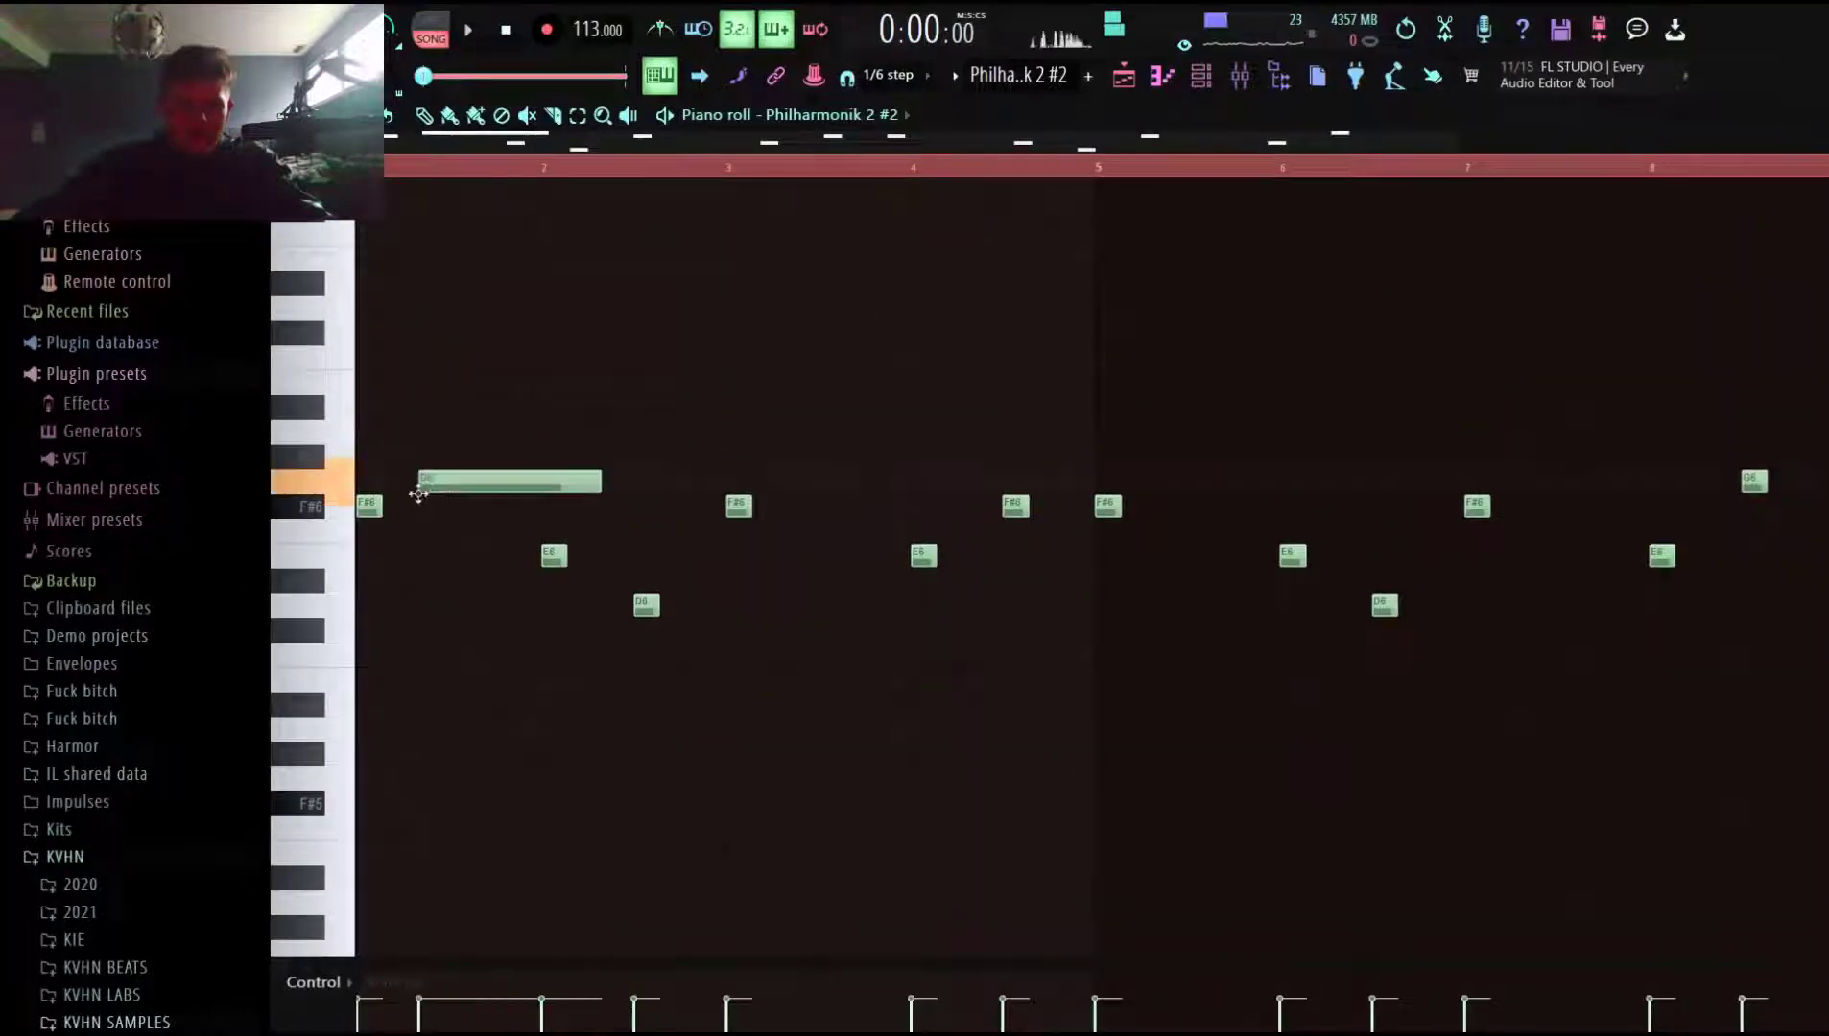
right_click(477, 491)
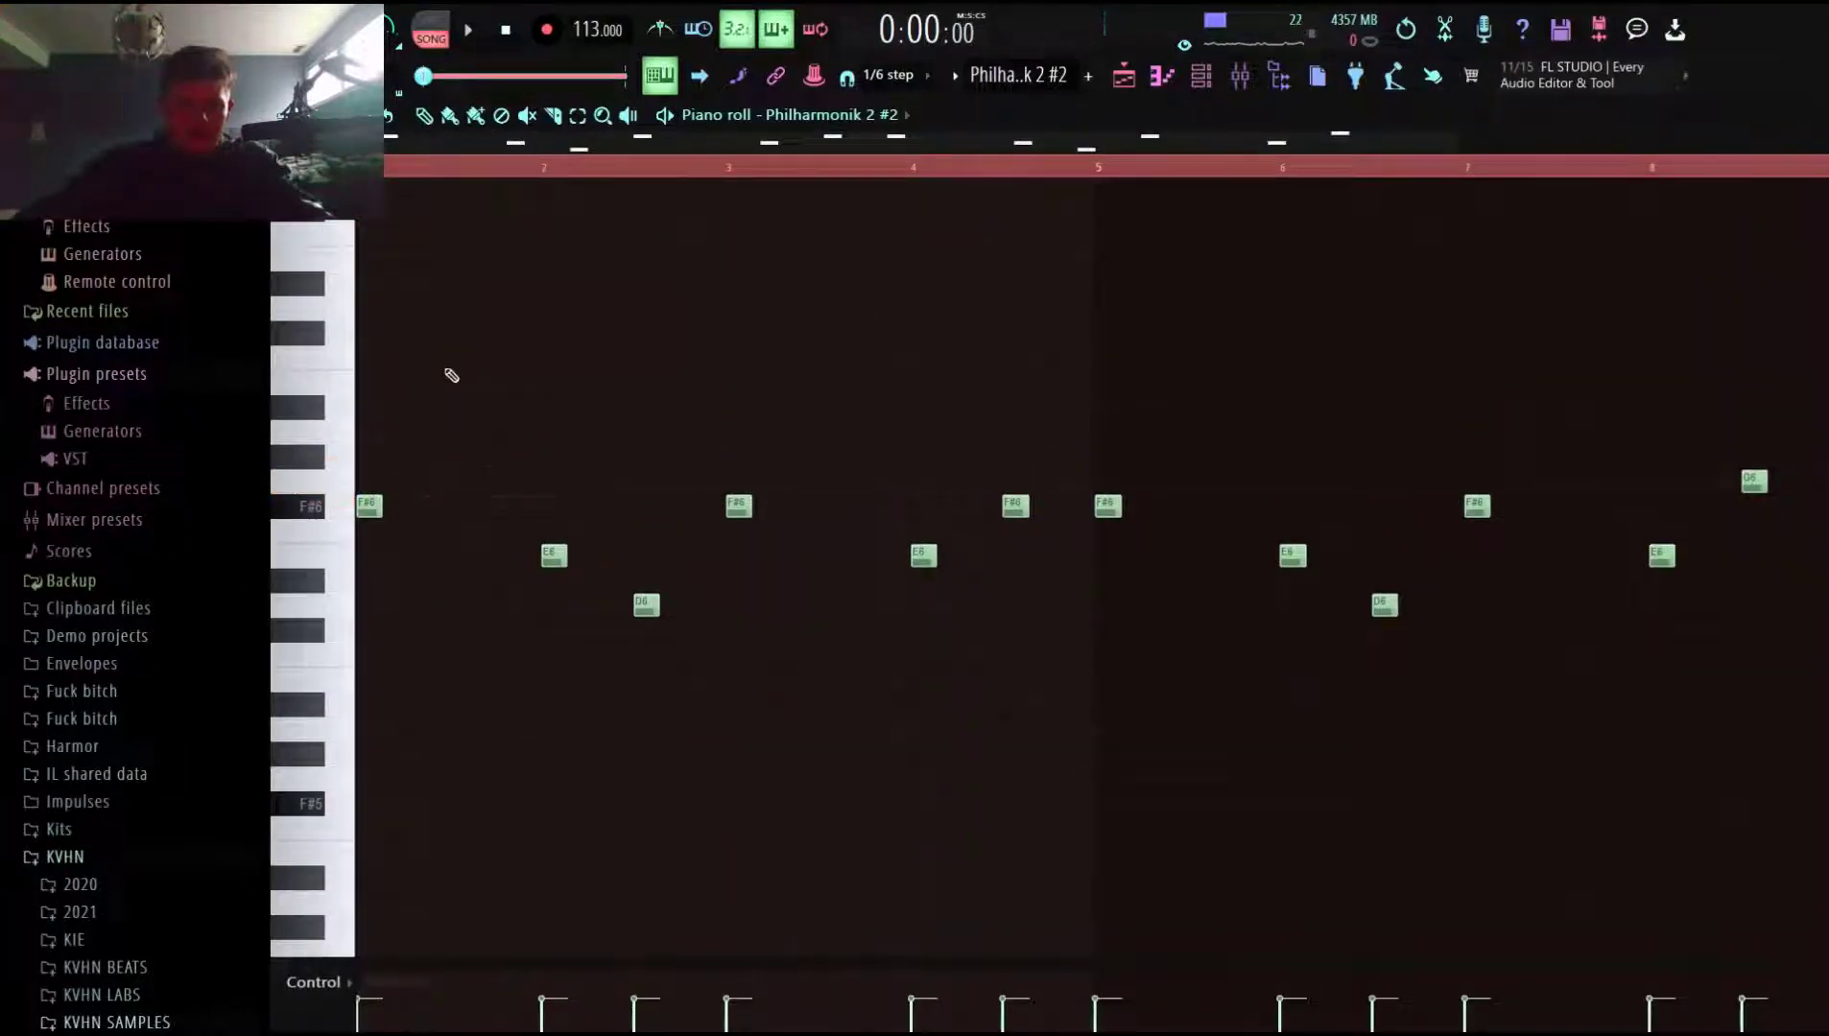
left_click(432, 38)
scroll(1006, 410, "down", 2)
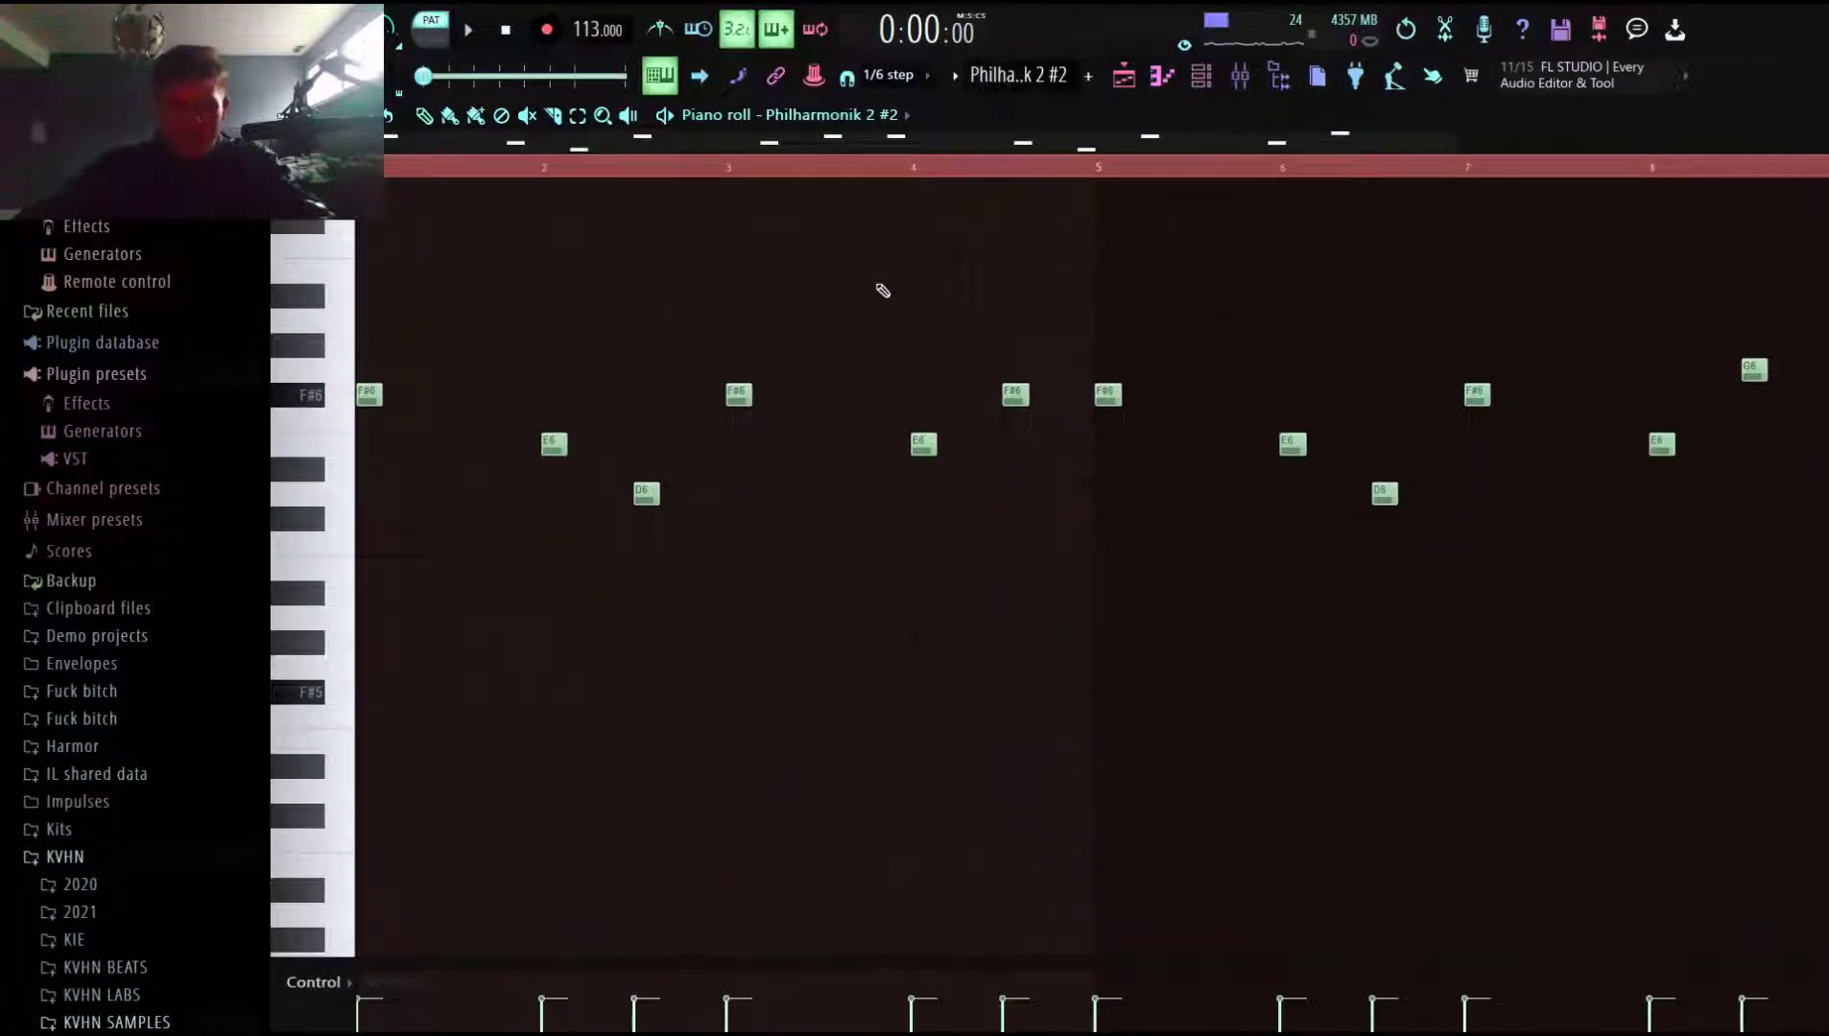
key("space")
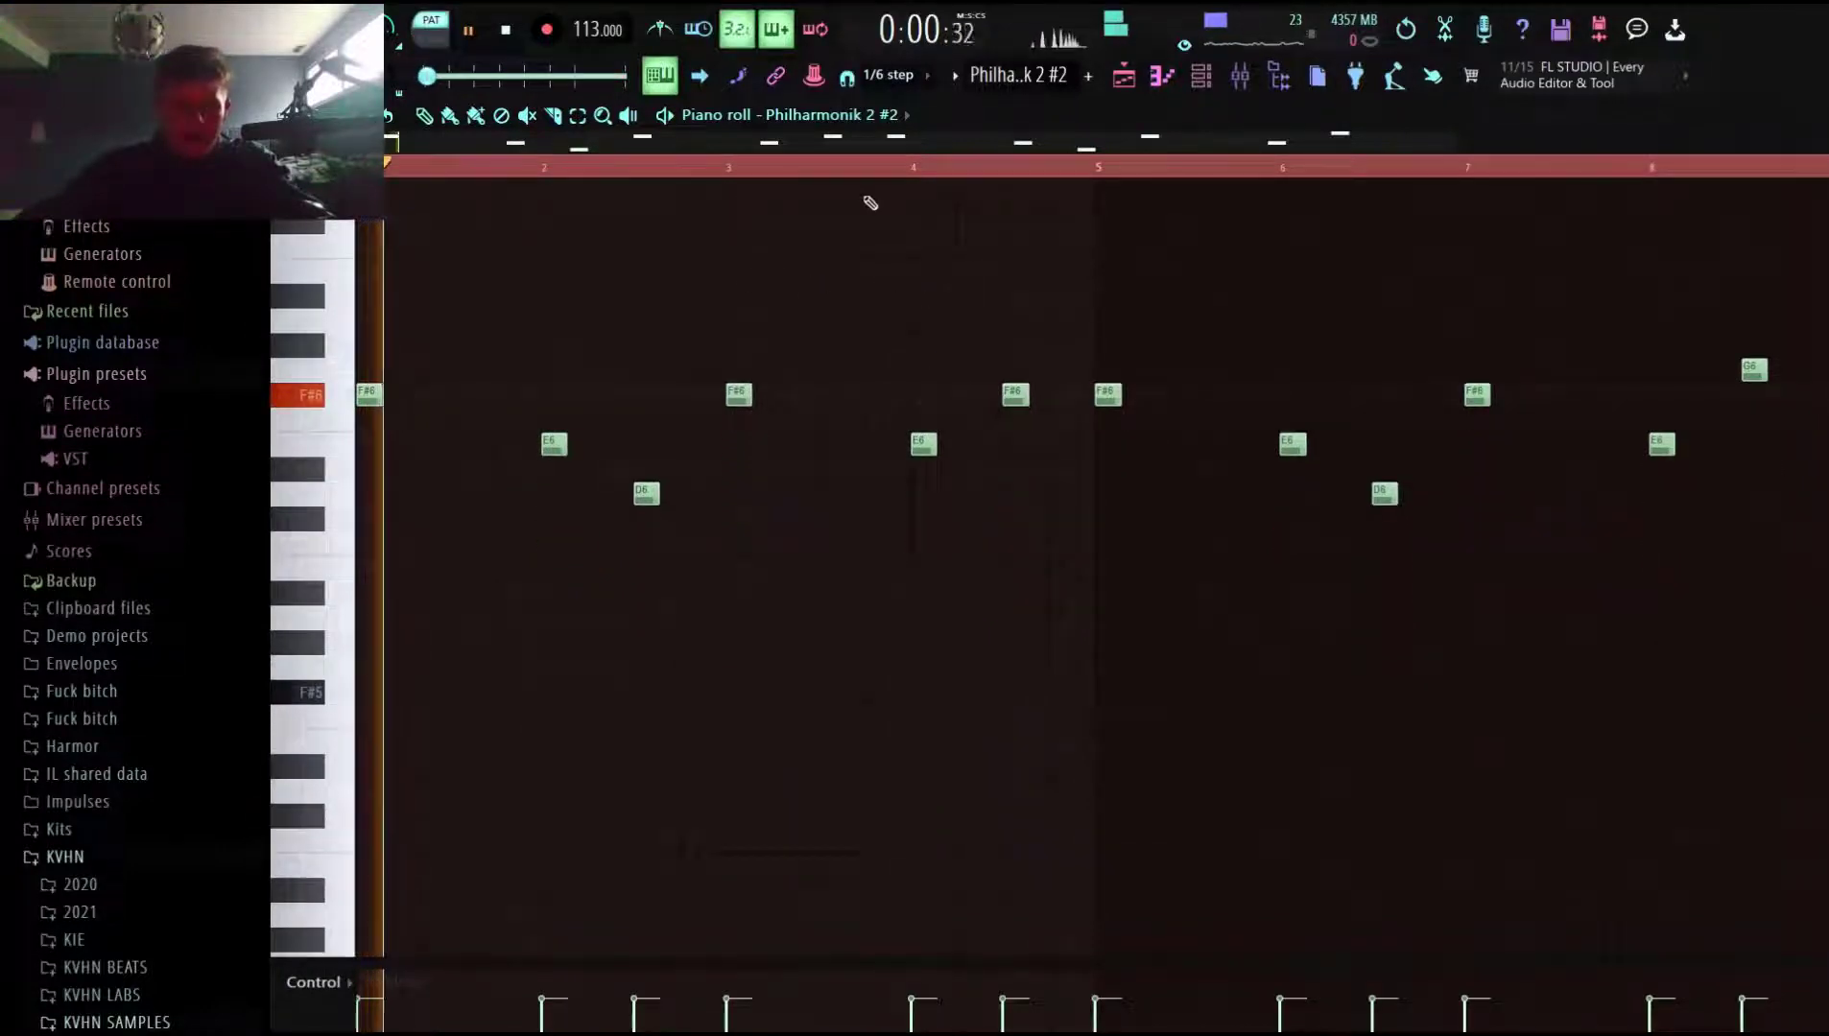
Stop playback, return to the playlist in song mode, and solo Track 2's [KBeaZy] bell - advice pattern.
left_click(1124, 77)
key("space")
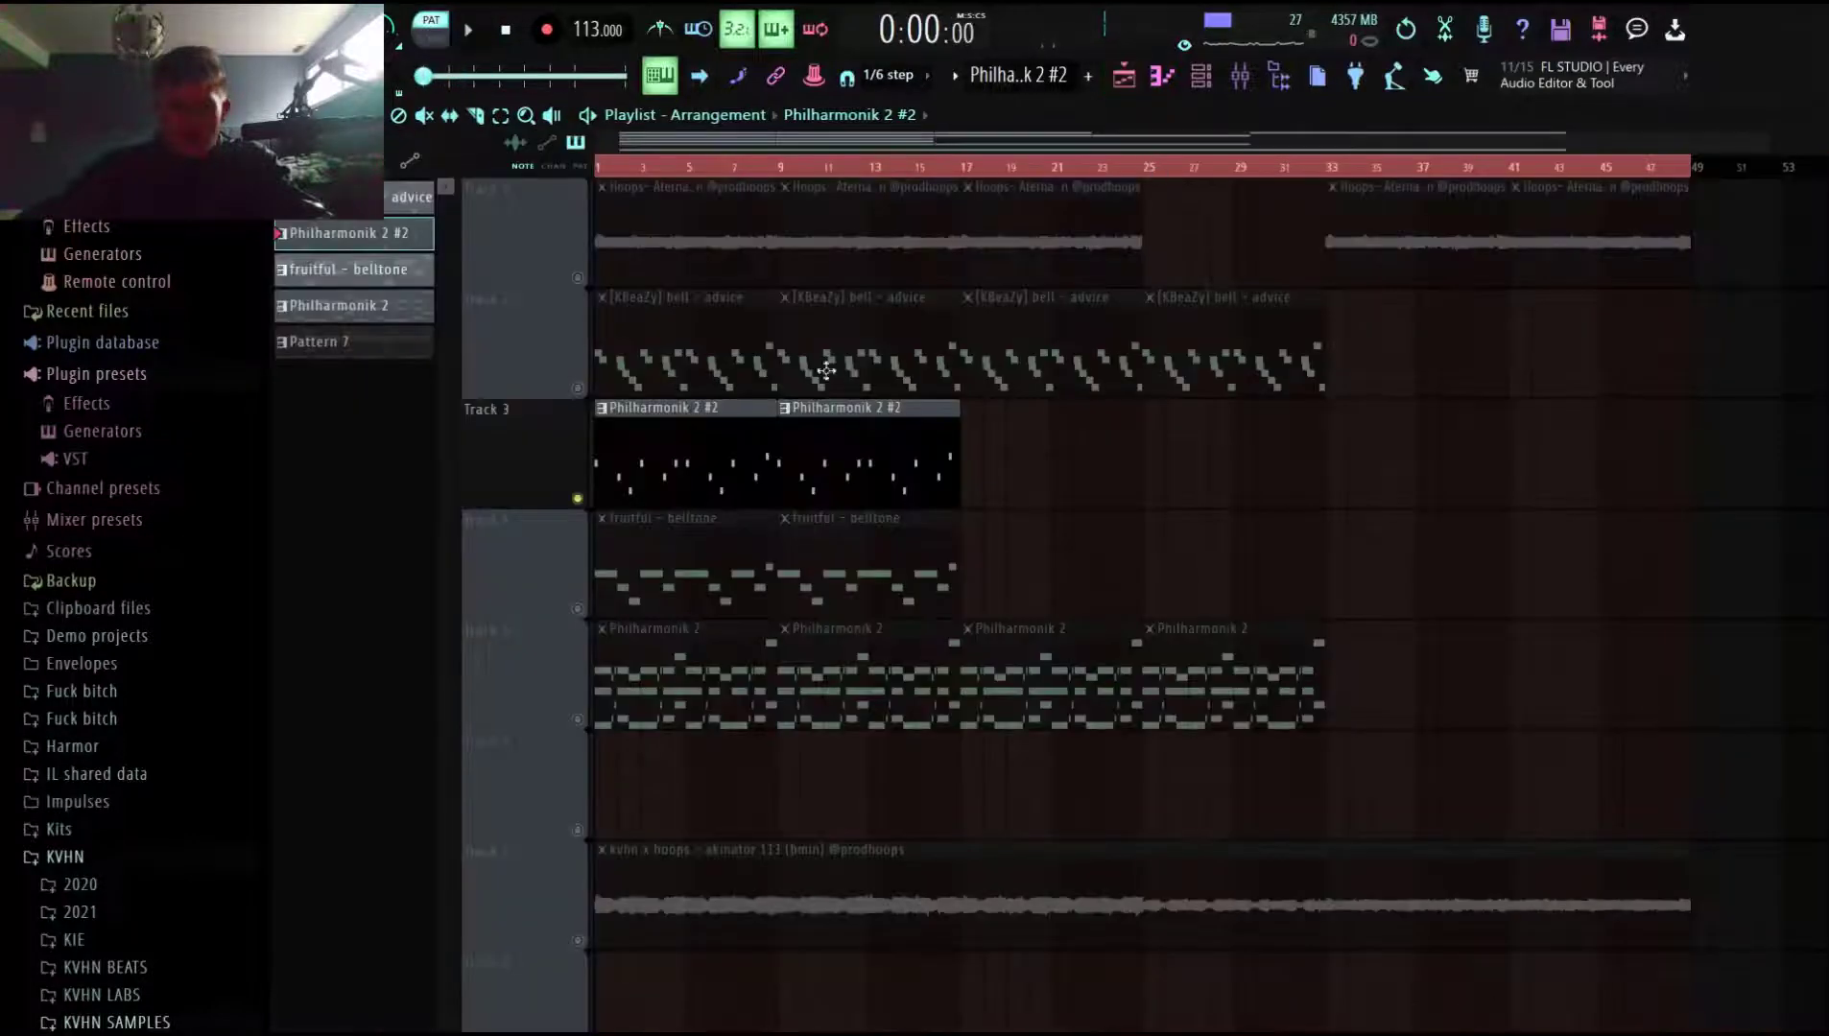
right_click(578, 389)
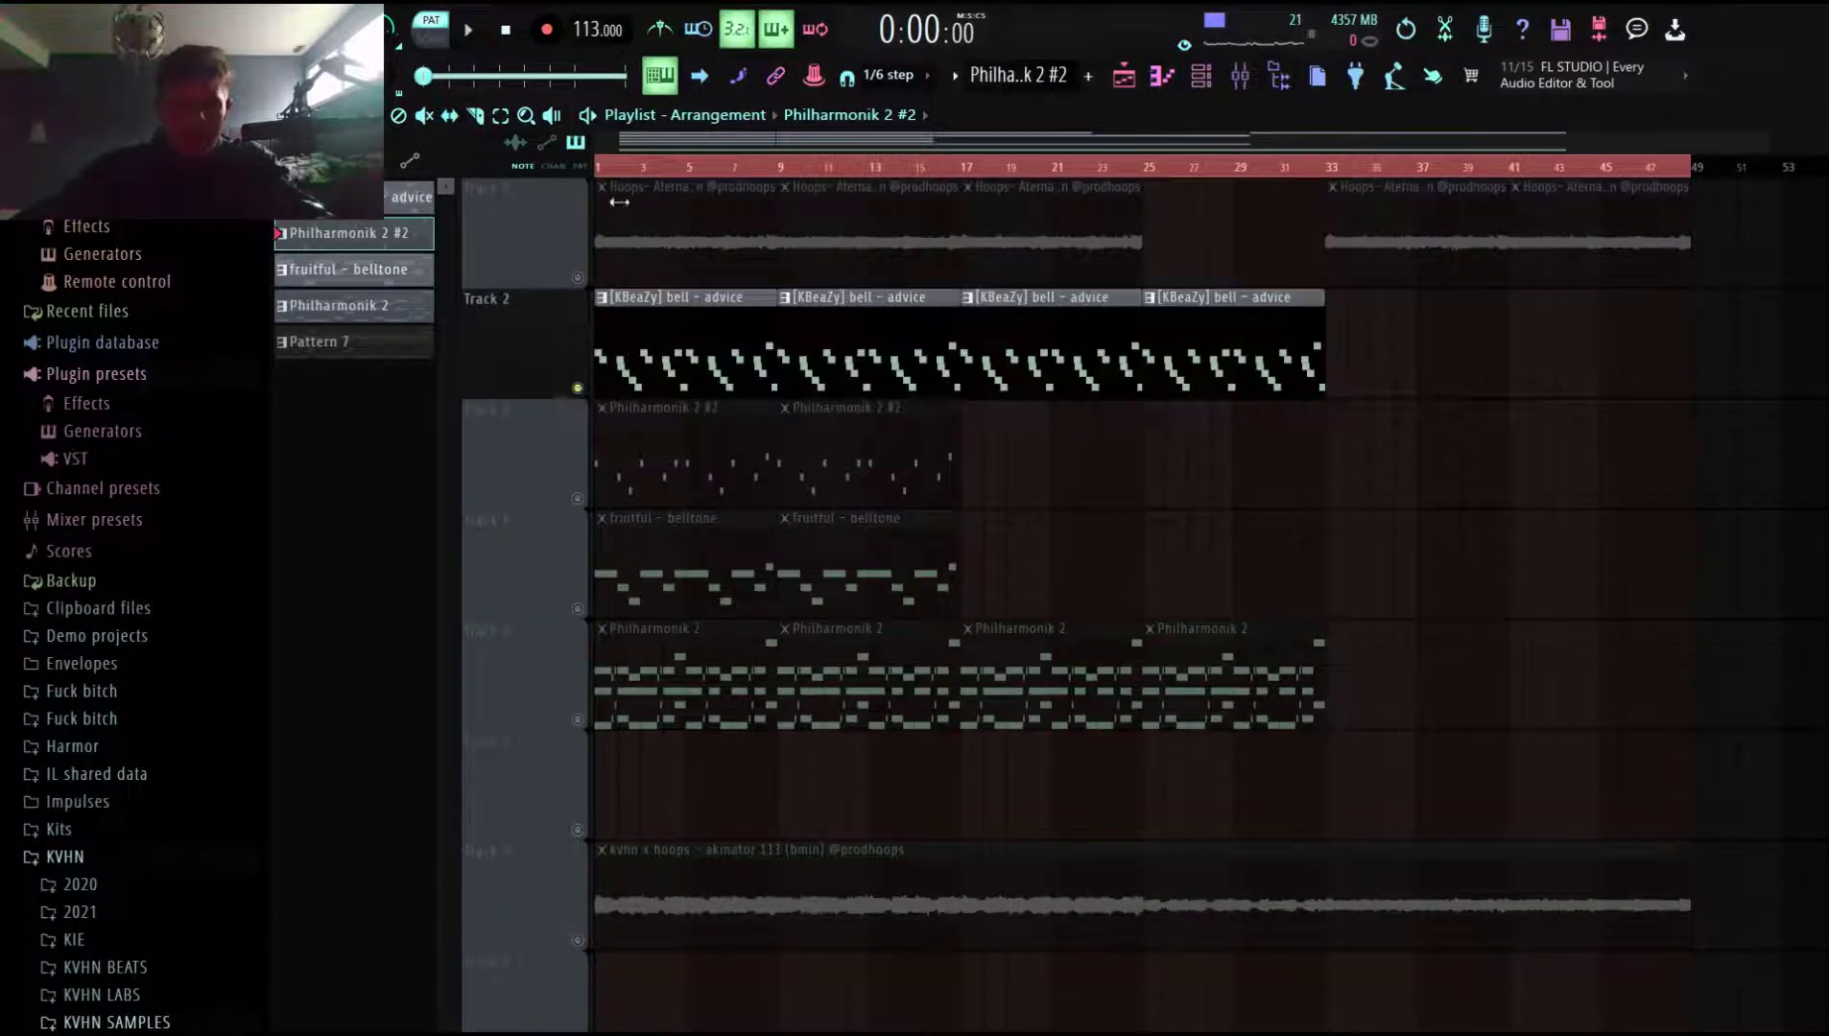
key("l")
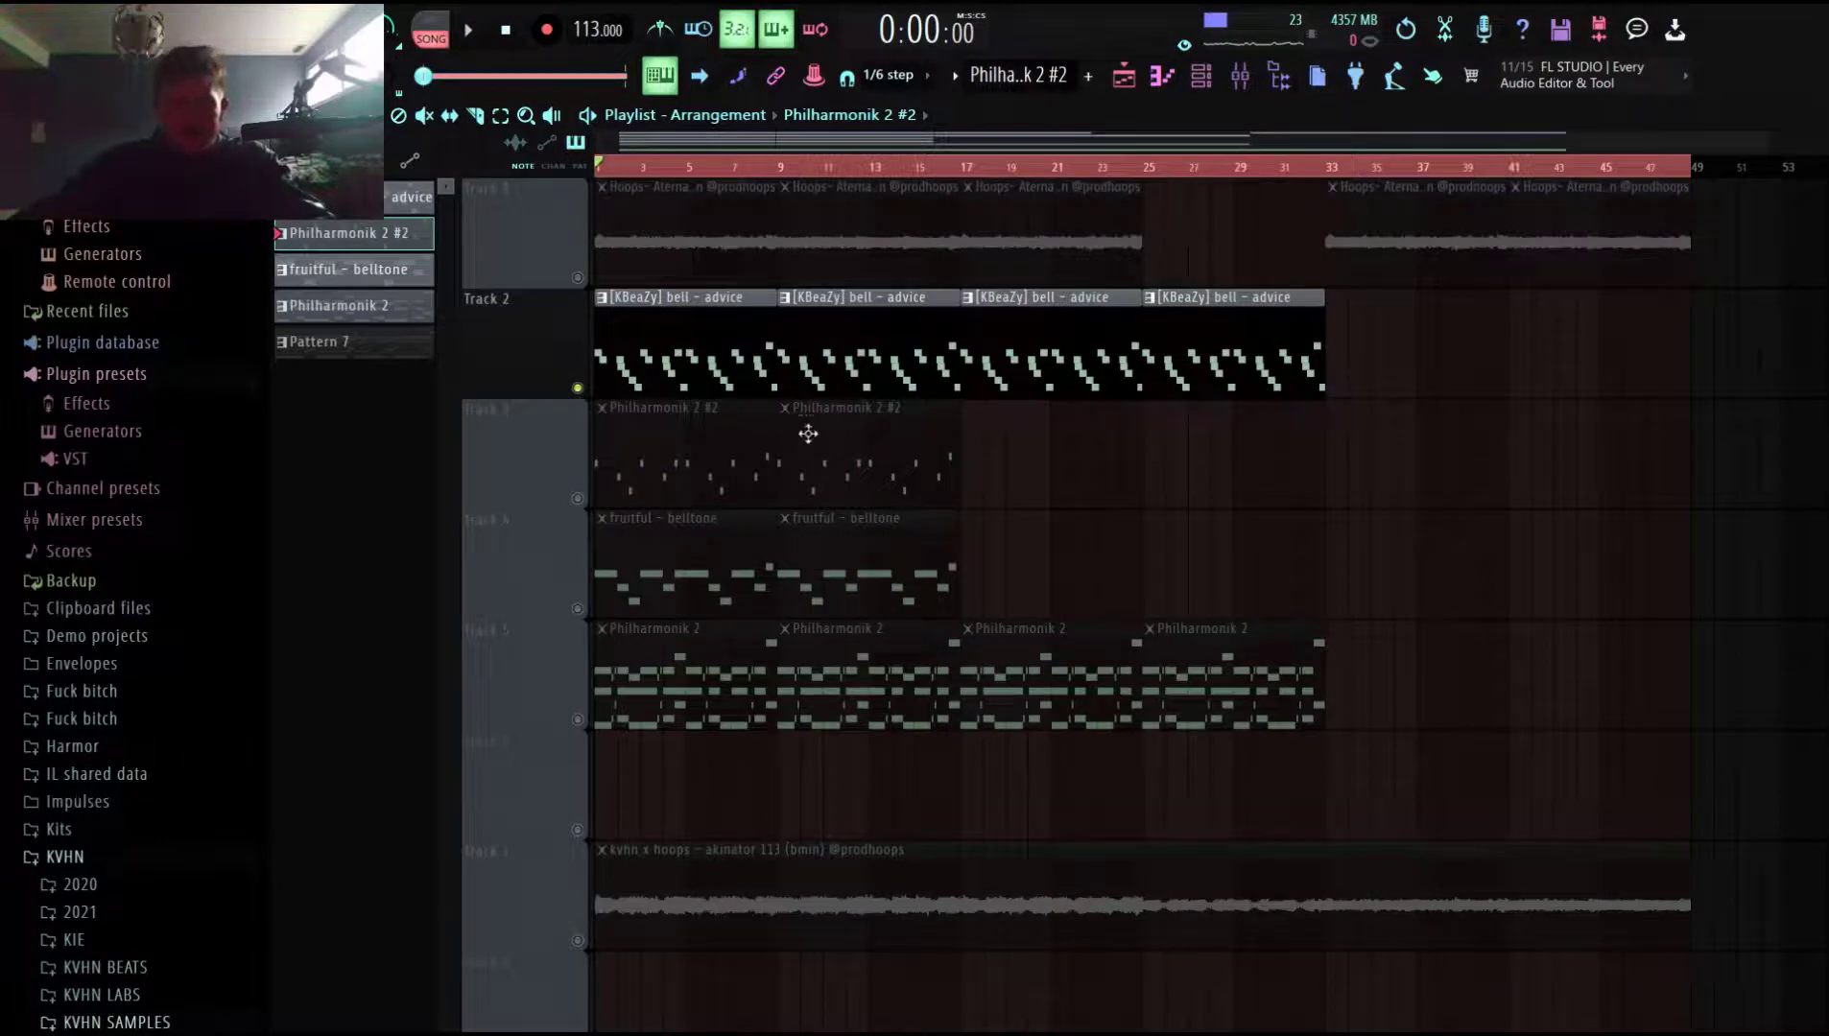
Mute Track 2, unmute Tracks 3, 4 and 5, and play the three layers together.
left_click(577, 608)
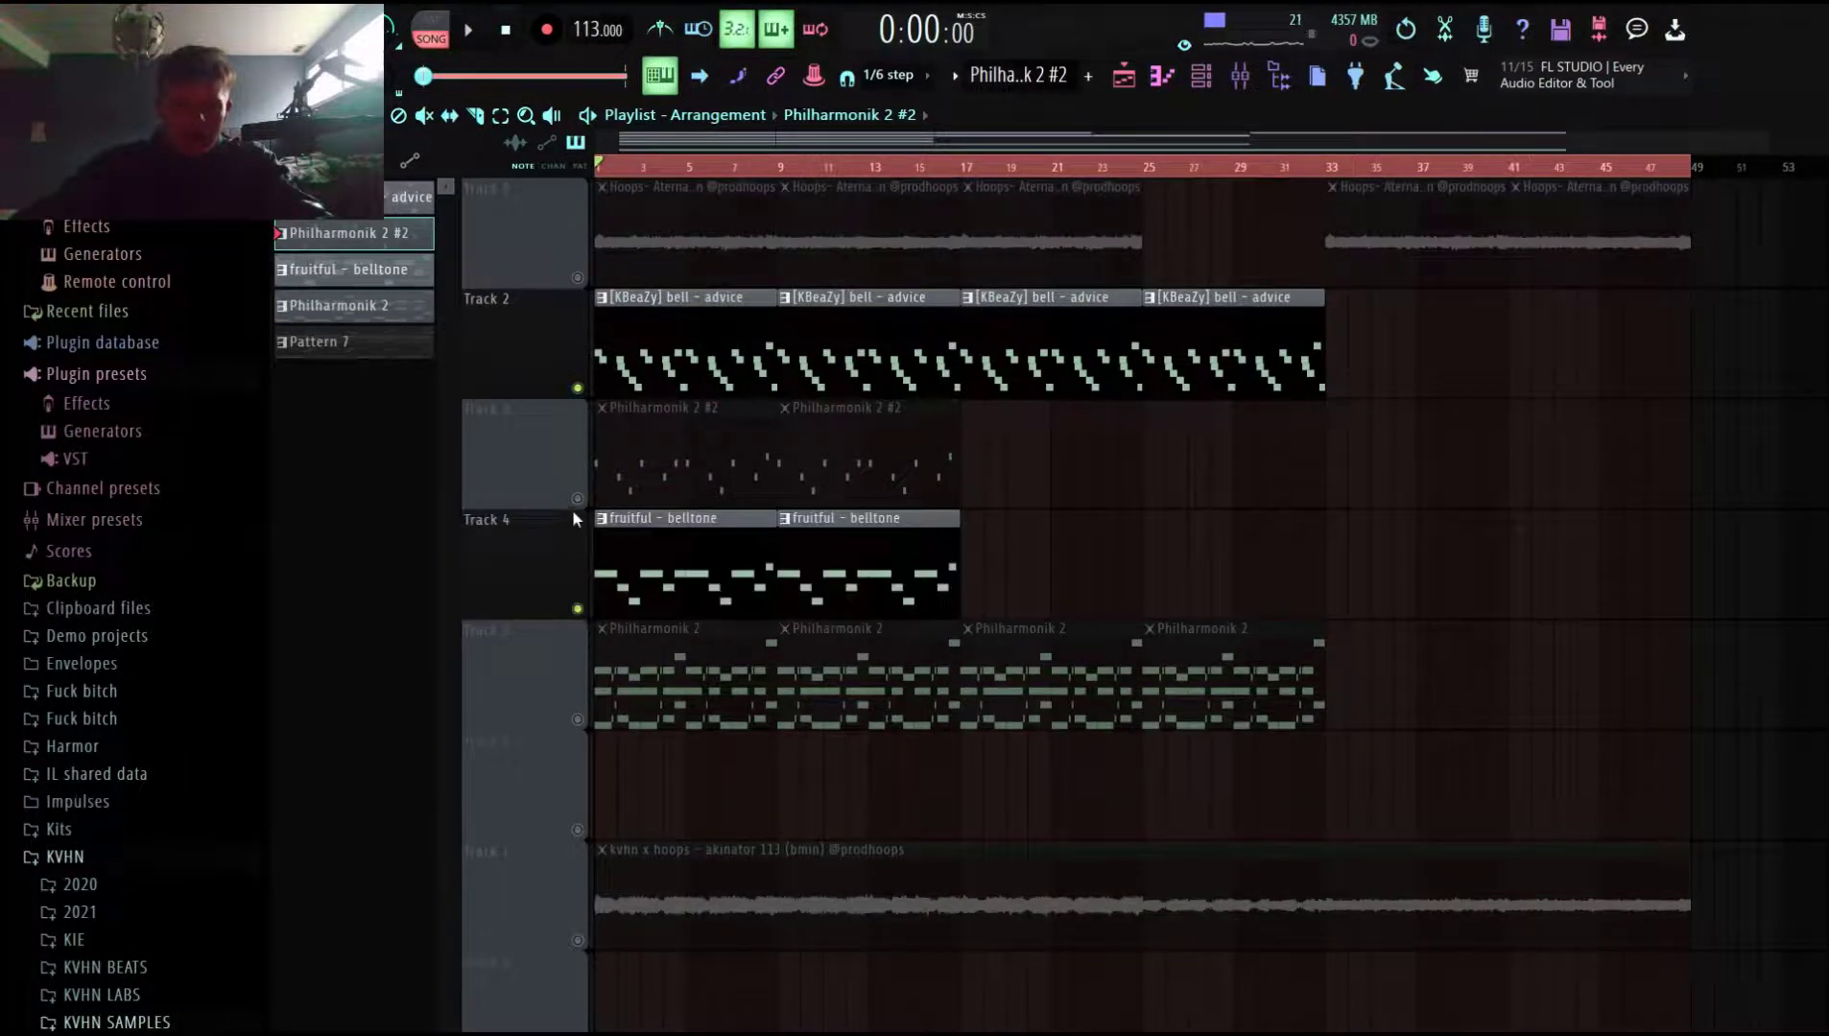
left_click(577, 498)
left_click(577, 389)
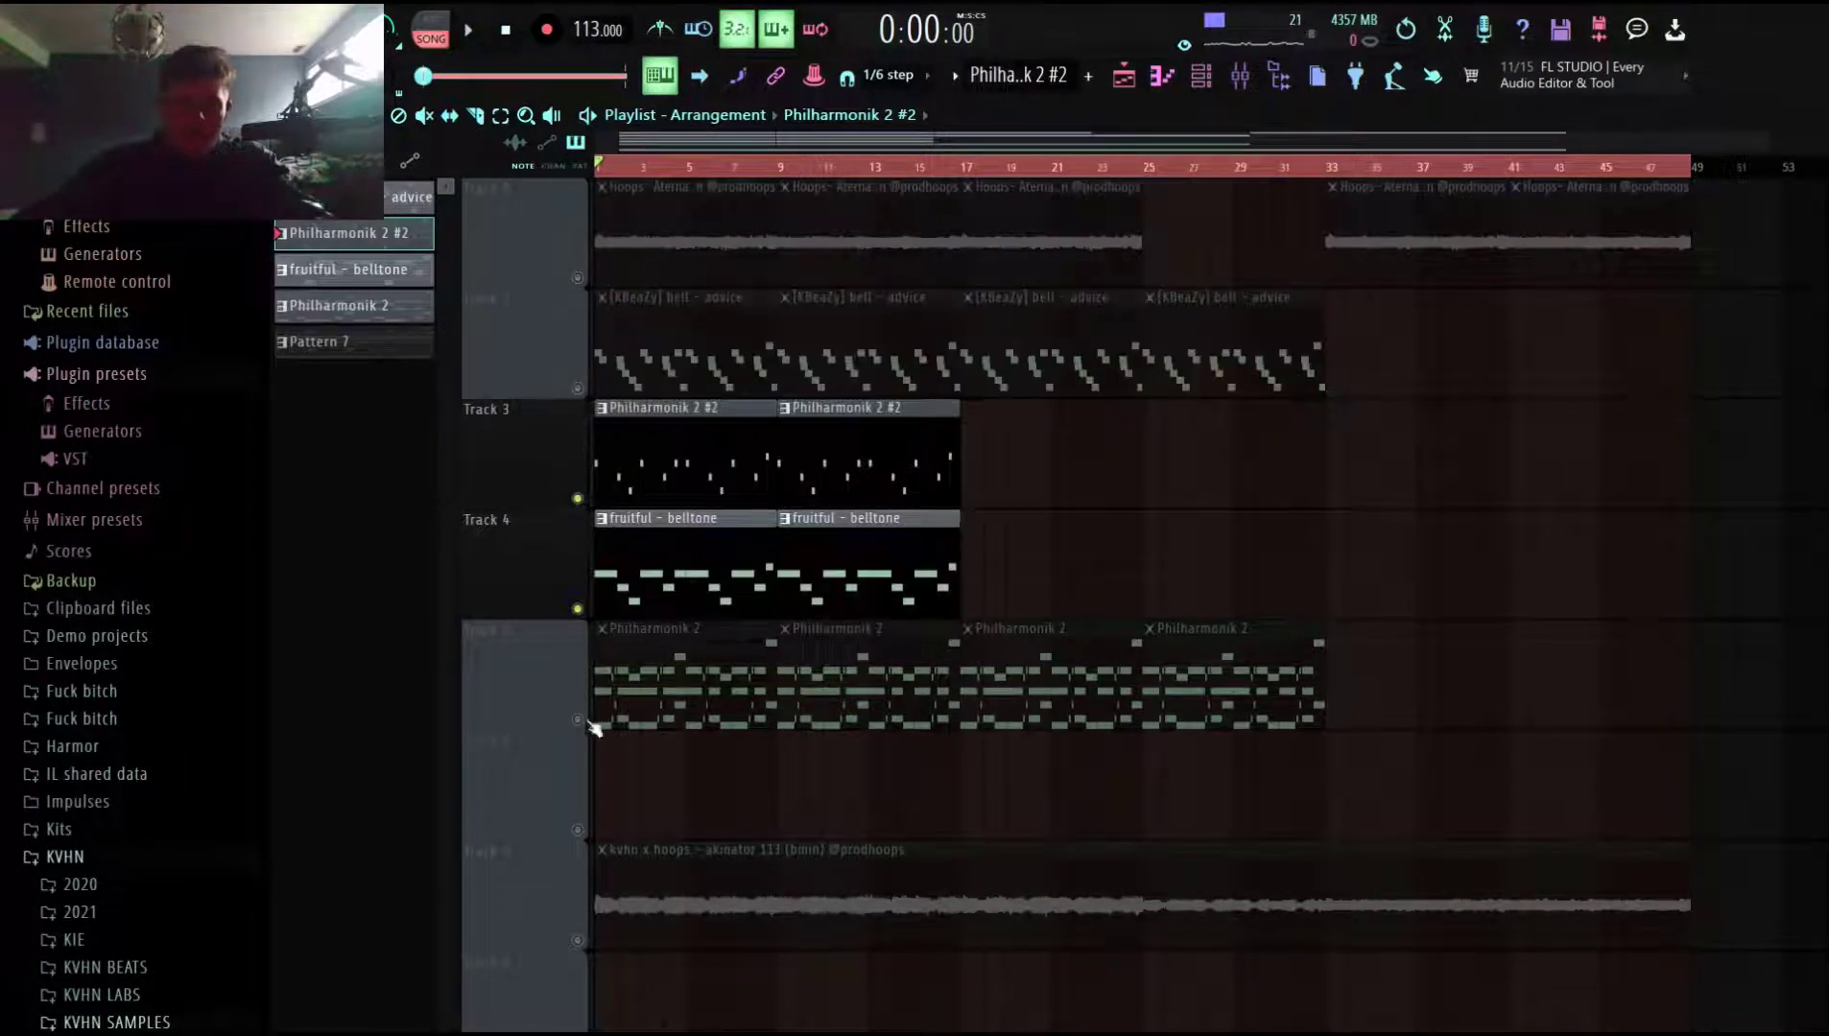
left_click(578, 720)
key("space")
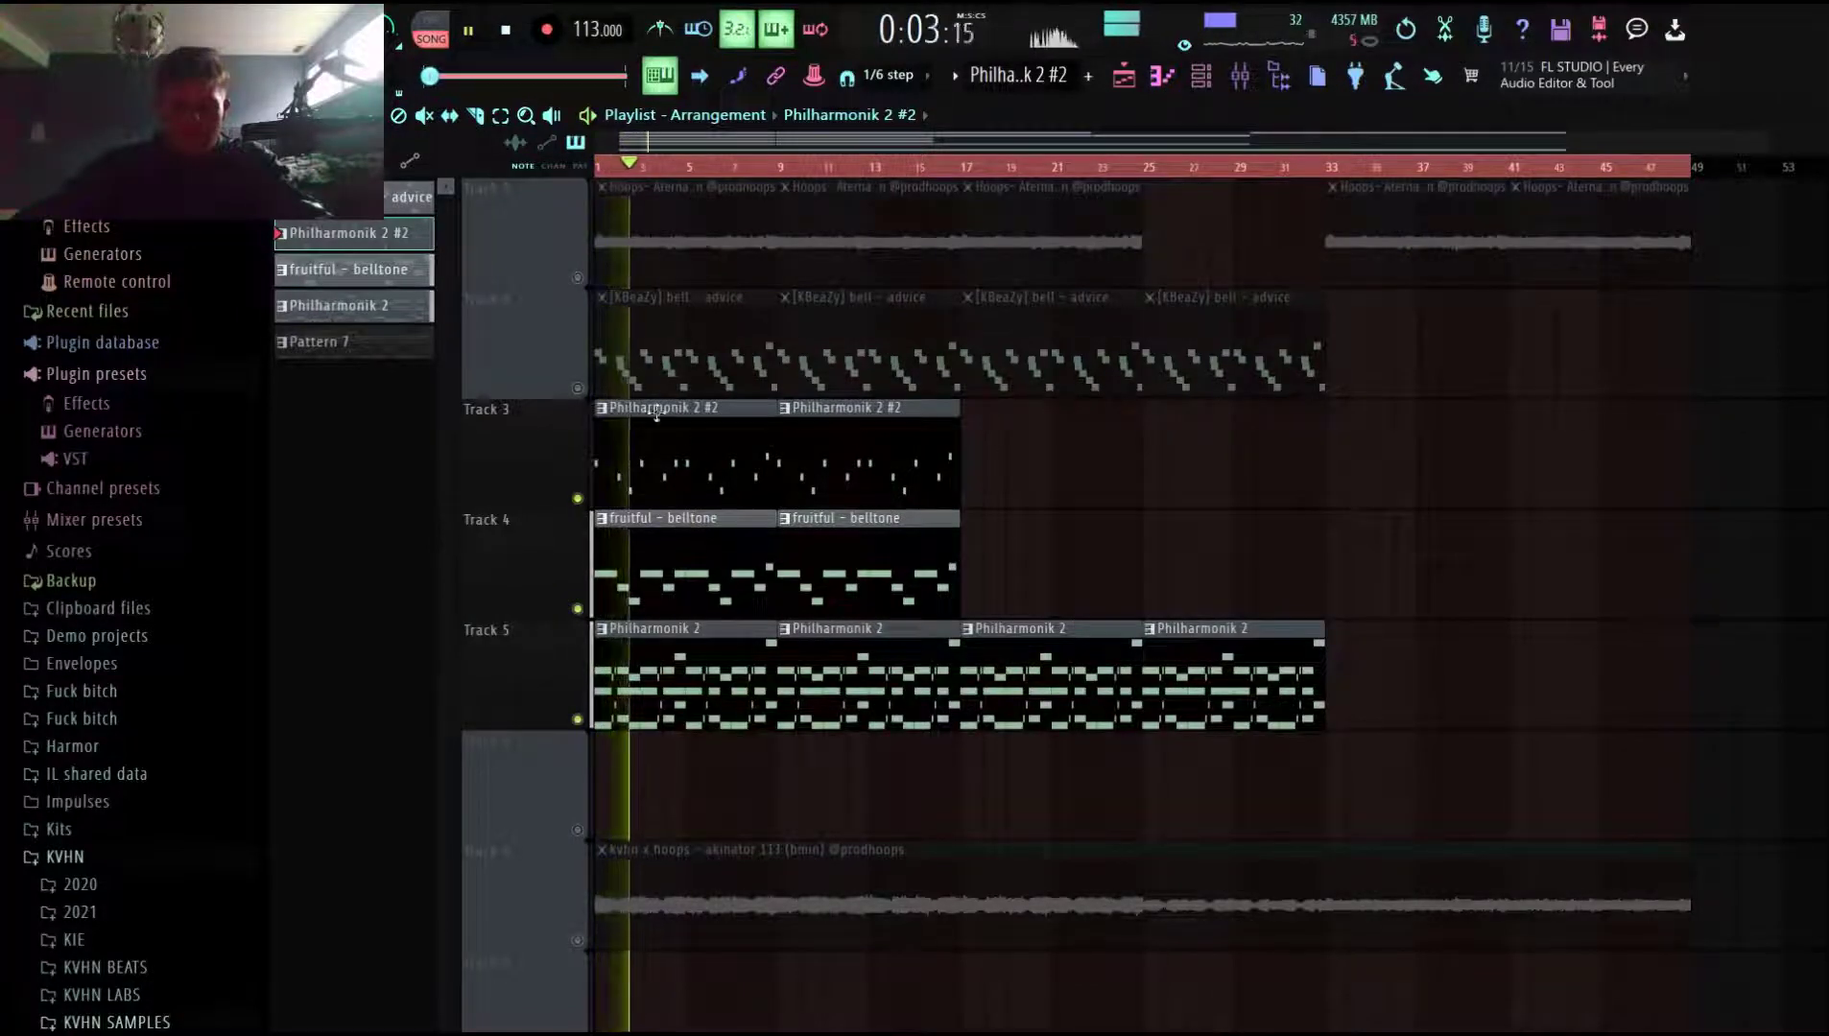
key("space")
Solo Track 2 and open its [KBeaZy] bell - advice pattern in the piano roll.
left_click(577, 389, "ctrl")
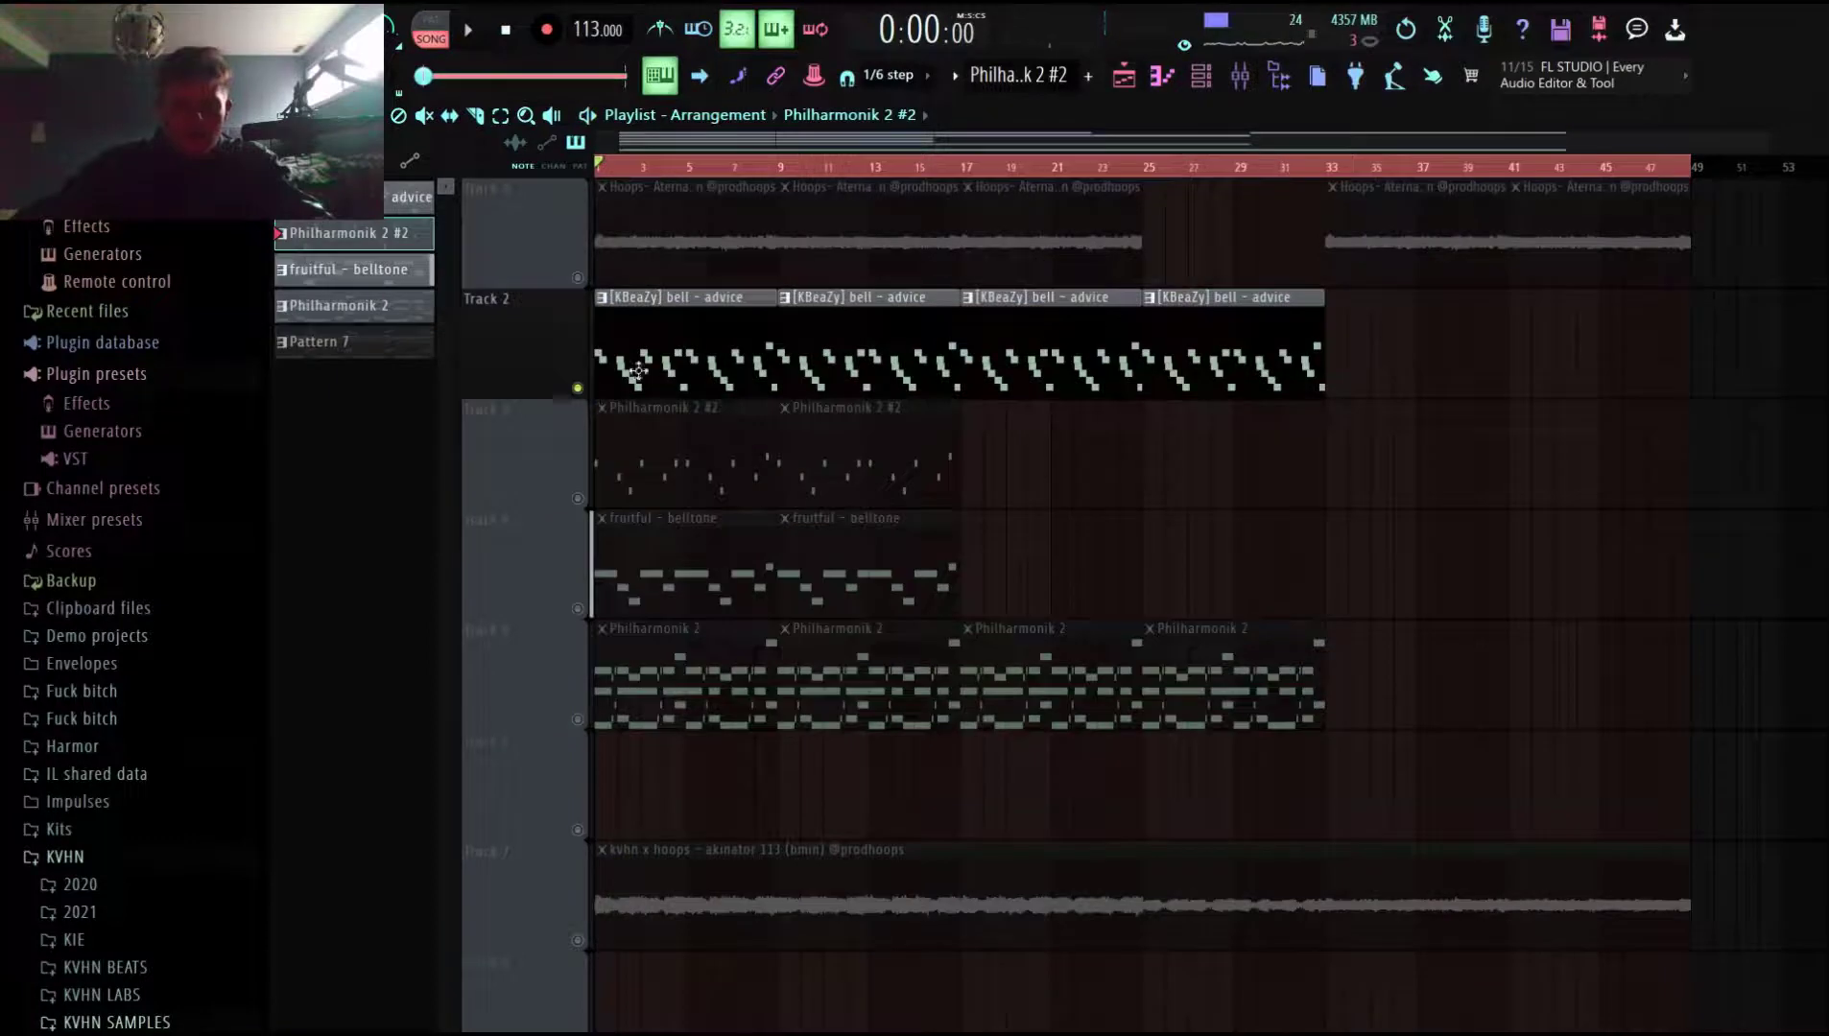
left_click(690, 352)
double_click(717, 349)
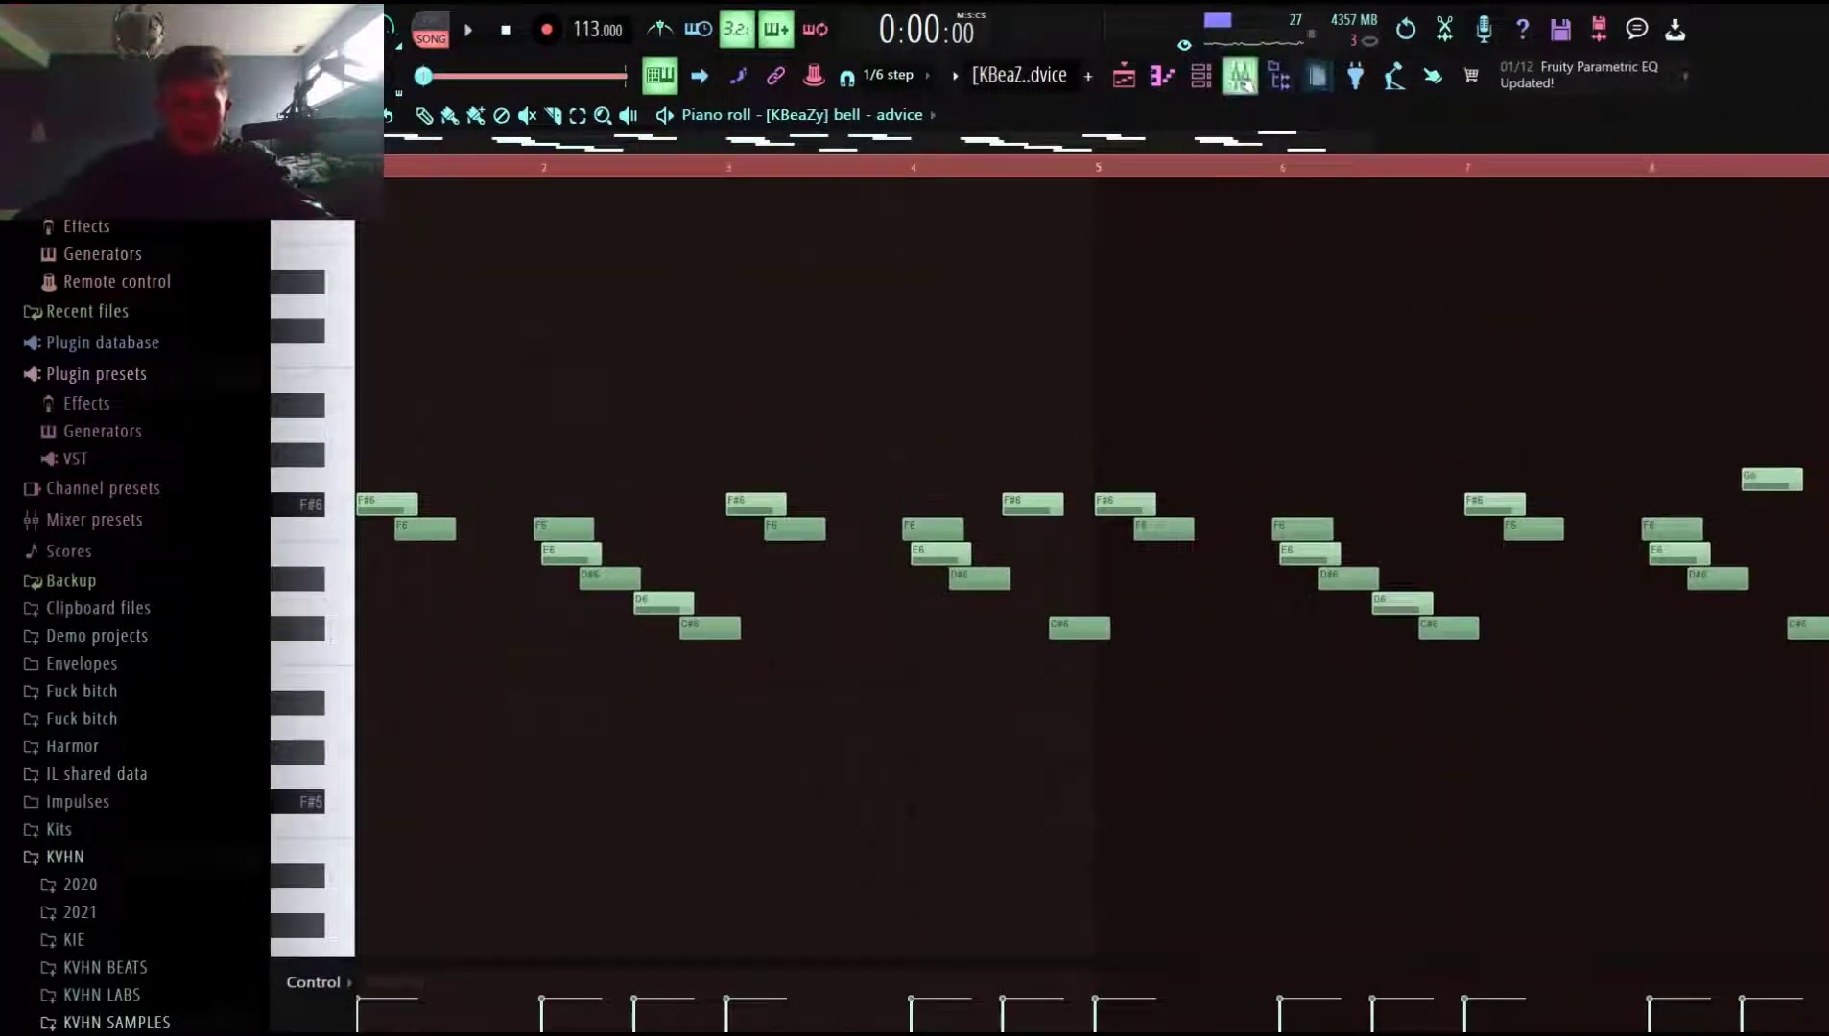
Open the [KBeaZy] bell - advice sampler settings and toggle Reverse off and back on to compare the waveforms.
left_click(1200, 75)
left_click(1055, 412)
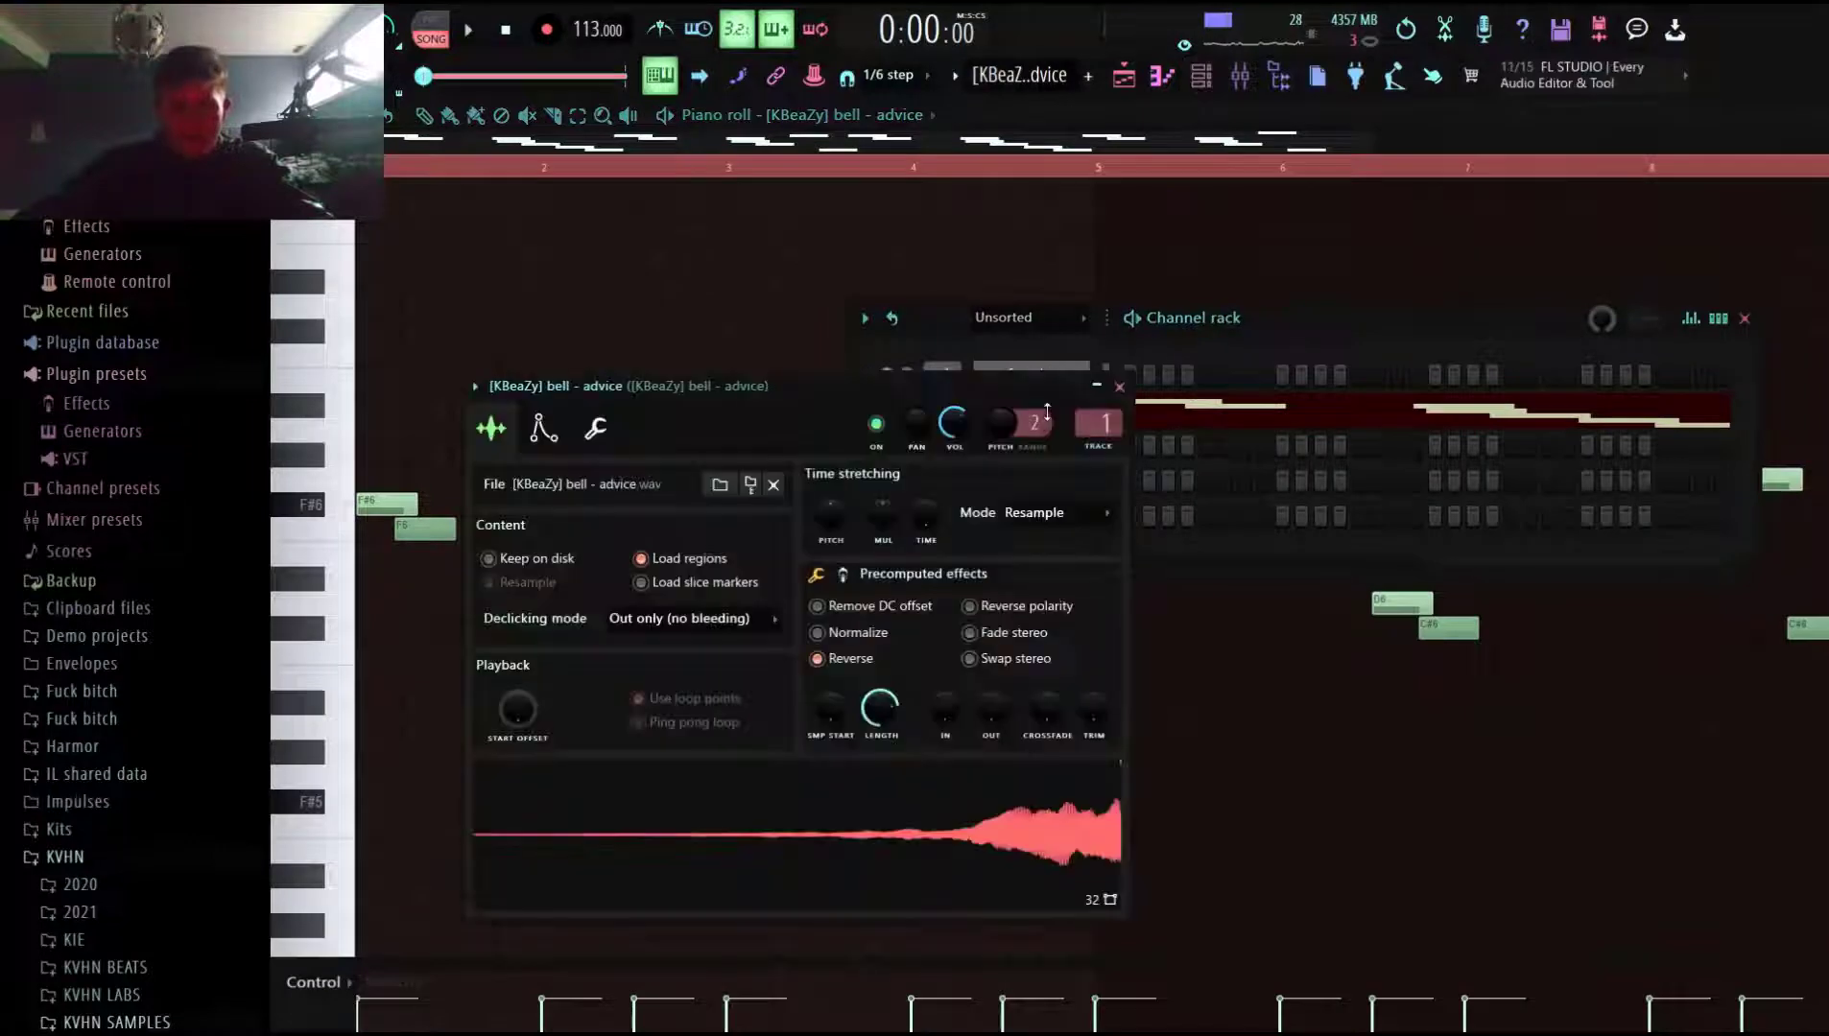
left_click(836, 662)
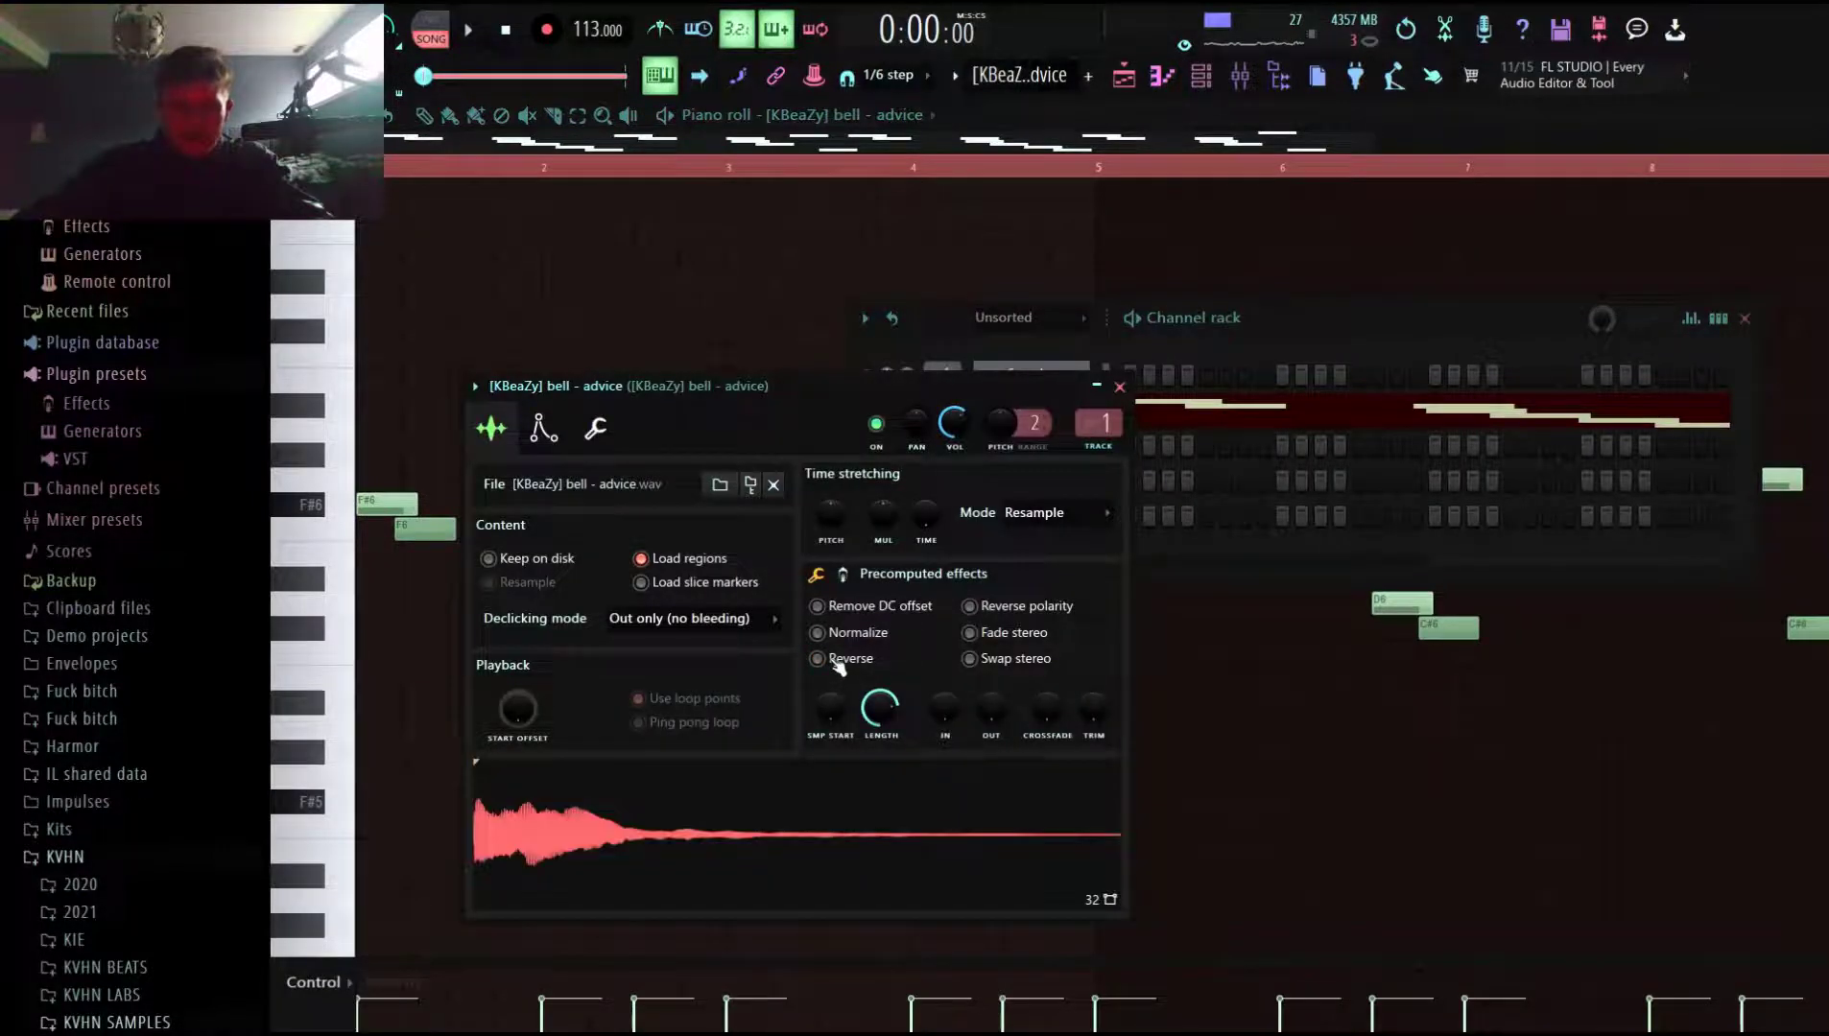
left_click(836, 662)
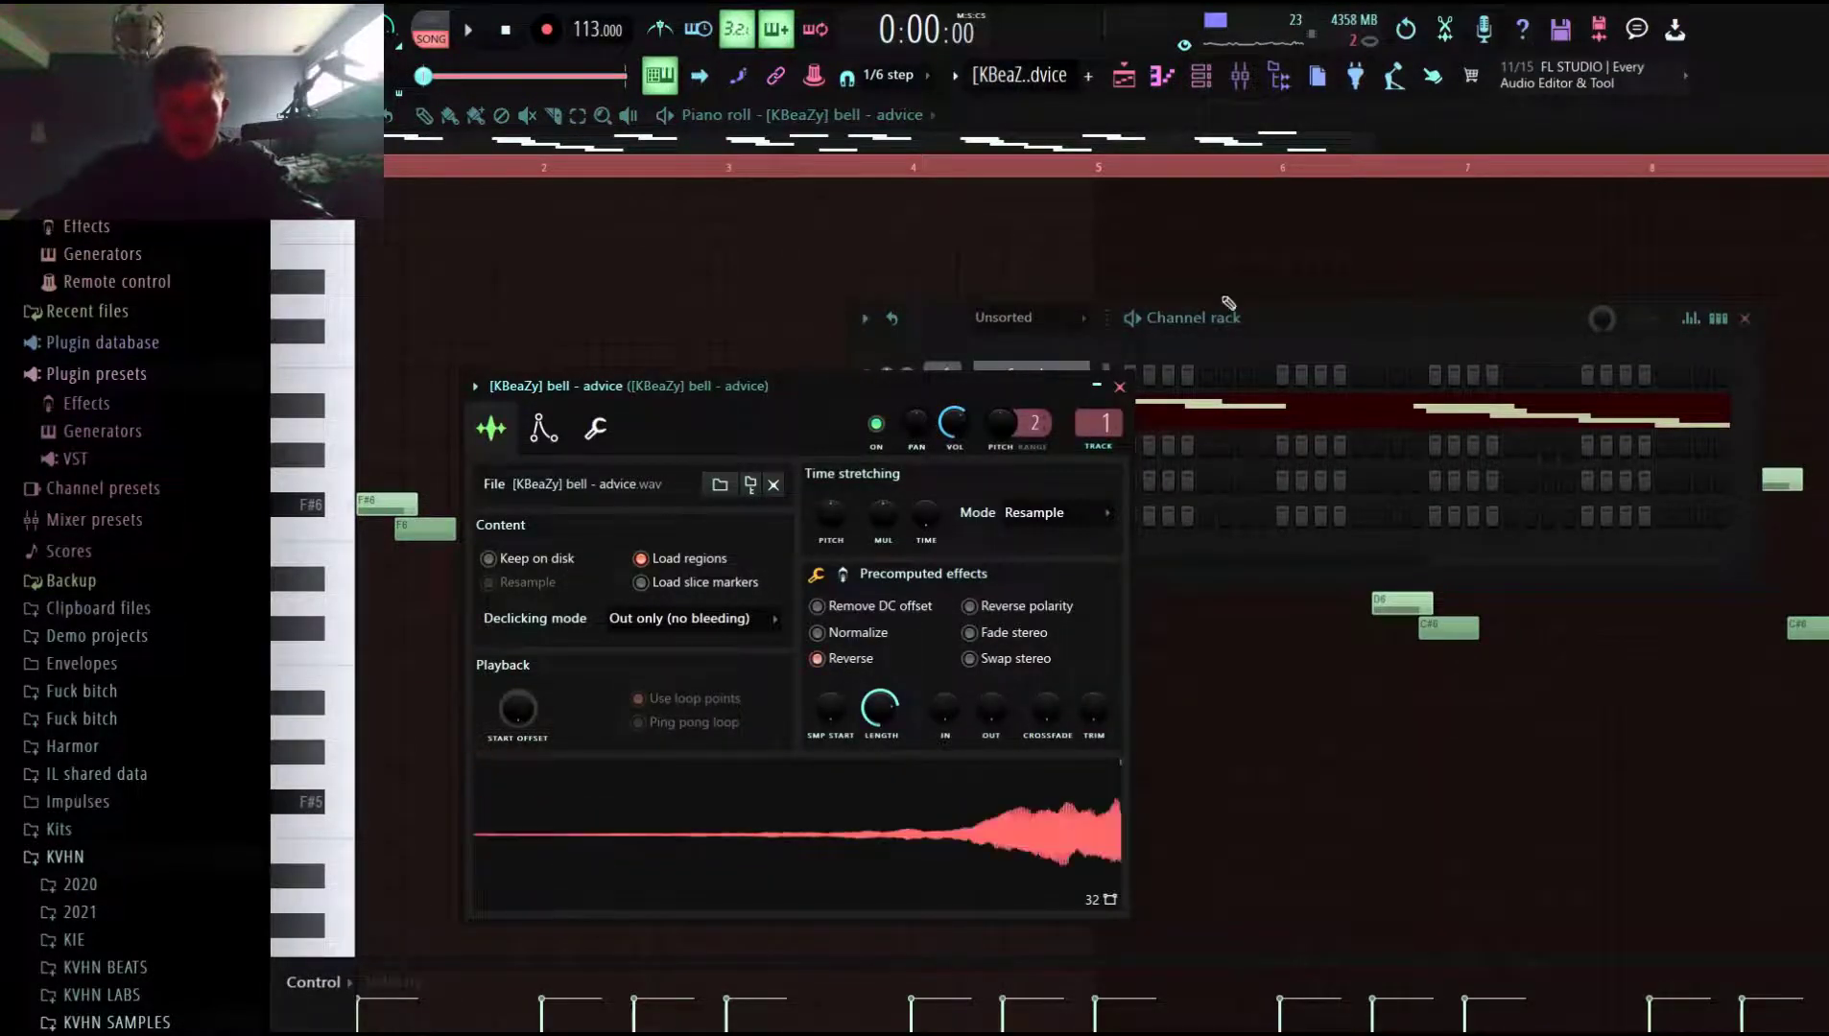
left_click(1120, 388)
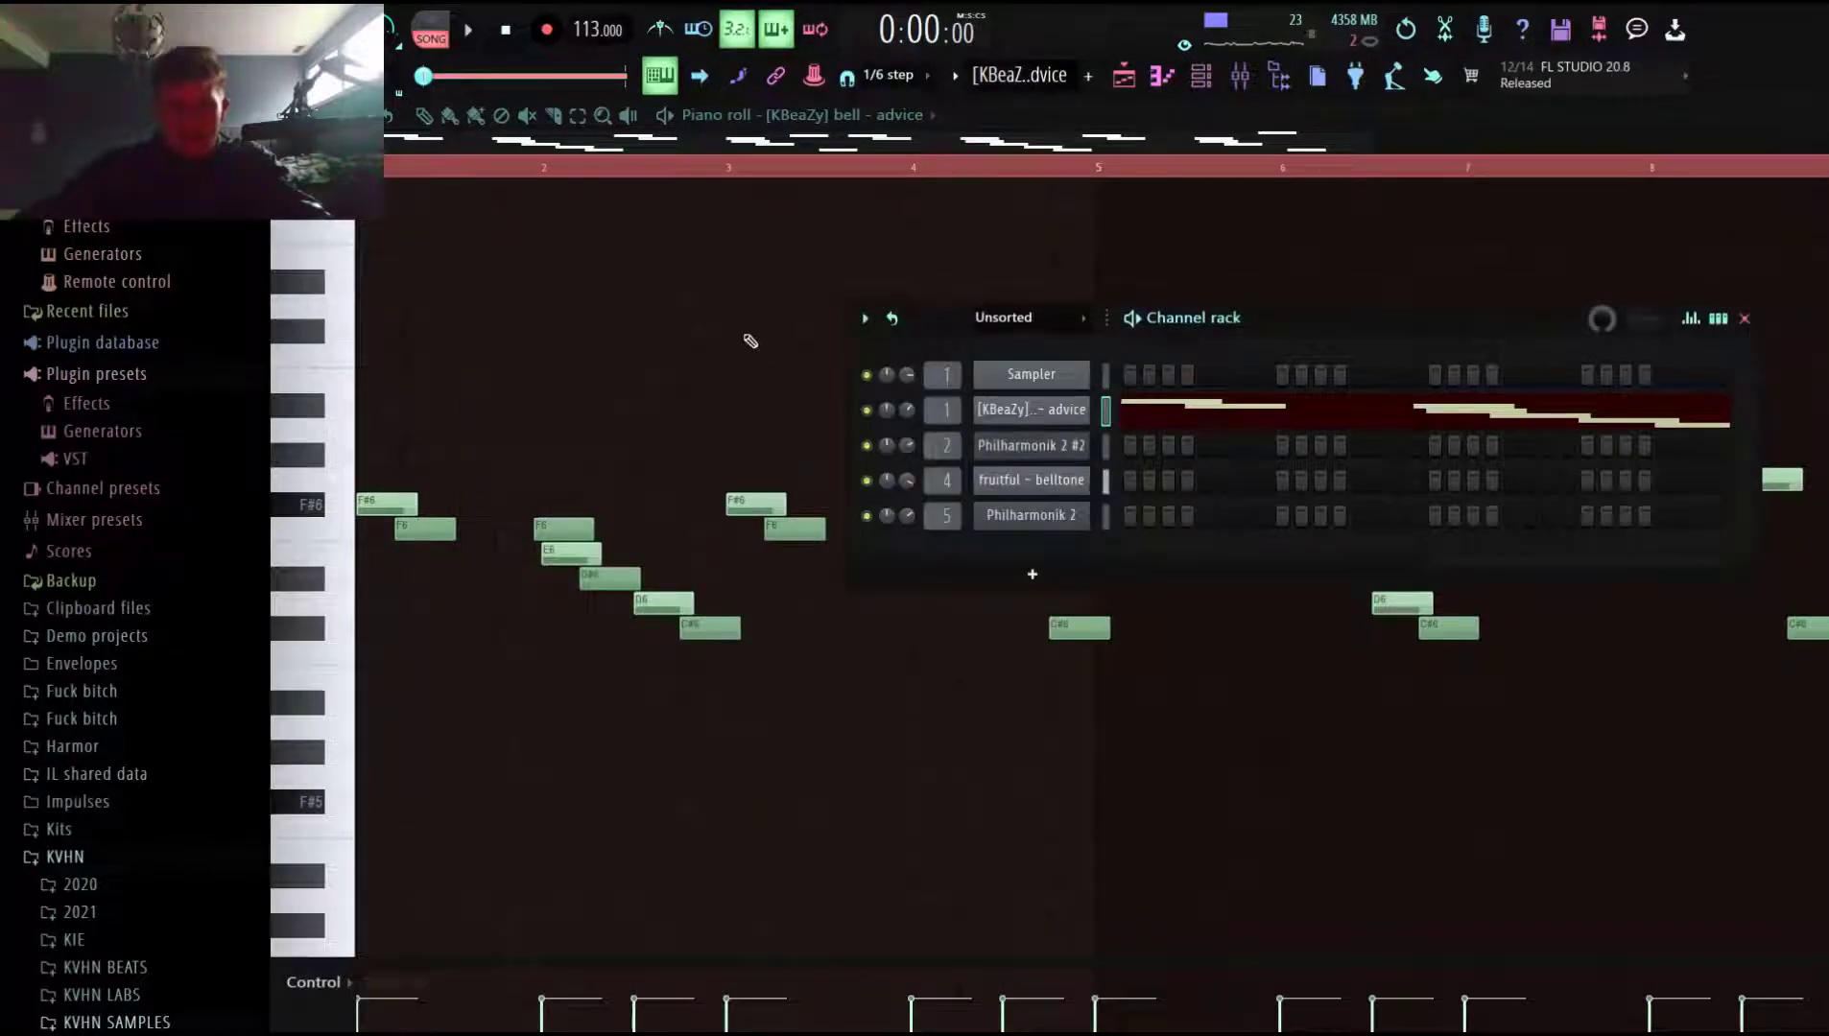
Try removing the F6, D#6 and C#6 passing notes from the first two bars, and play the result in pattern mode.
key("F6")
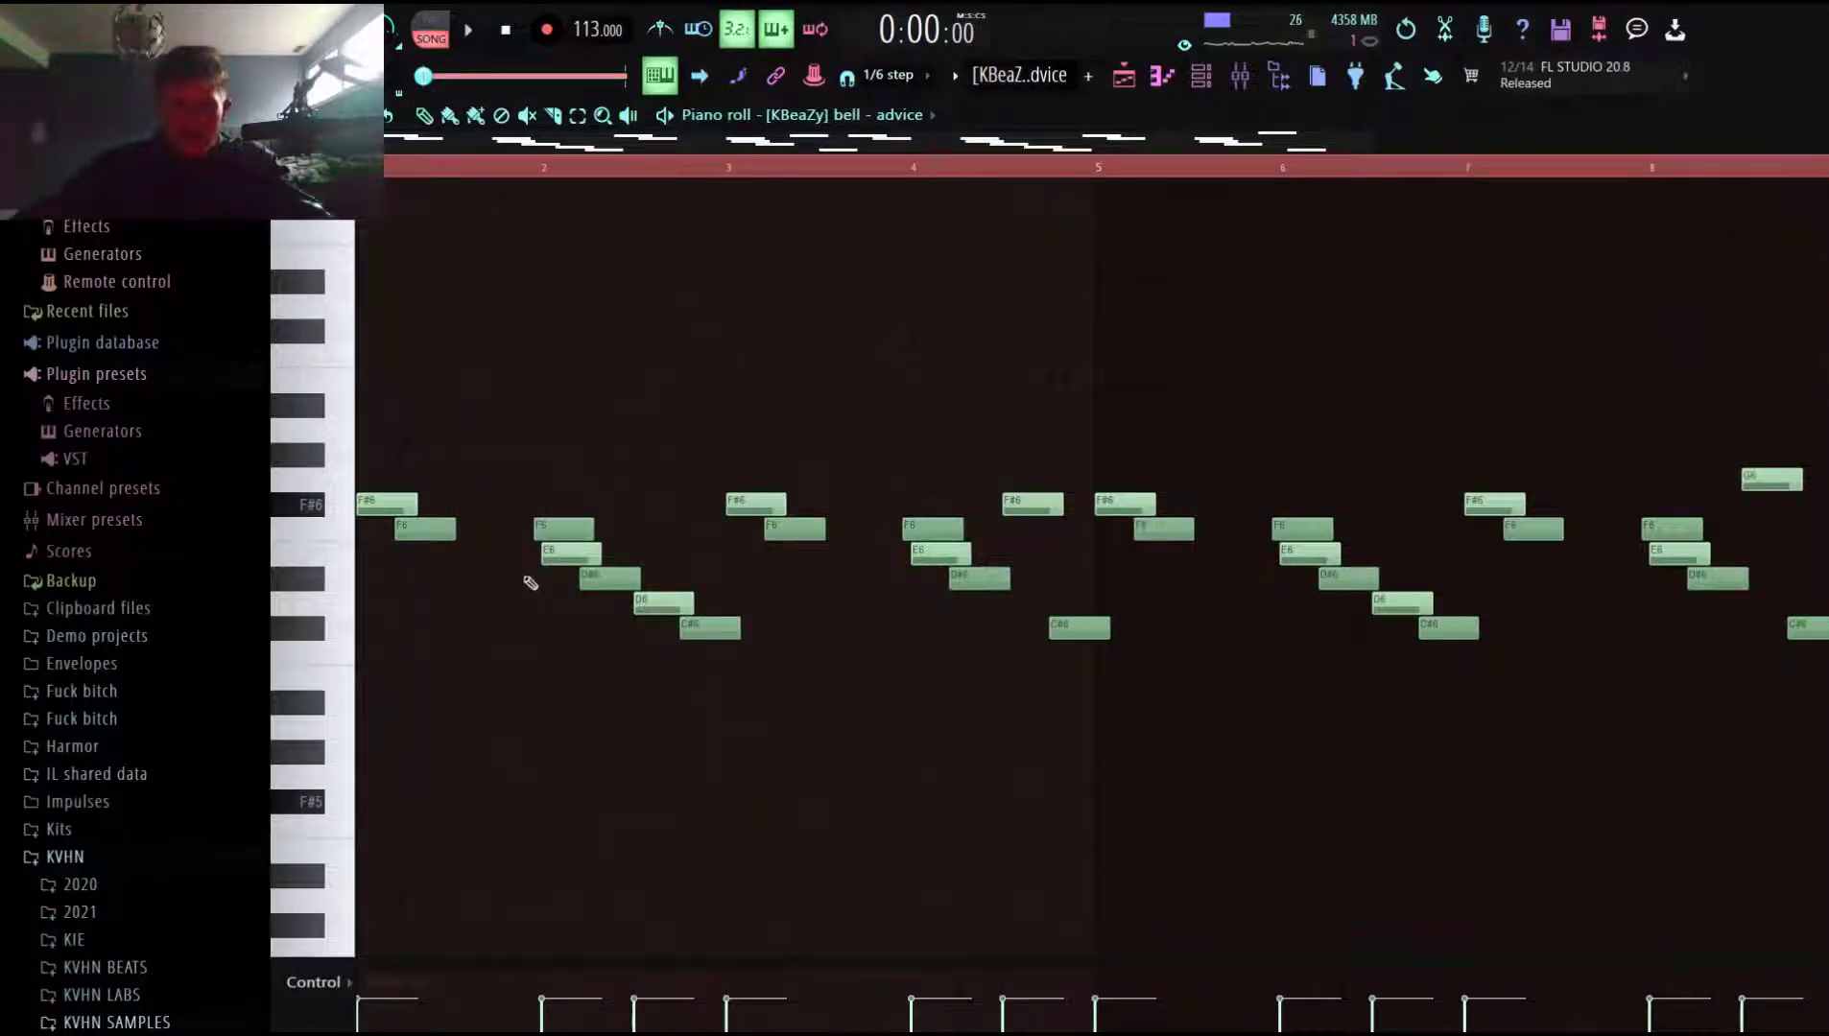
mouse_move(448, 552)
left_mouse_down()
mouse_move(448, 533)
mouse_move(478, 529)
left_mouse_up()
right_click(454, 527)
right_click(534, 528)
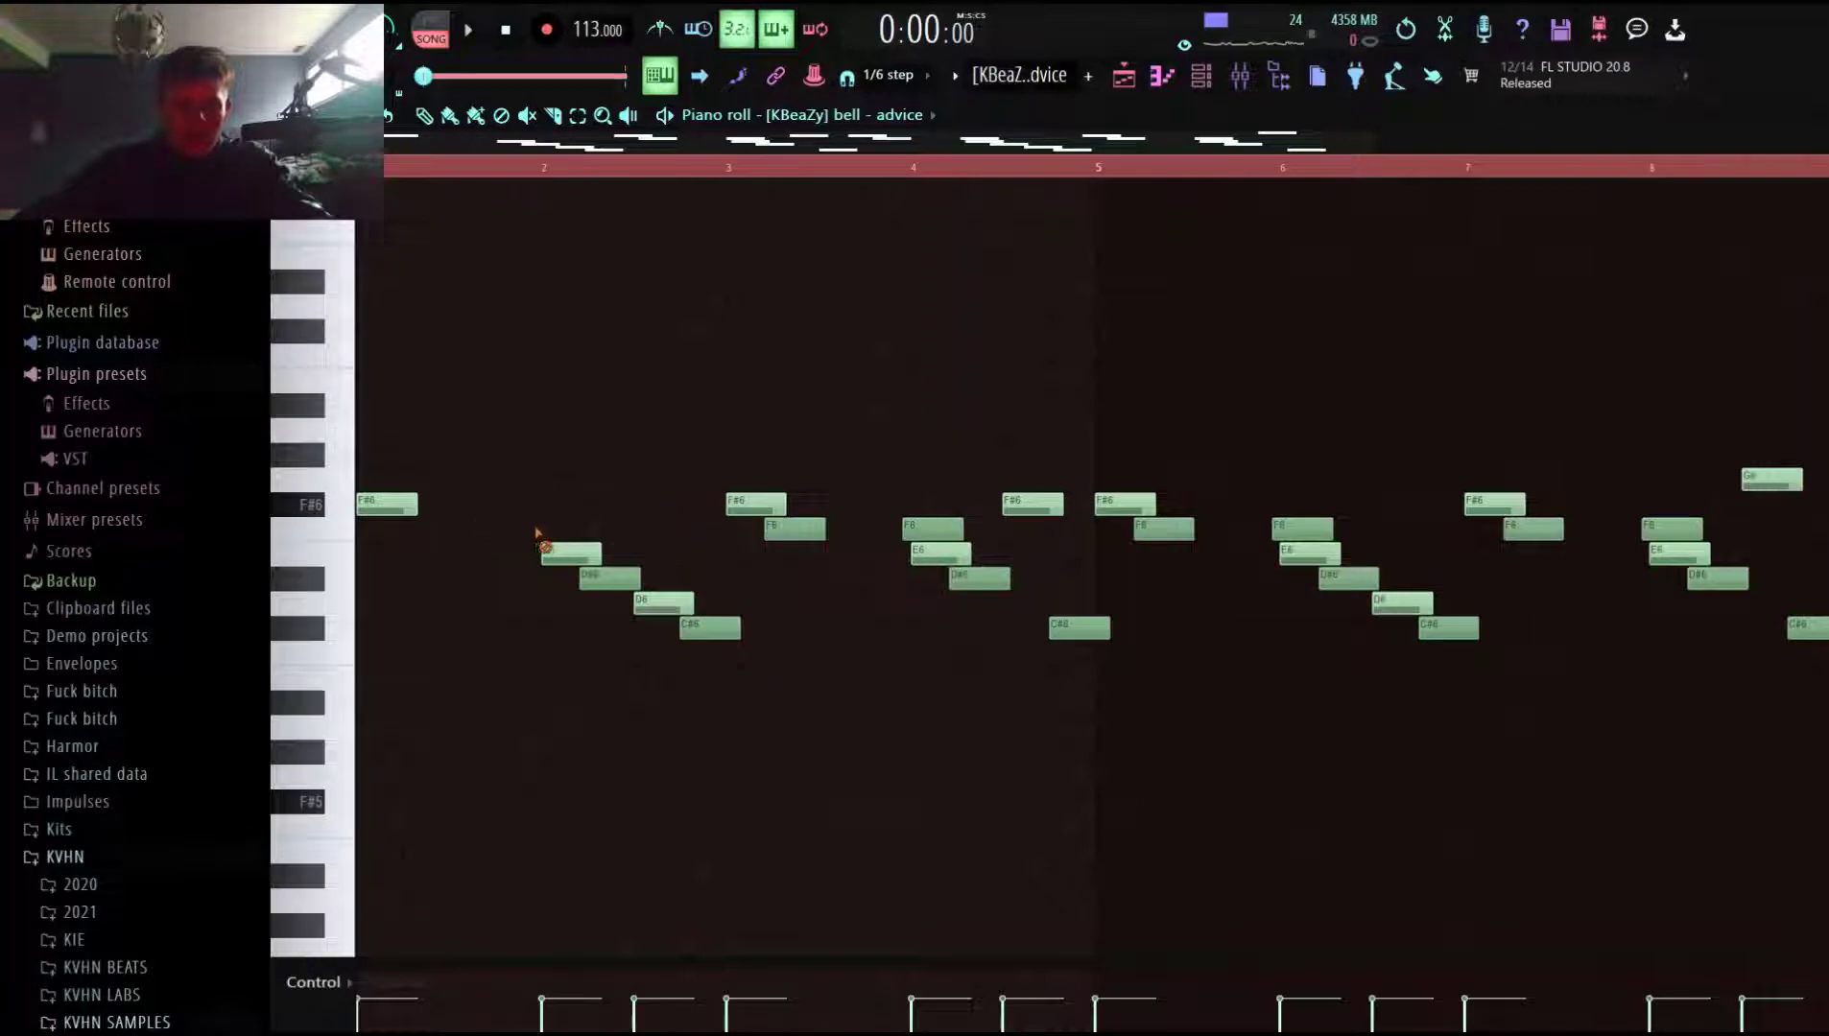
right_click(614, 578)
right_click(726, 629)
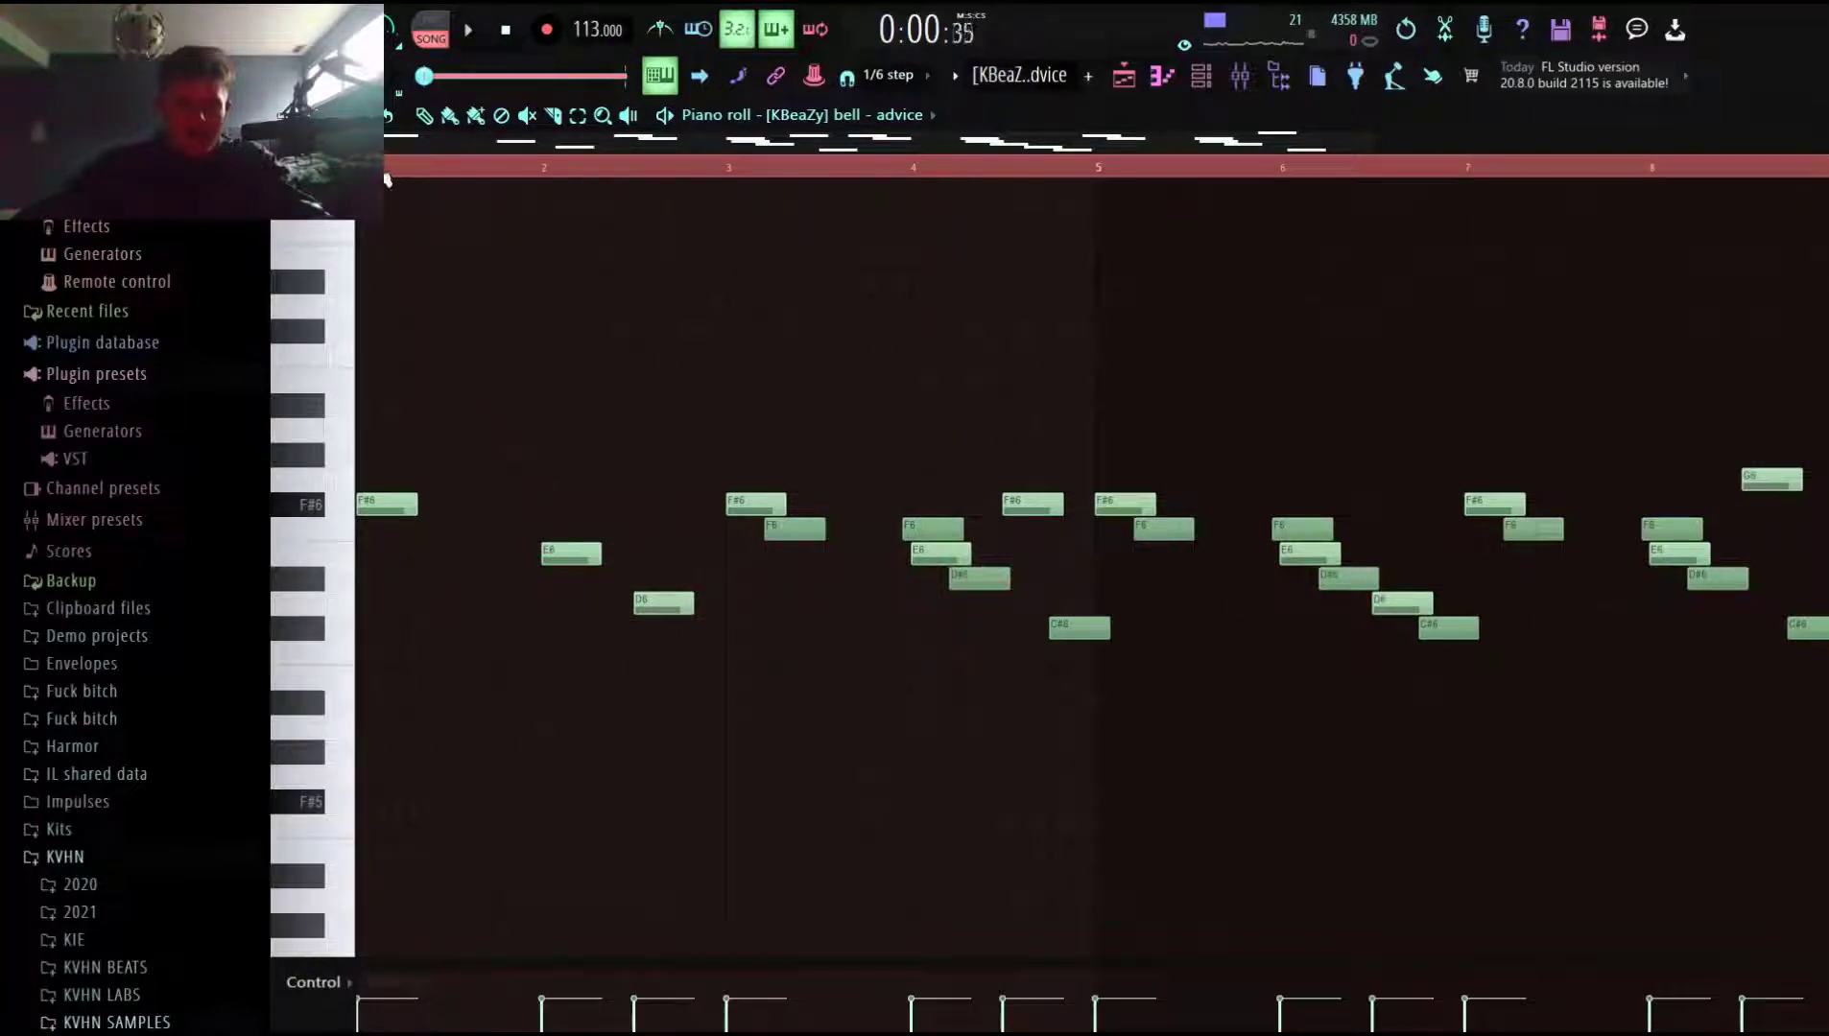
left_click(429, 32)
key("space")
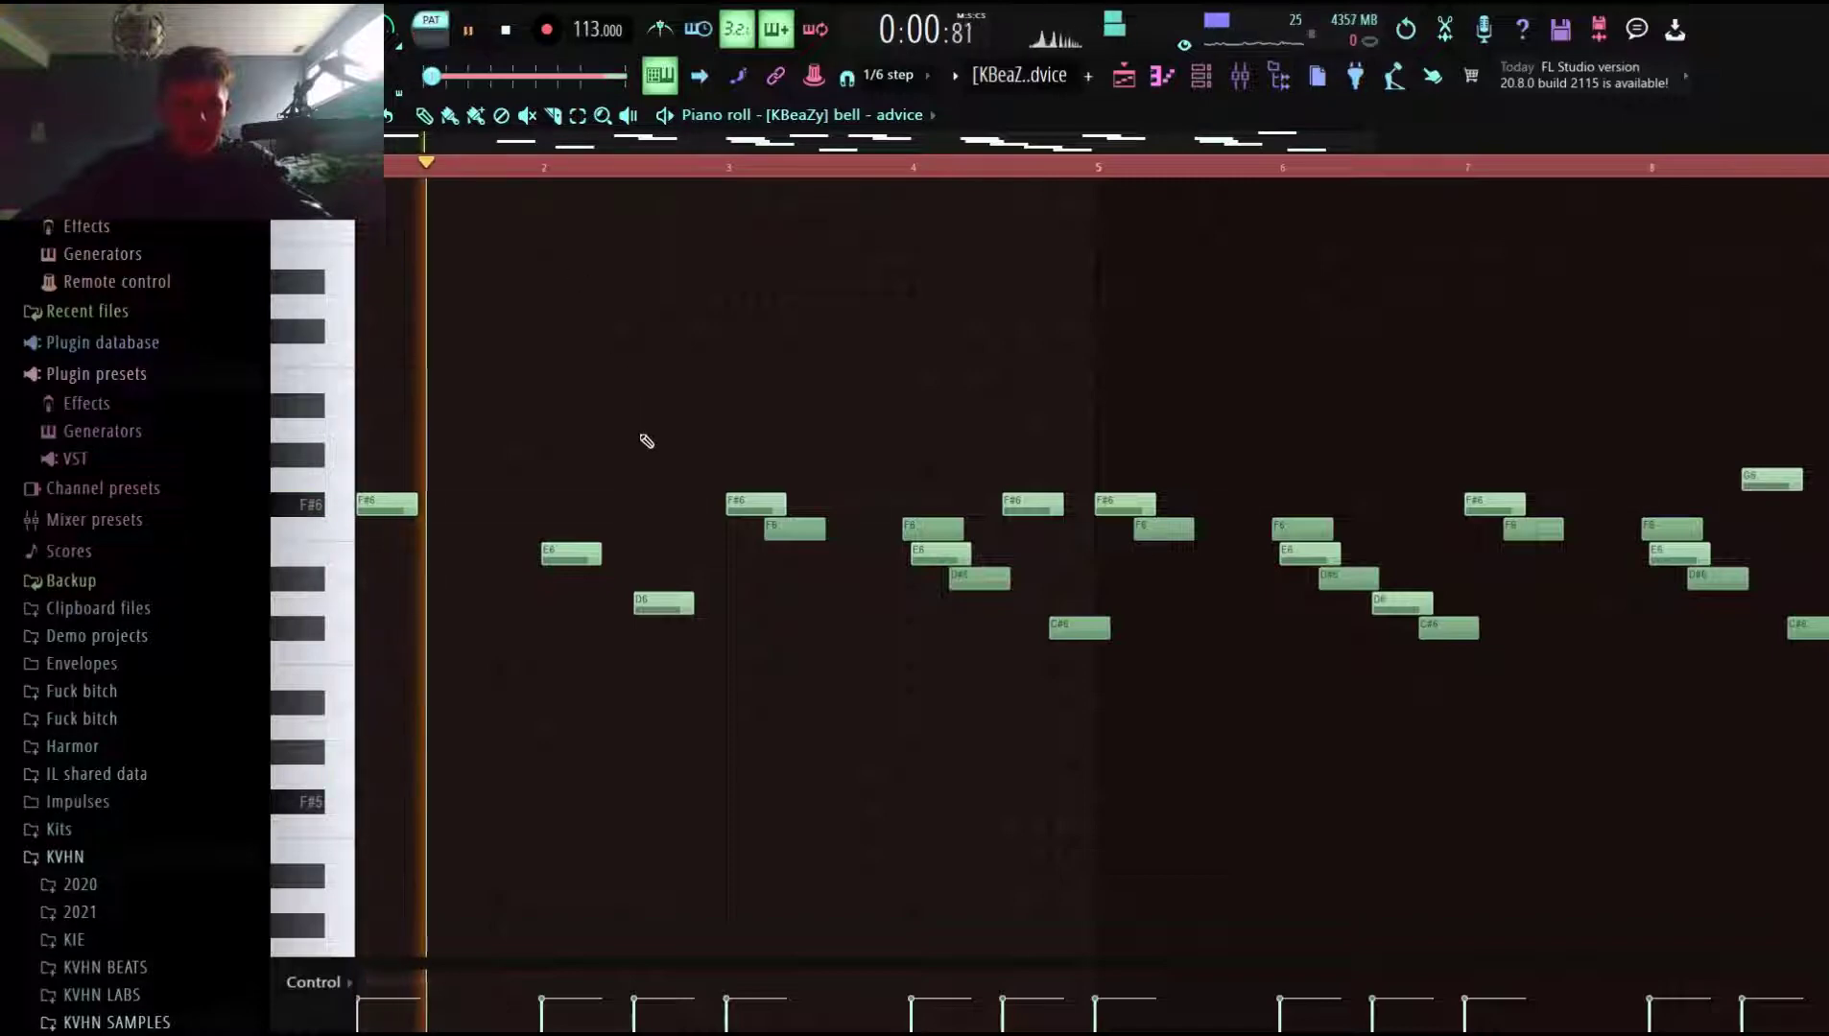
Undo the passing-note deletions in the bell pattern and delete the stray long F6 note drawn across bars 1 and 2.
key("ctrl+alt+z")
key("ctrl+alt+z")
key("ctrl+alt+z")
key("ctrl+alt+z")
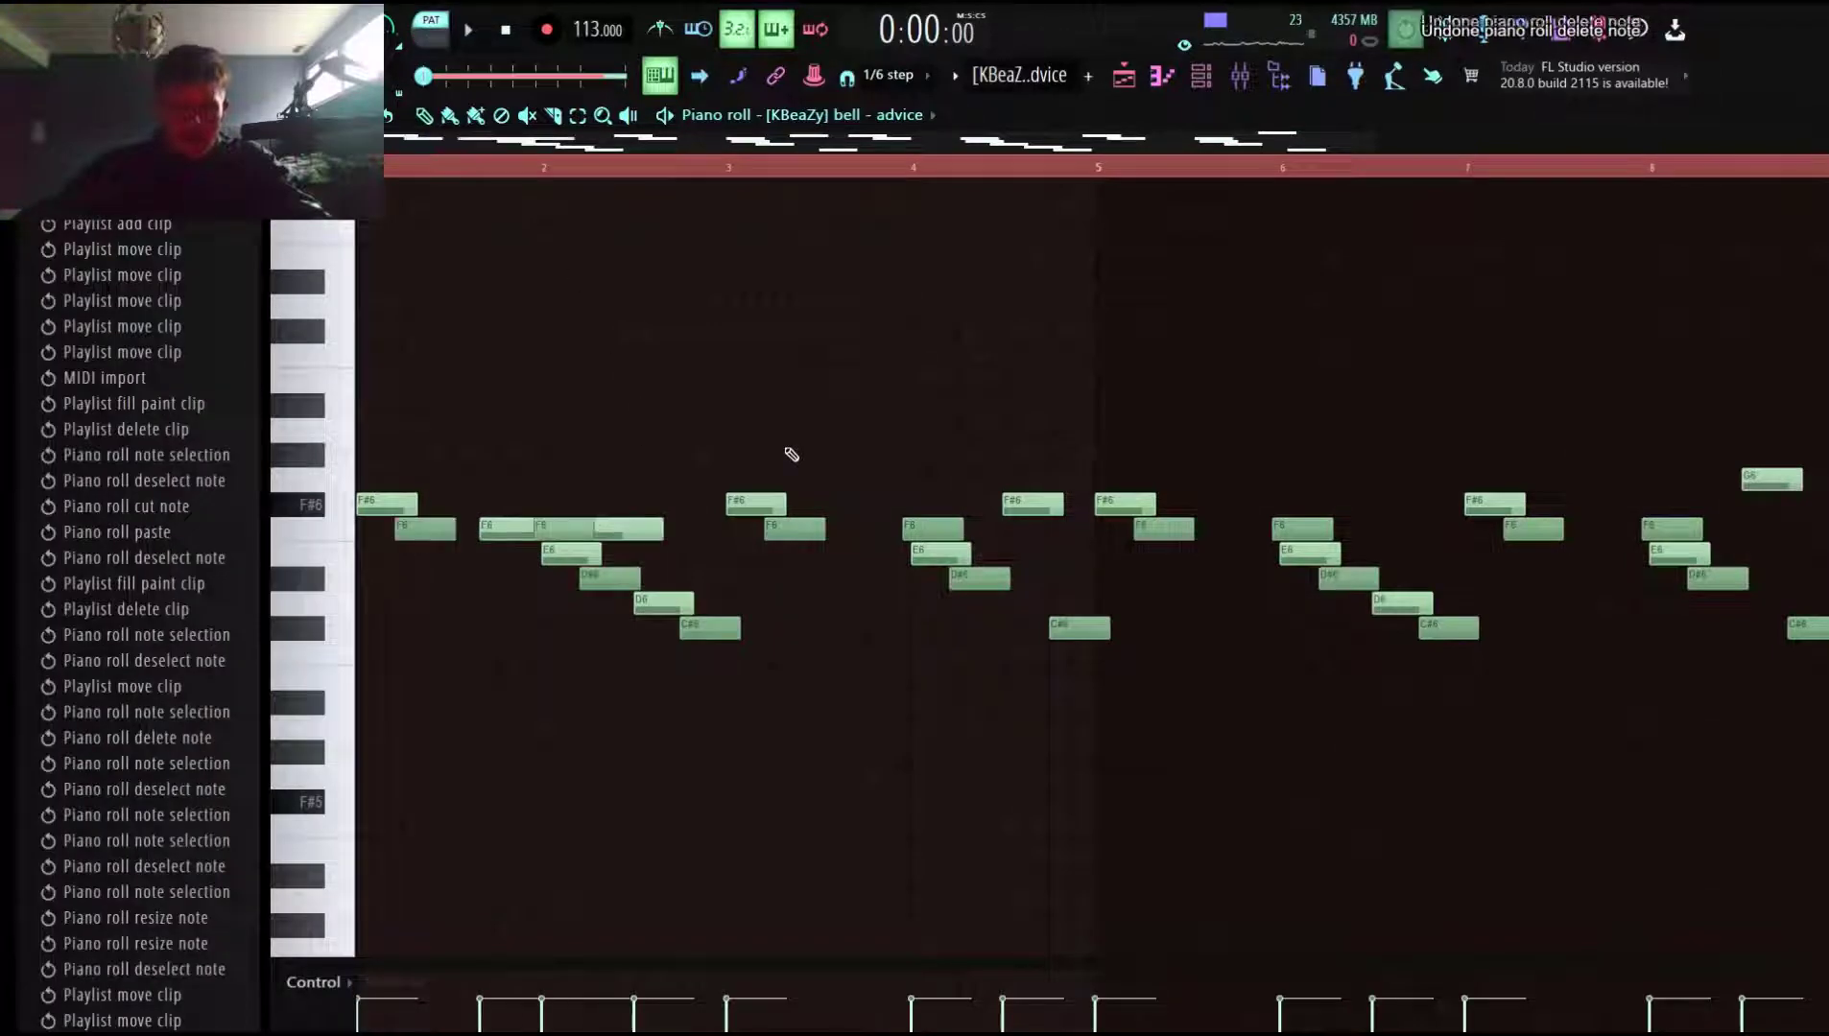
right_click(644, 527)
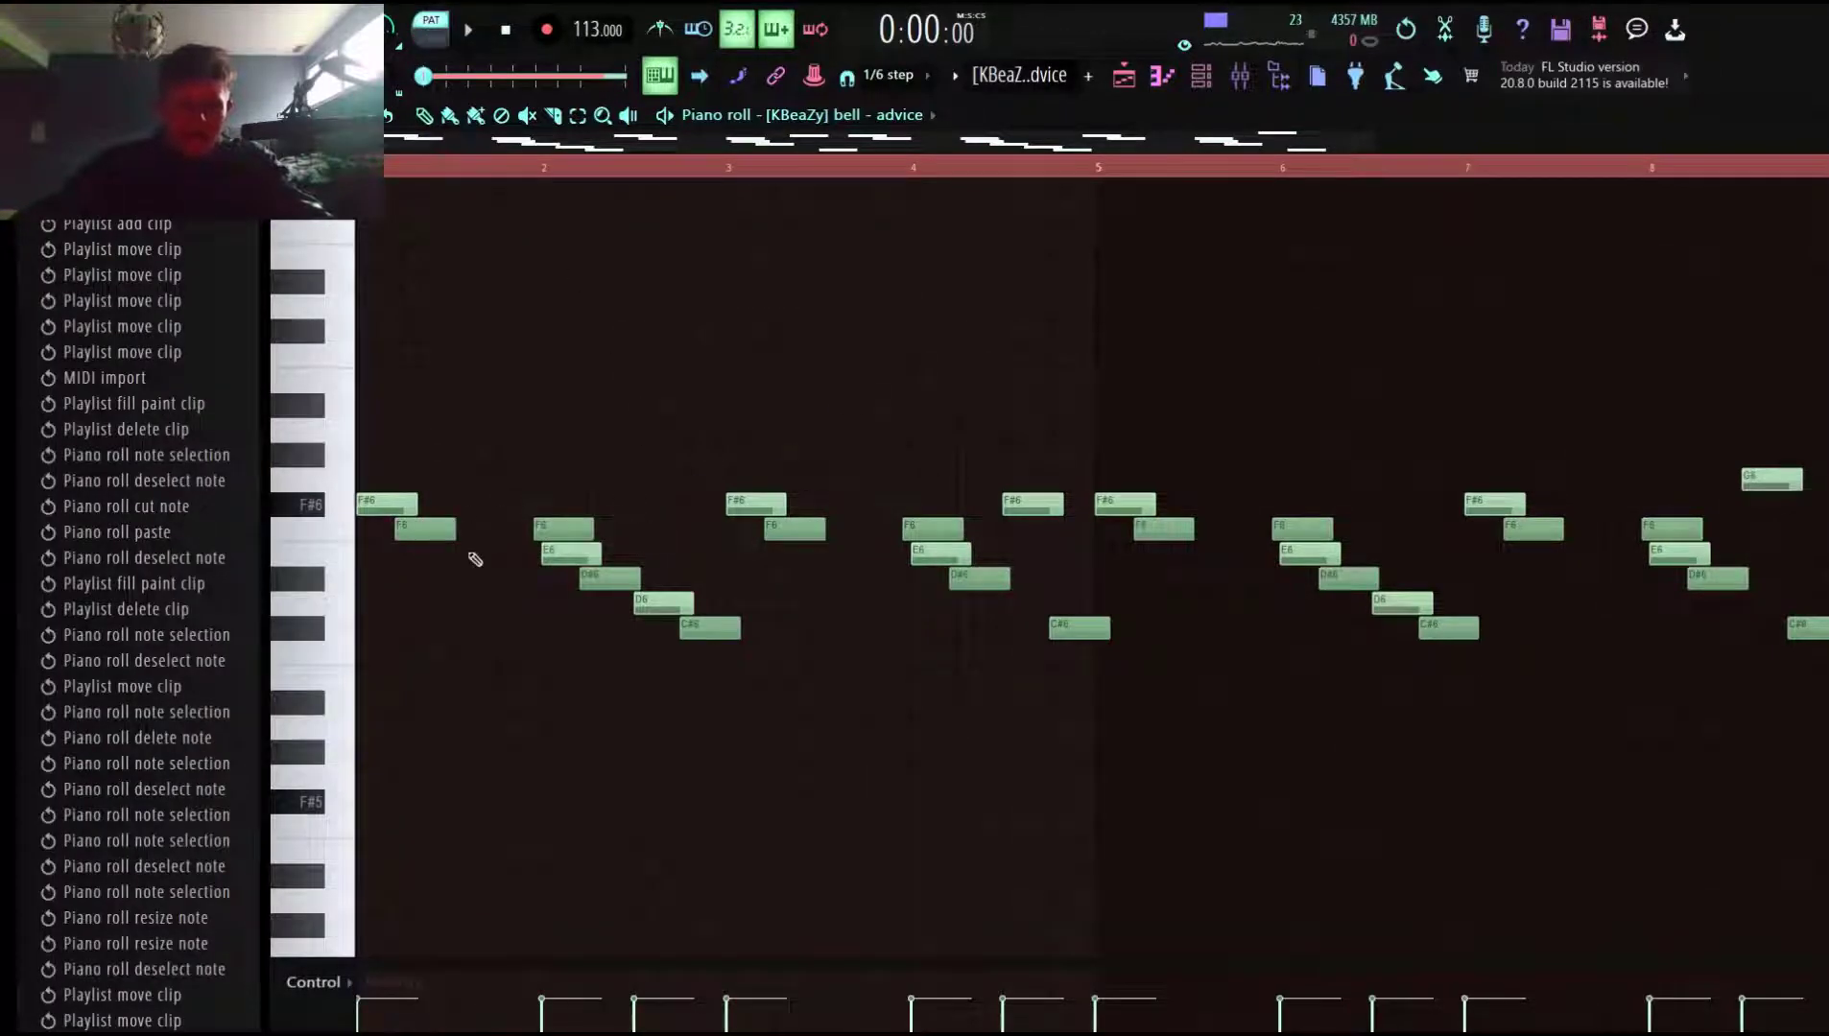
Display the [KBeaZy] bell - advice channel's options to check its Cut itself setting, leaving them unchanged.
left_click(1201, 75)
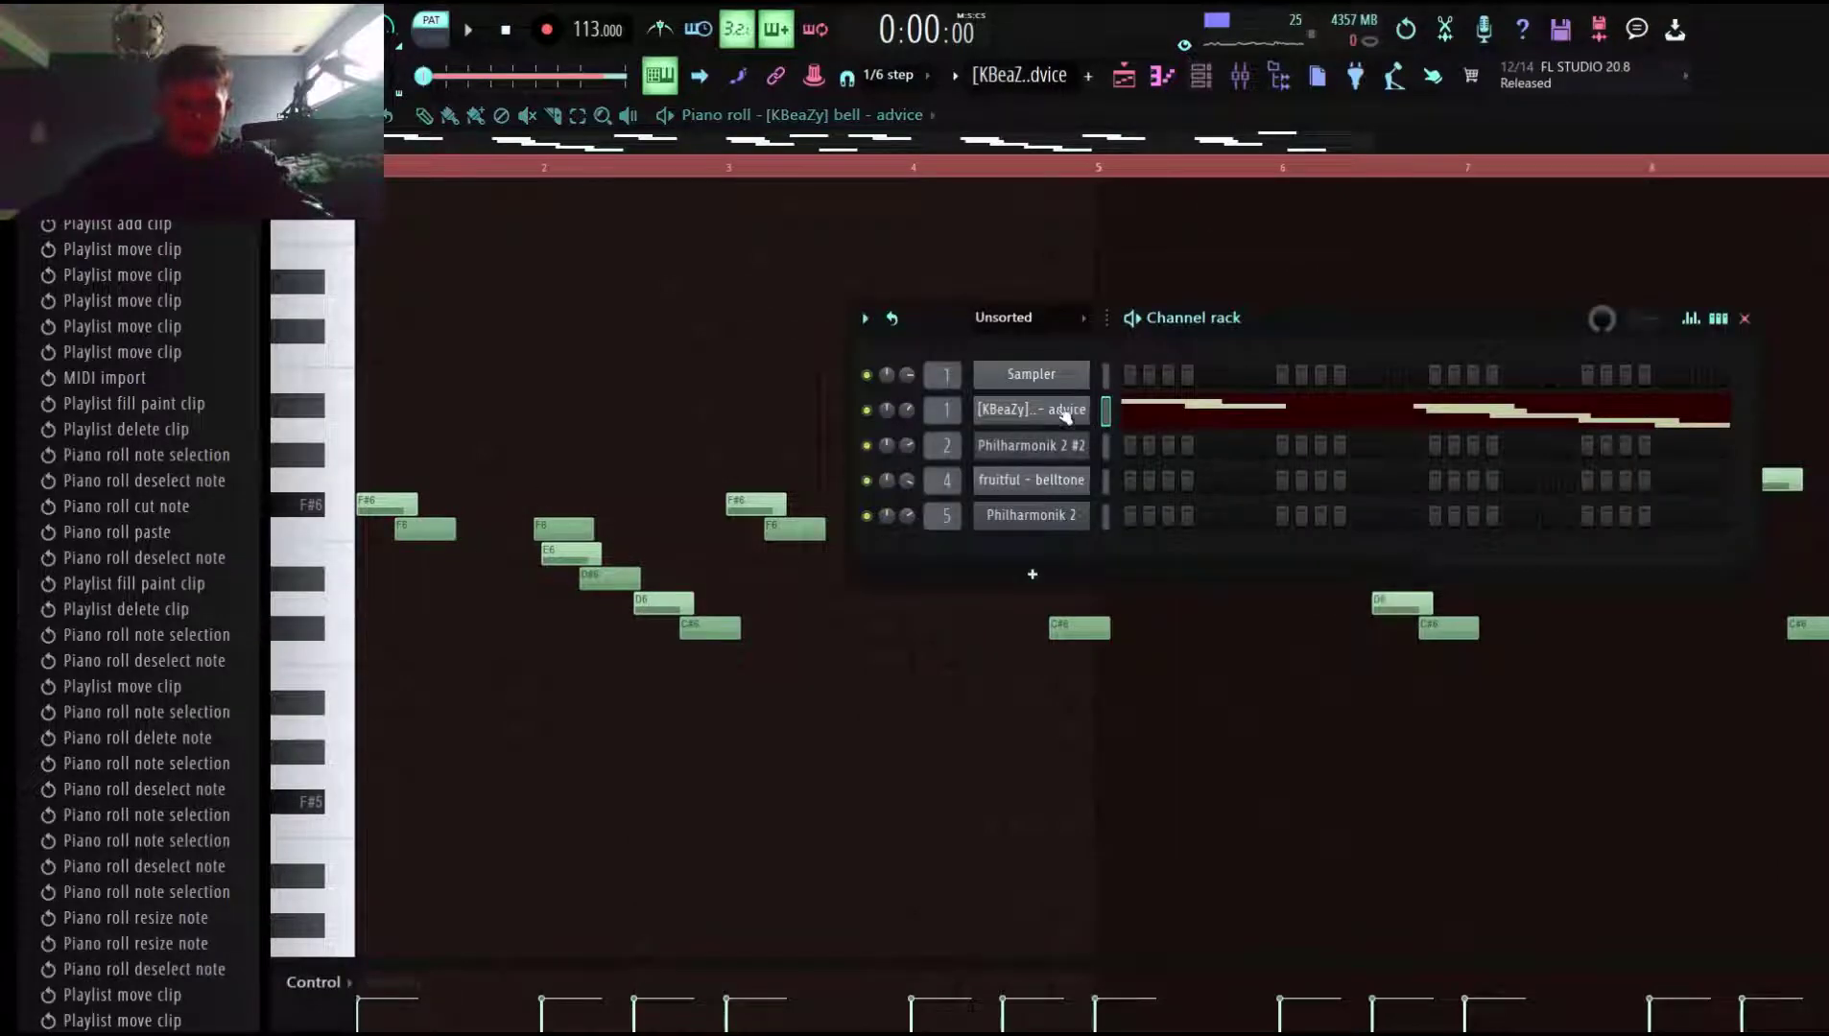
right_click(1090, 403)
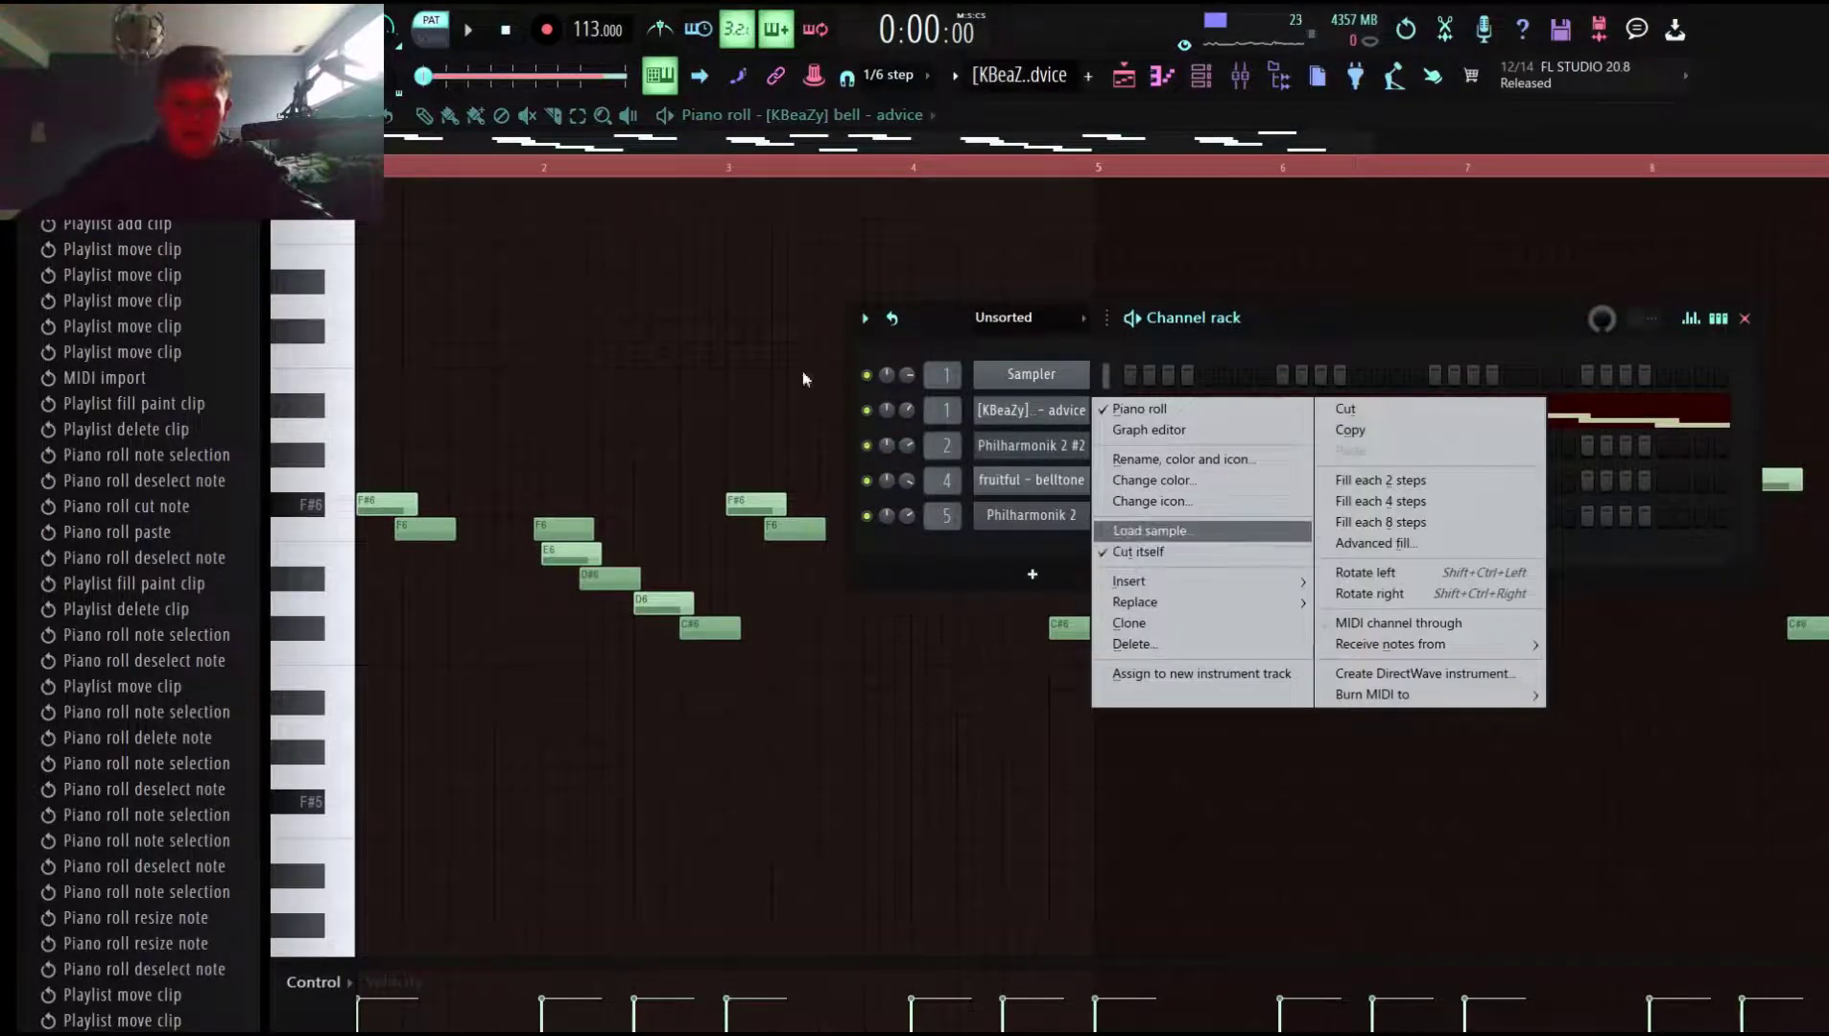
left_click(683, 352)
Examine the opening F#6 note and its overlapping F6 passing note up close, and play the bell pattern.
left_click_drag(531, 582, 223, 360)
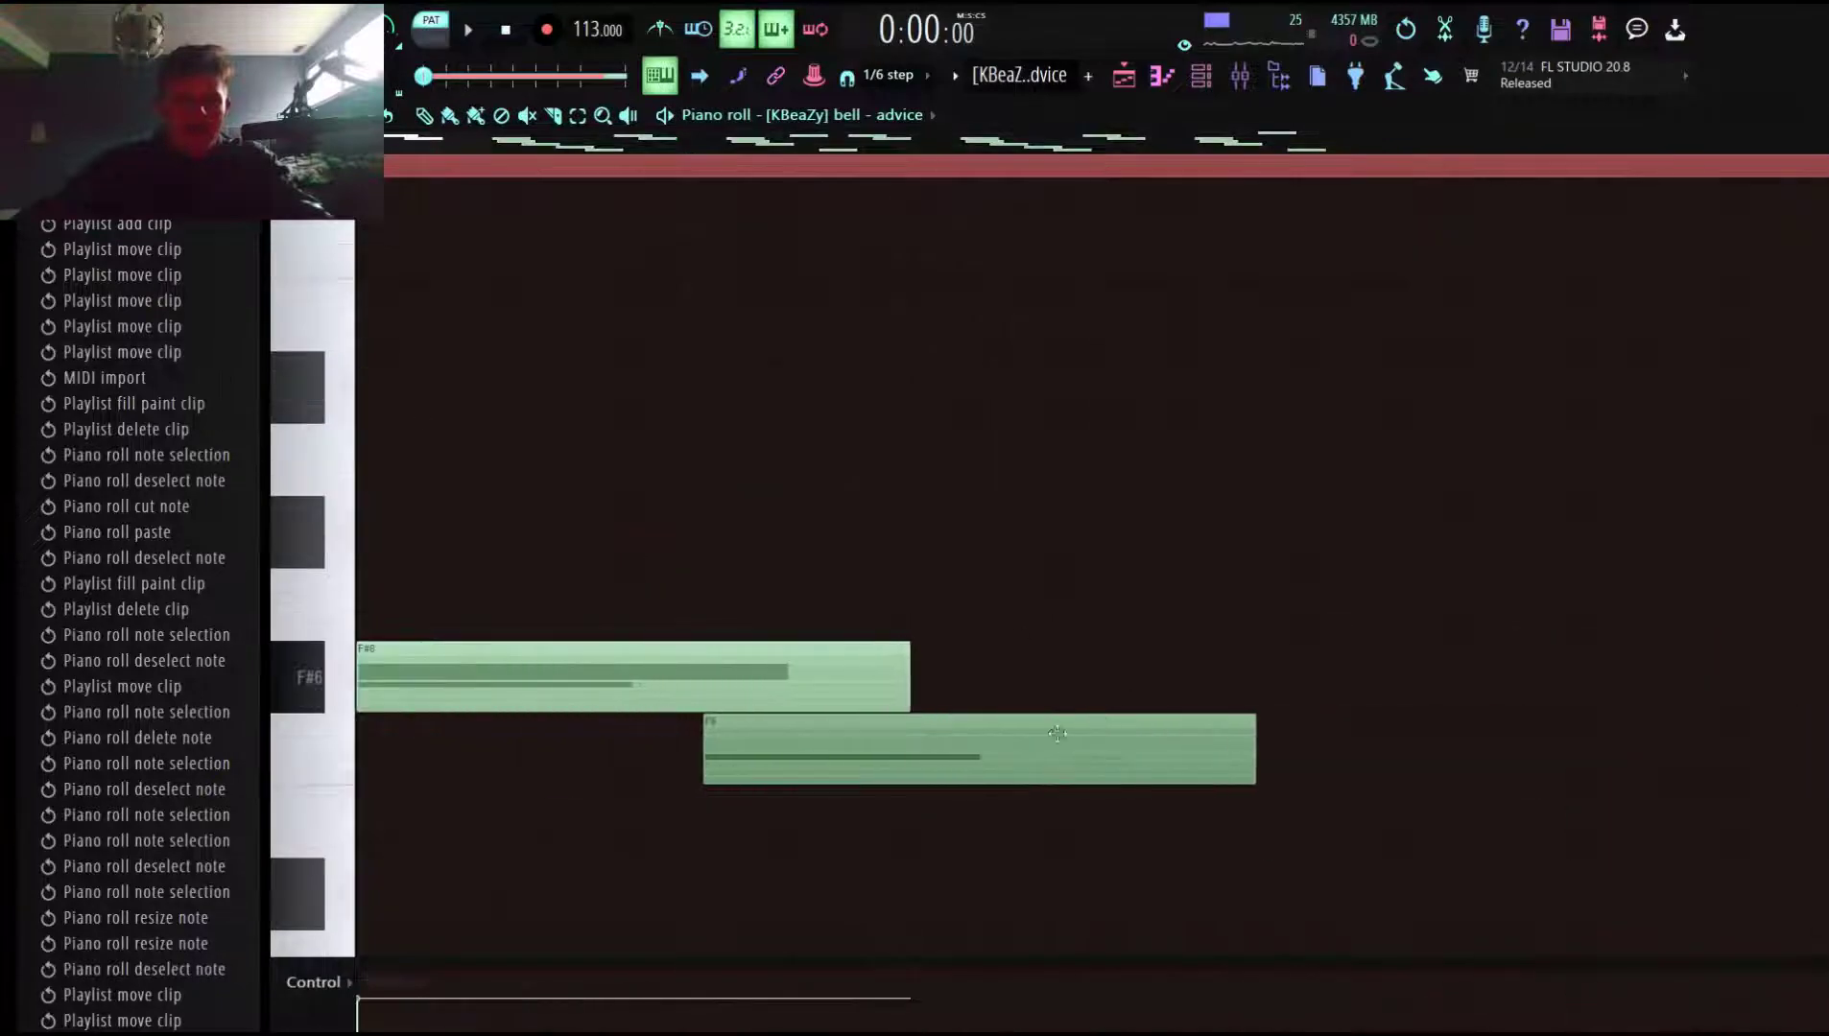
left_click(903, 757)
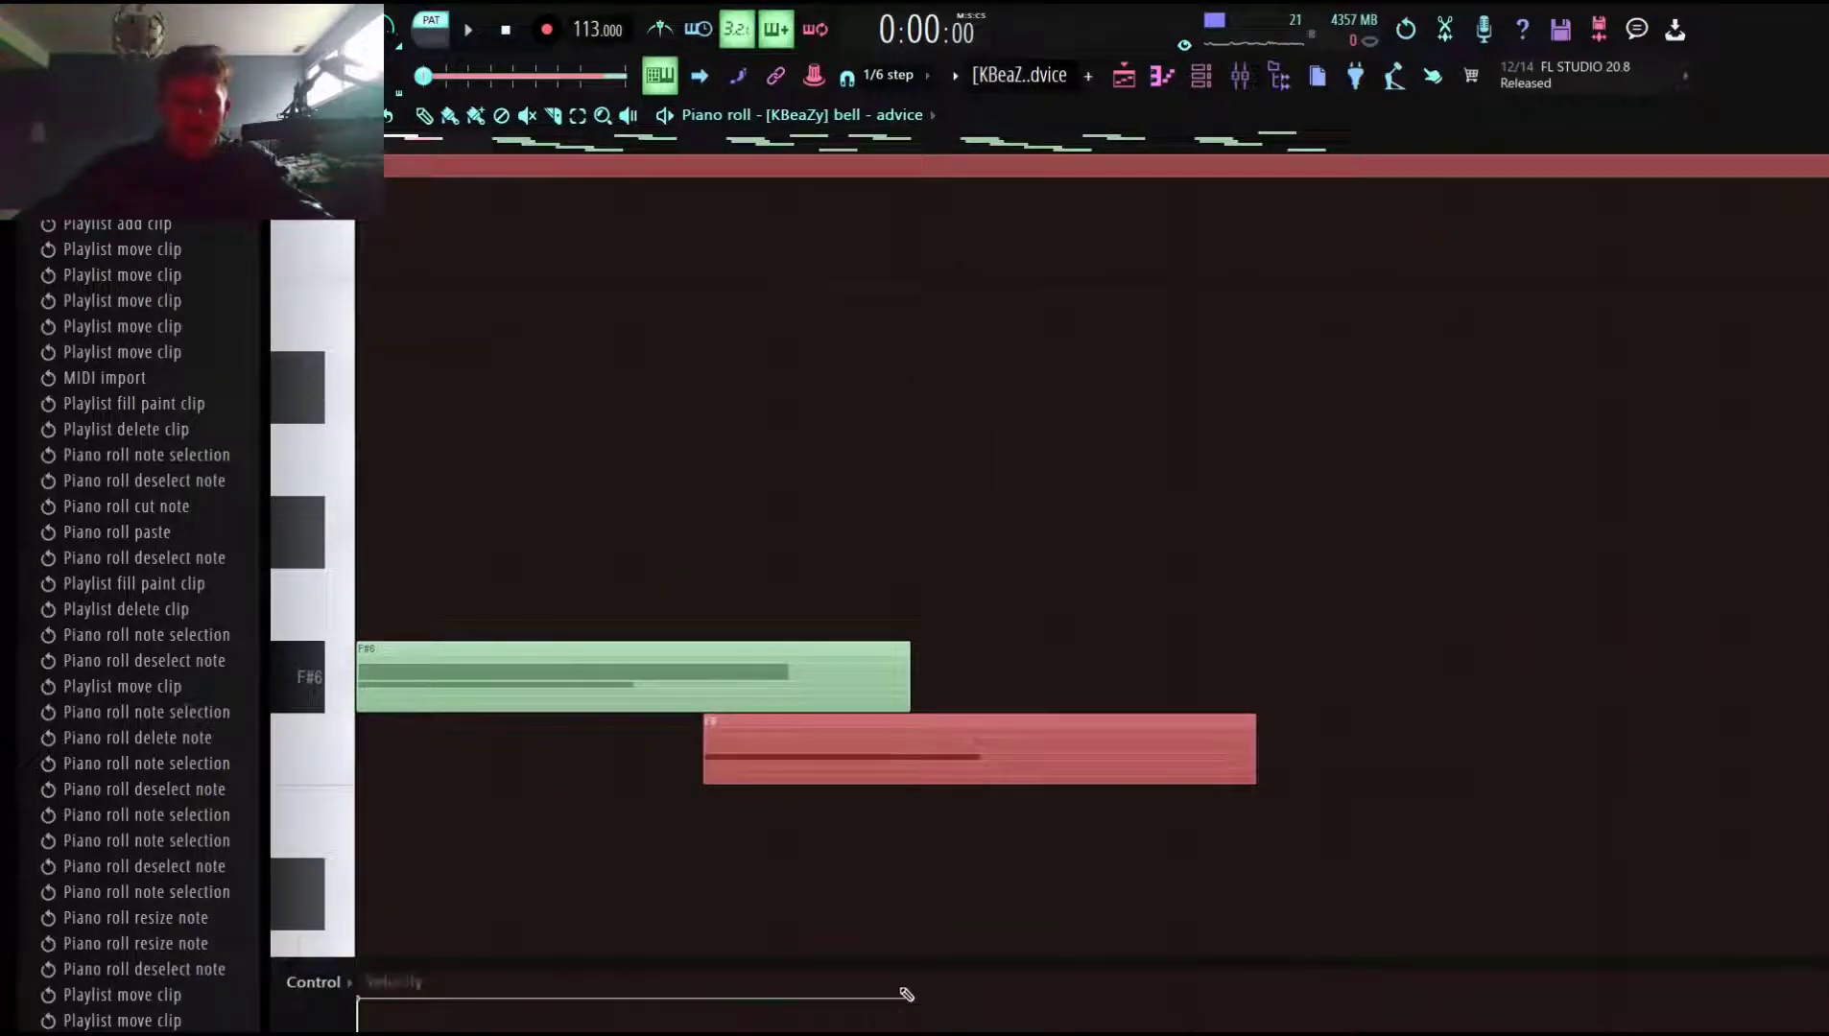
right_click(1047, 520, "ctrl")
right_click(549, 628, "ctrl")
left_click(549, 629, "ctrl")
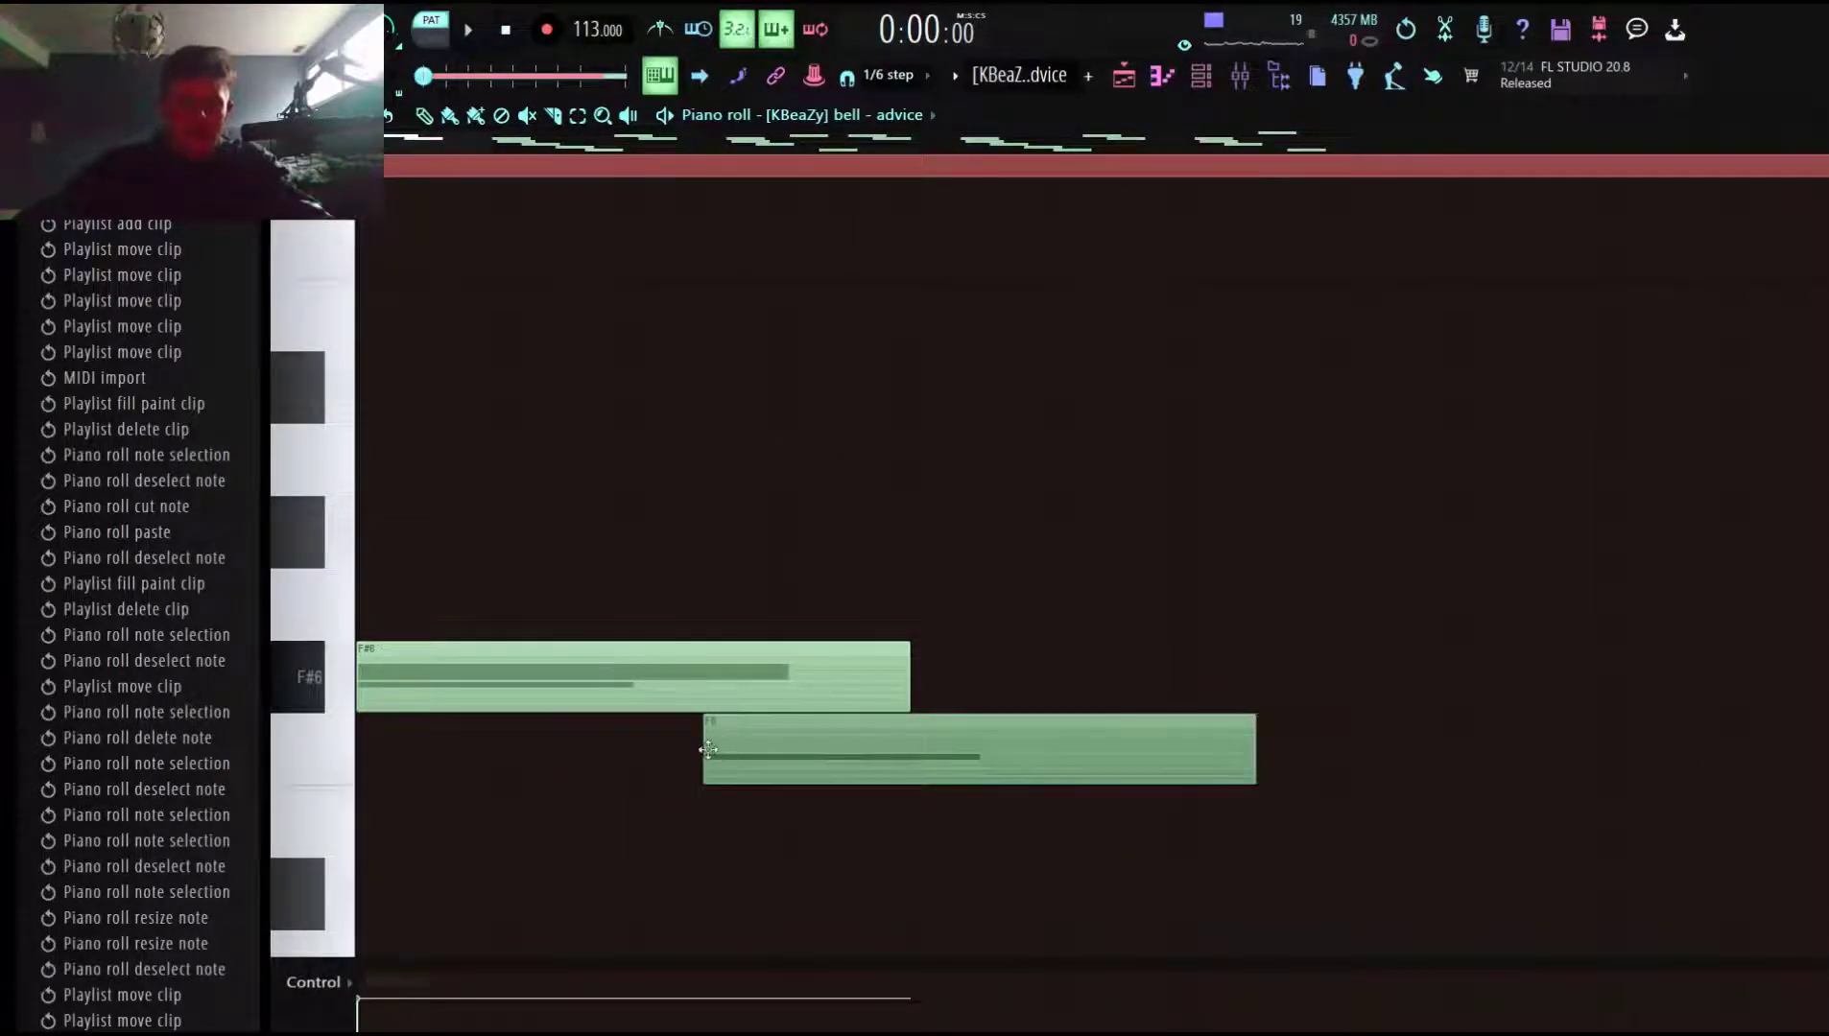
key("space")
right_click(959, 633, "ctrl")
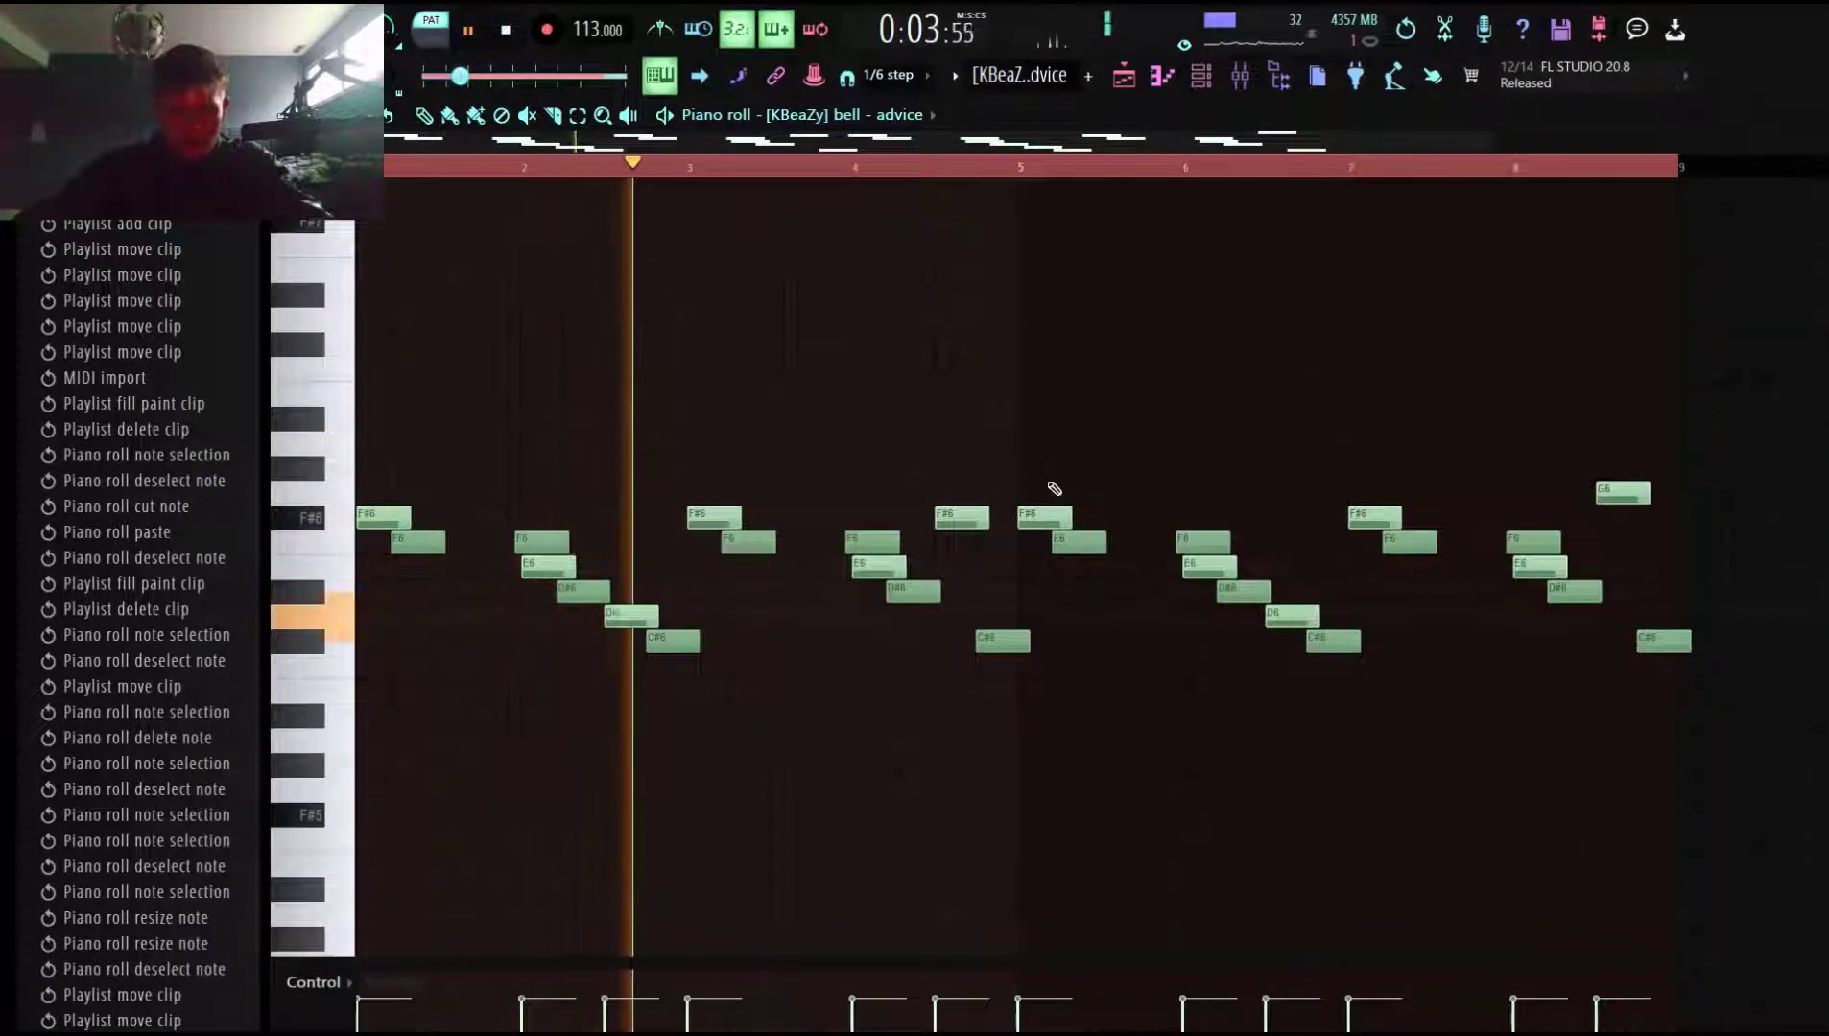
key("space")
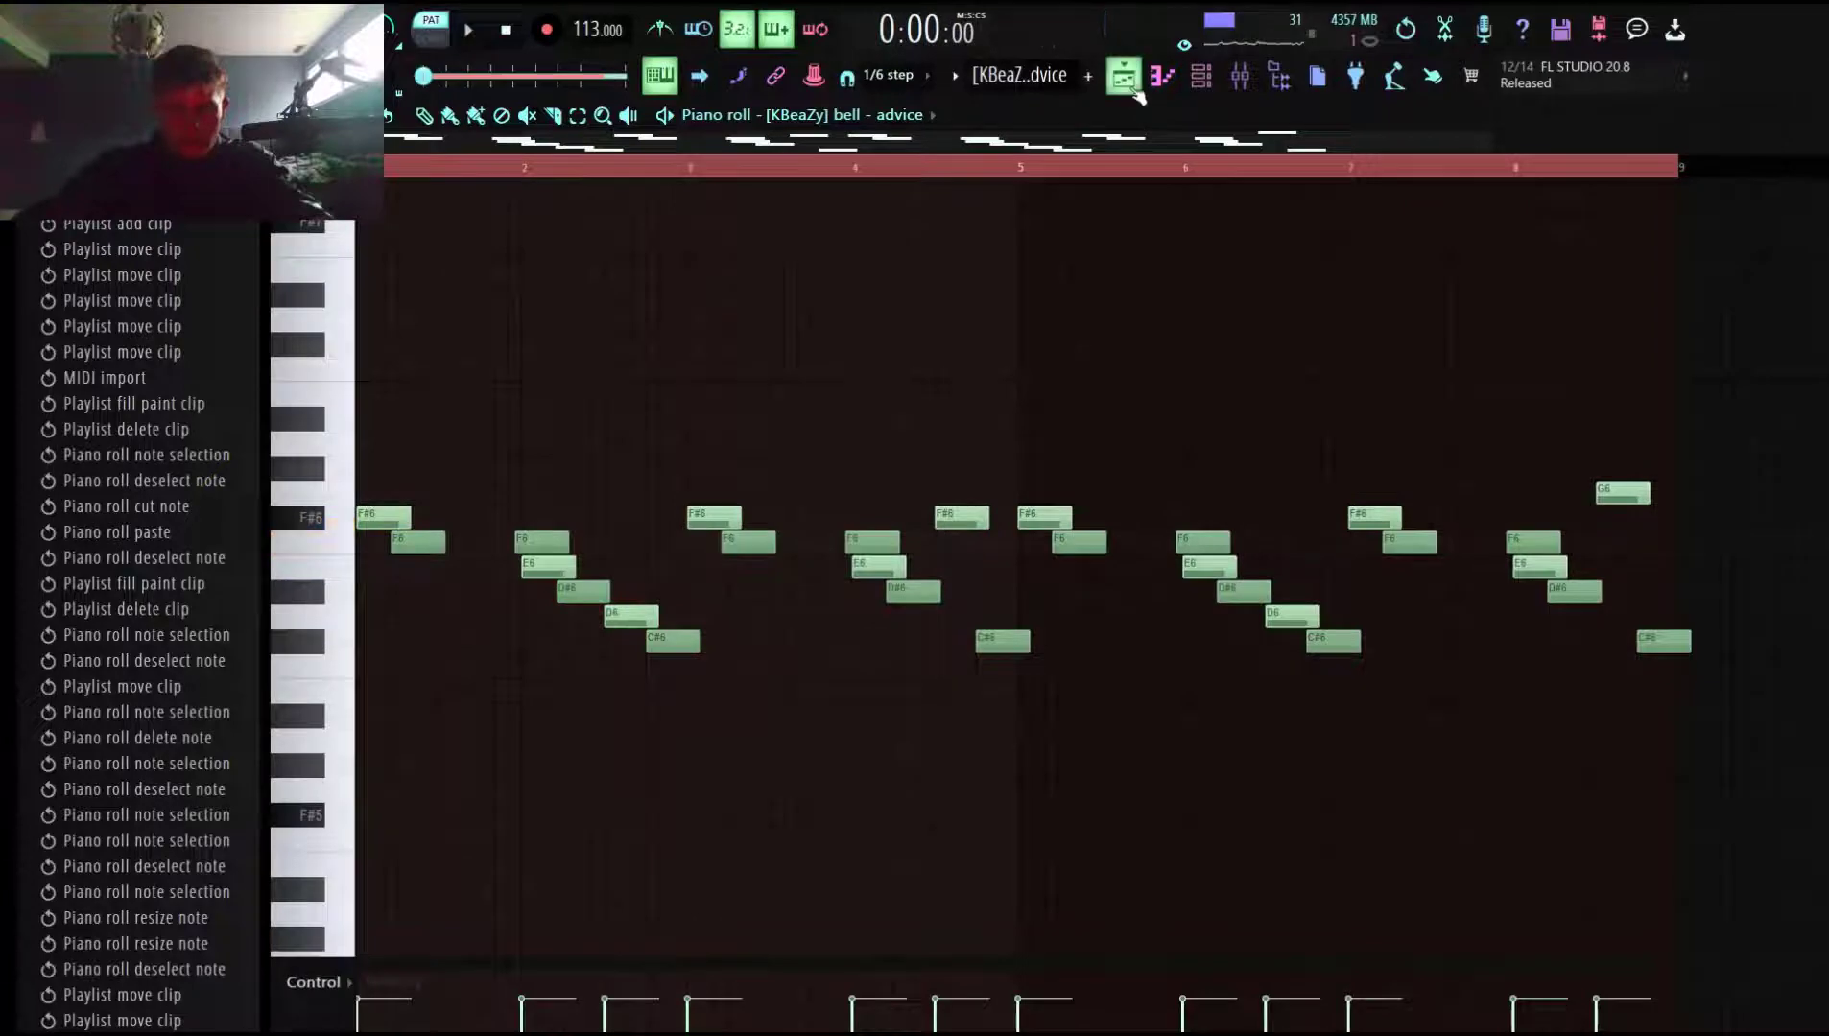
Unmute tracks 1, 3, 4 and 5 in the playlist and play the arrangement briefly in song mode.
left_click(1131, 85)
left_click(577, 498)
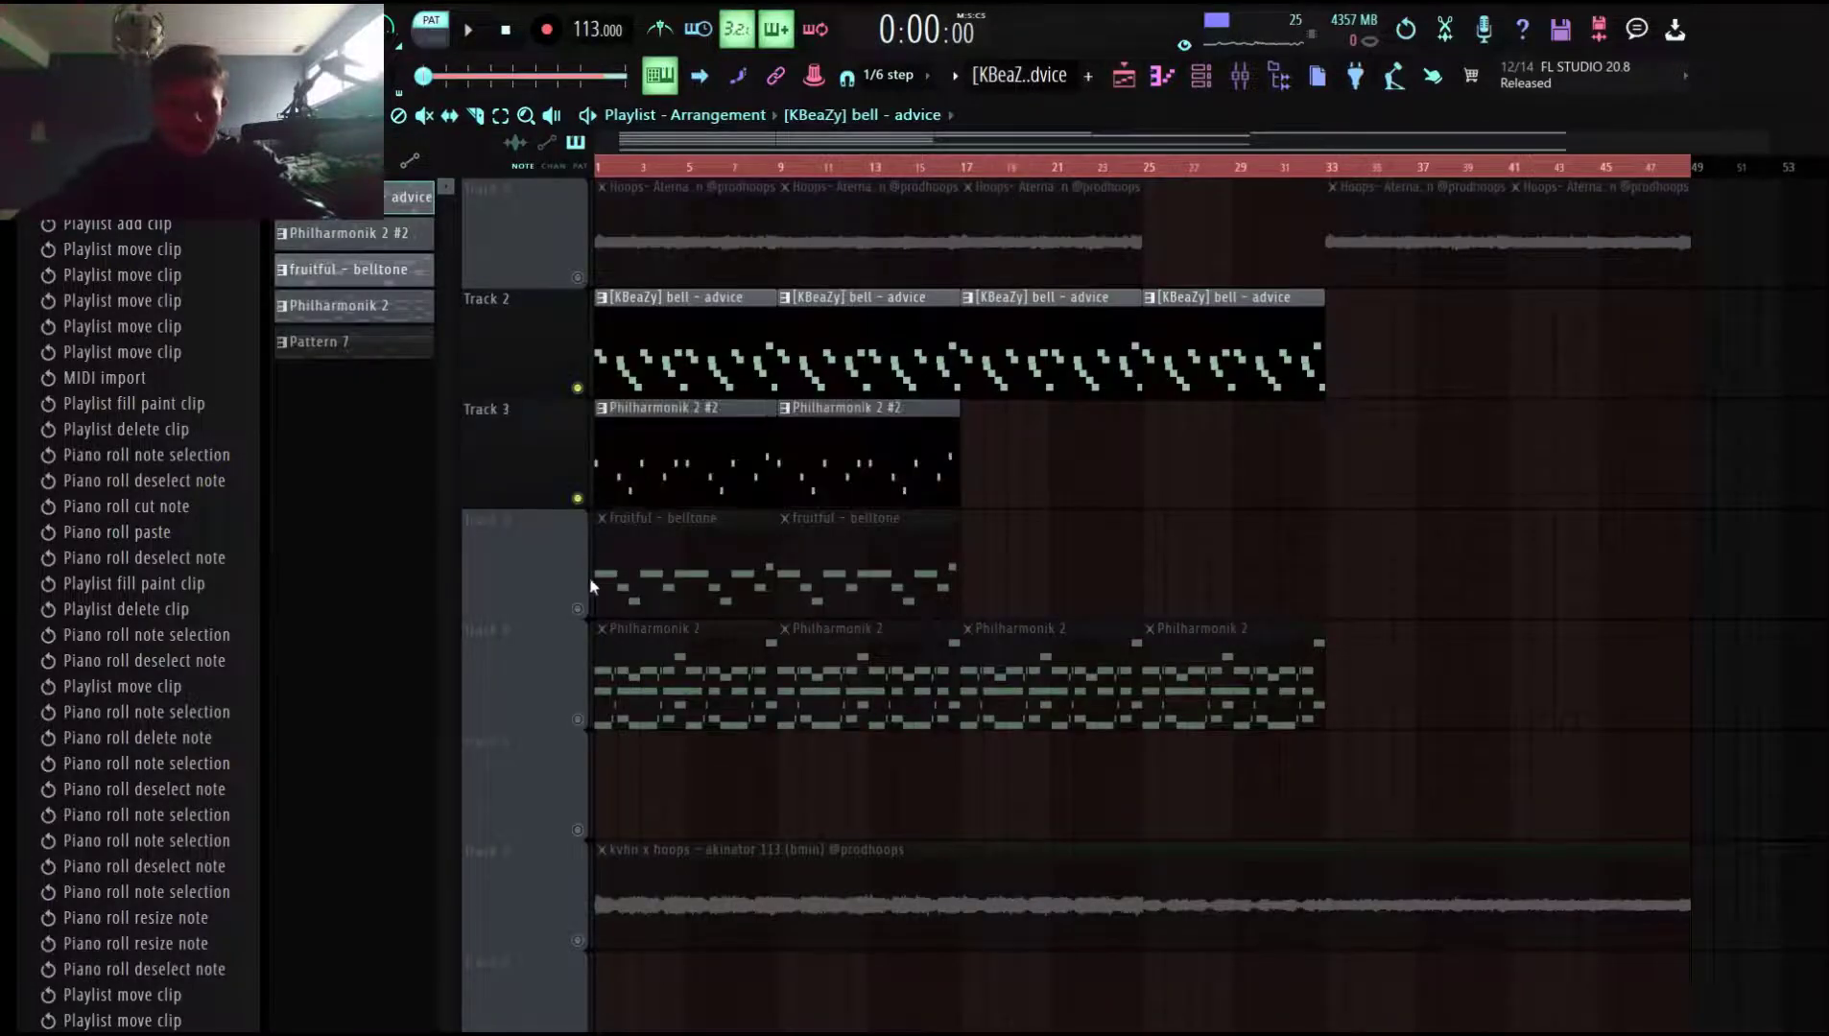
left_click(577, 609)
left_click(577, 277)
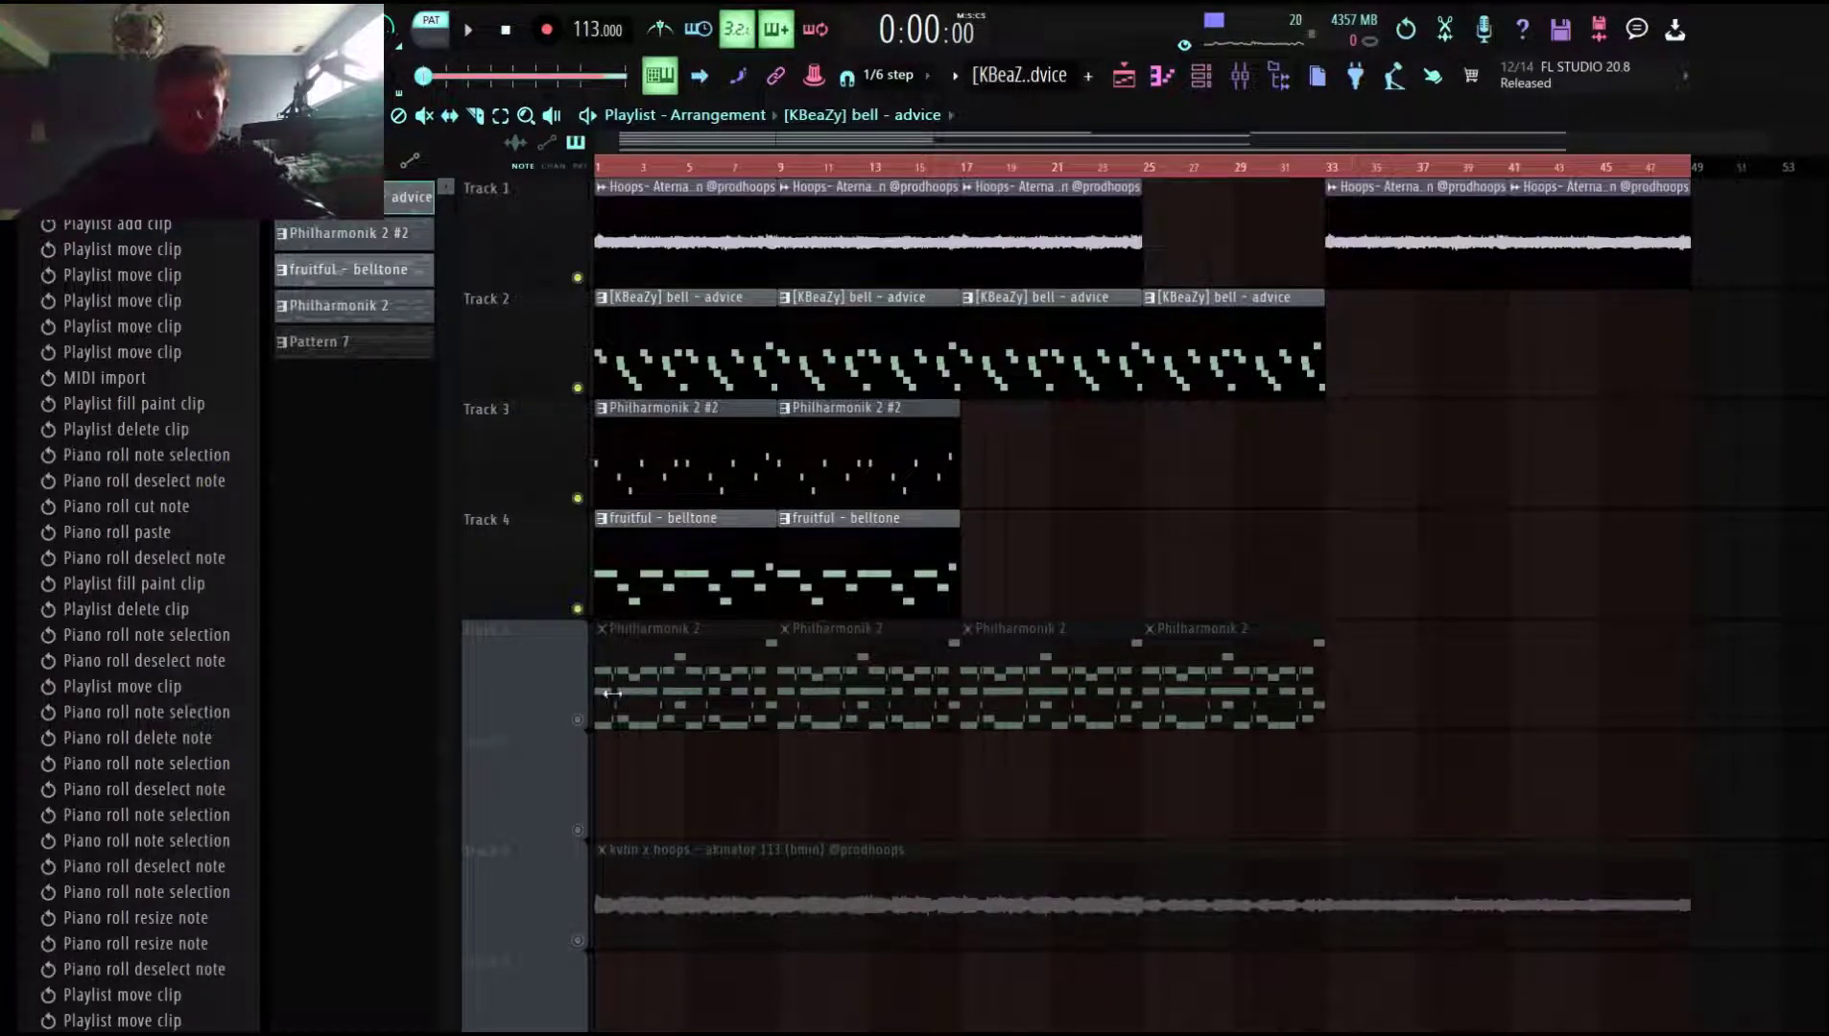
left_click(577, 719)
key("l")
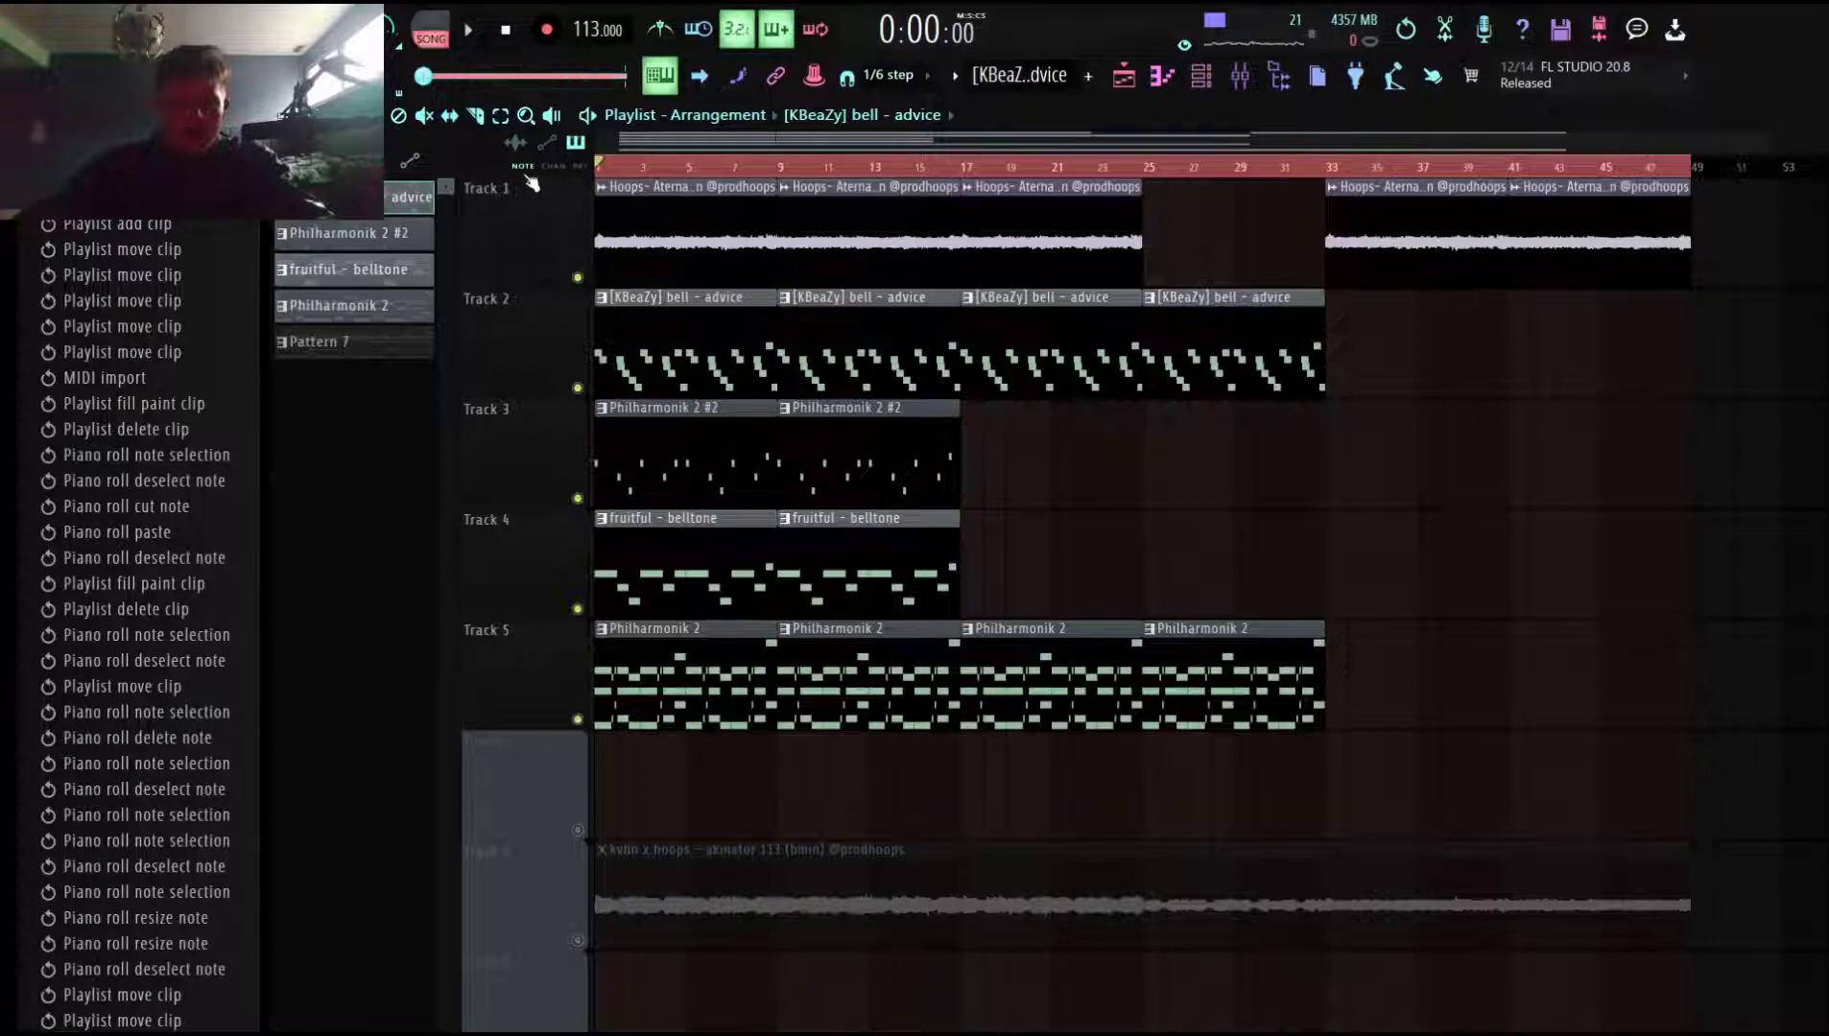
key("space")
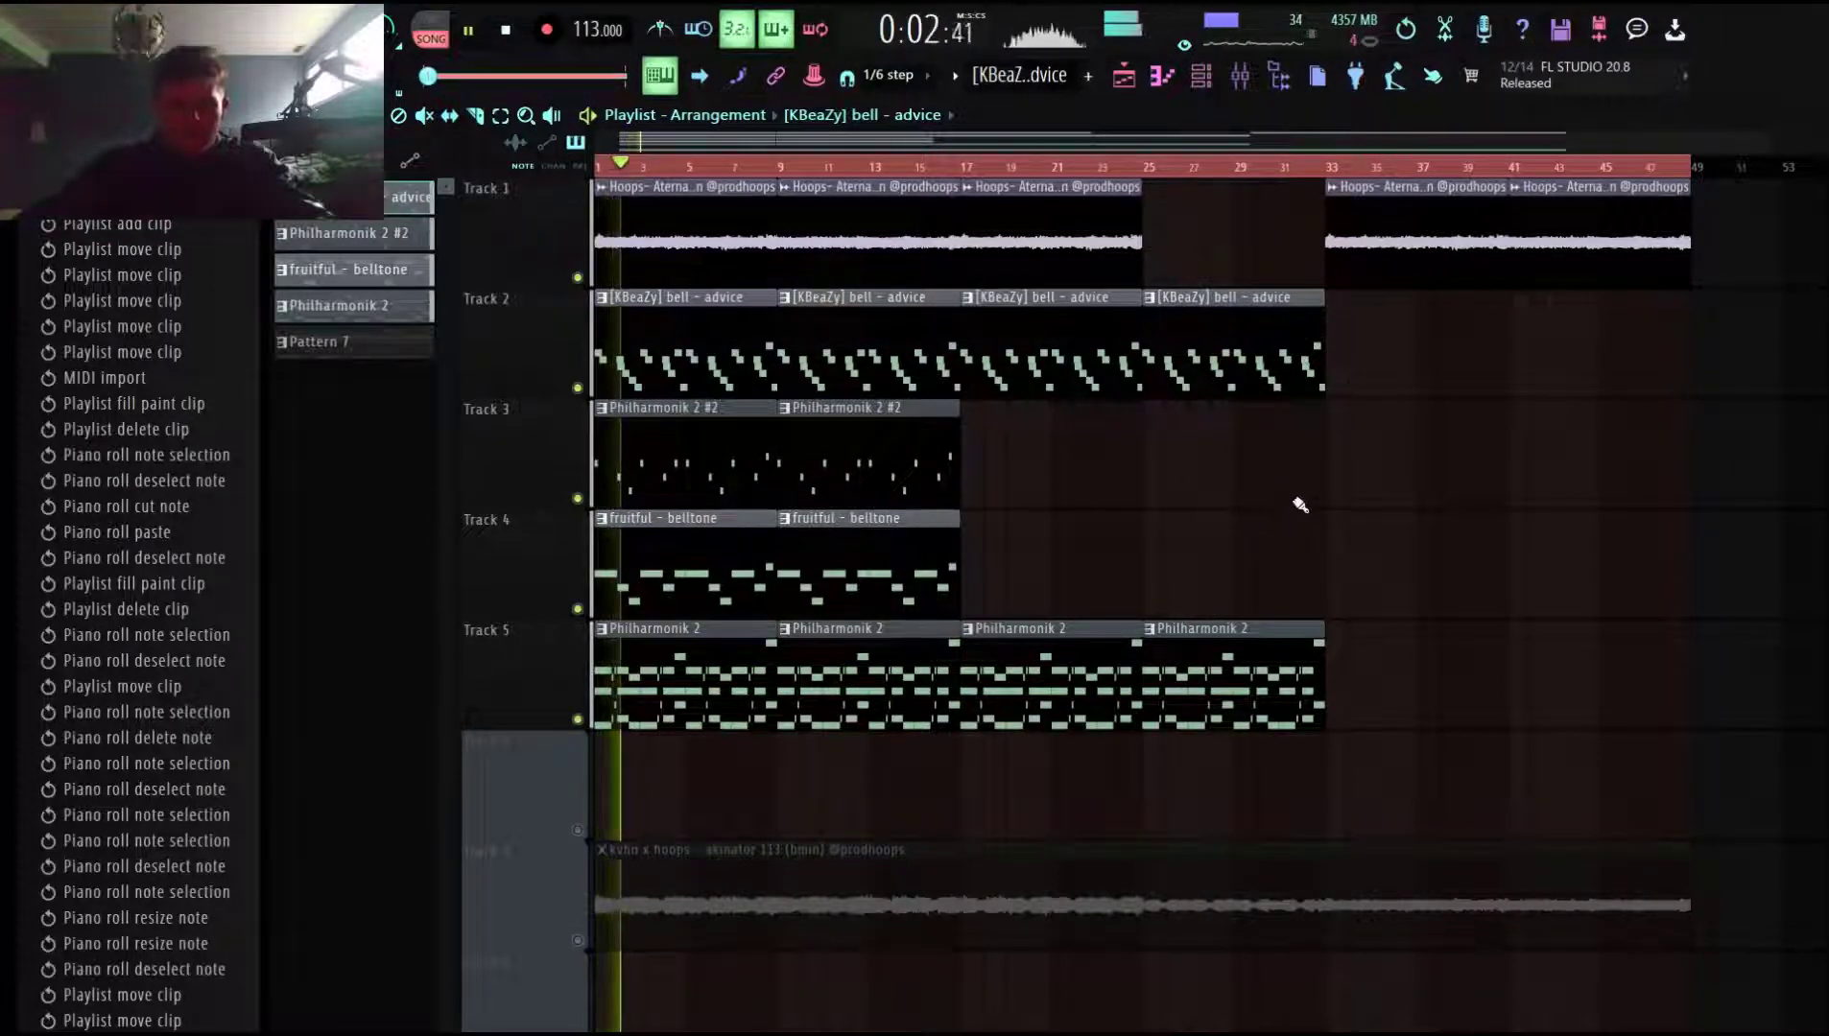
key("space")
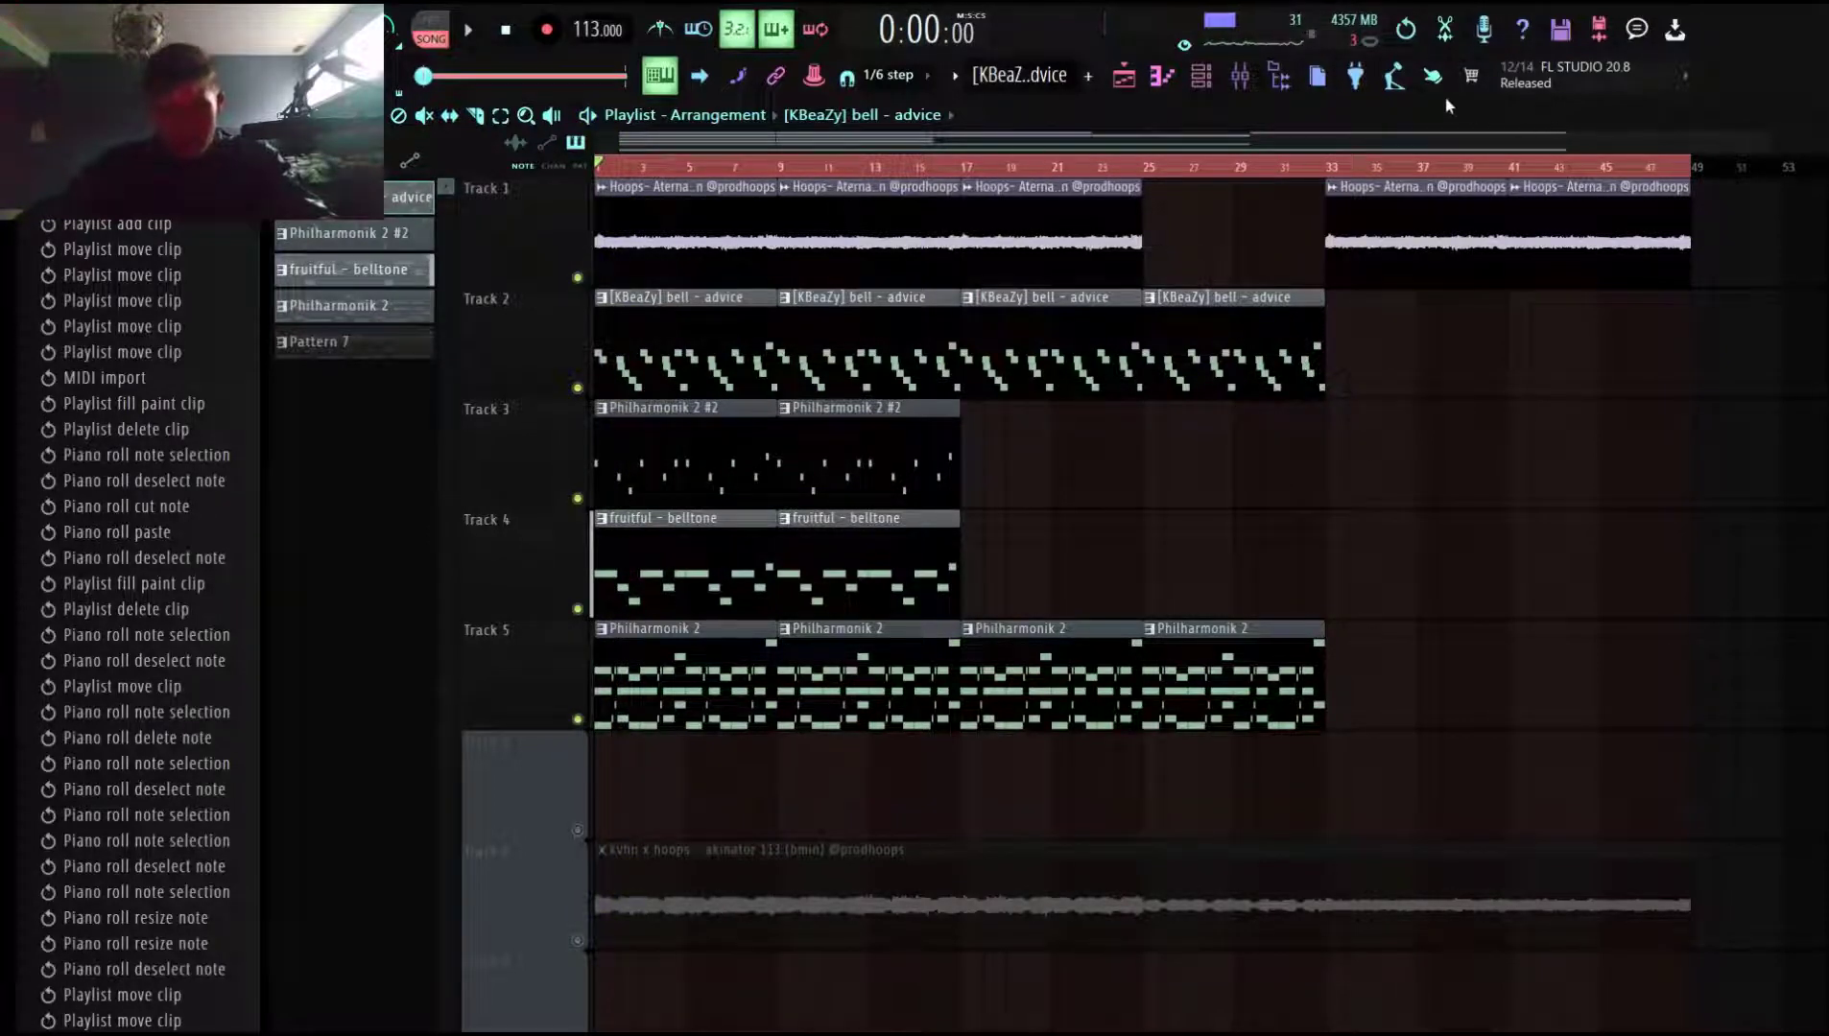
Open the mixer and inspect the effect slots of the Philharmonik 2 #2 and [KBeaZy] bell - advice inserts.
left_click(1239, 75)
left_click(467, 356)
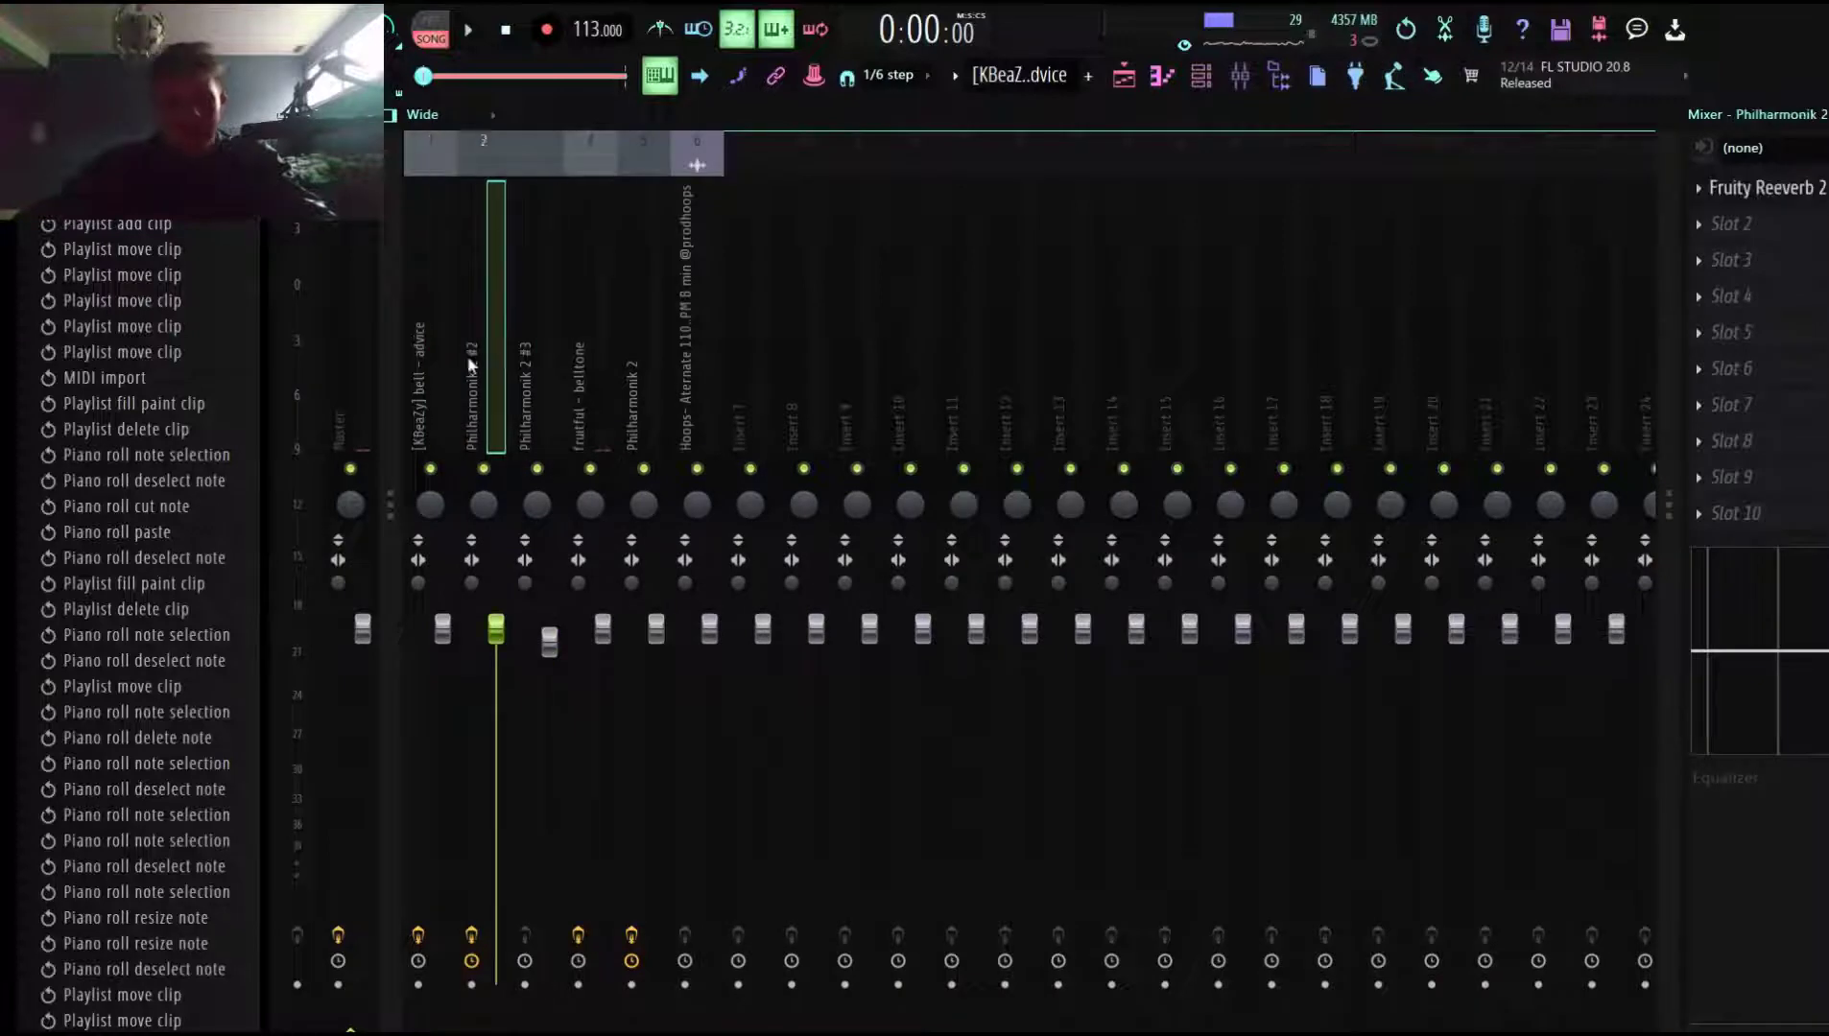
left_click(413, 355)
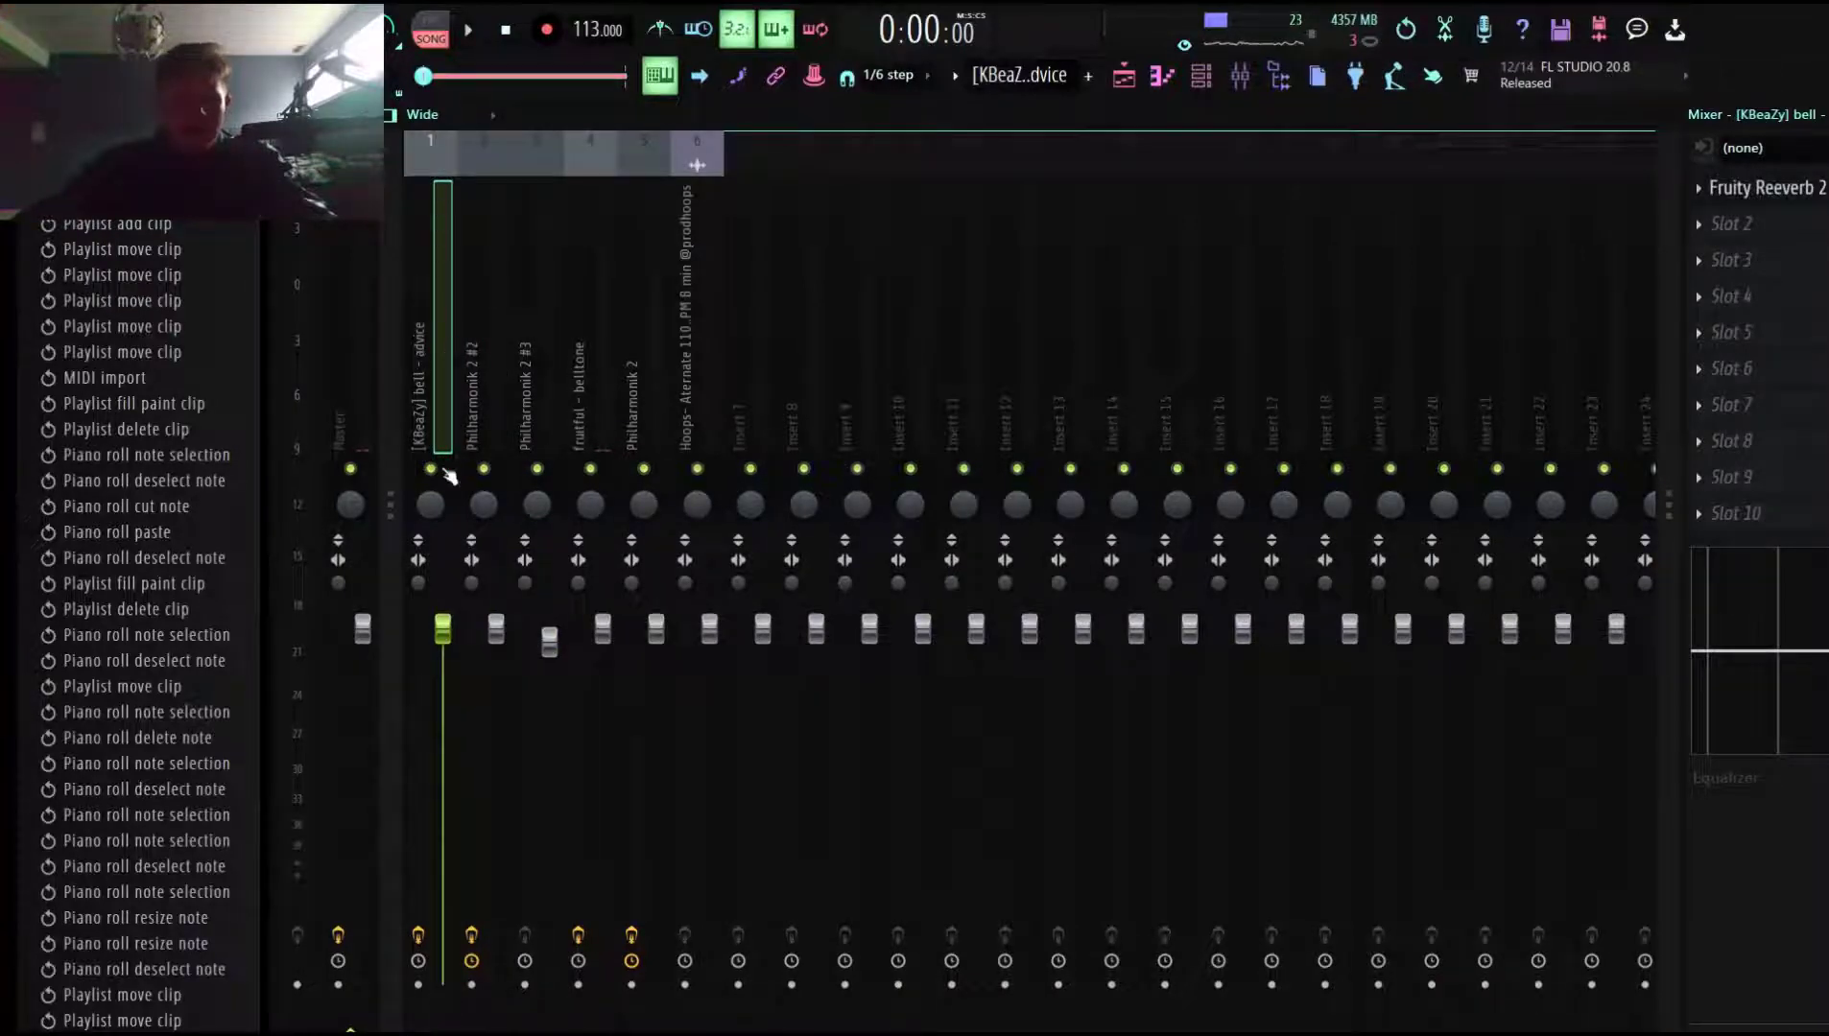
During playback, solo the bell - advice, Philharmonik 2 #2, Philharmonik 2 #3 and belltone inserts in turn, checking the effects of the last two.
right_click(431, 455)
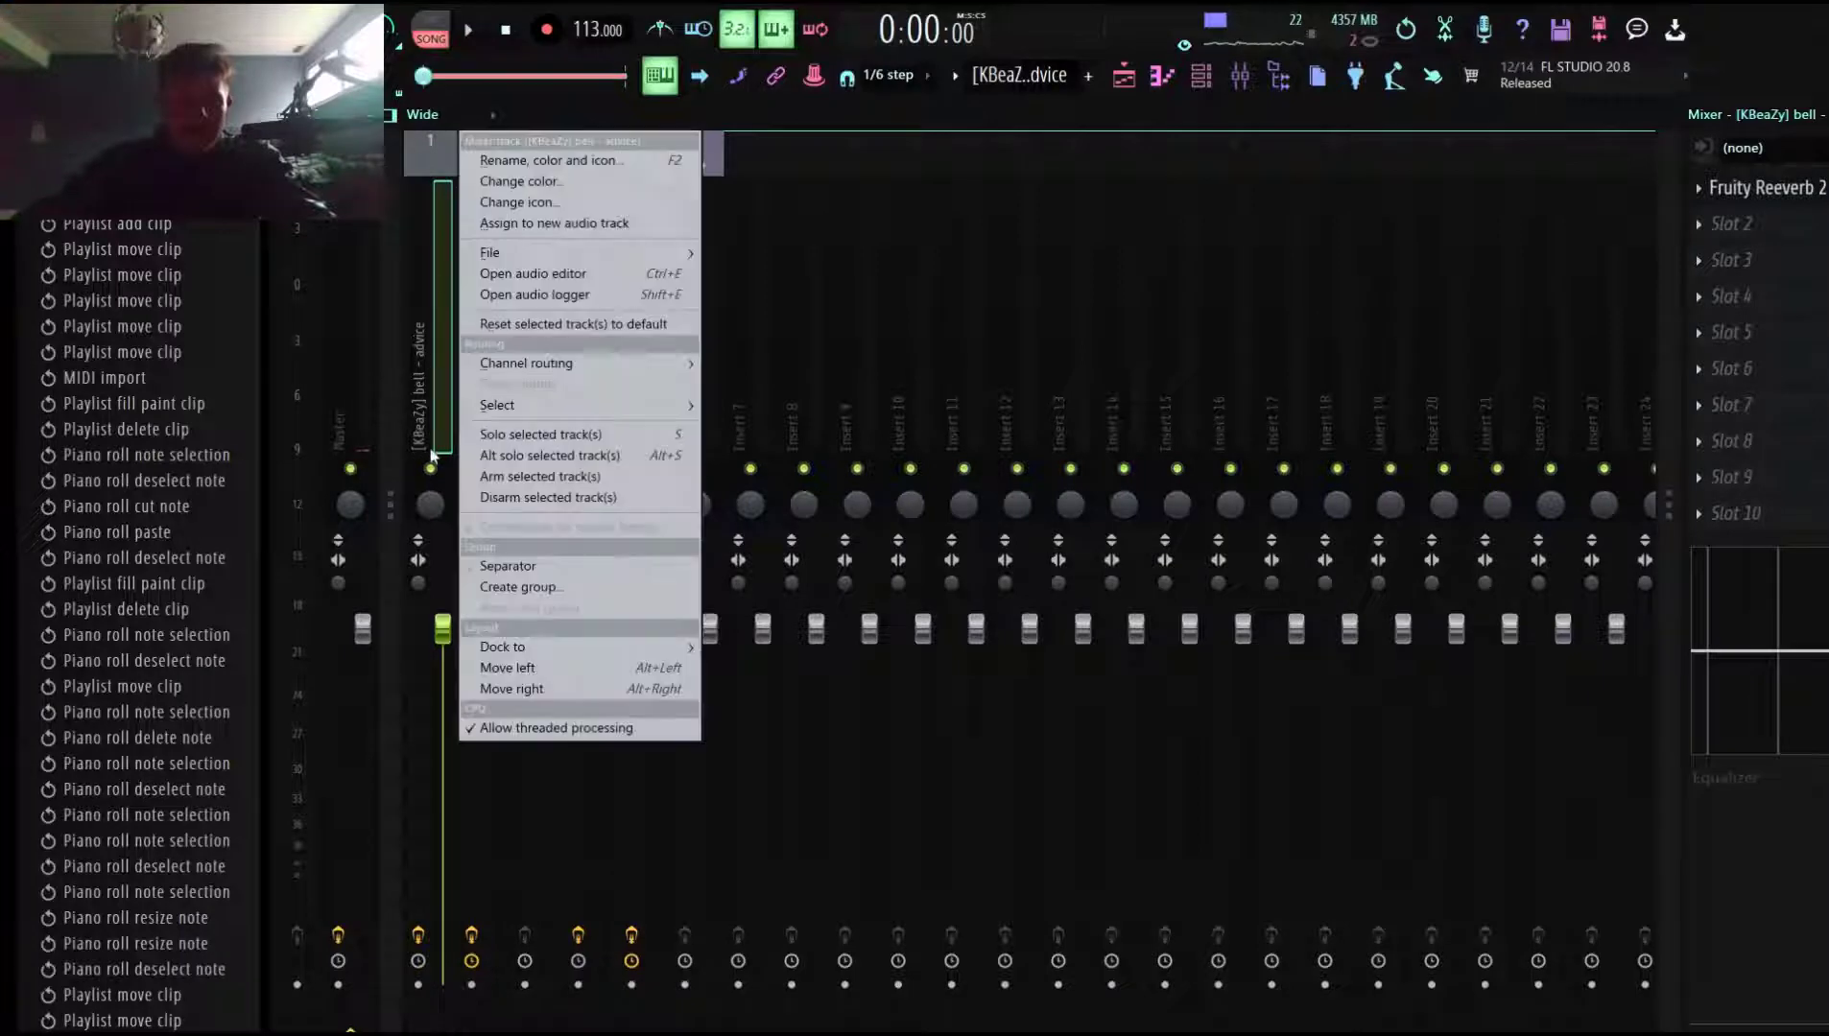
right_click(428, 469)
key("space")
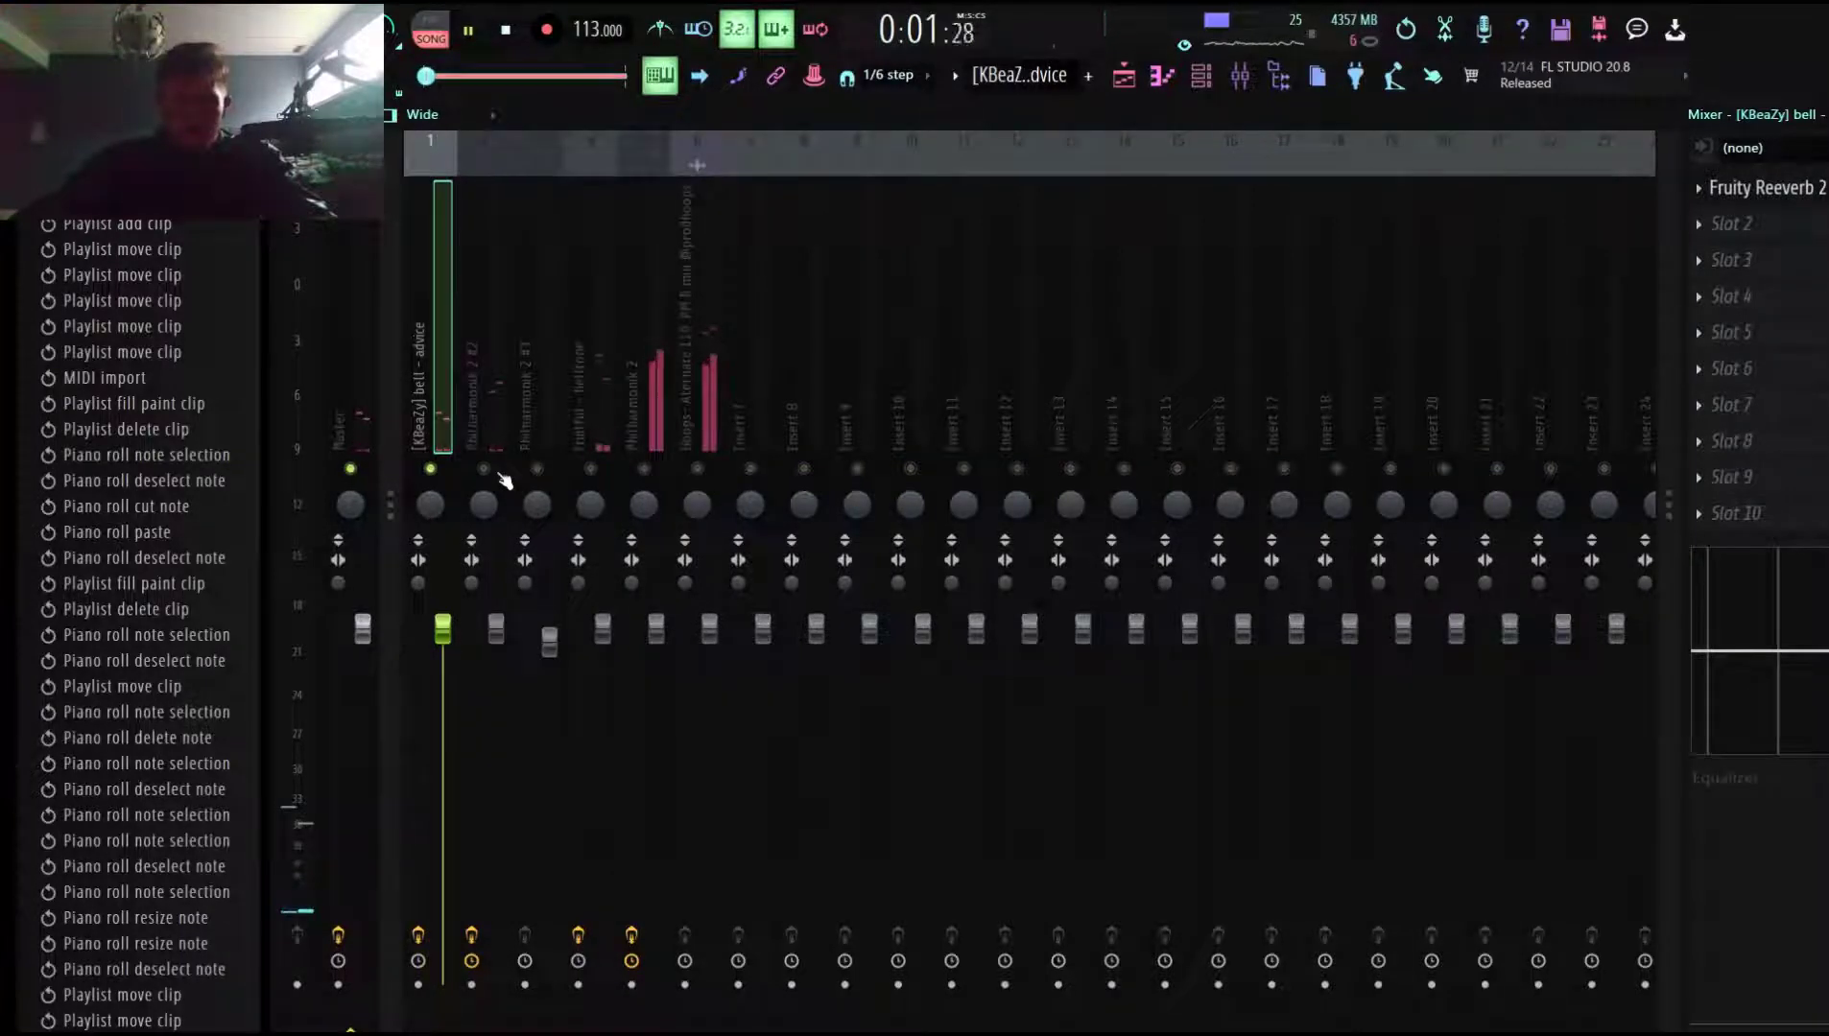
right_click(485, 469)
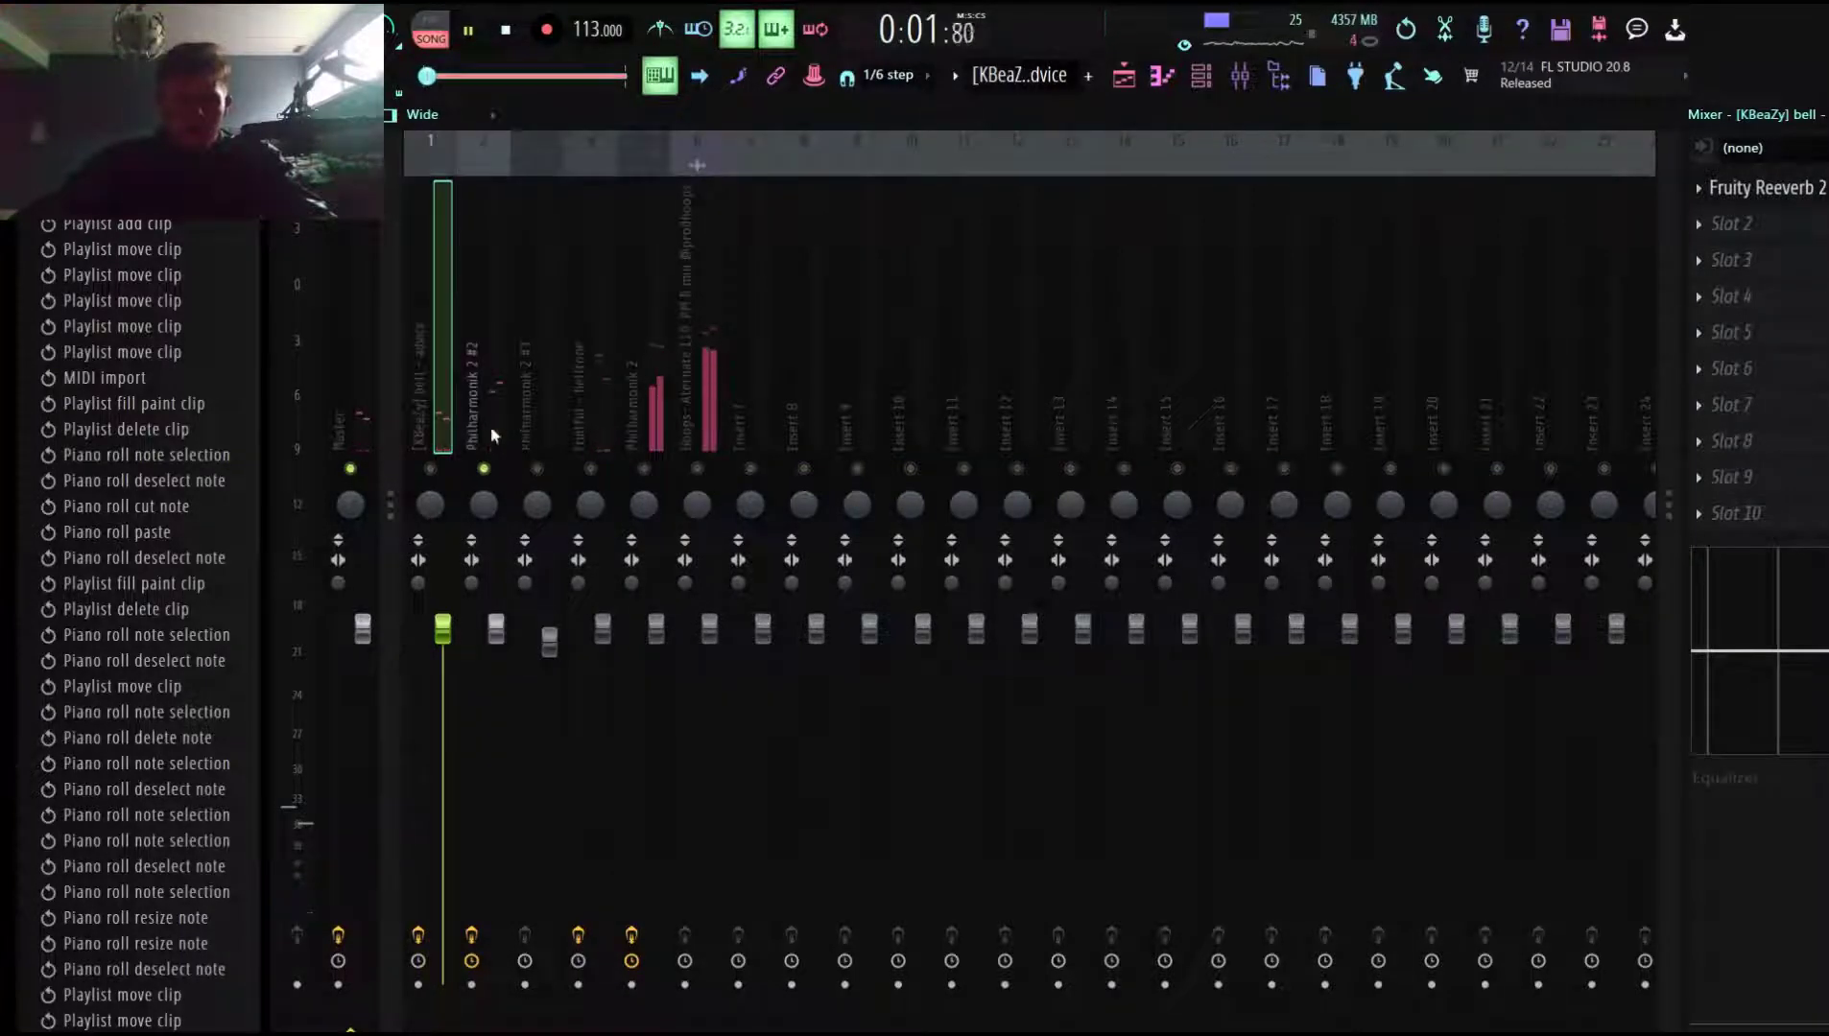
right_click(537, 468)
left_click(538, 419)
right_click(590, 471)
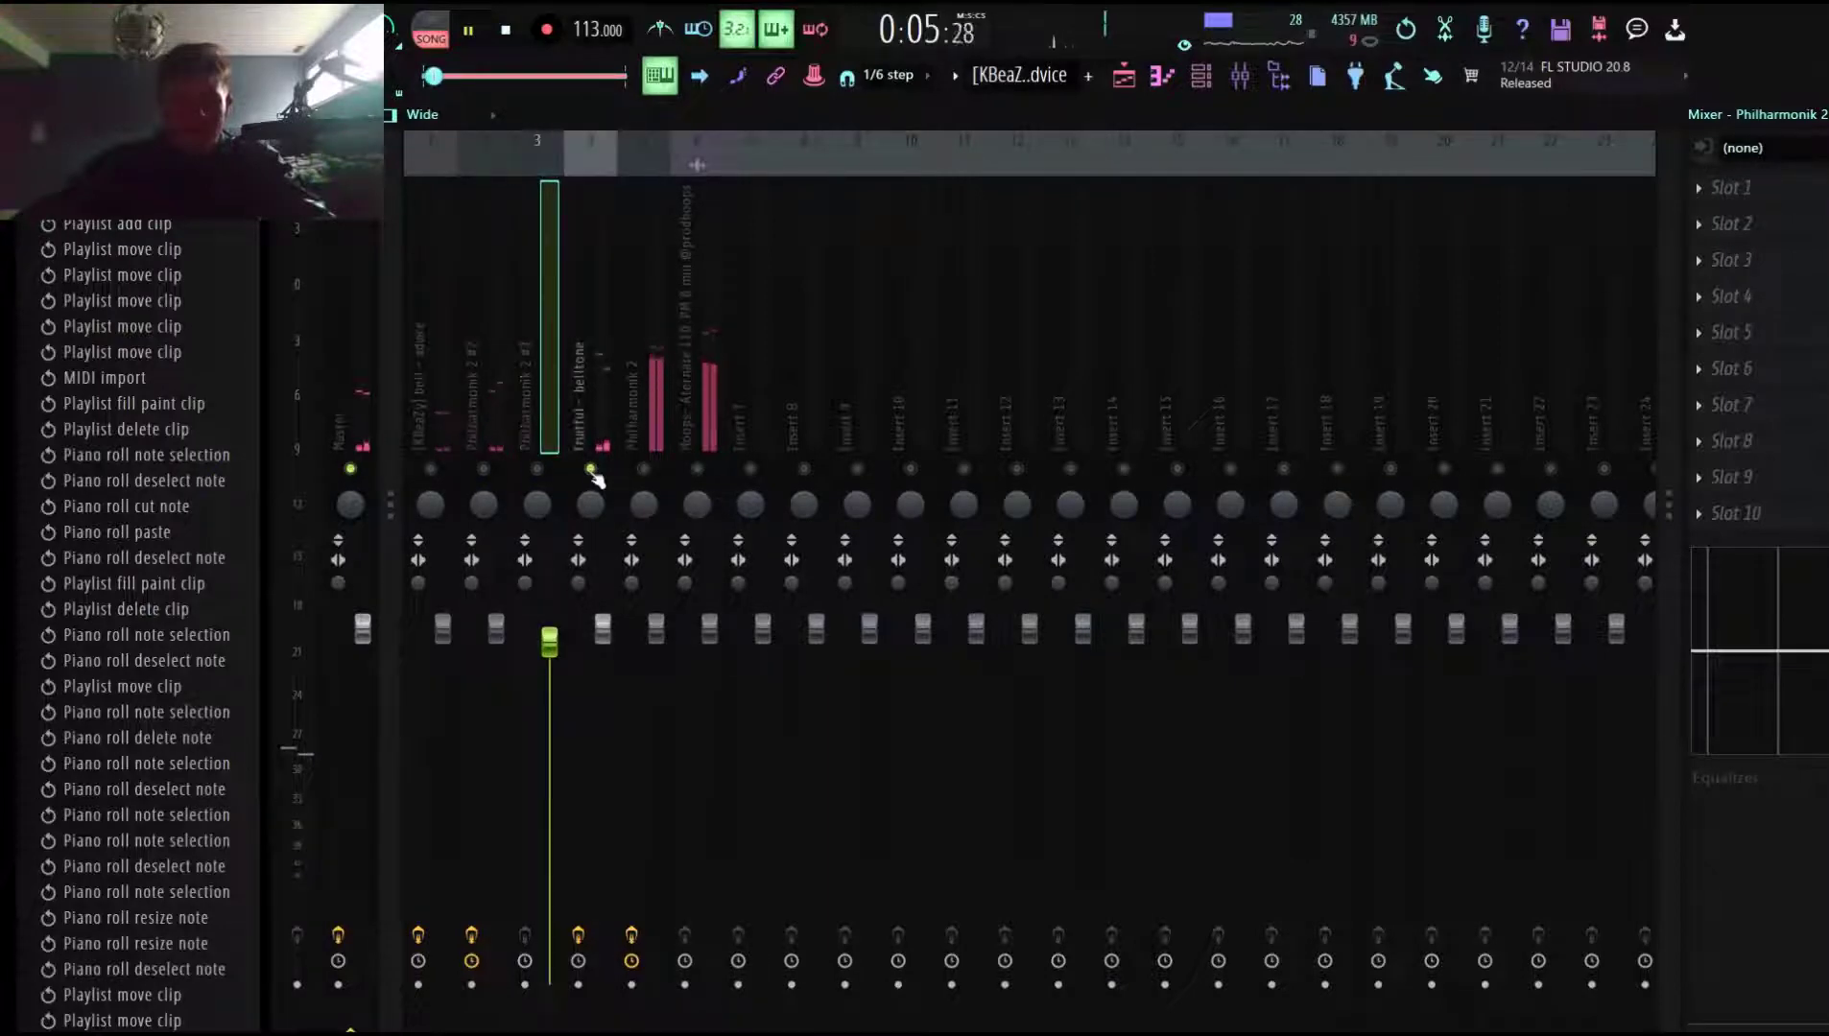
left_click(595, 427)
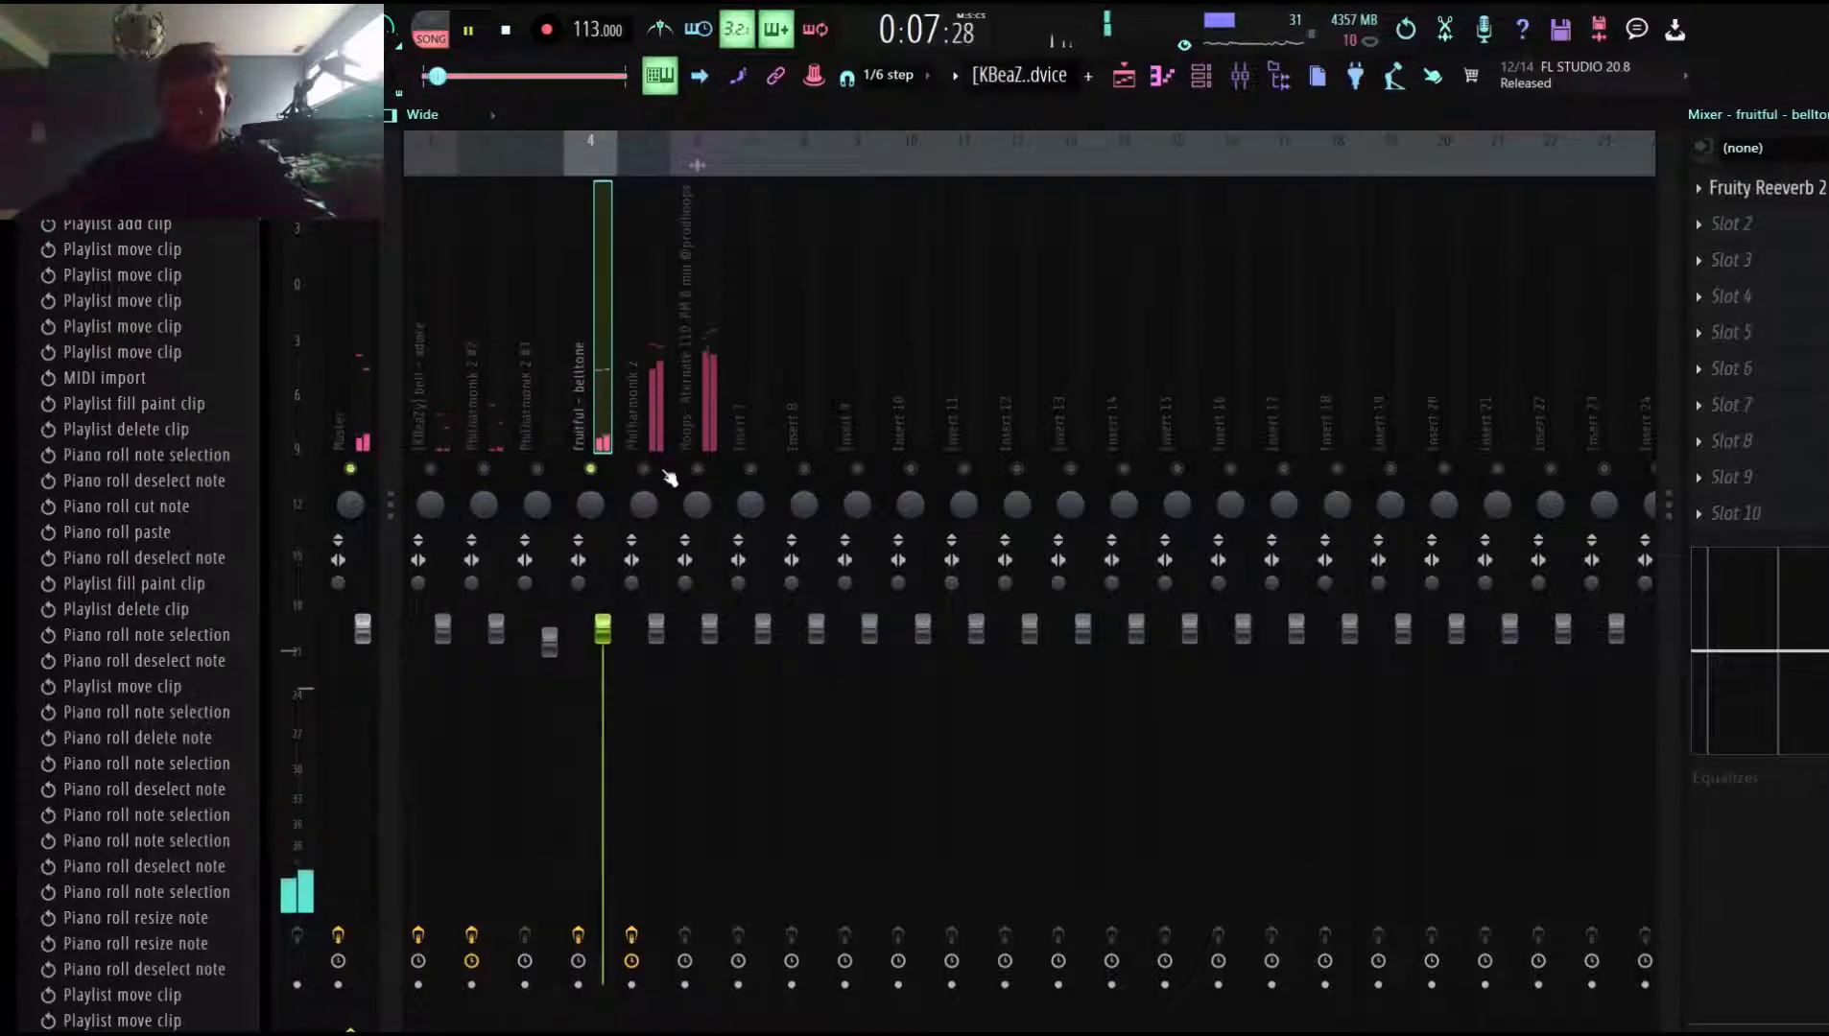
Check the effects of the Philharmonik 2 and Hoops inserts by soloing them in turn, and stop playback with all inserts active again.
right_click(644, 468)
left_click(652, 437)
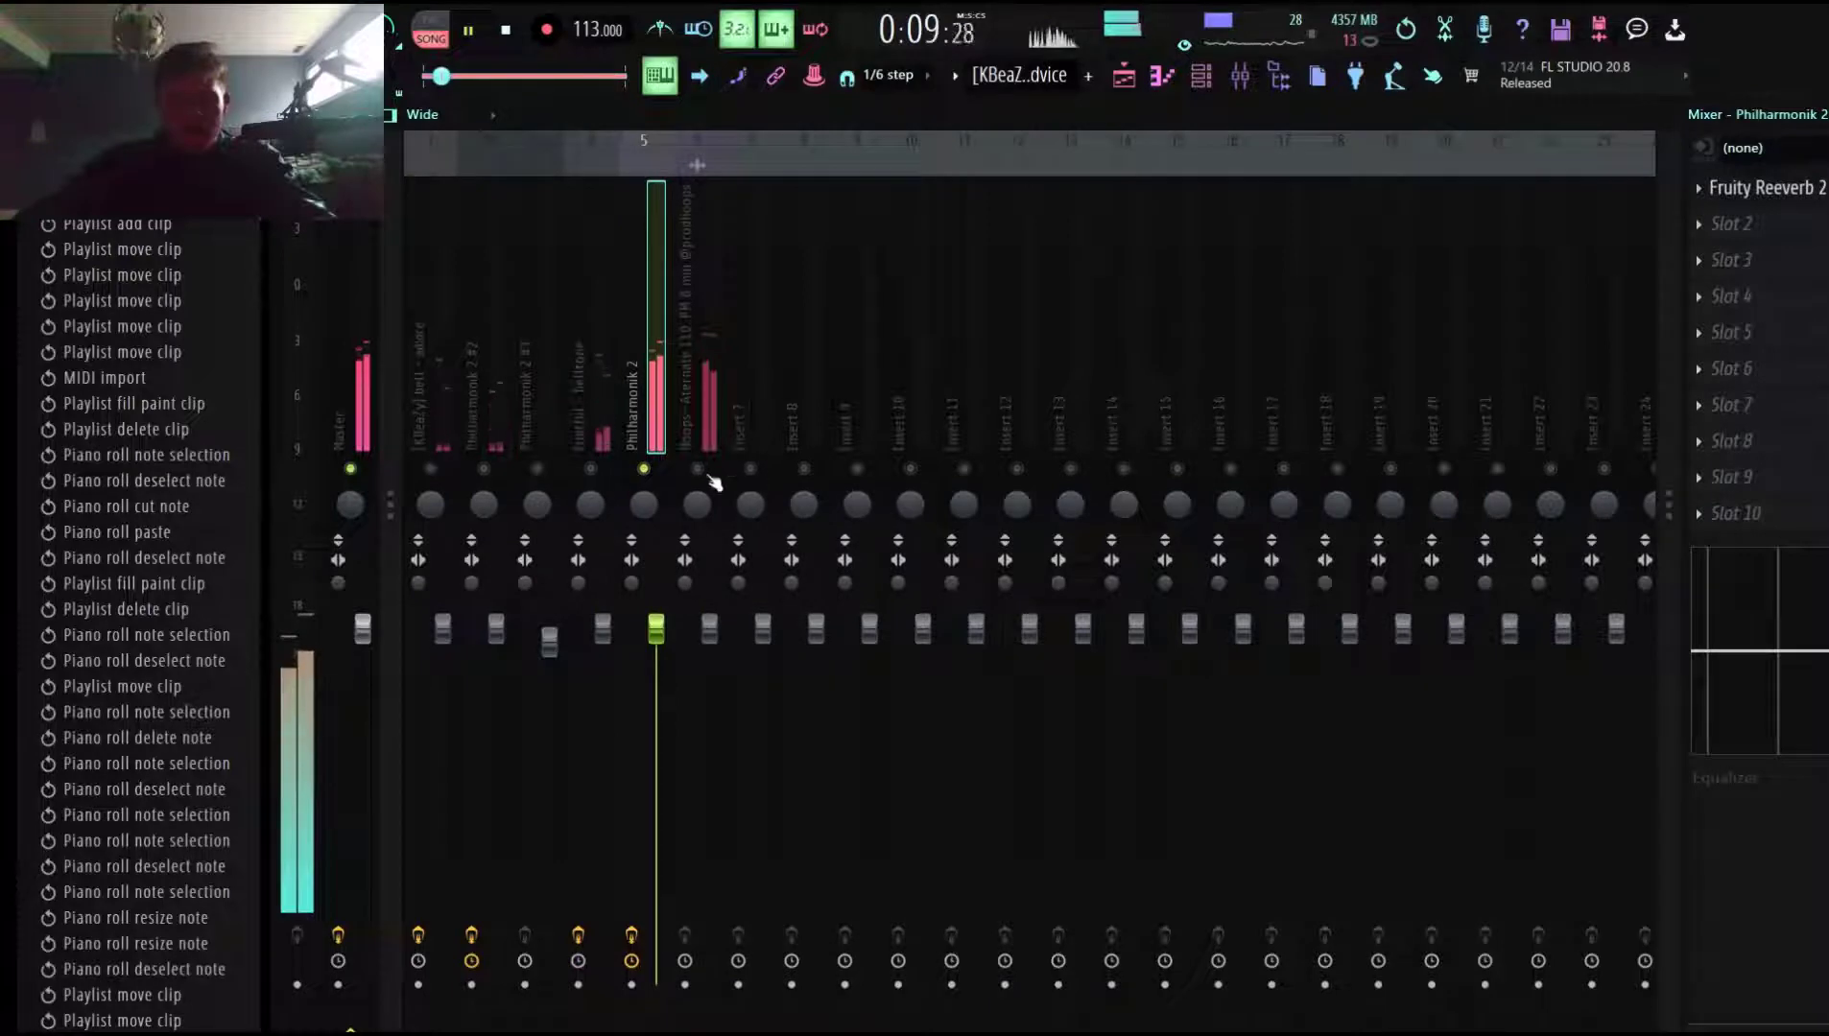
right_click(696, 469)
left_click(707, 412)
key("space")
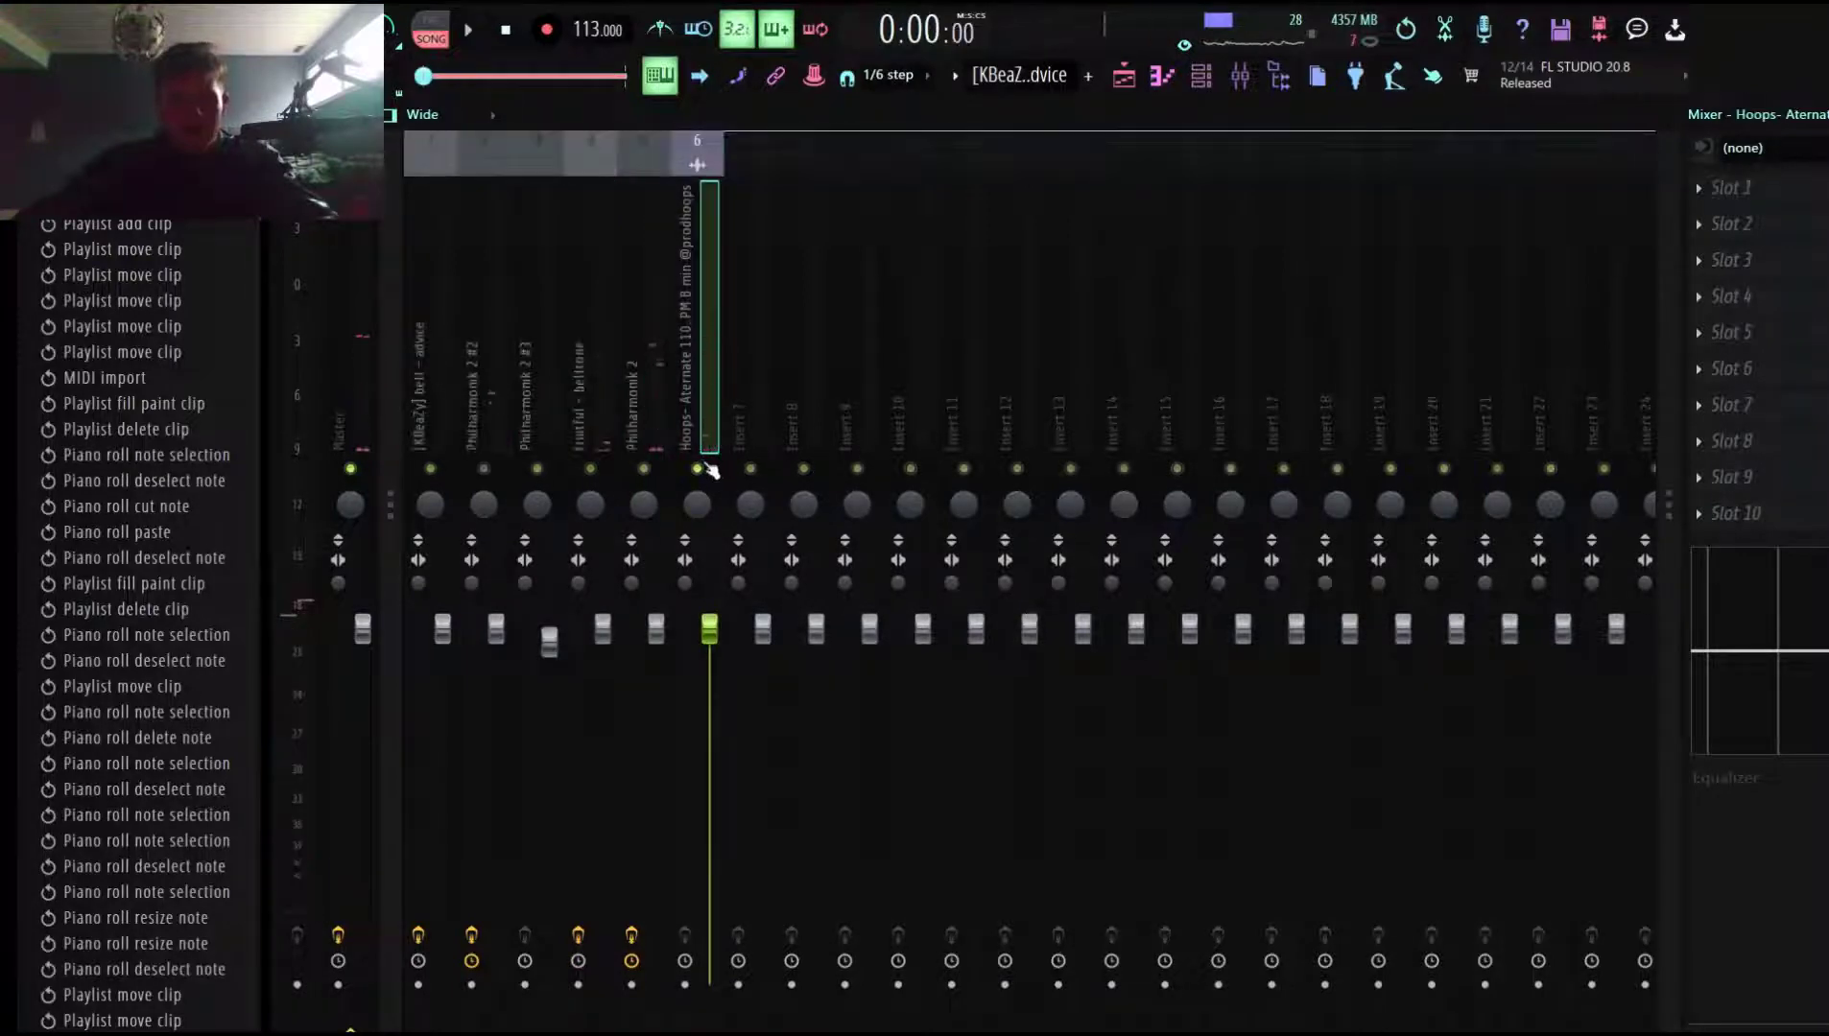
Open the Philharmonik 2 pattern from the playlist, duplicate all its chord notes and place the copies one octave below the originals.
left_click(1124, 76)
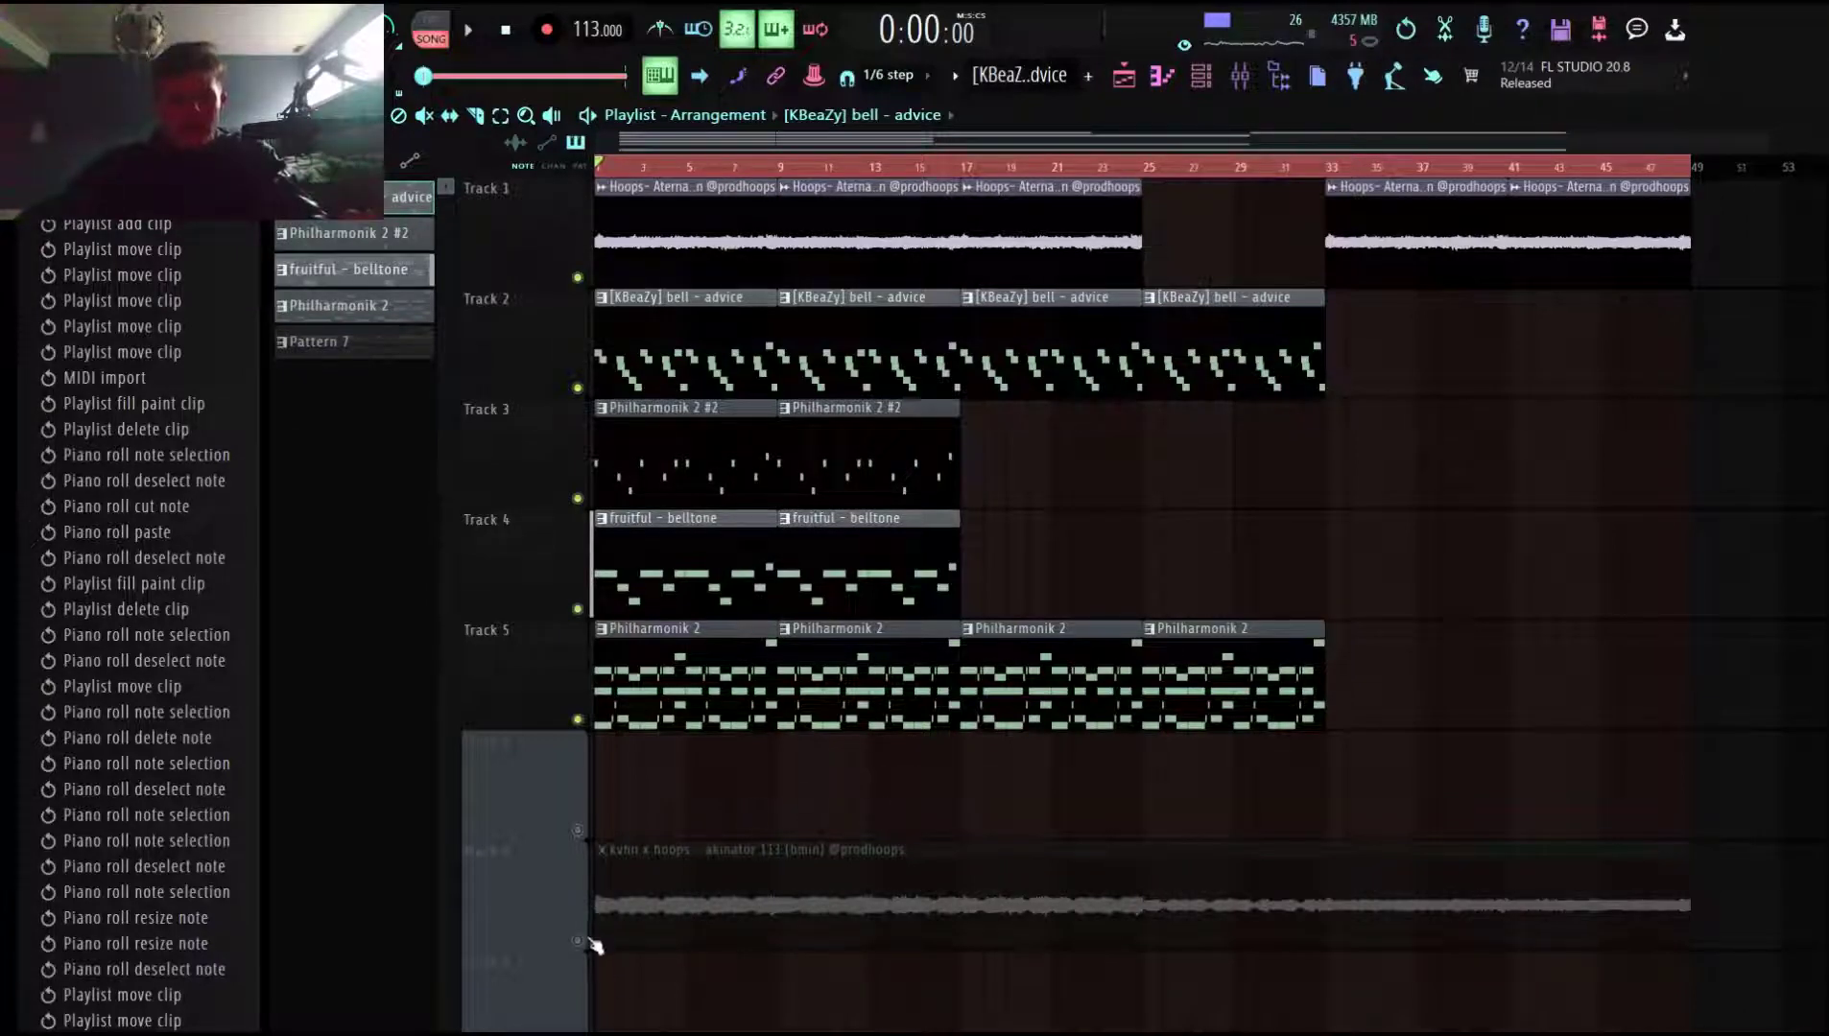
double_click(725, 638)
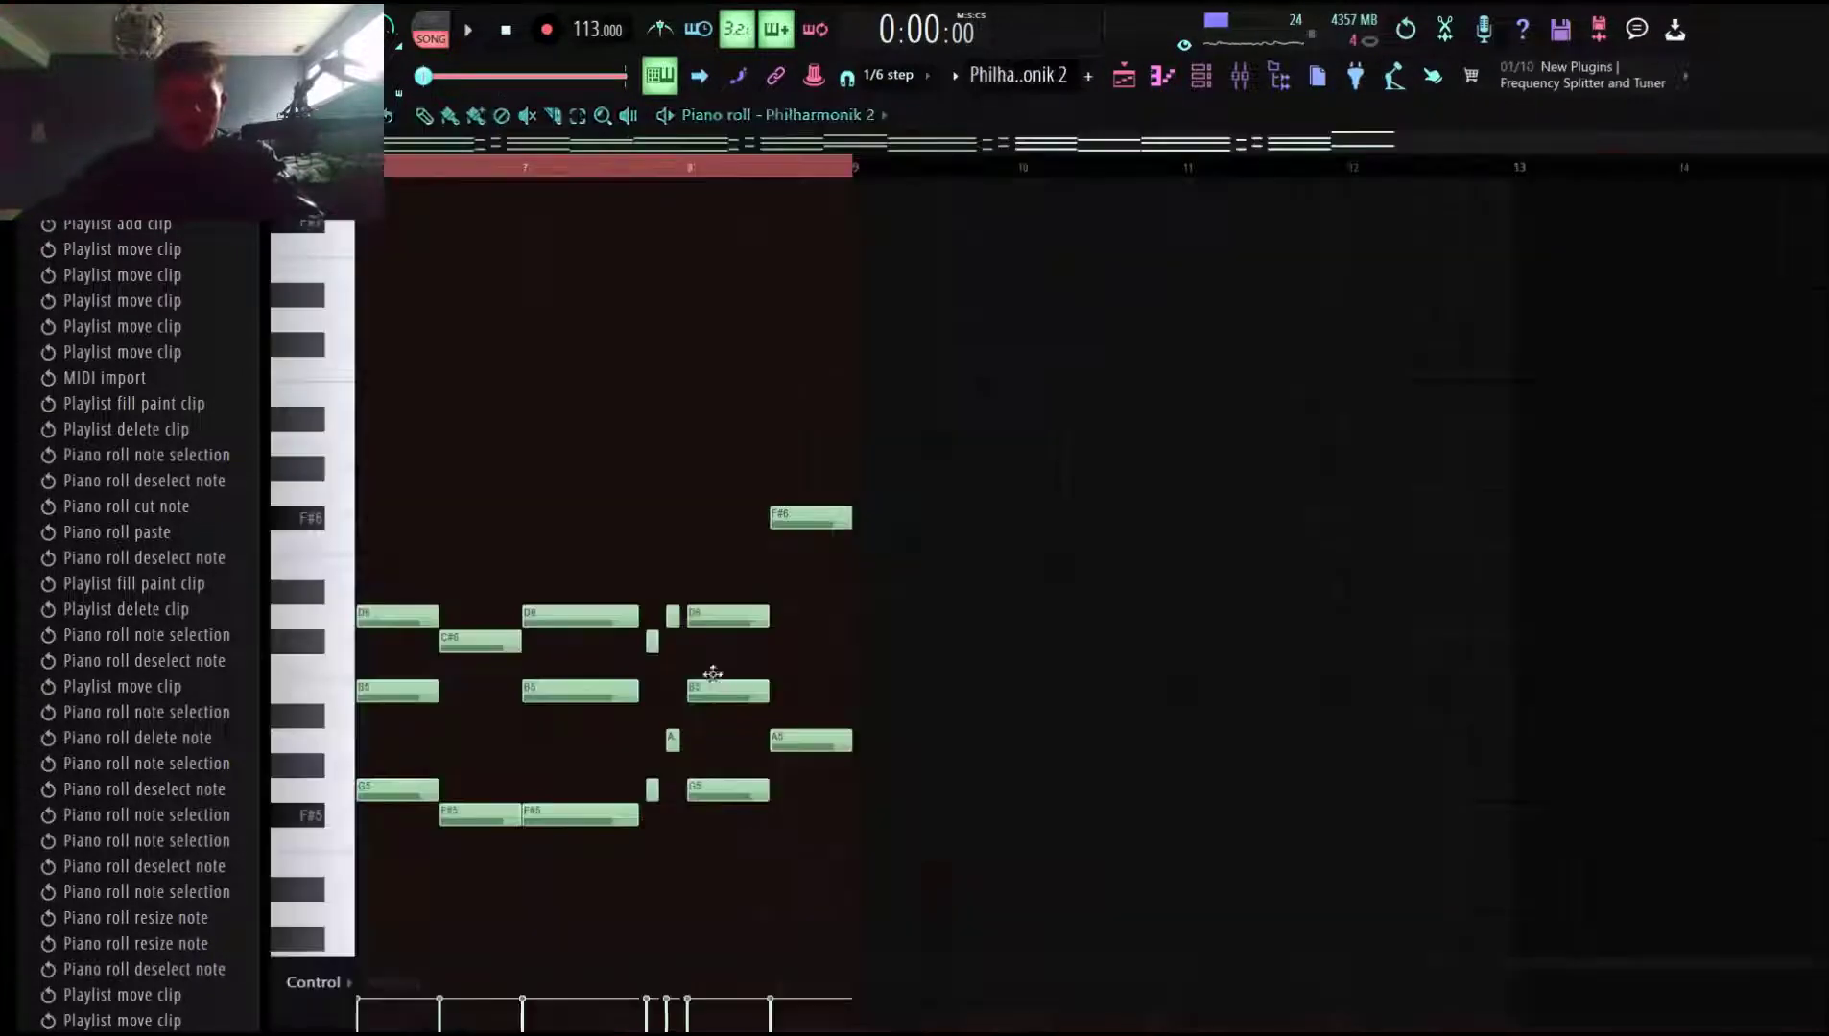
key("ctrl+a")
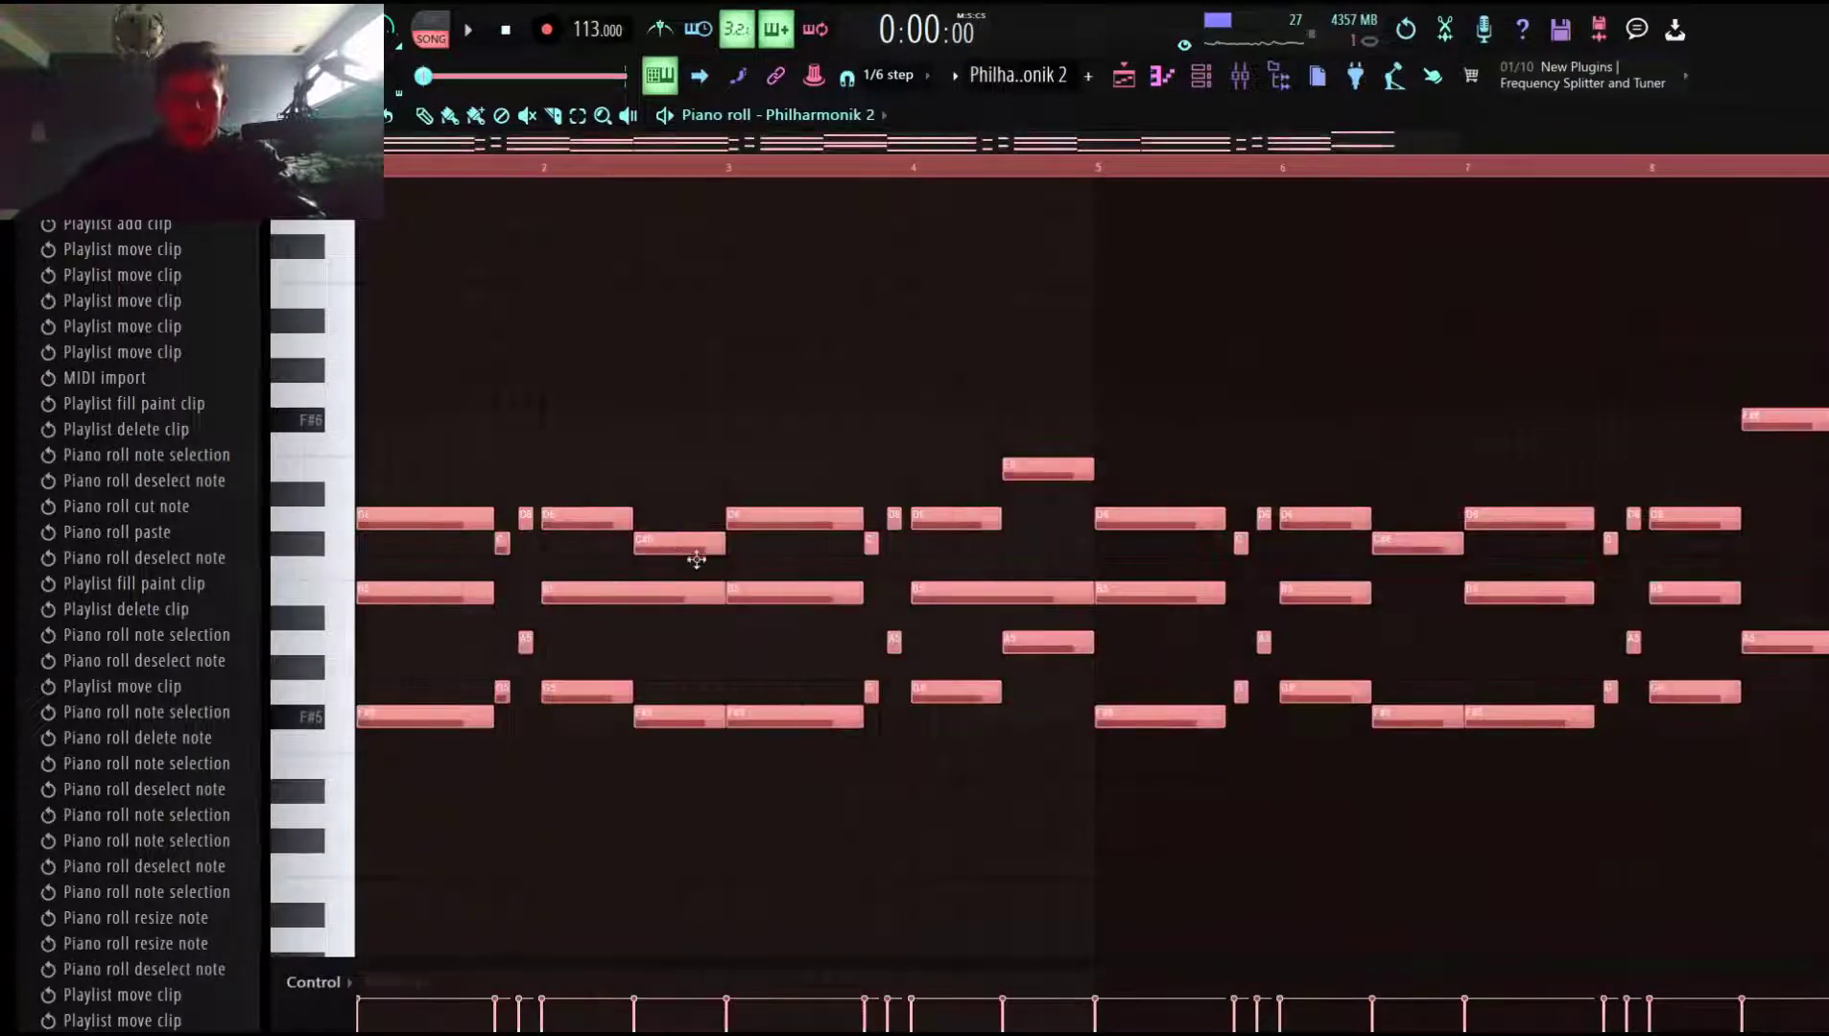
key("ctrl+c")
key("ctrl+v")
key("ctrl+Up")
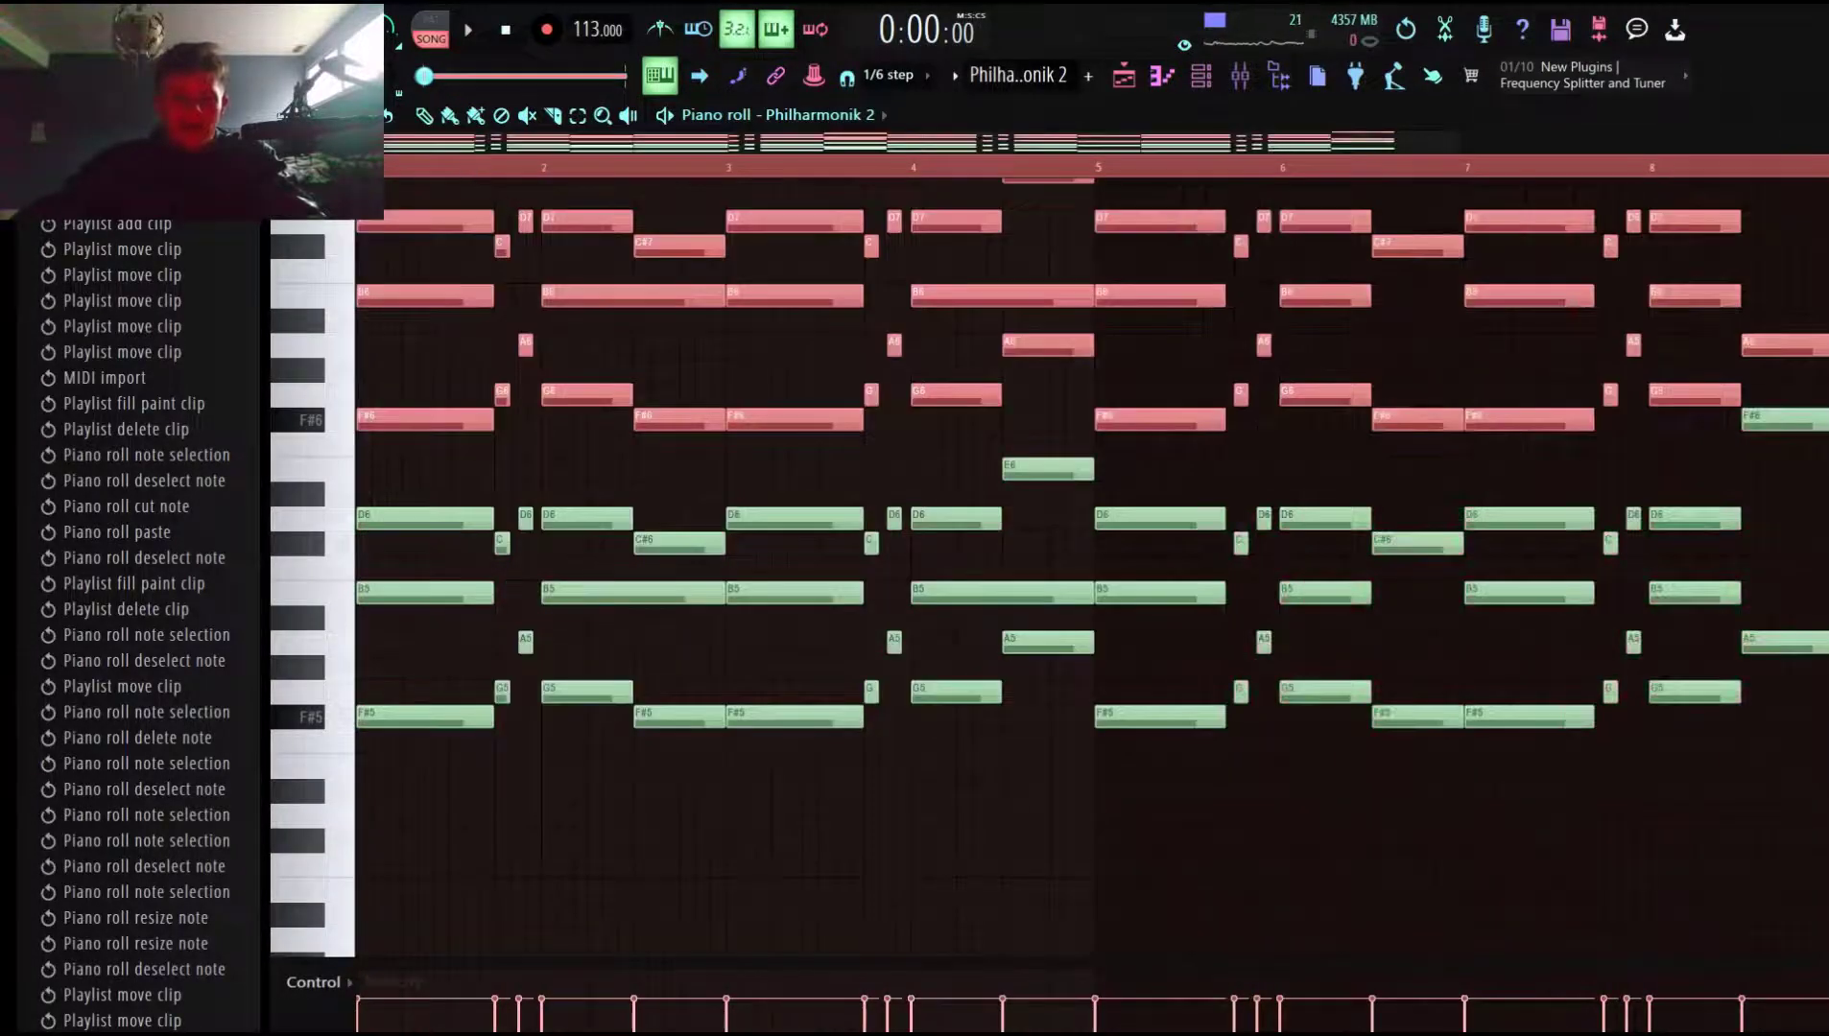
key("ctrl+Down")
key("ctrl+Down")
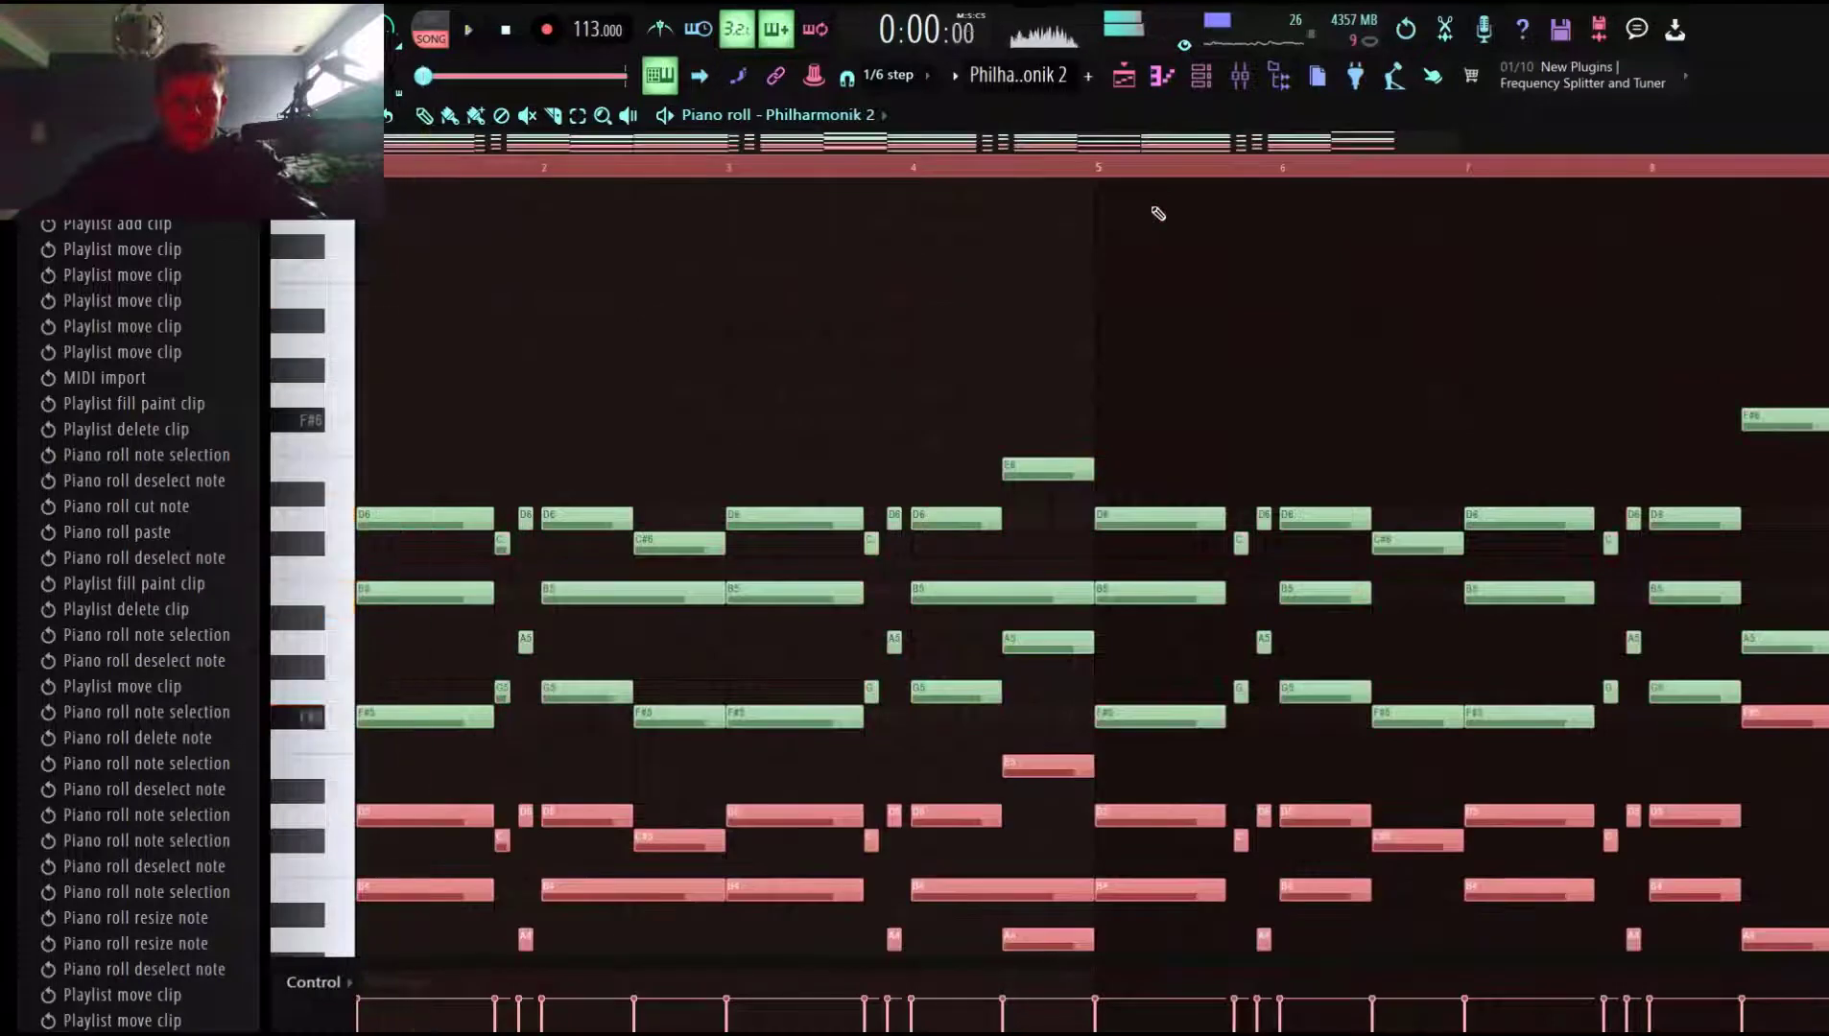
Try the copied chords one octave above the originals during playback, and return them to one octave below.
key("space")
key("ctrl+Up")
key("ctrl+Up")
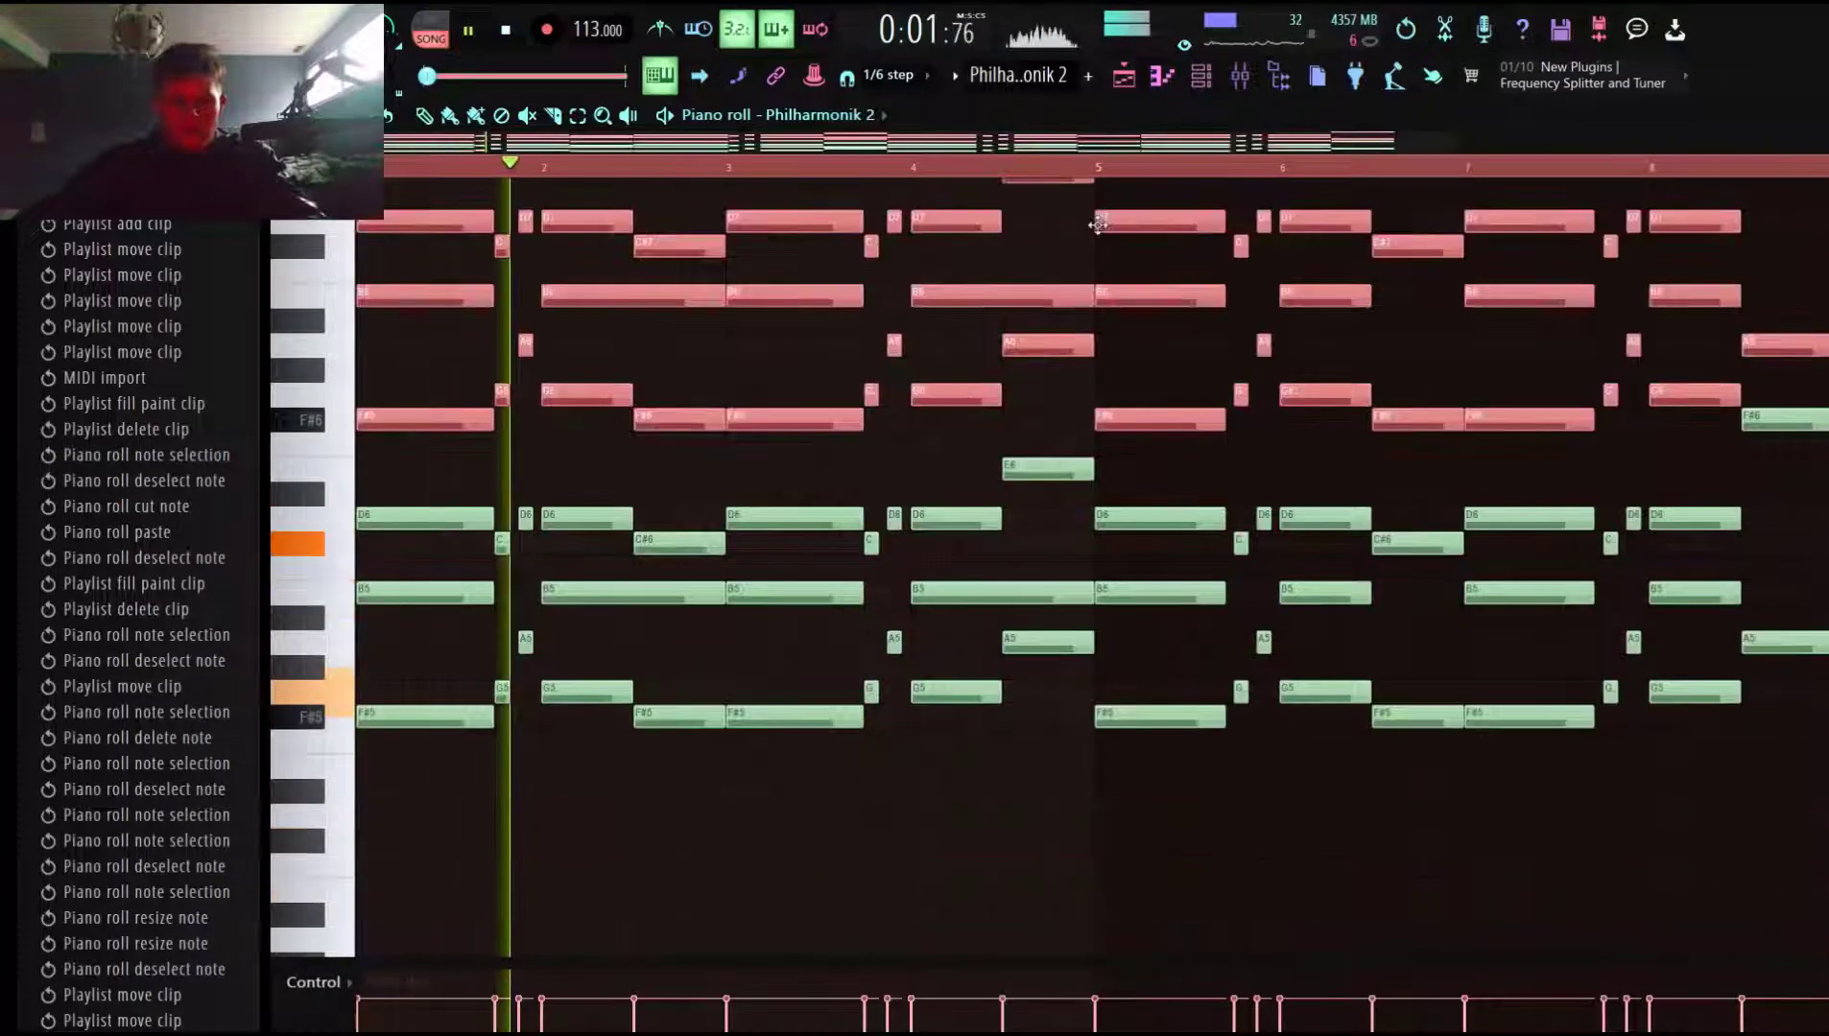
key("space")
key("ctrl+Down")
key("ctrl+Down")
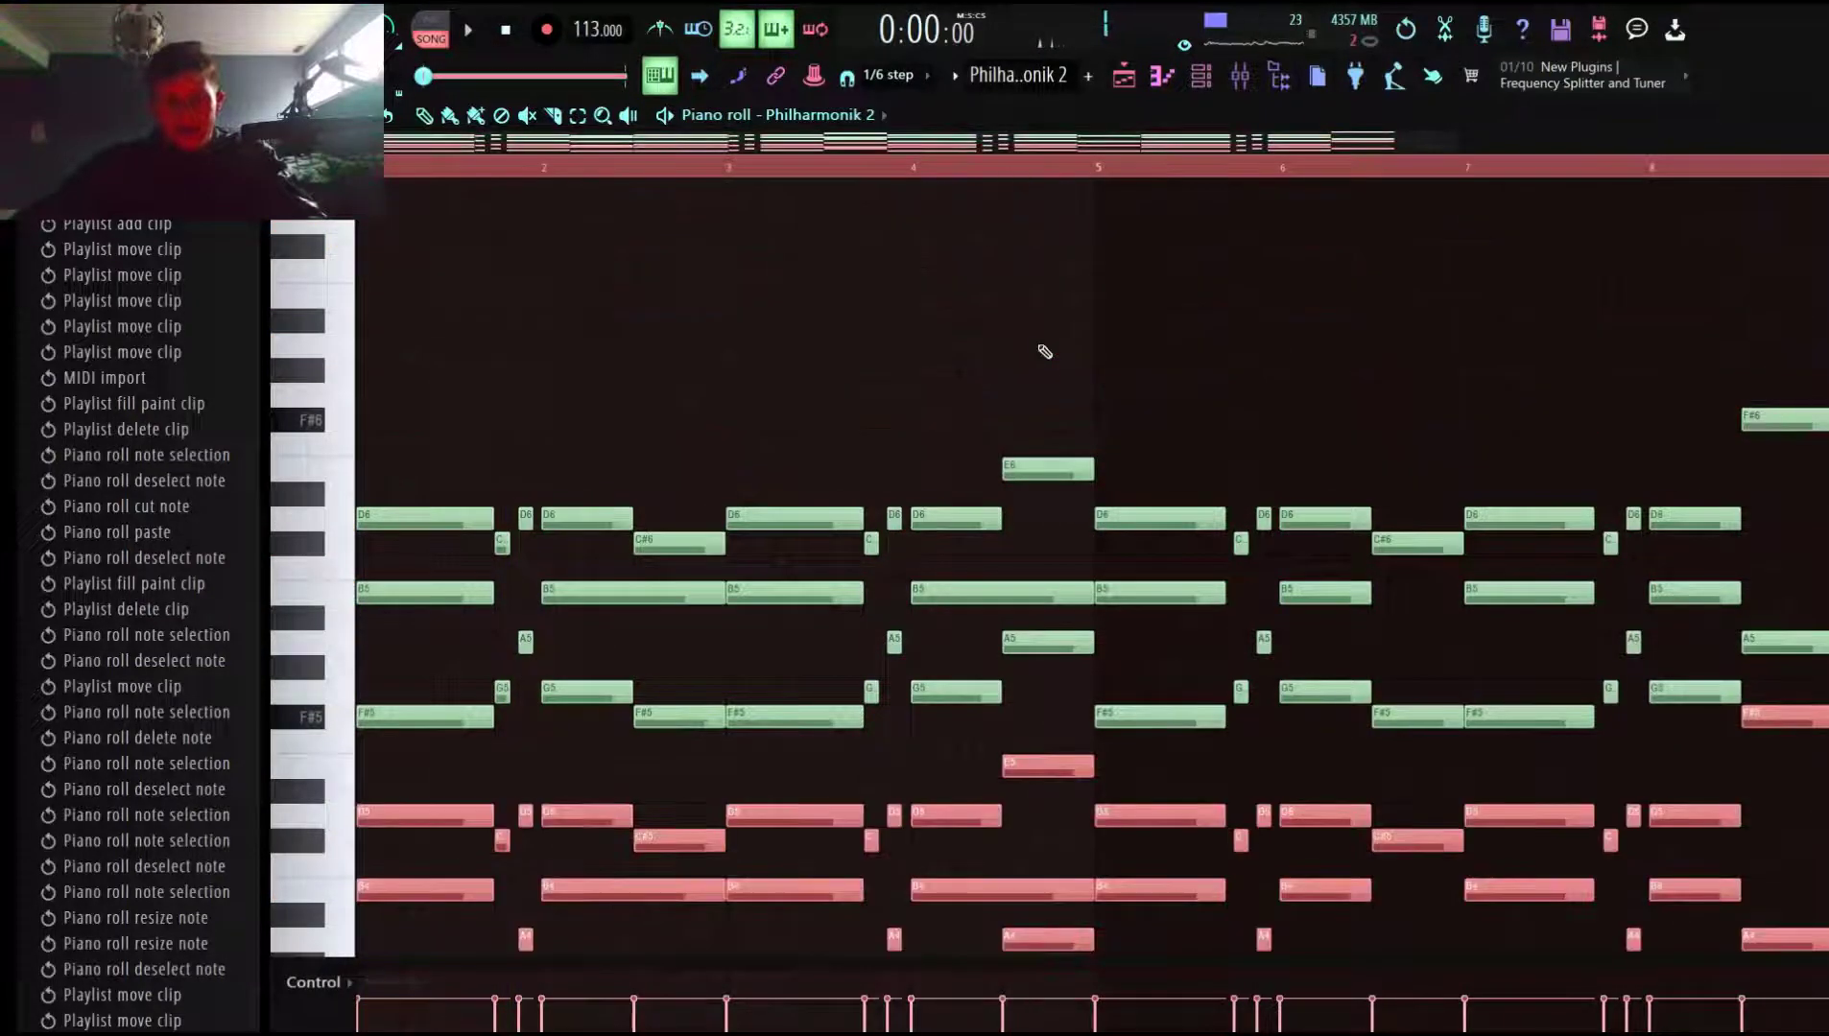
Deselect the copied notes, solo playlist track 5 and play the octave-doubled Philharmonik 2 chords.
key("ctrl+d")
left_click(1138, 86)
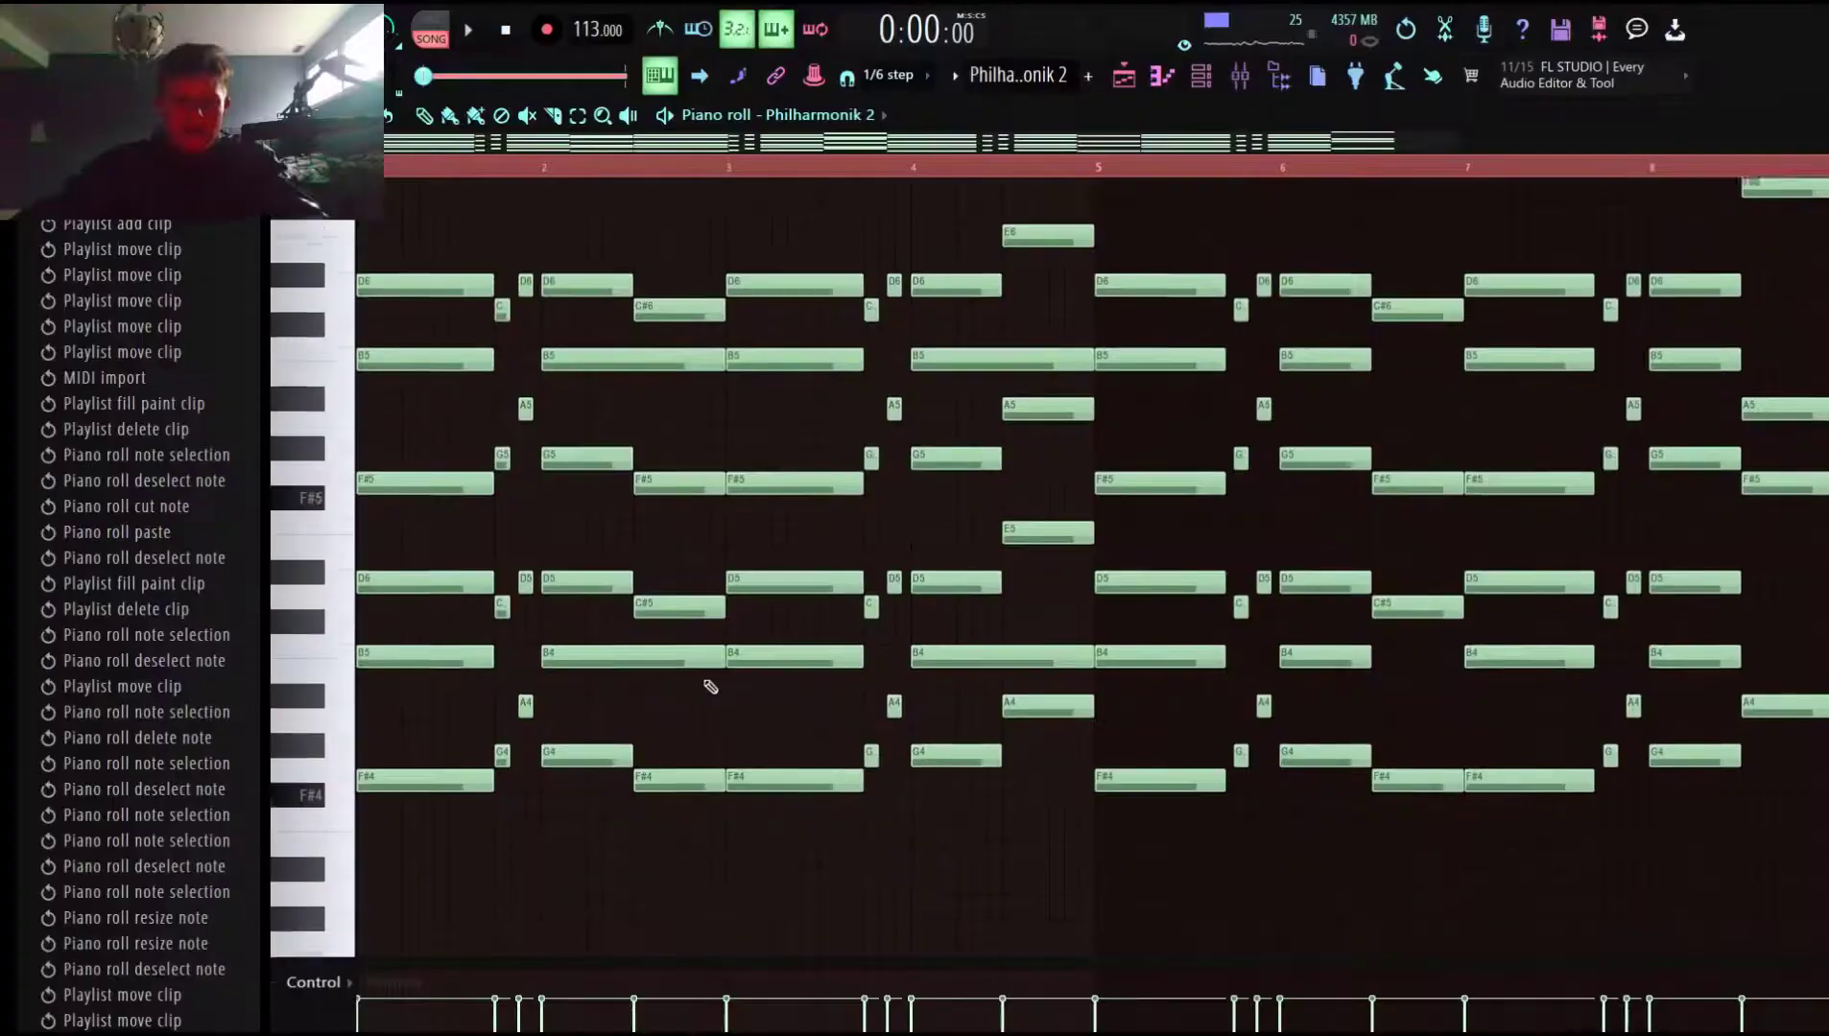
scroll(706, 681, "down", 1)
left_click_drag(1810, 795, 392, 530)
left_click(1347, 510)
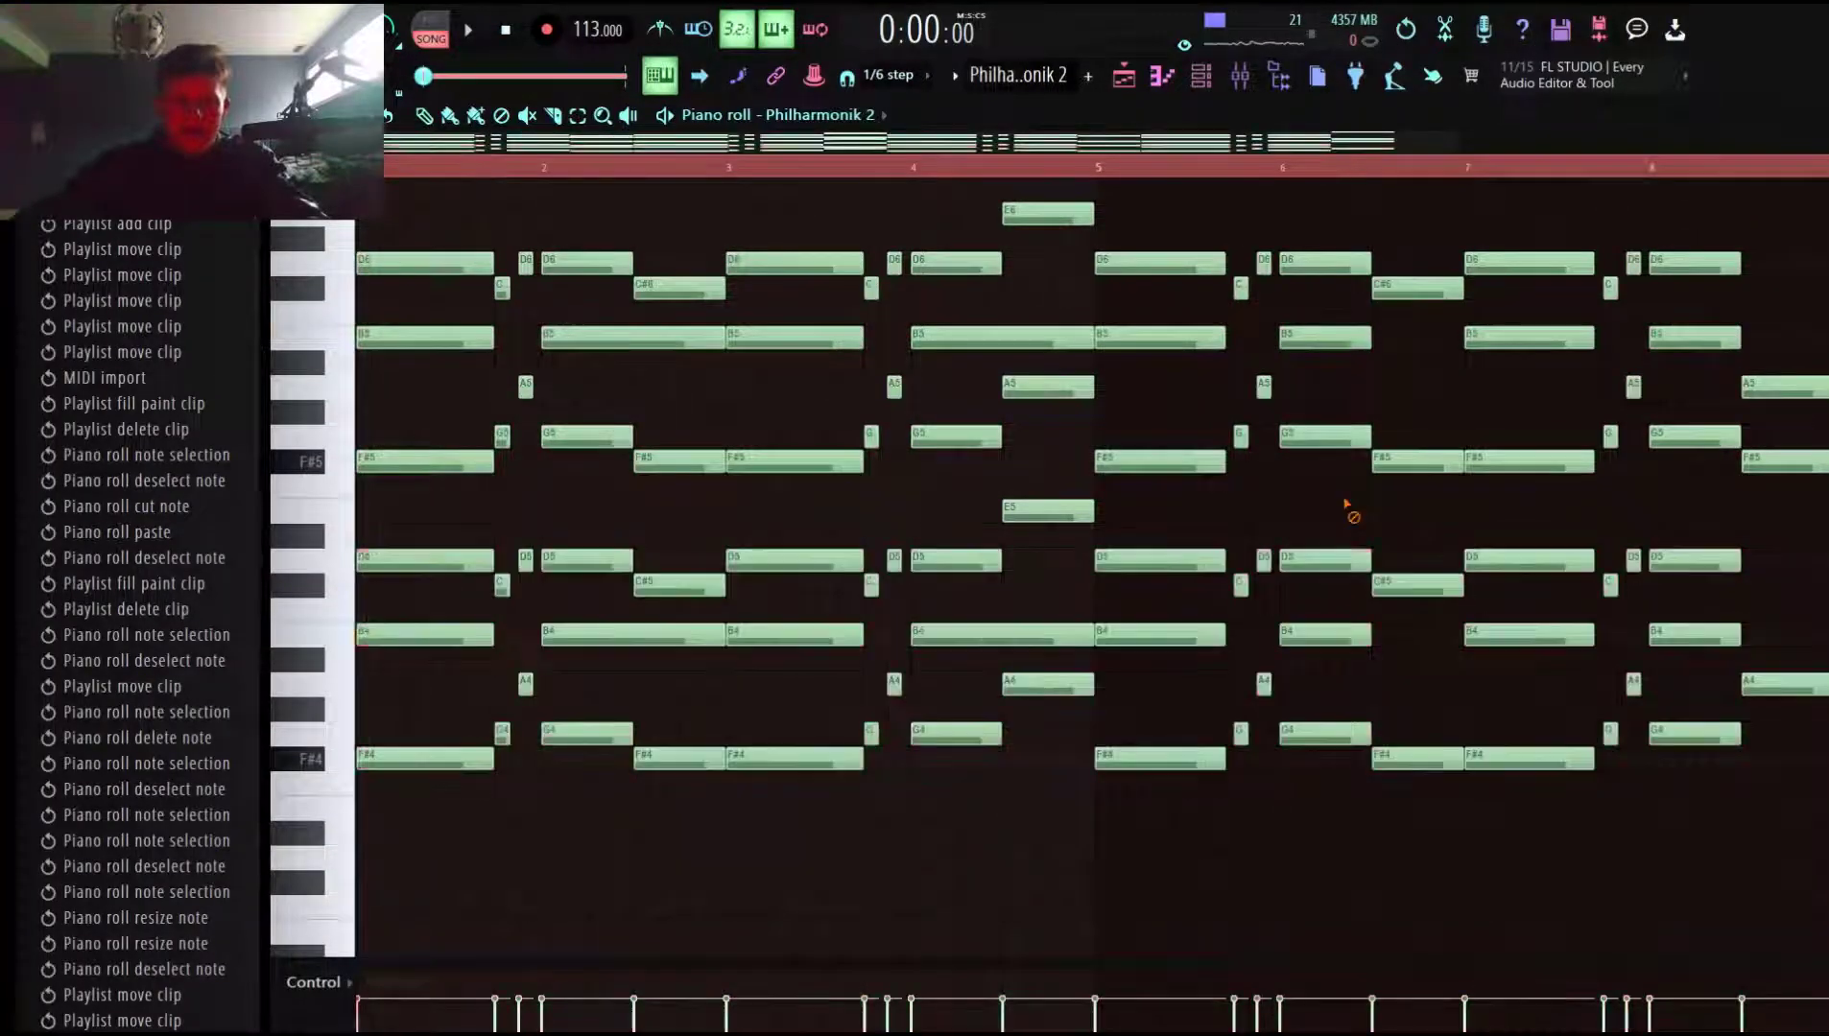
key("space")
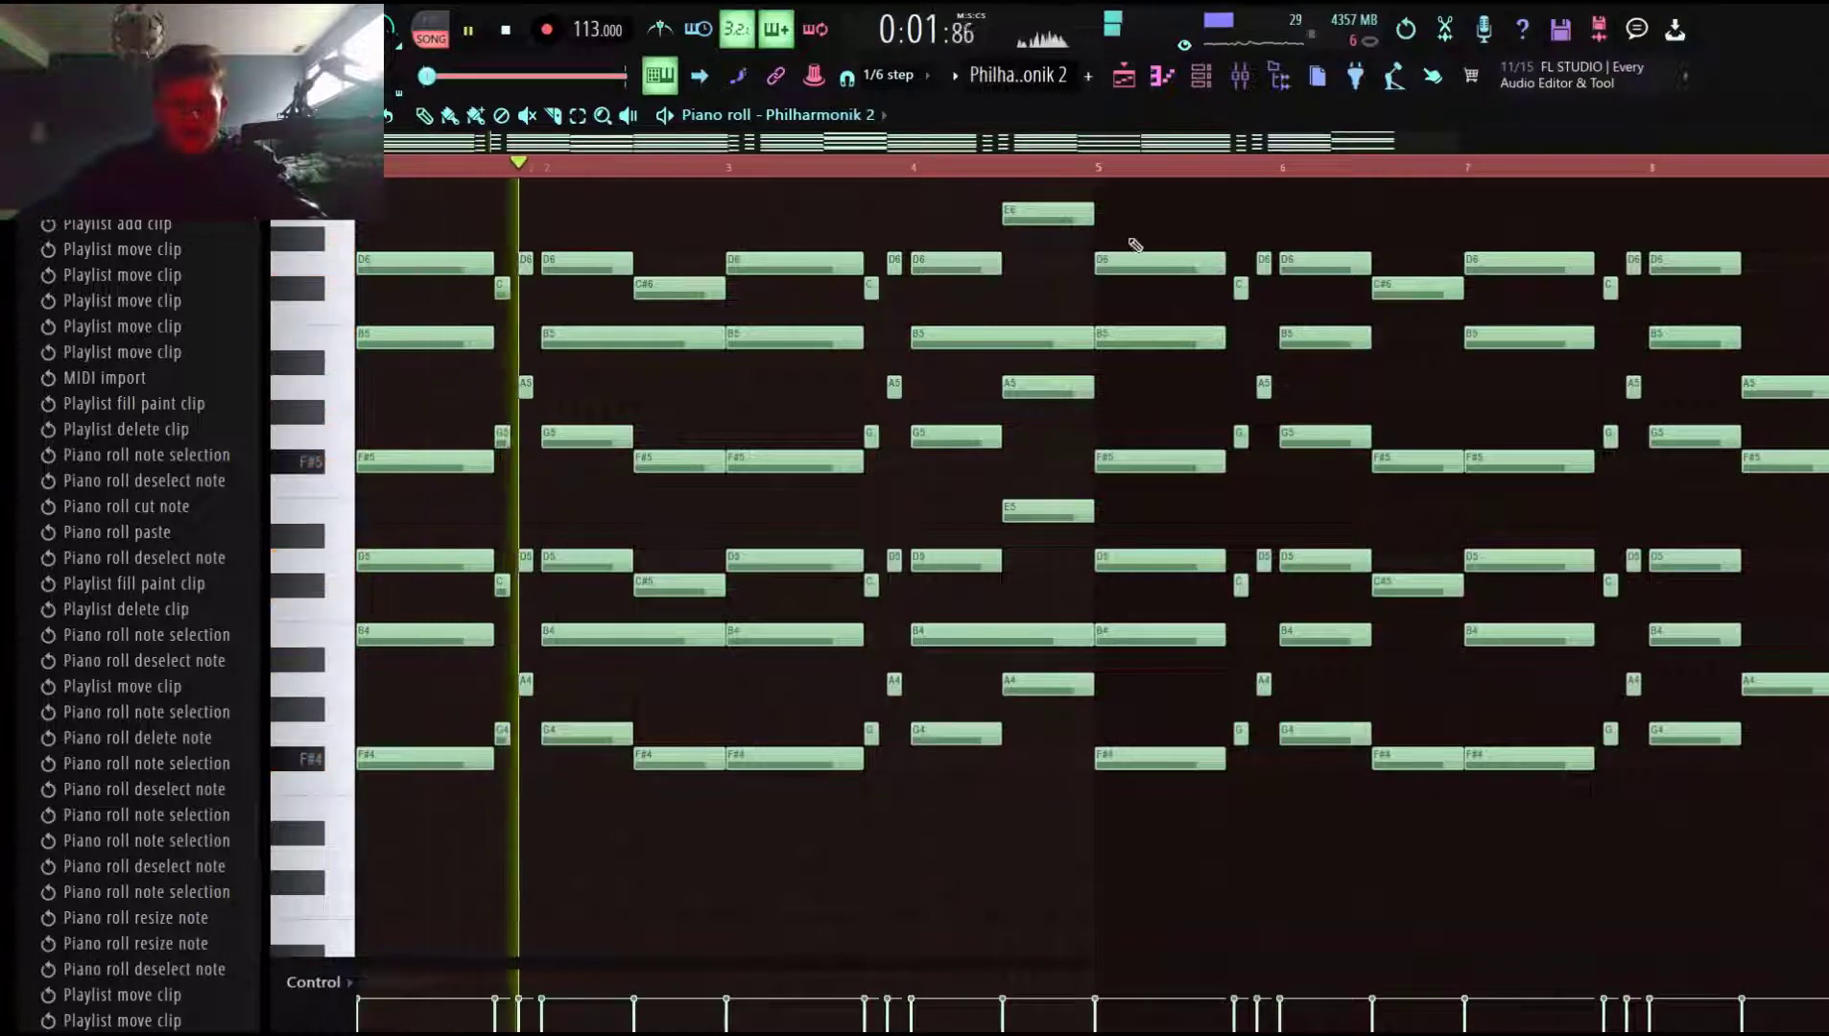
key("space")
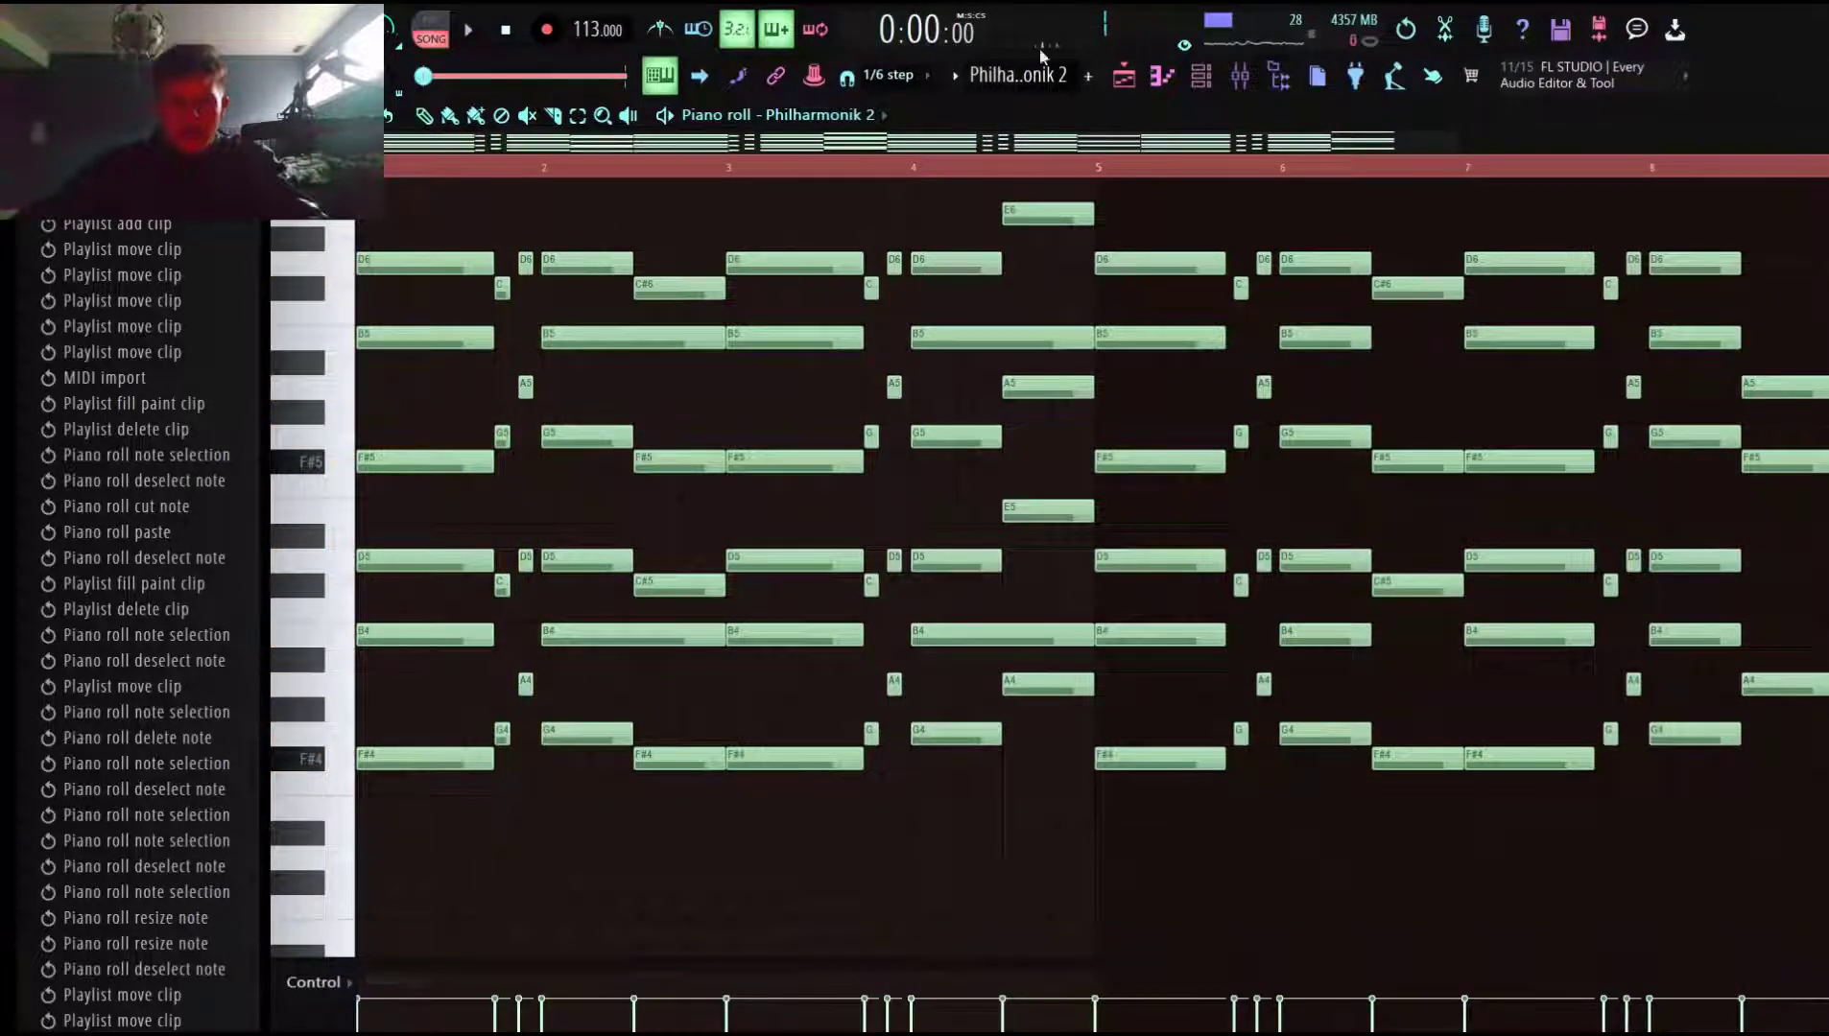
Unmute tracks 1 to 5 in the playlist, leaving the finished-loop audio on track 7 muted.
left_click(1124, 75)
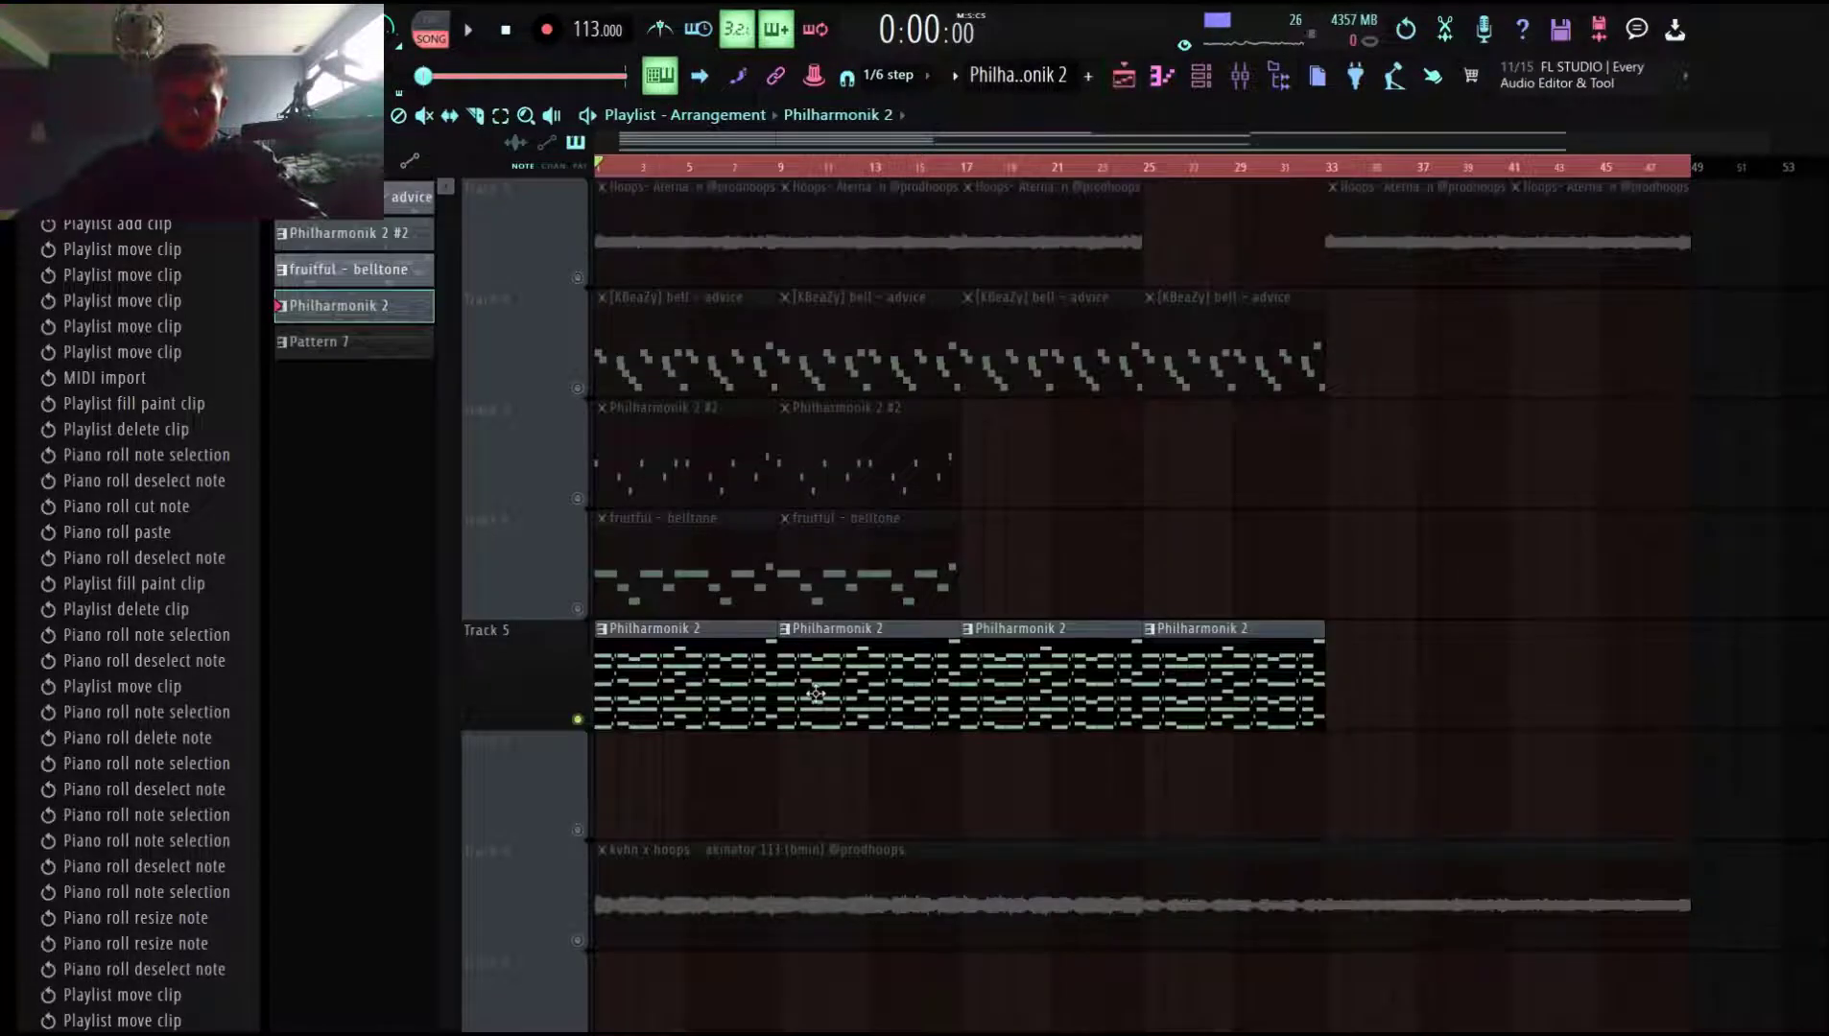
left_click(576, 946)
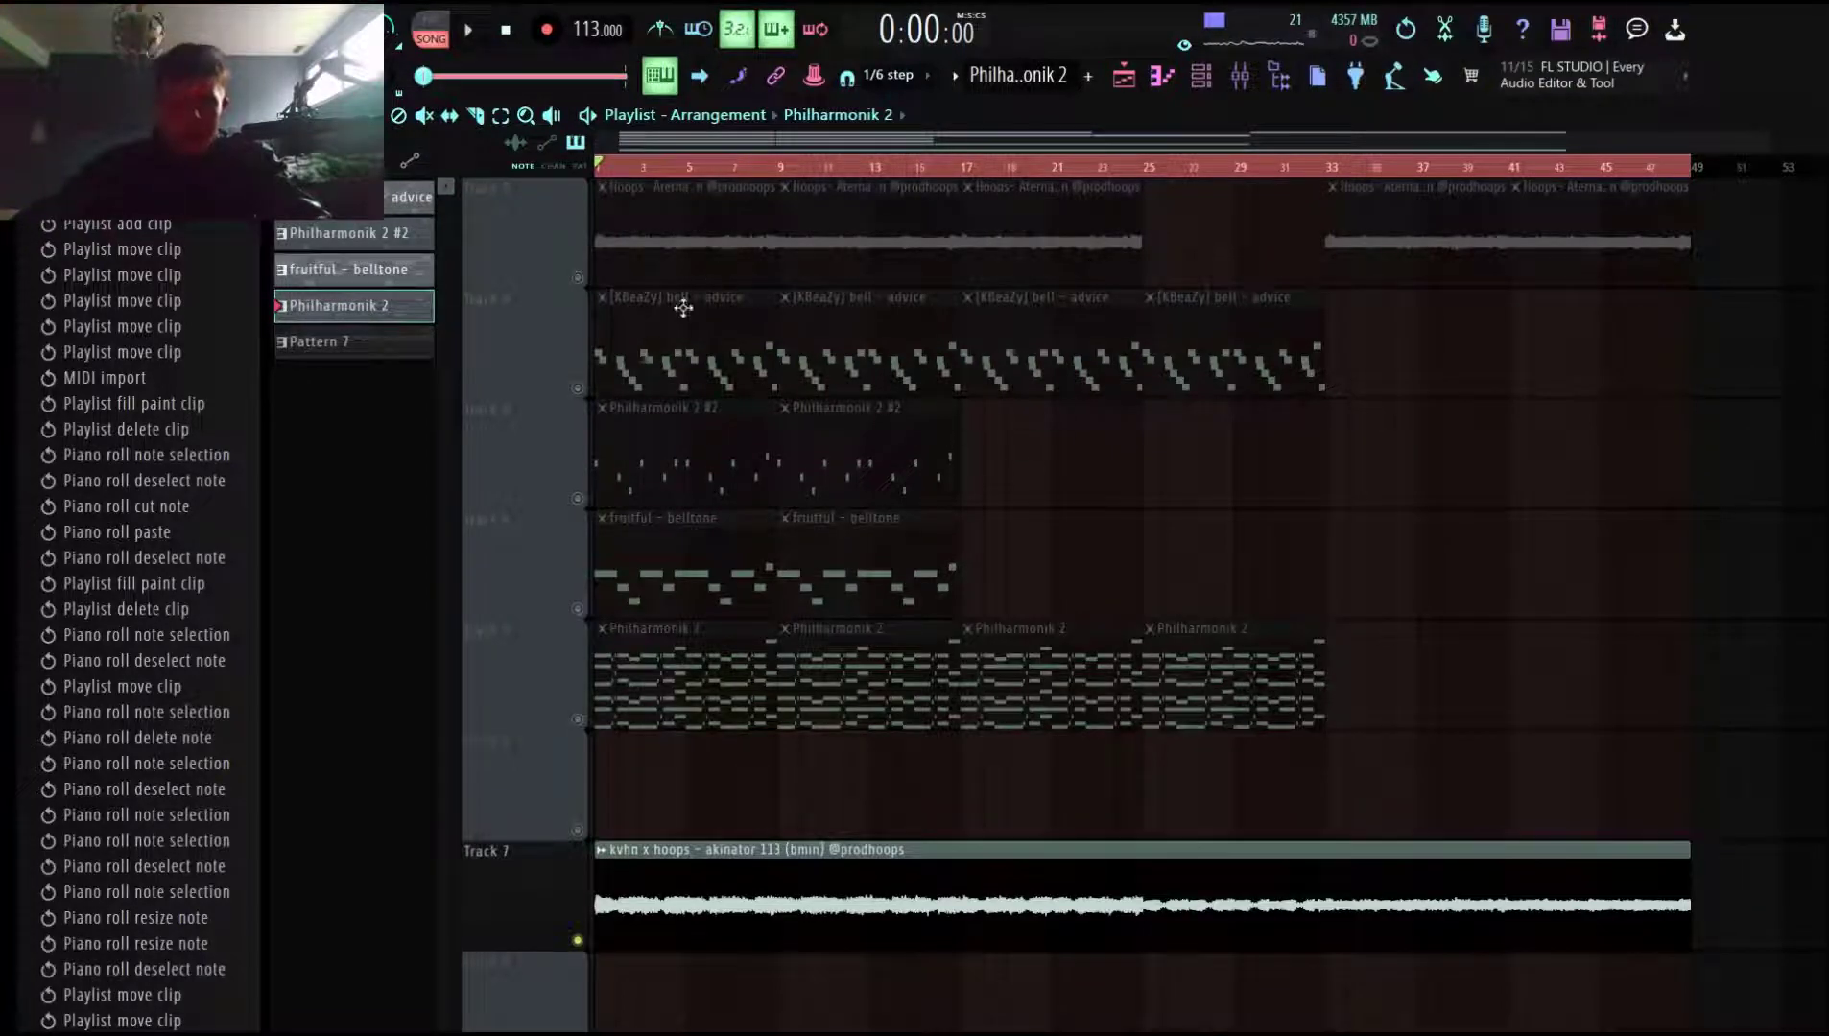
left_click(577, 277)
left_click(576, 388)
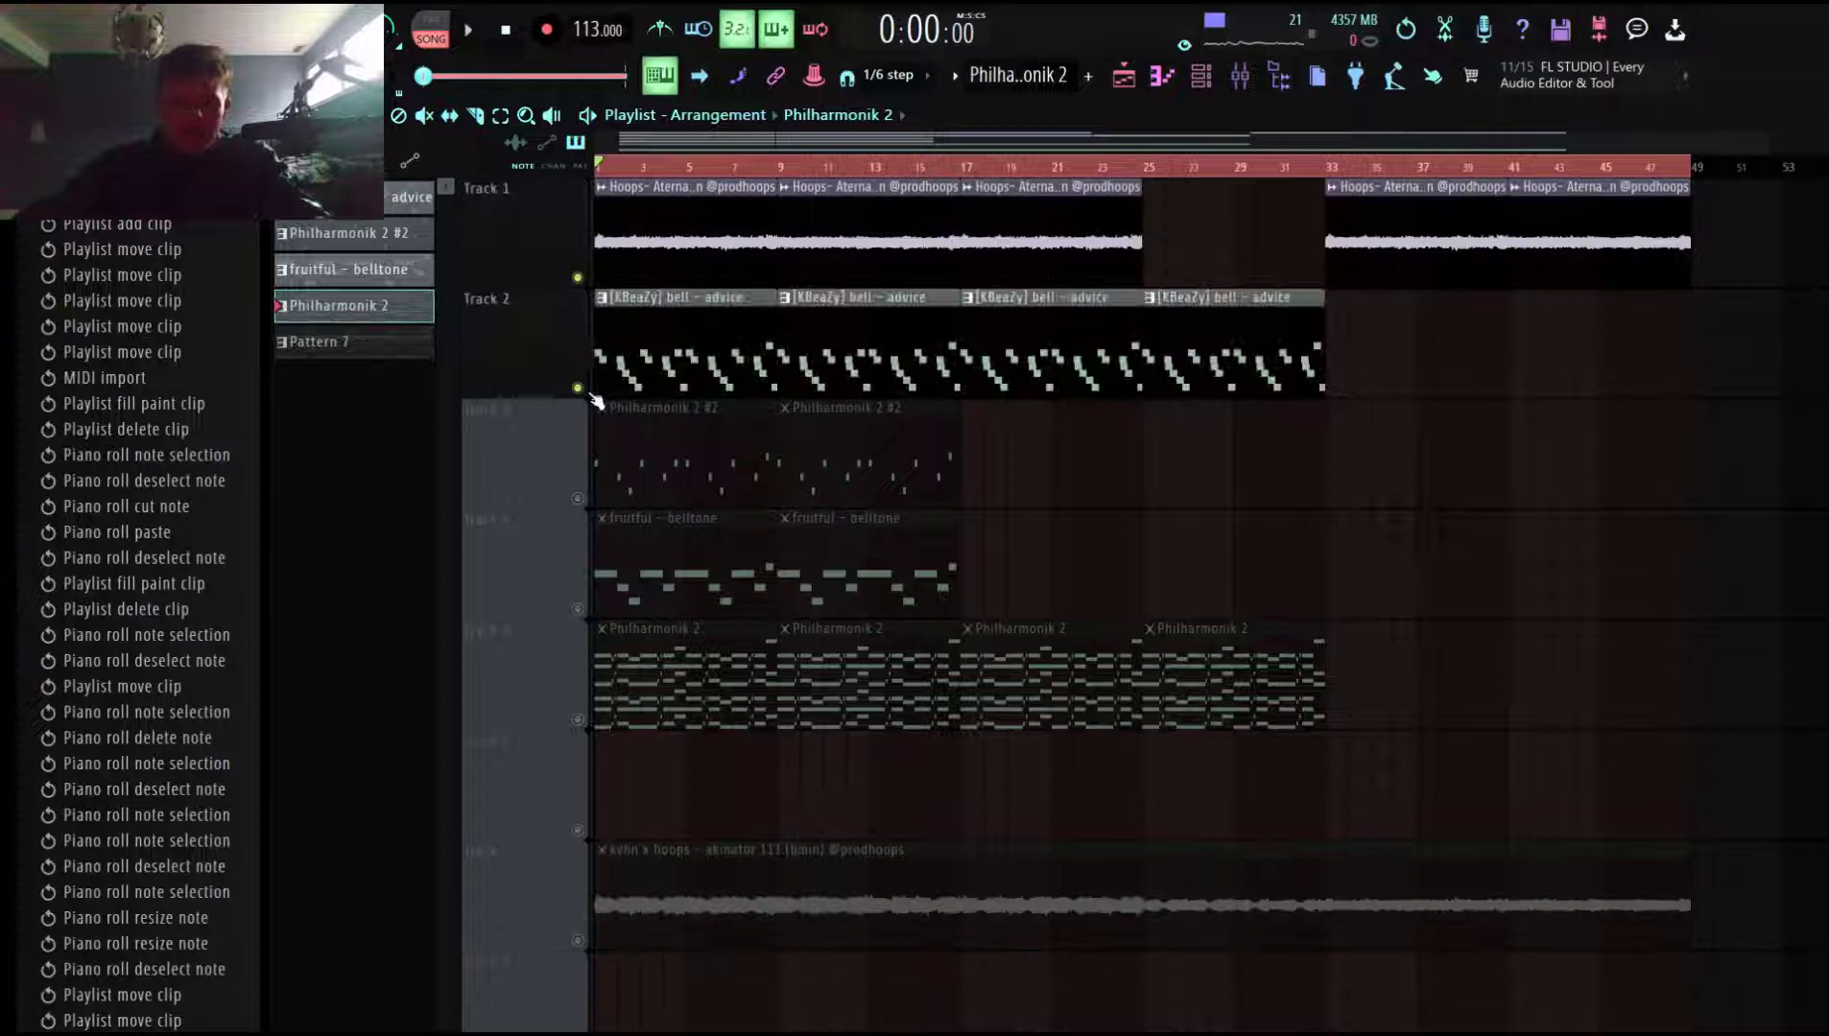
left_click(577, 497)
left_click(577, 609)
left_click(576, 719)
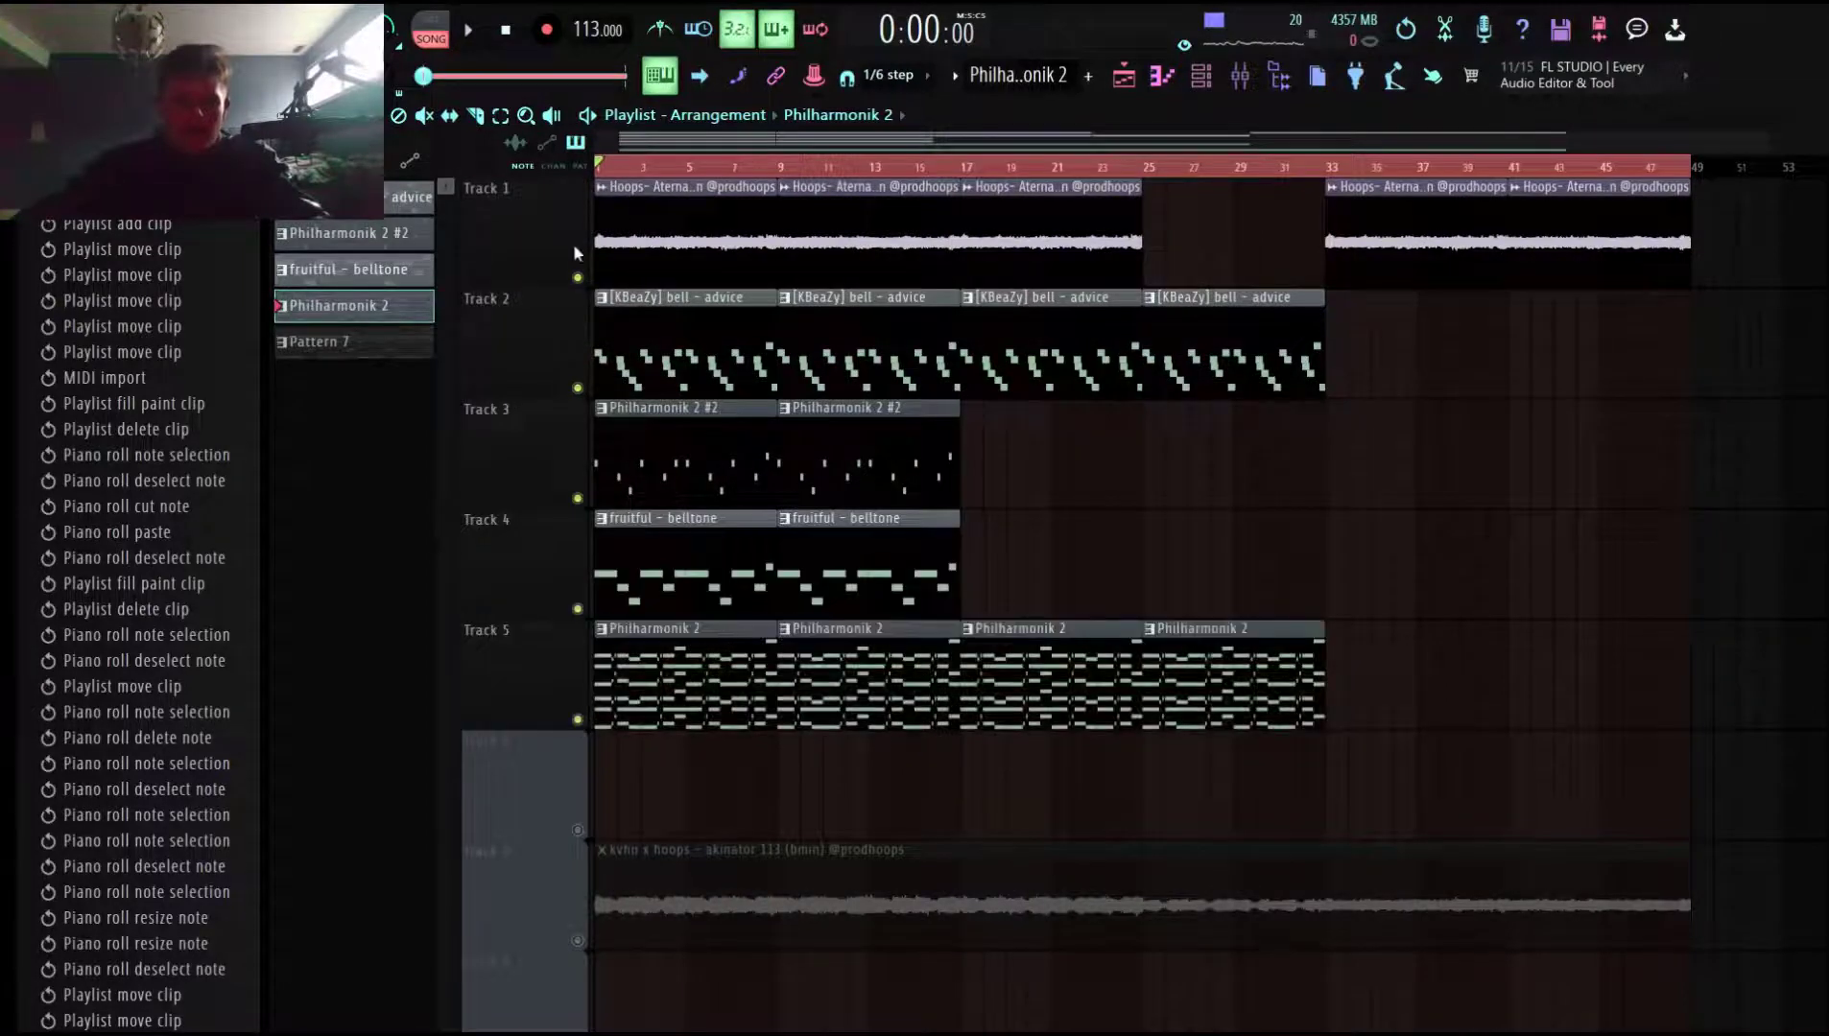
Solo playlist track 1 and play its audio from the start and from about bar 9.
right_click(577, 278)
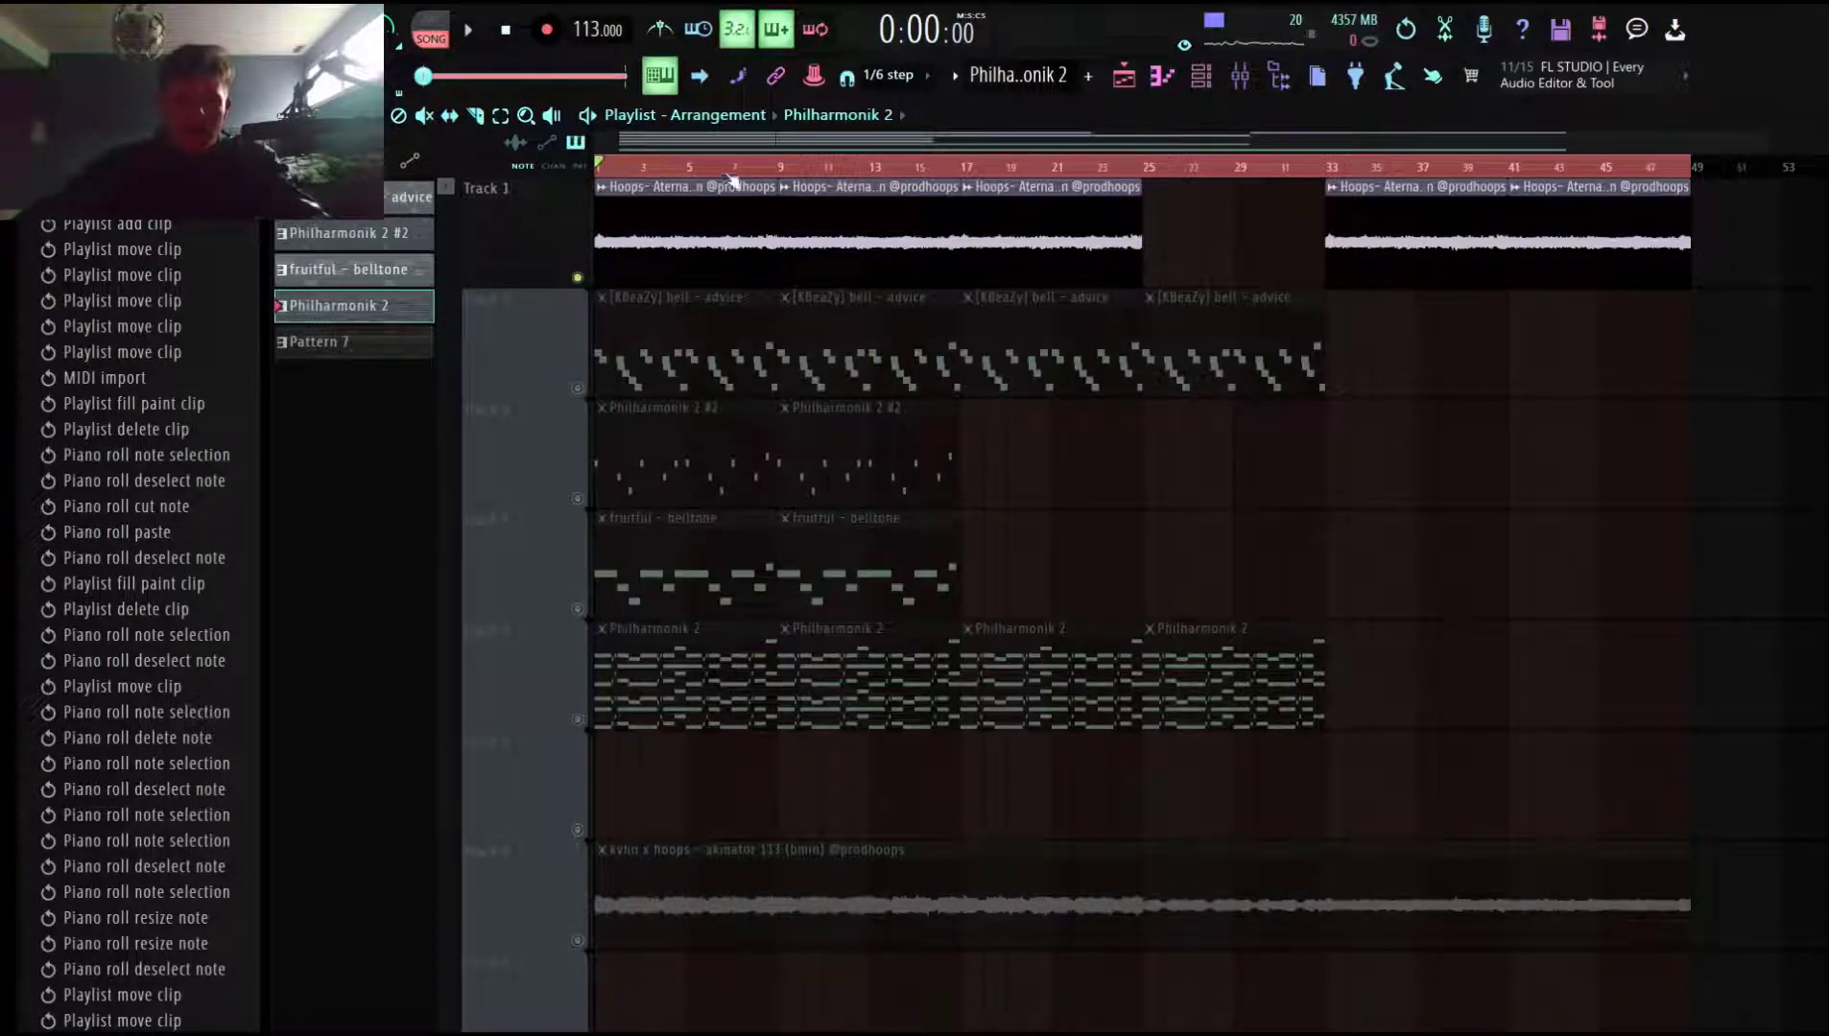
key("space")
left_click(797, 171)
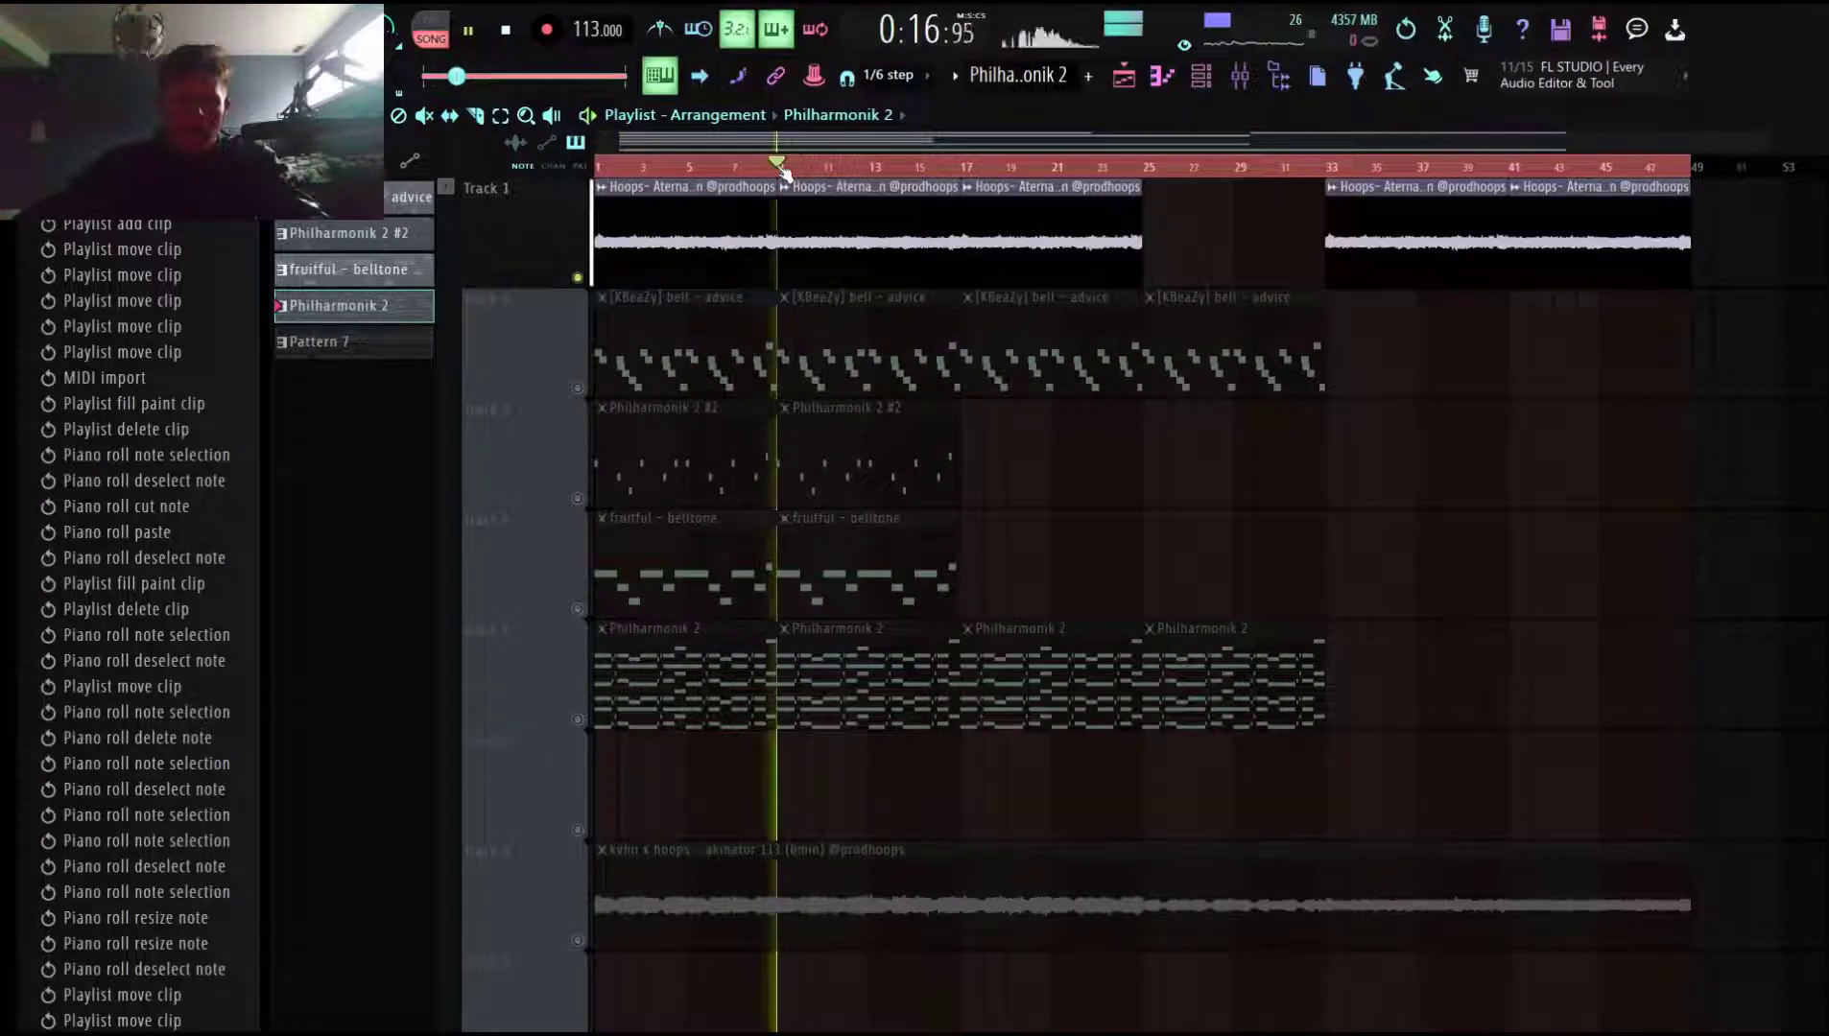
key("space")
Set the playhead to bar 17 and restore playlist tracks 1 to 5 from solo, leaving the finished-loop audio on track 7 muted.
left_click(965, 170)
right_click(577, 387)
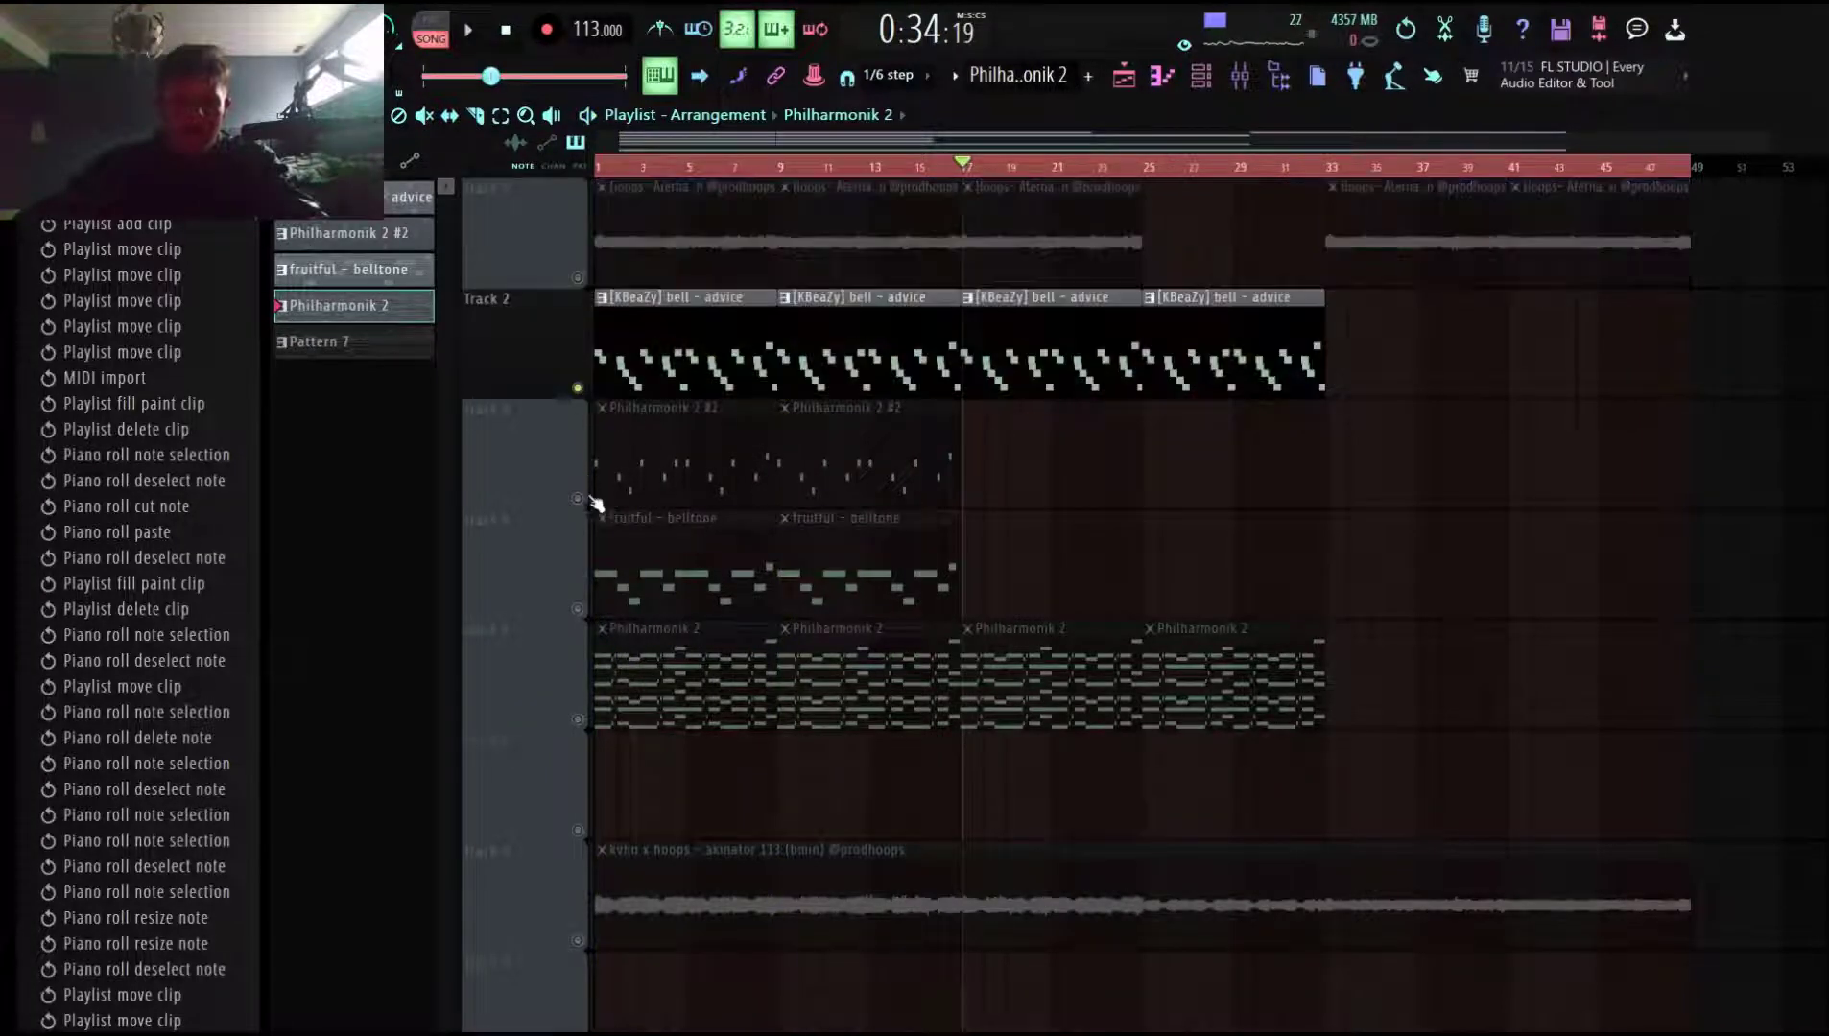
left_click(577, 498)
left_click(576, 608)
left_click(577, 719)
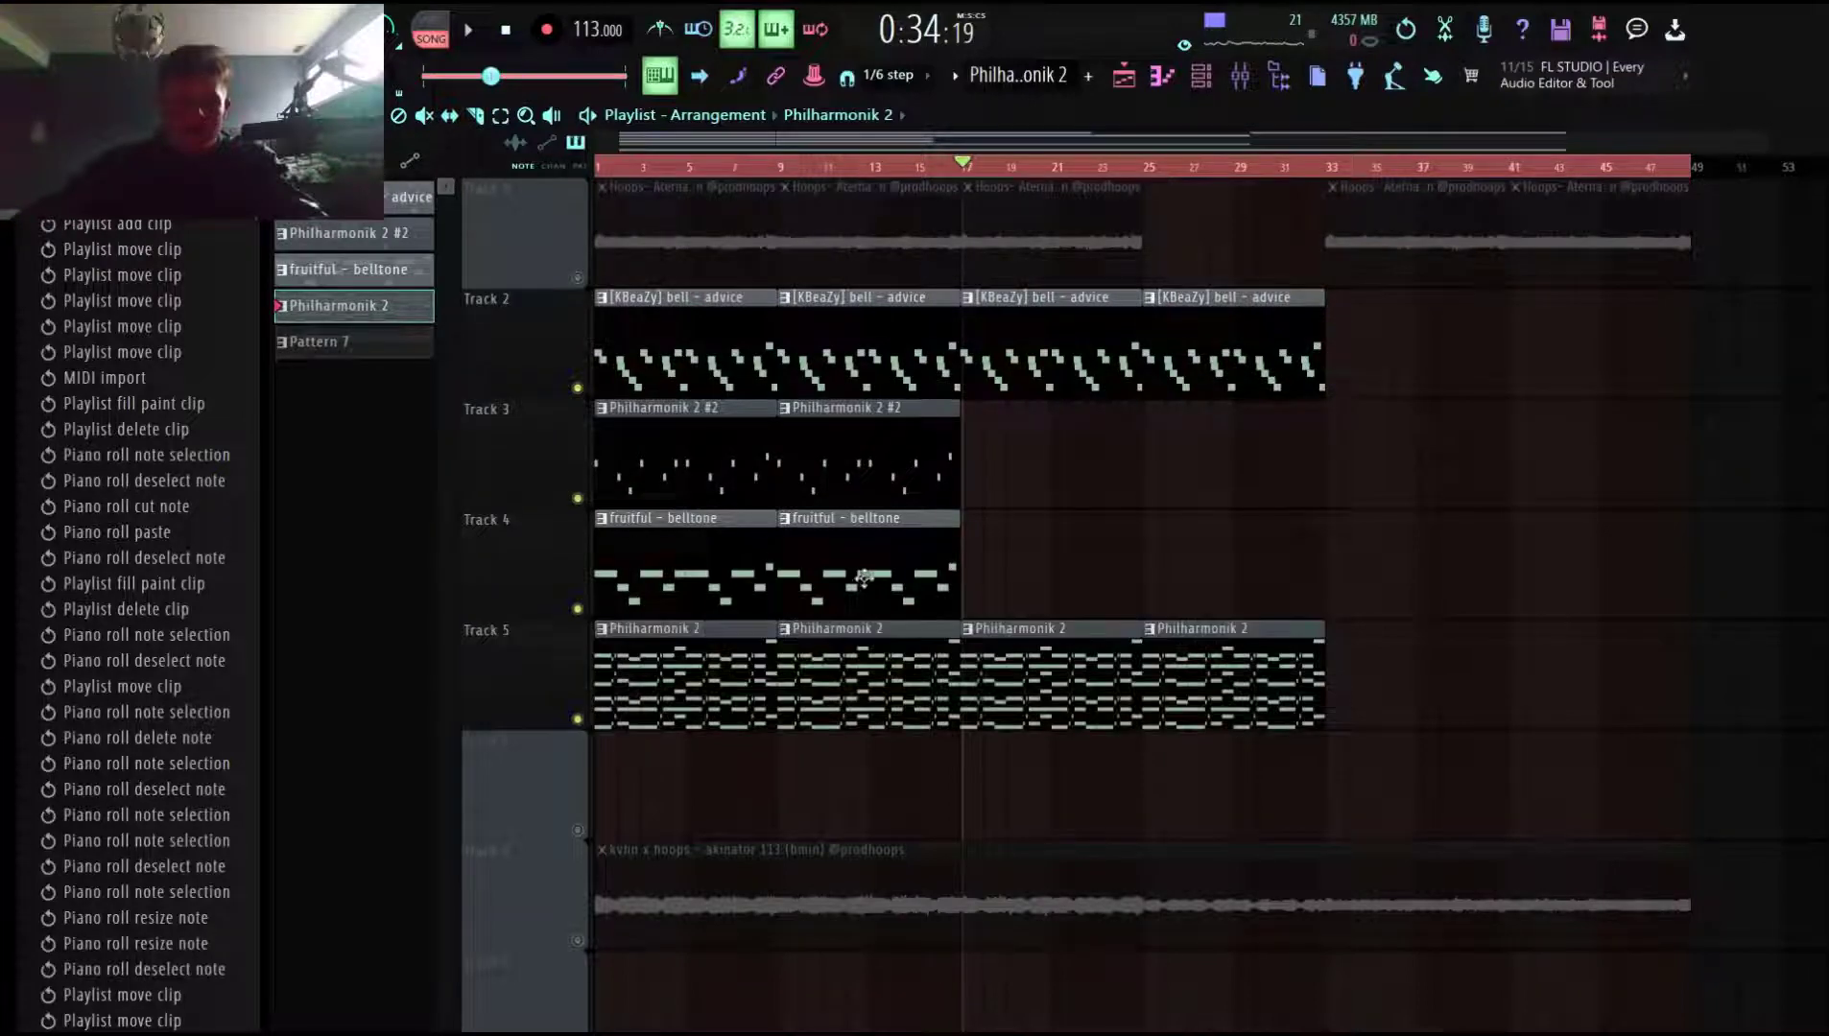
left_click_drag(977, 622, 816, 399)
left_click(576, 277)
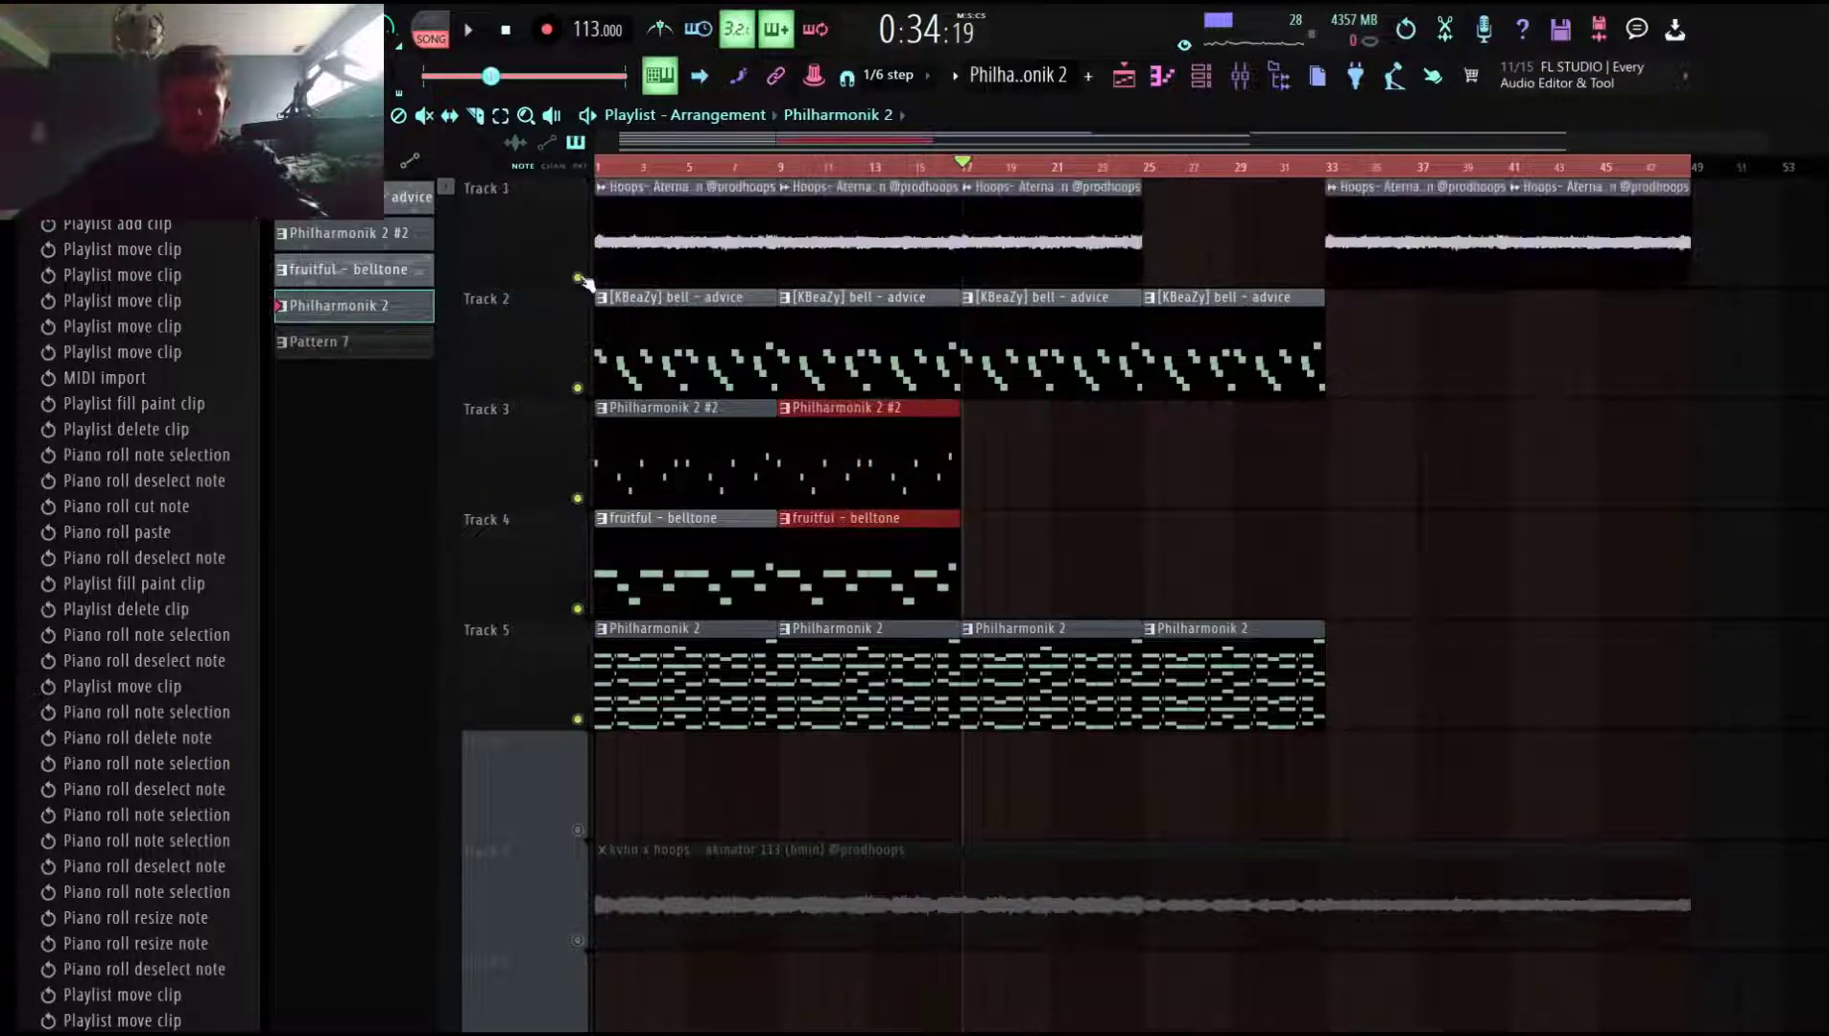
left_click(1139, 523)
Play the arrangement of tracks 1 to 5 from bar 17 and again from about bar 25.
key("space")
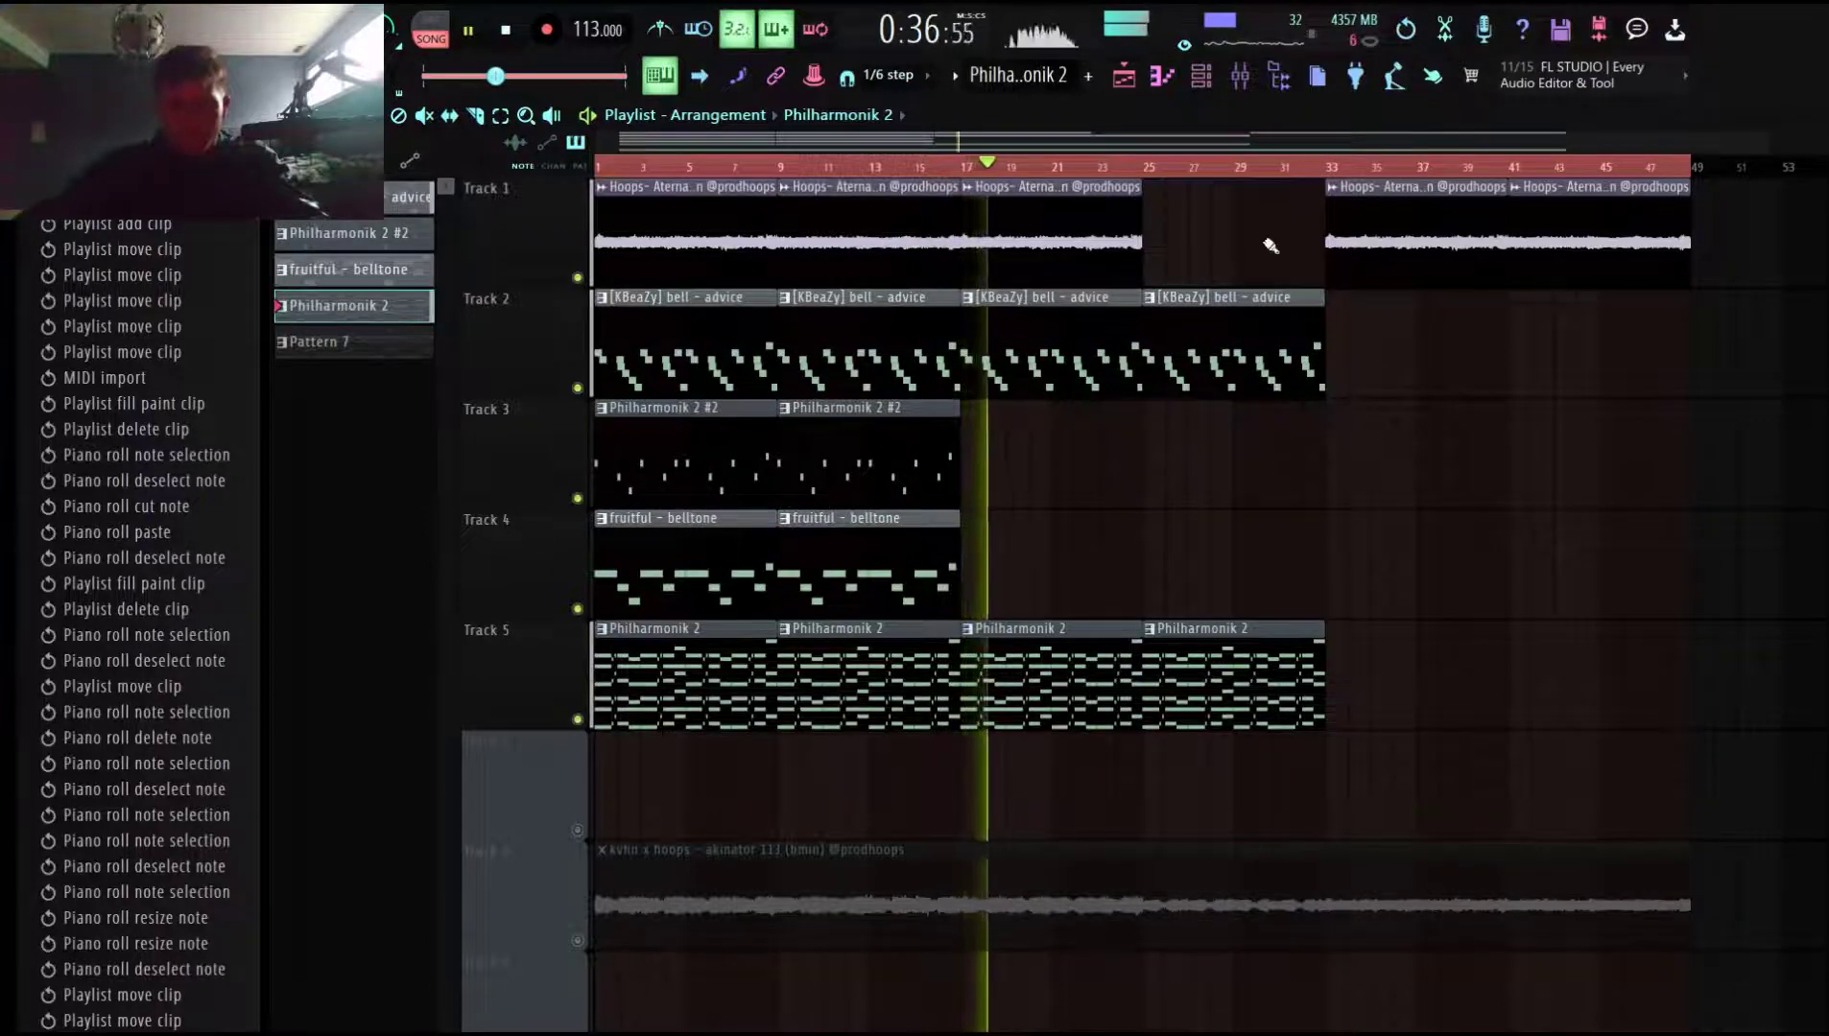
key("space")
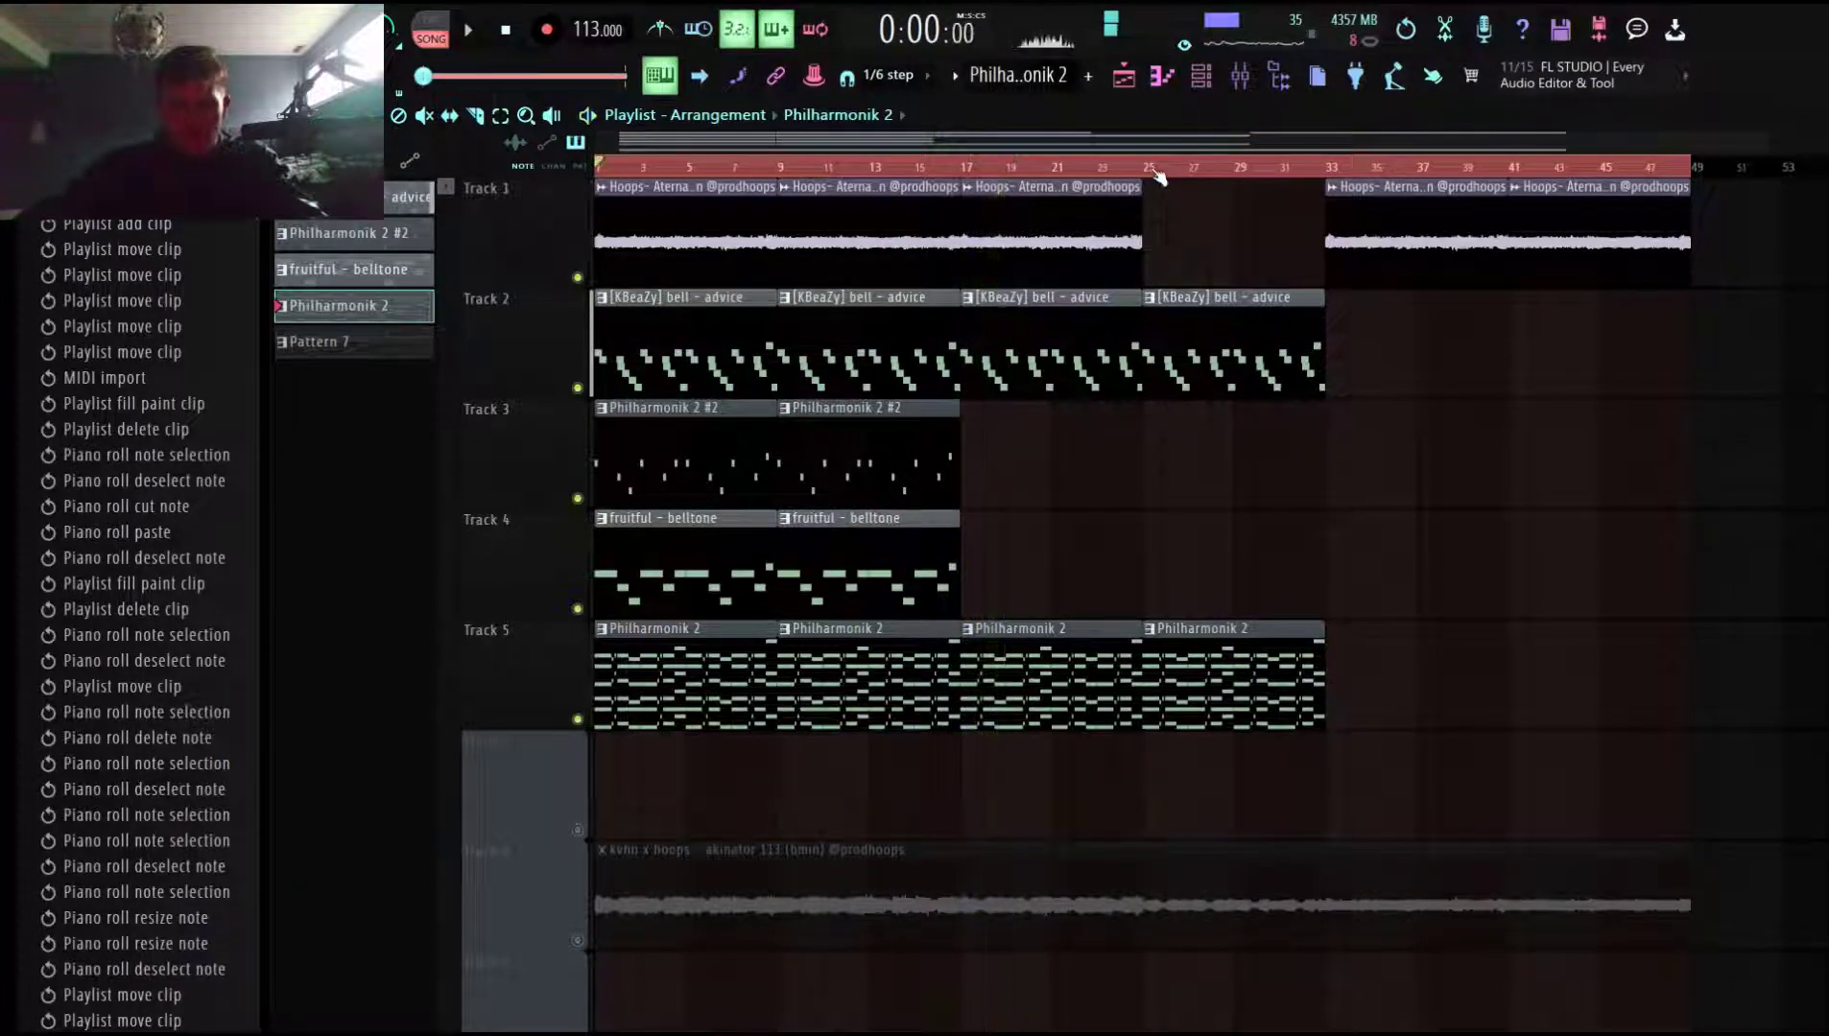
left_click(1149, 169)
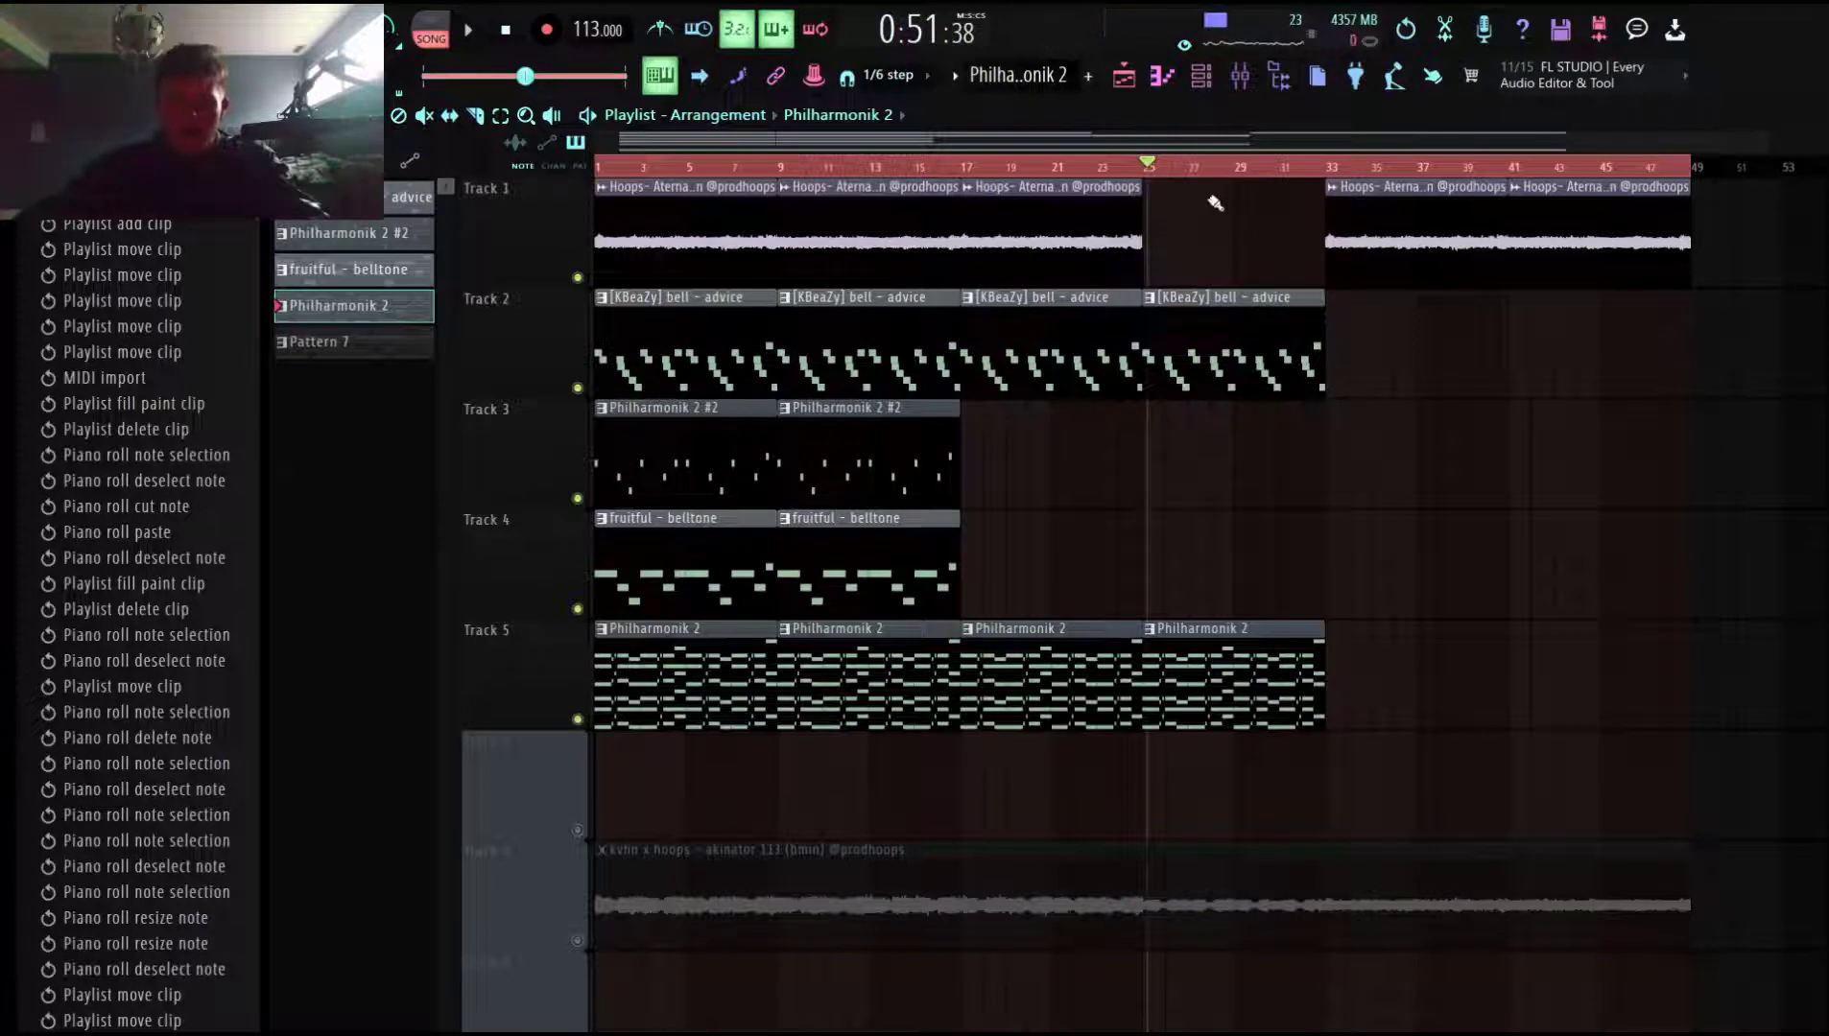
left_click(1137, 168)
left_click(1143, 168)
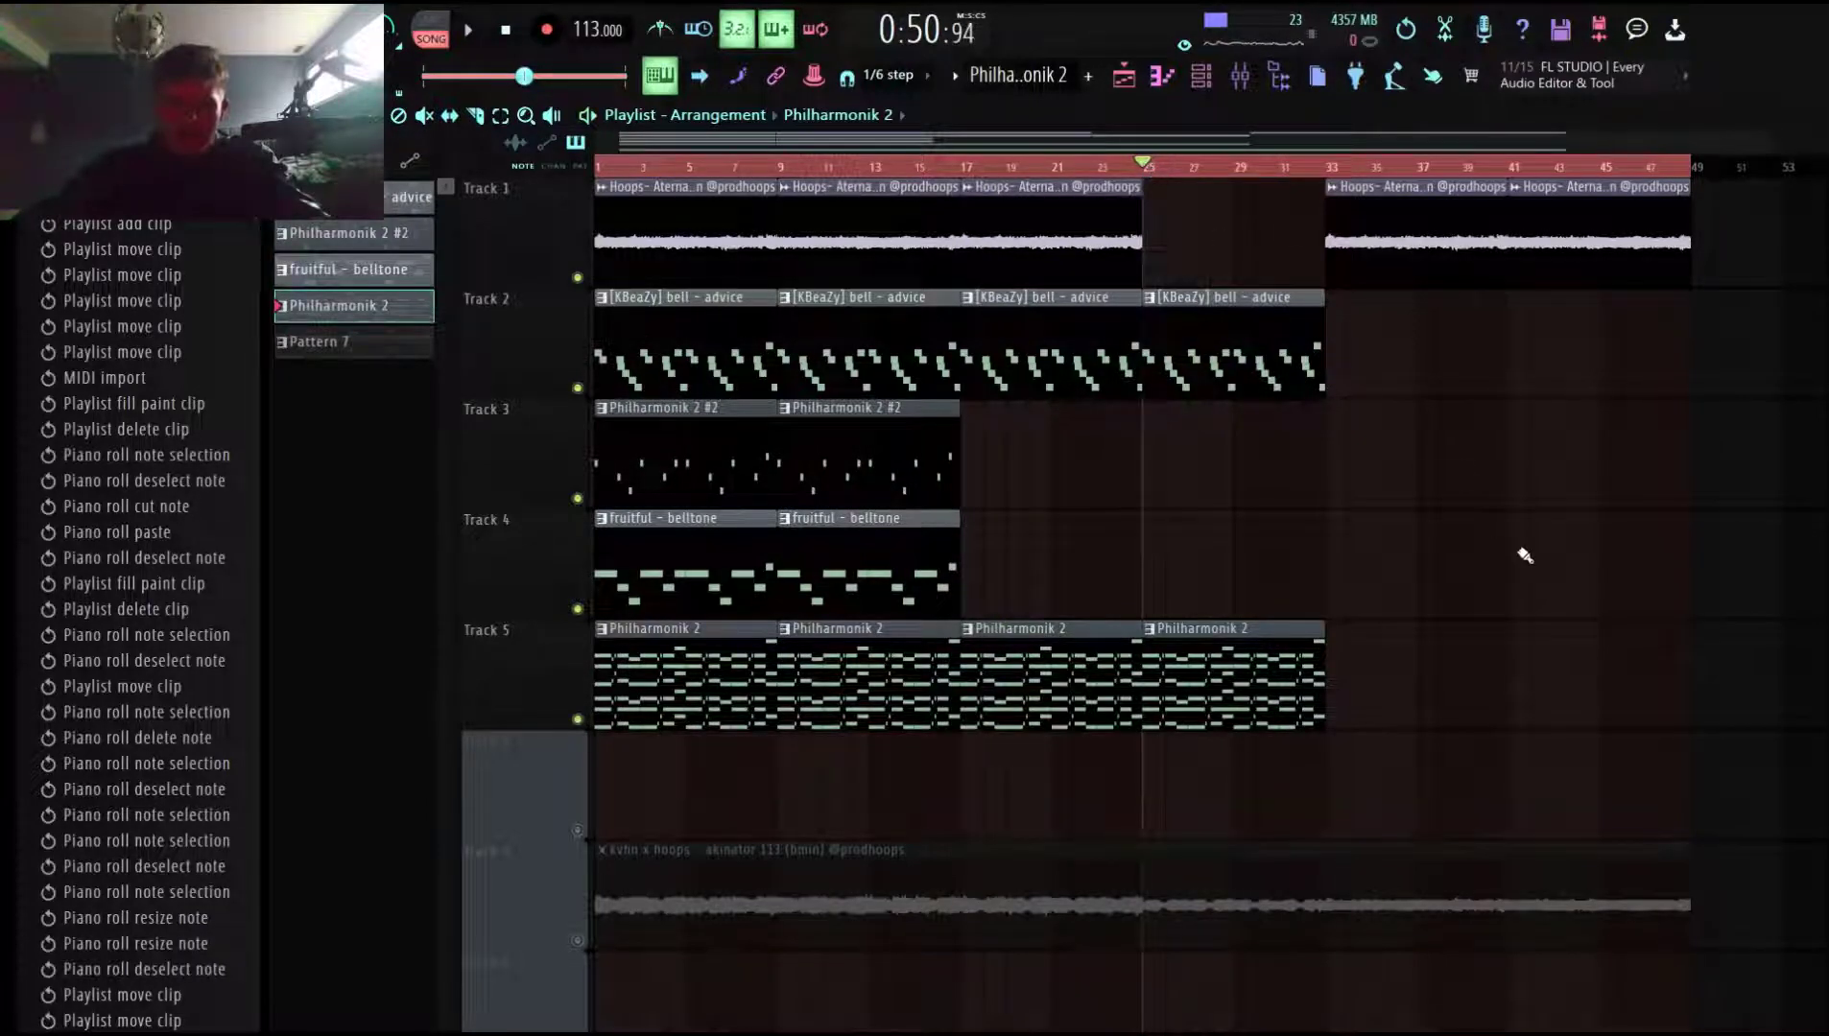
key("space")
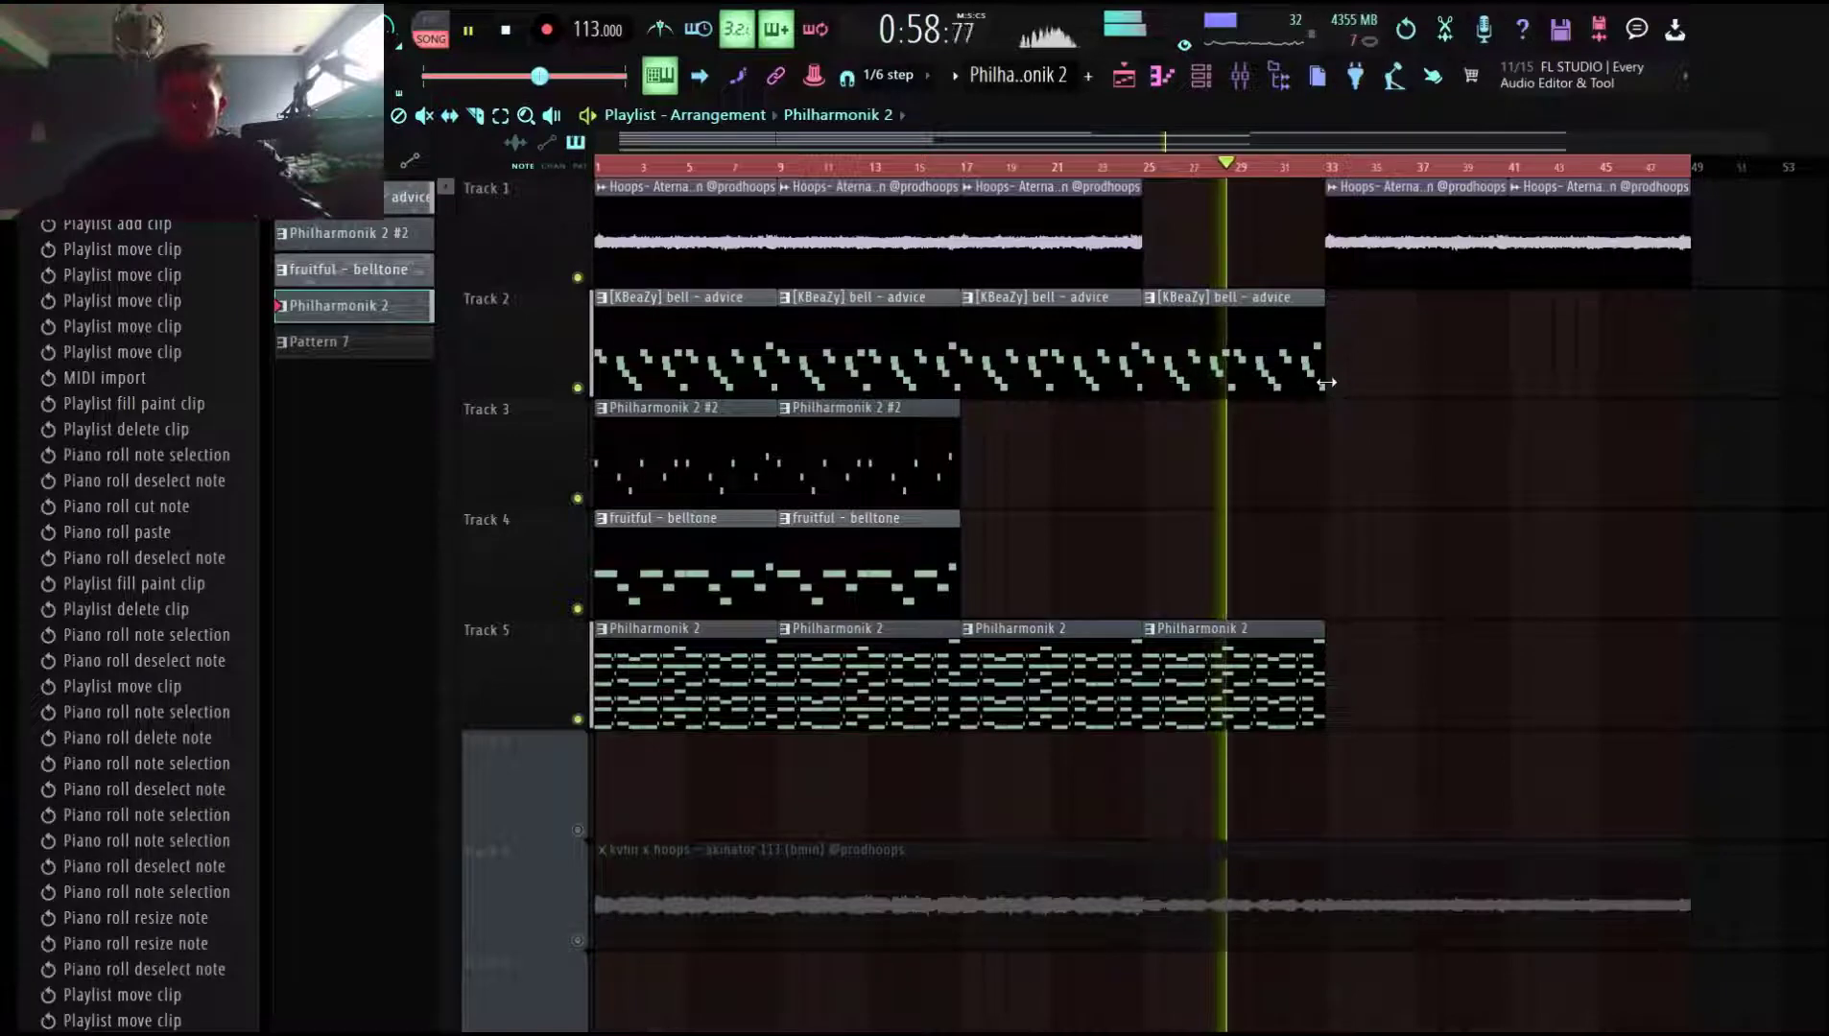
key("space")
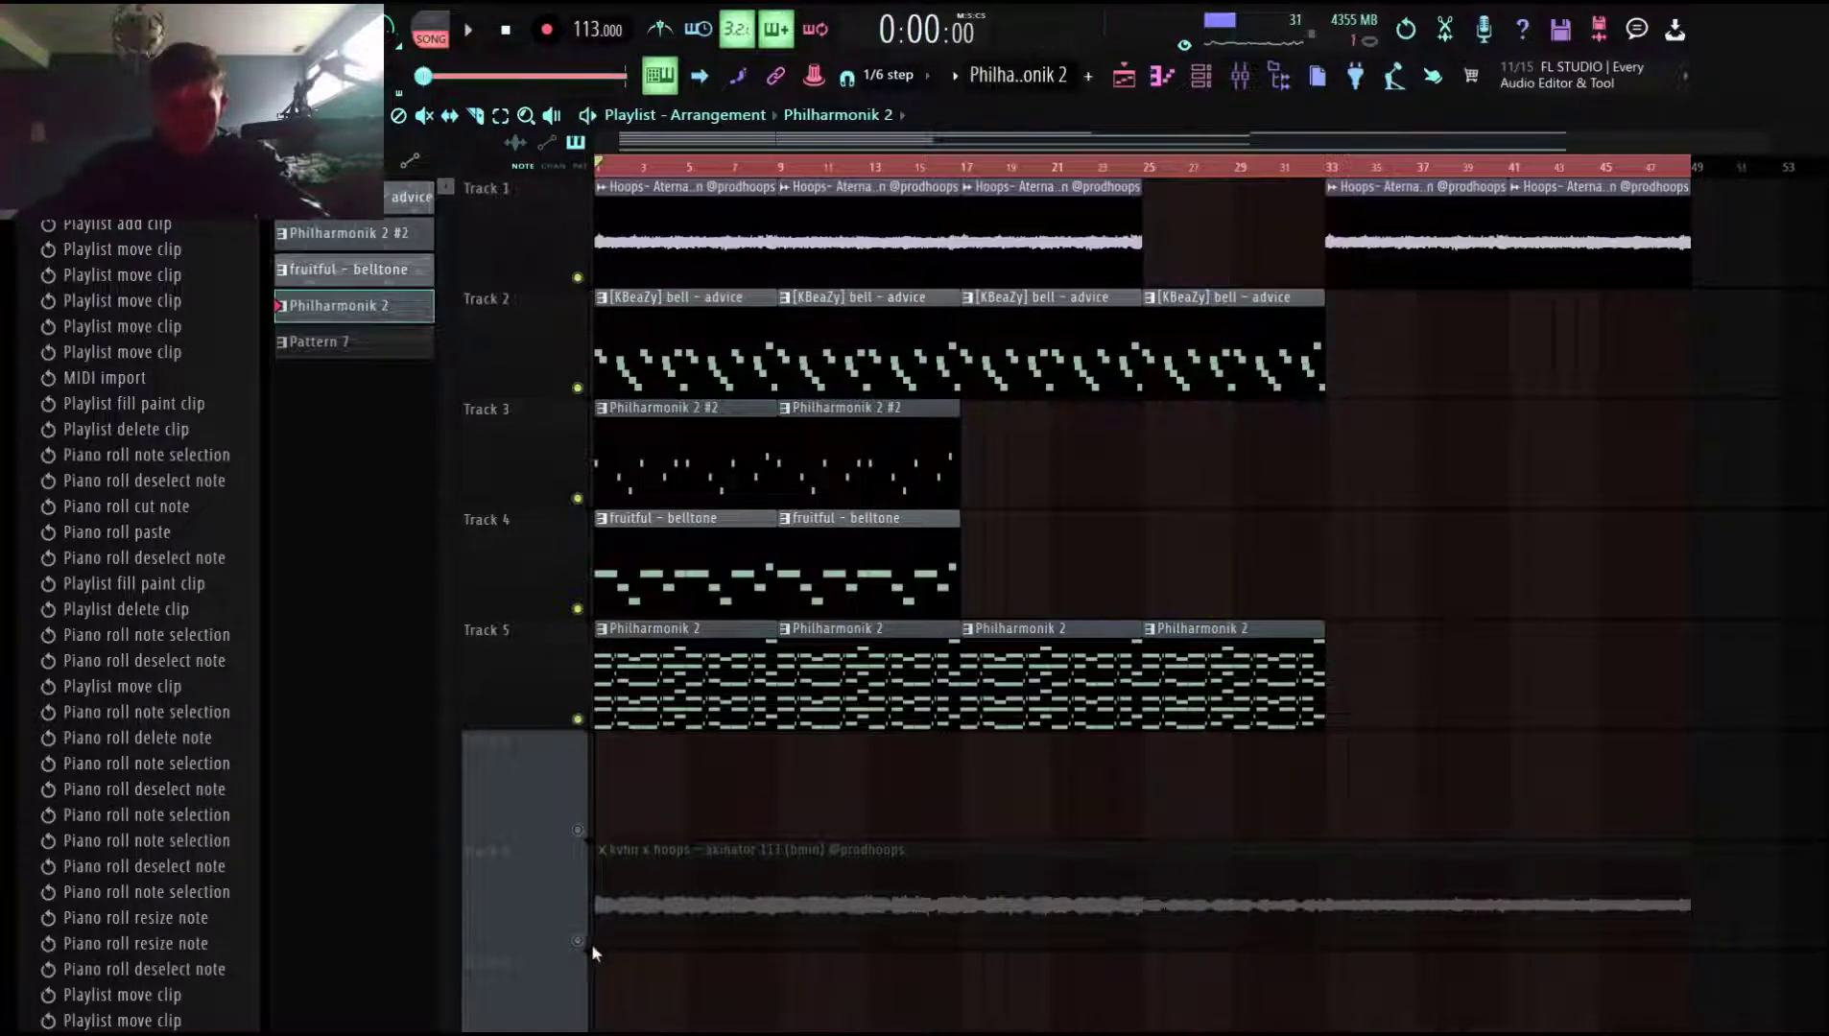
Solo playlist track 7 so only the finished-loop audio is active, and leave its clip deselected.
left_click(578, 941, "ctrl")
scroll(1266, 549, "down", 4)
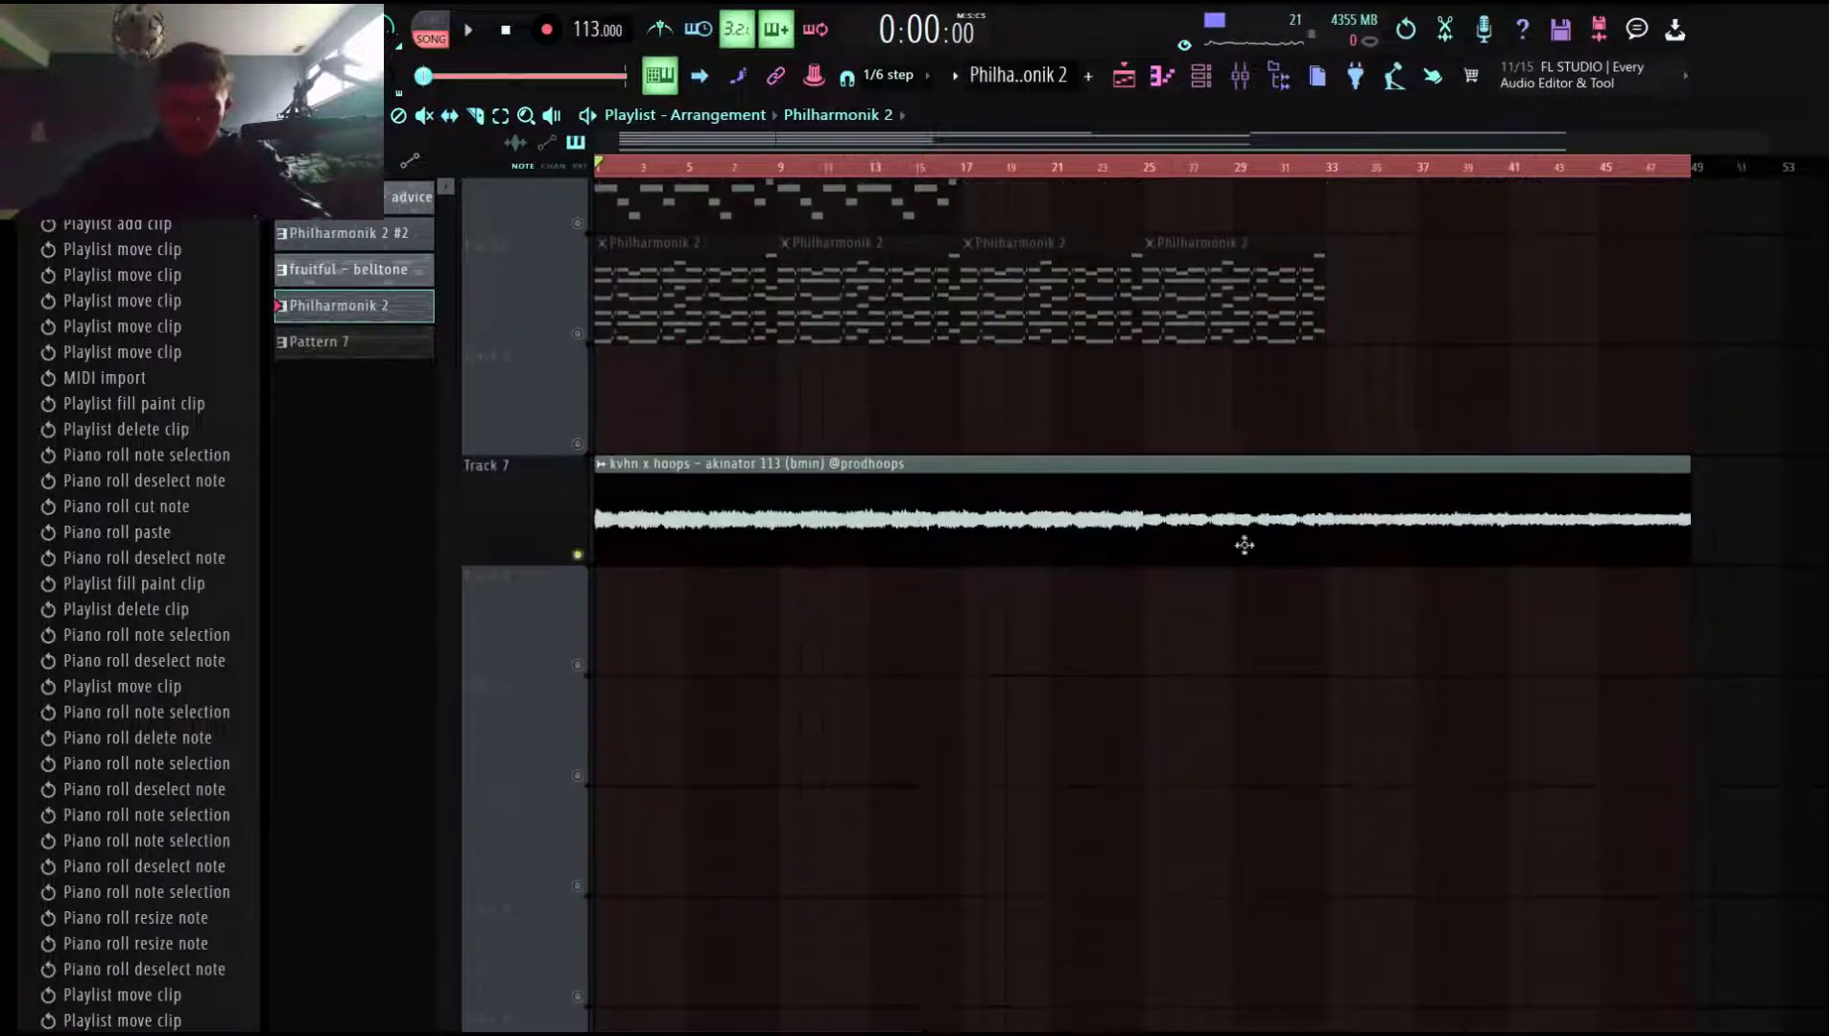
left_click_drag(946, 606, 610, 464)
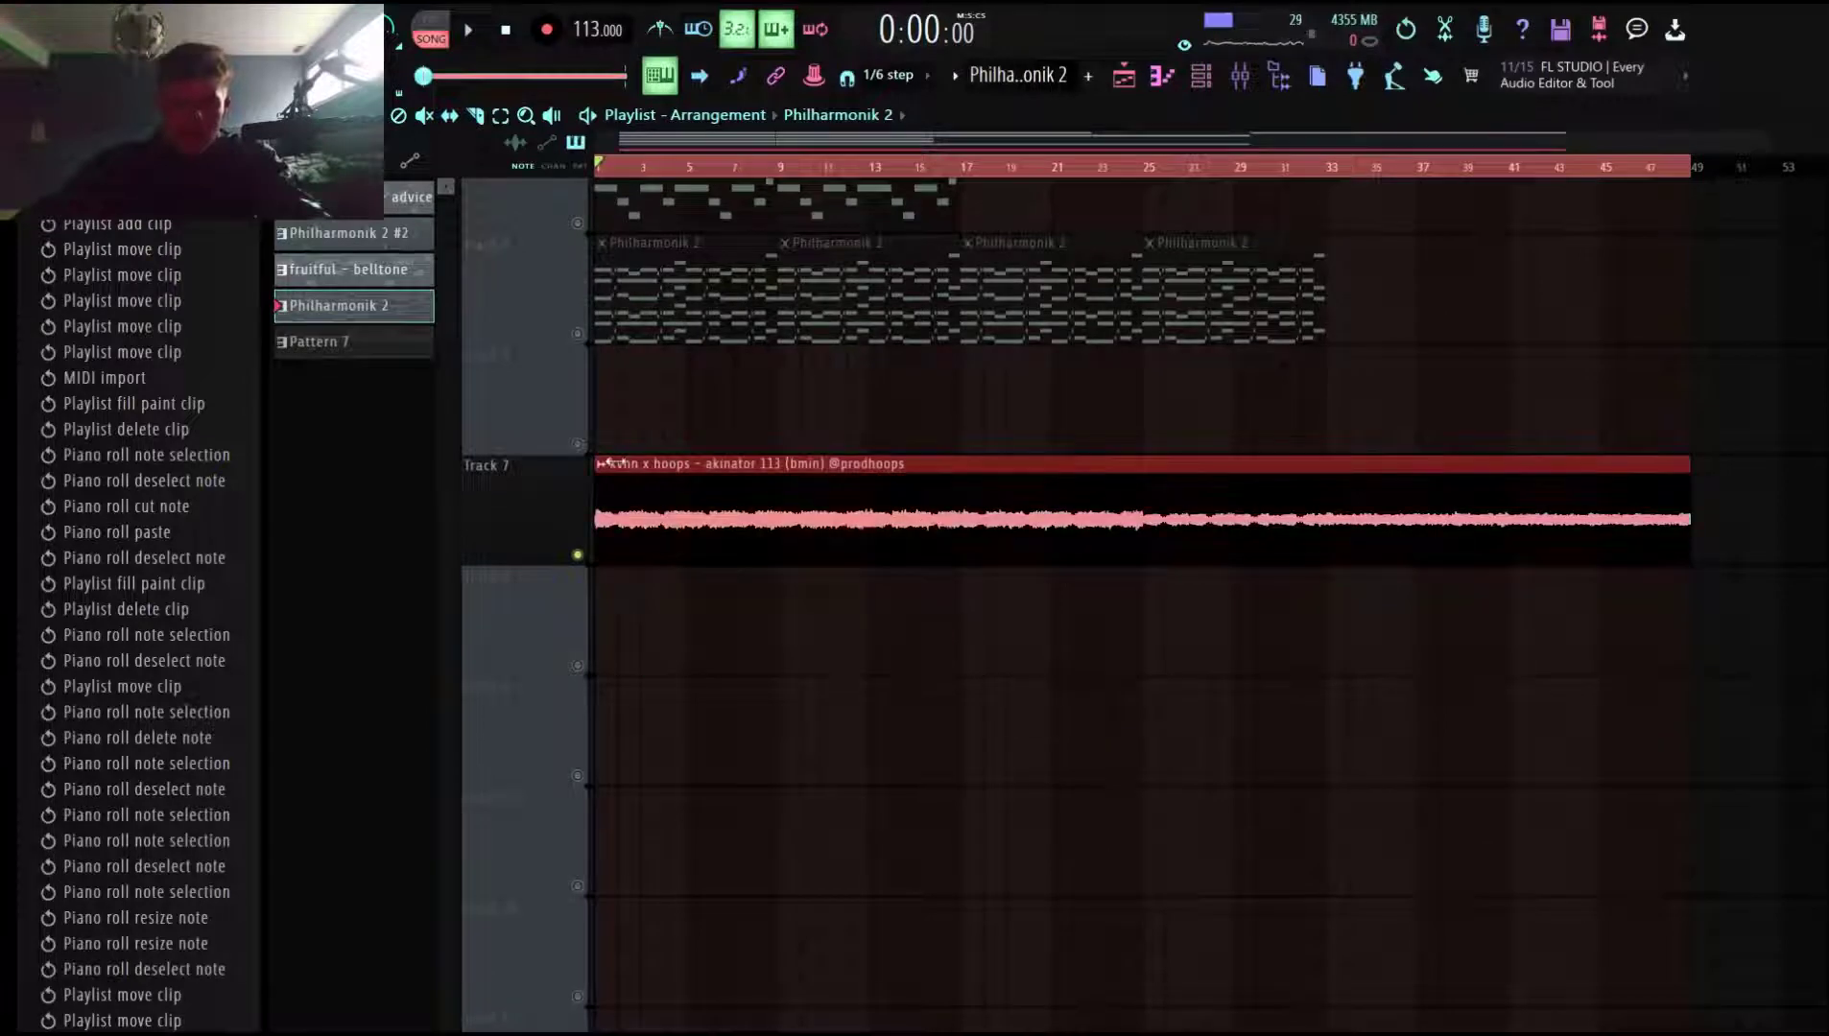
left_click(756, 410, "ctrl")
right_click(708, 400, "ctrl")
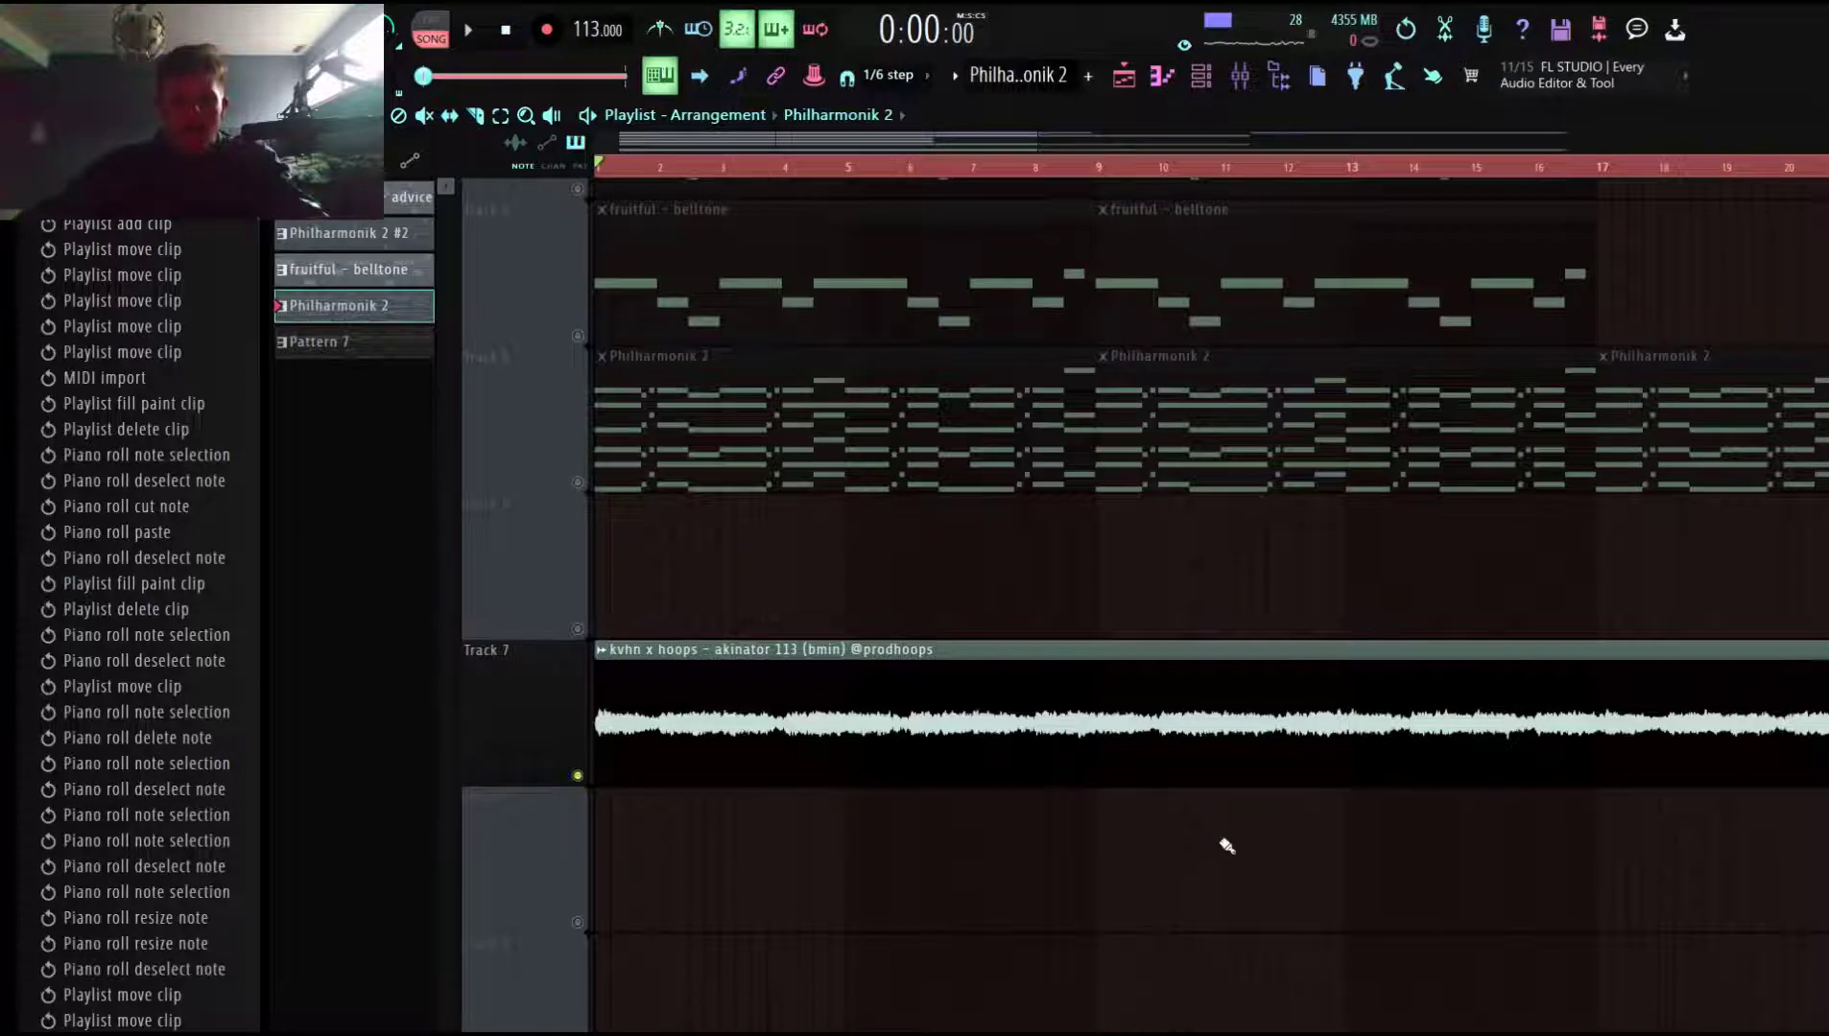
left_click_drag(1227, 846, 810, 513)
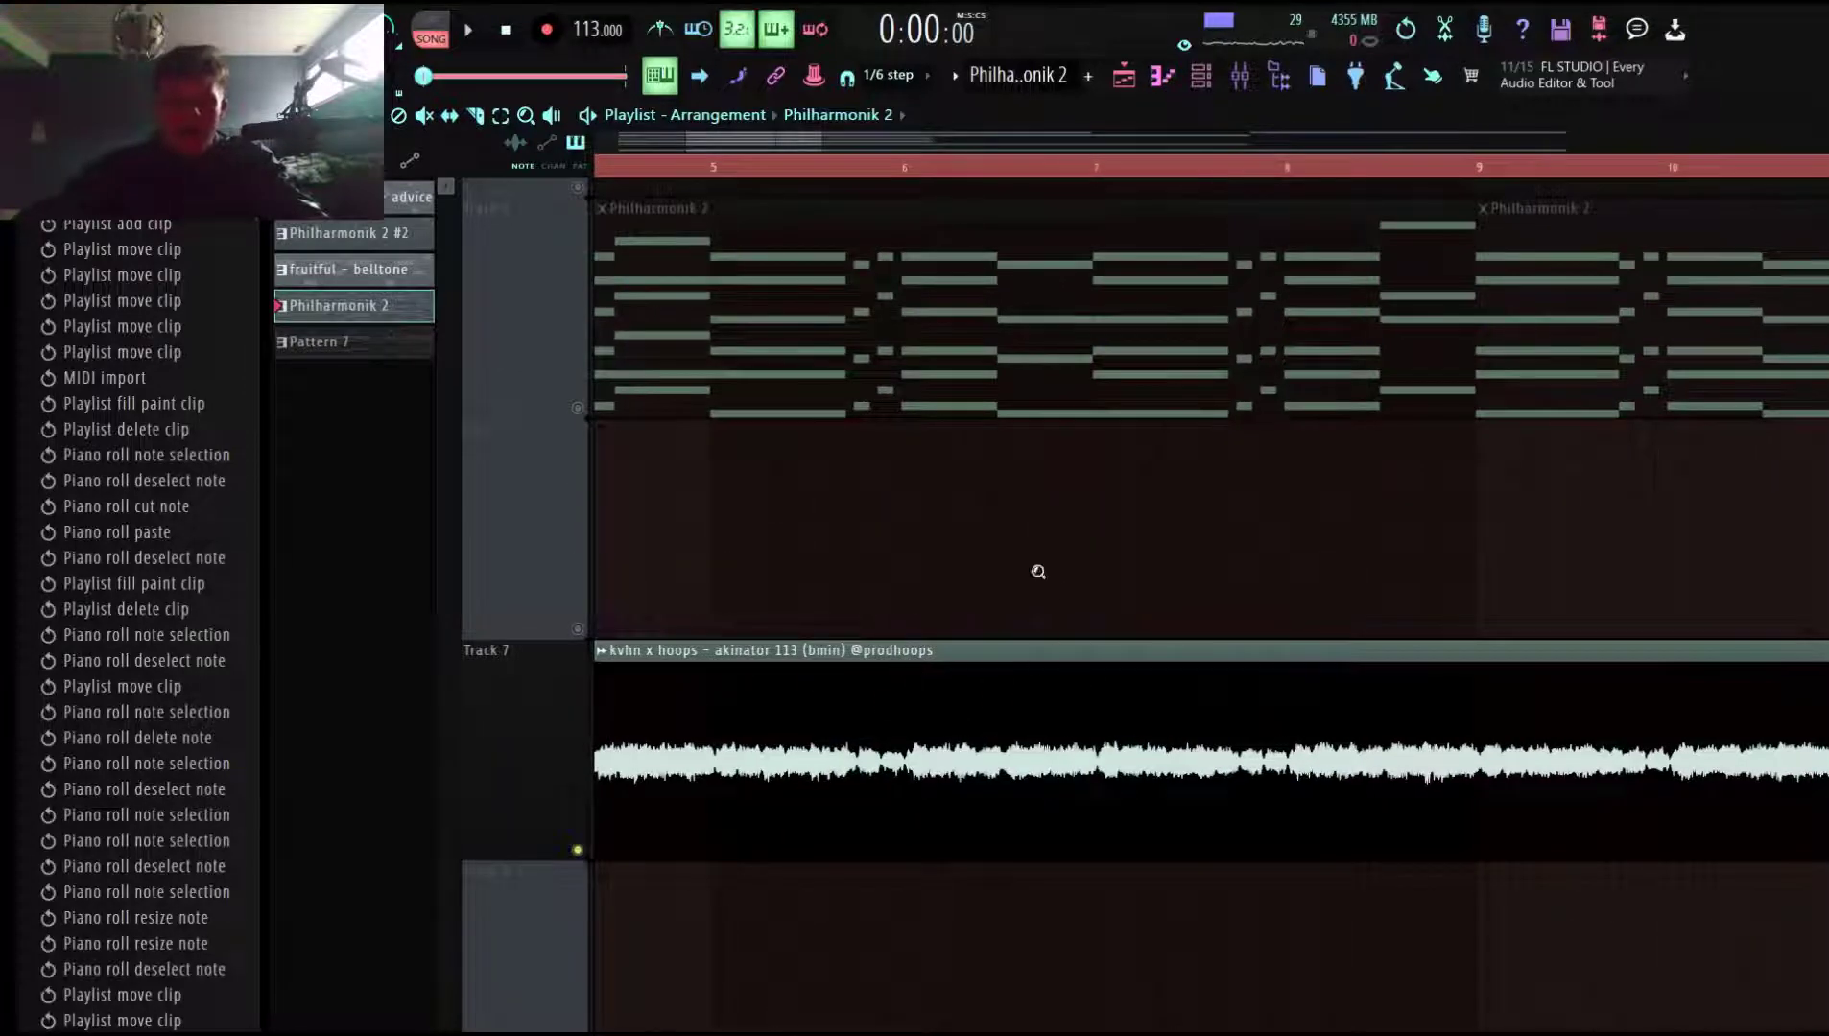
right_click(1039, 572)
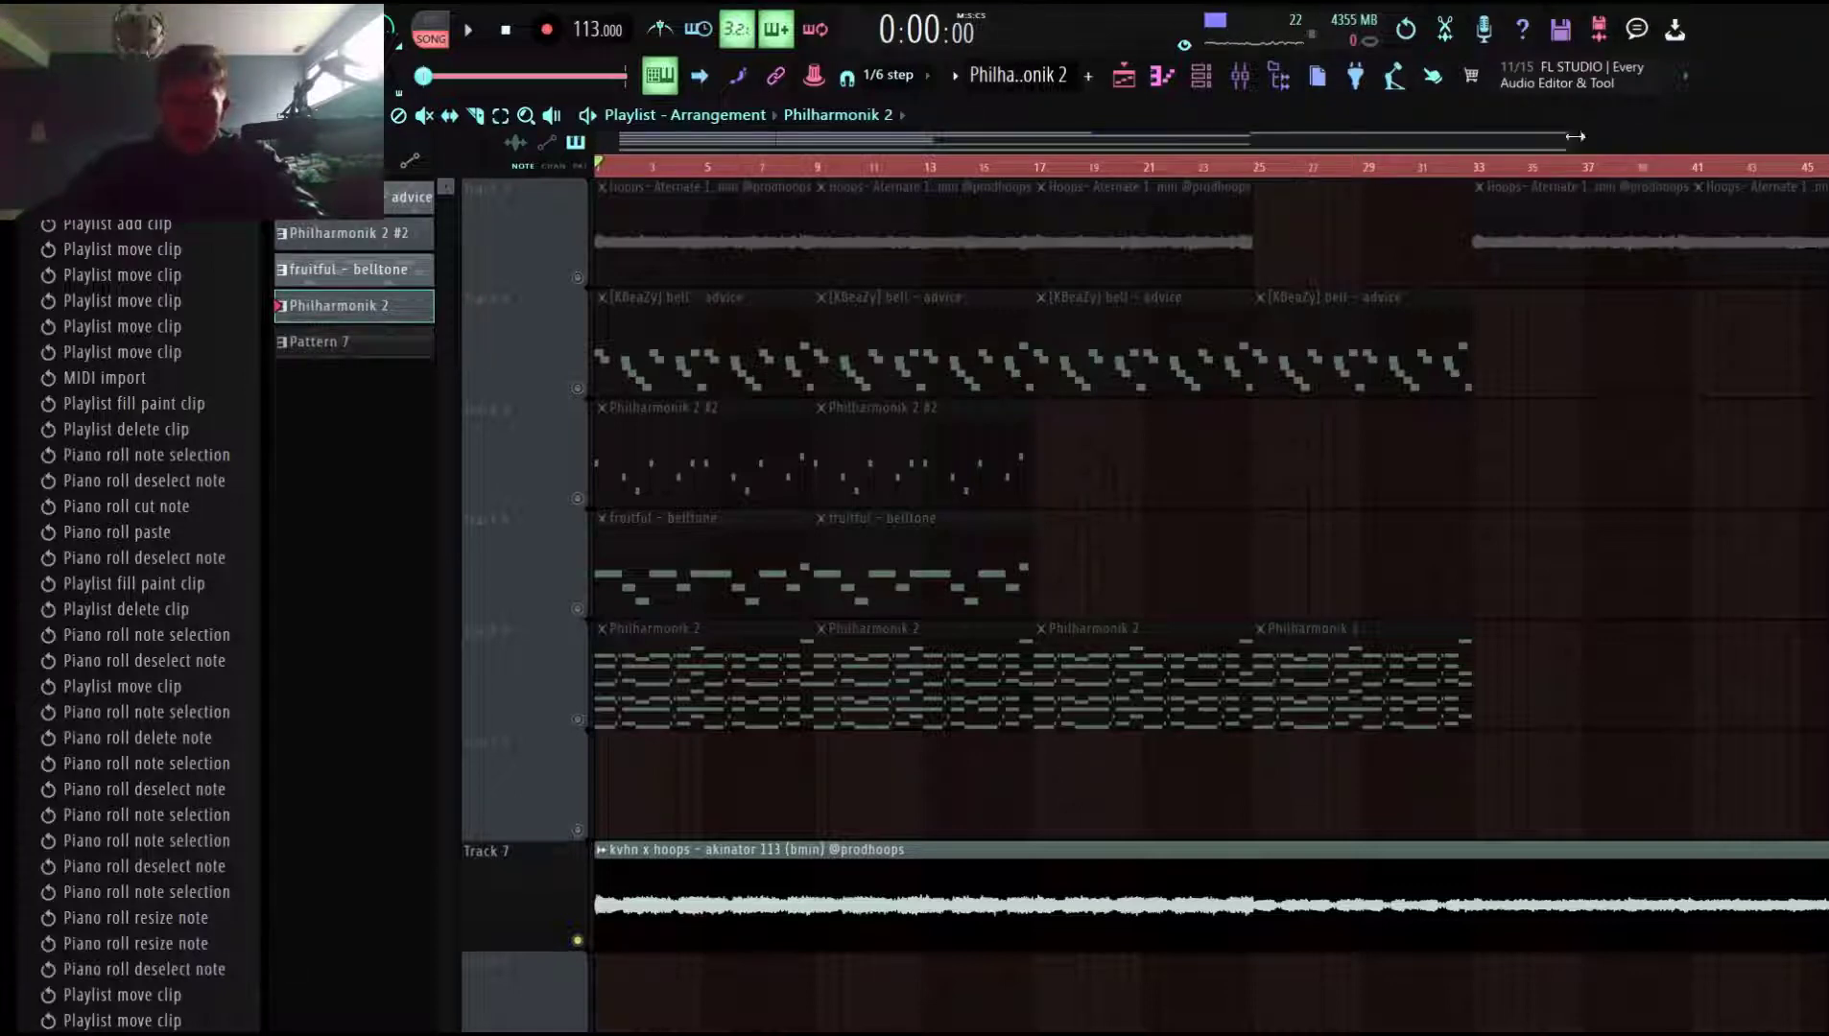
left_click_drag(1572, 133, 1822, 133)
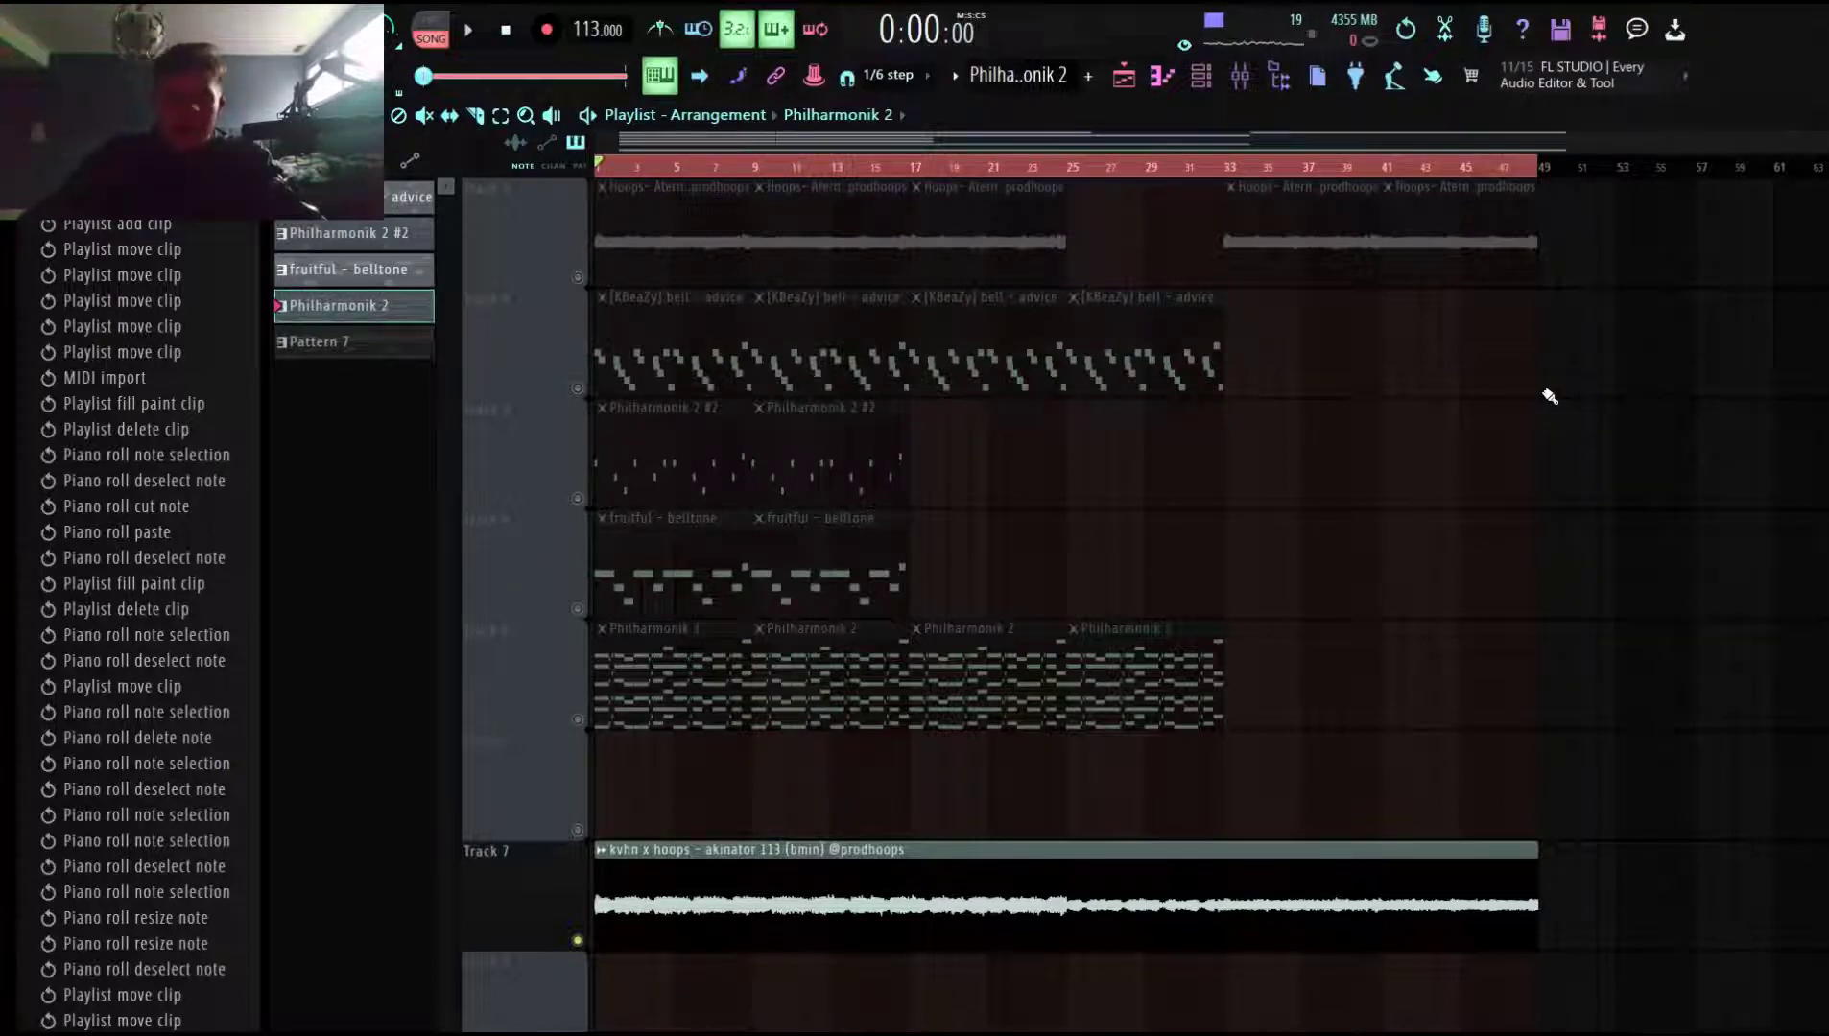
key("alt+Tab")
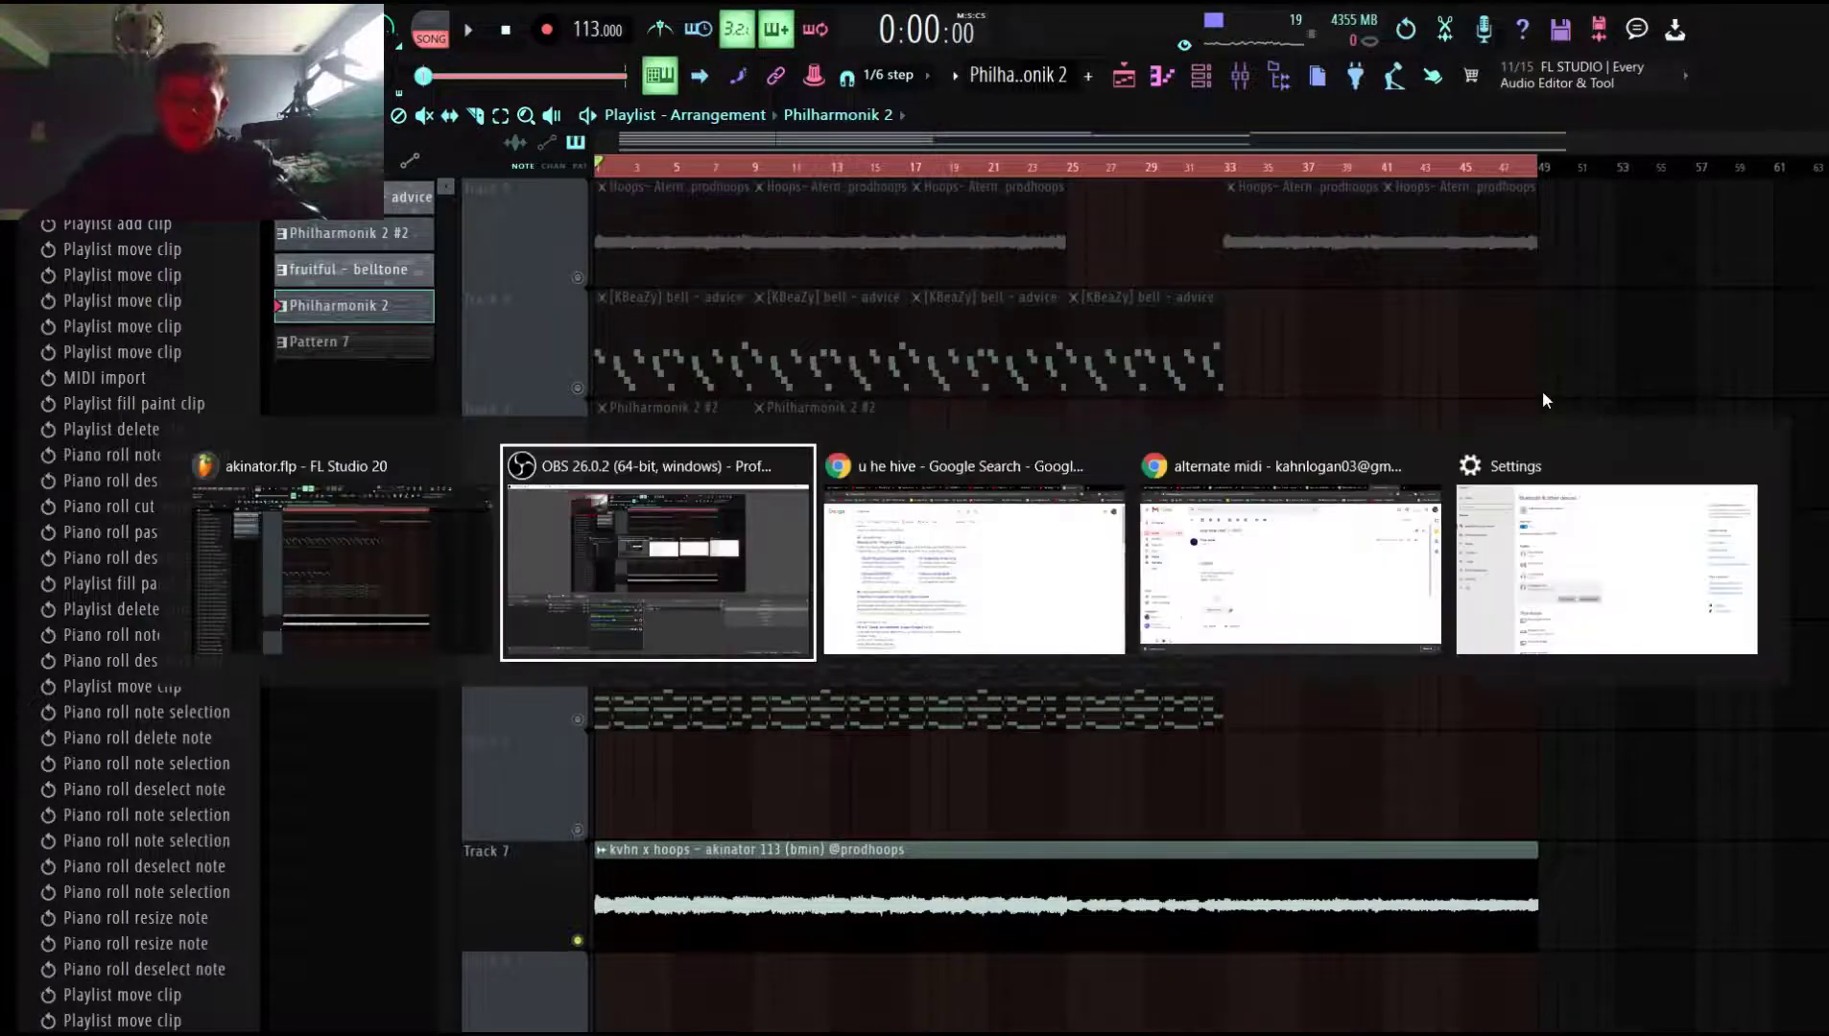